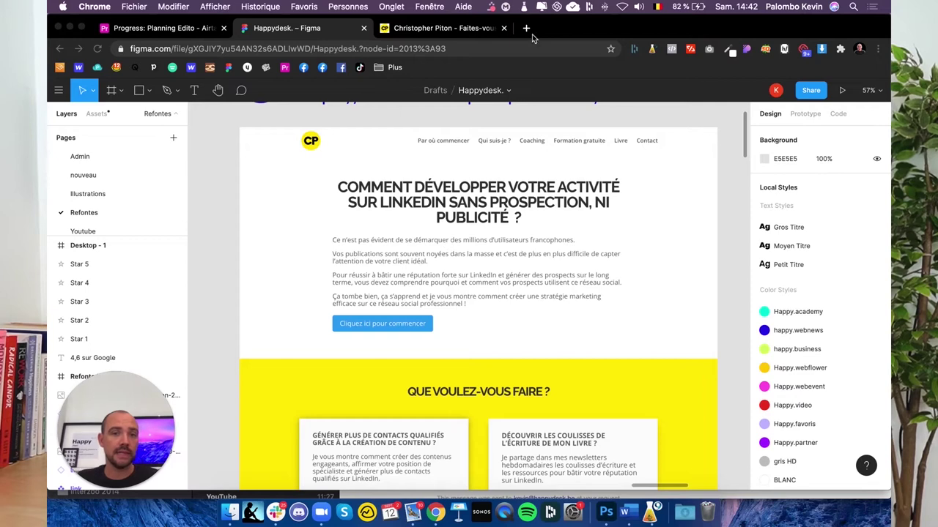
Switch to the live christopherpiton.com tab and scroll down through its home page
click(469, 30)
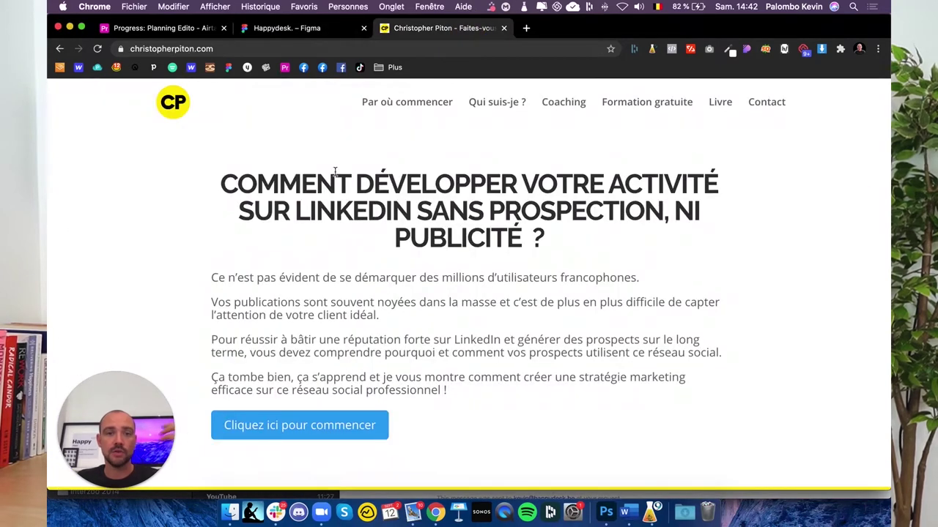
scroll(284, 190, down, 5)
scroll(286, 199, down, 1)
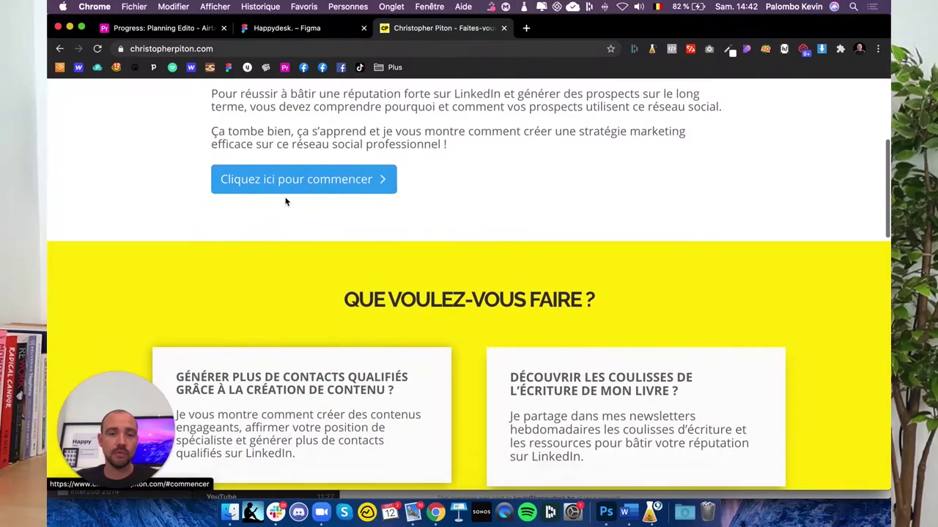
scroll(286, 201, down, 4)
scroll(286, 205, down, 1)
scroll(282, 211, down, 3)
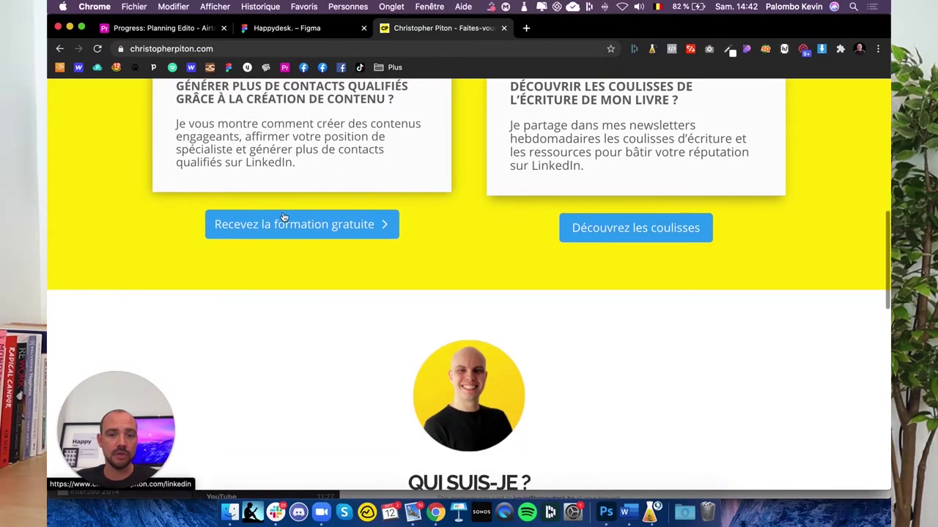
scroll(285, 217, down, 4)
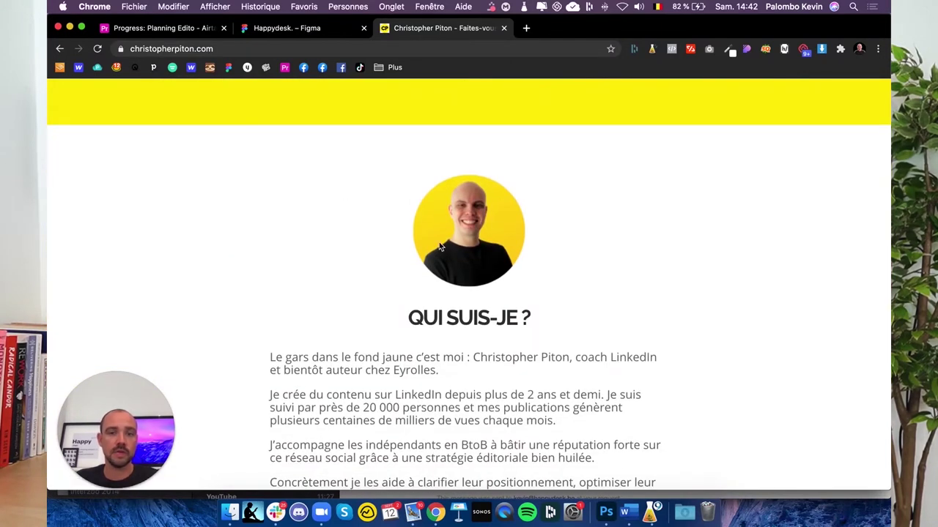
scroll(440, 248, down, 2)
scroll(439, 243, down, 1)
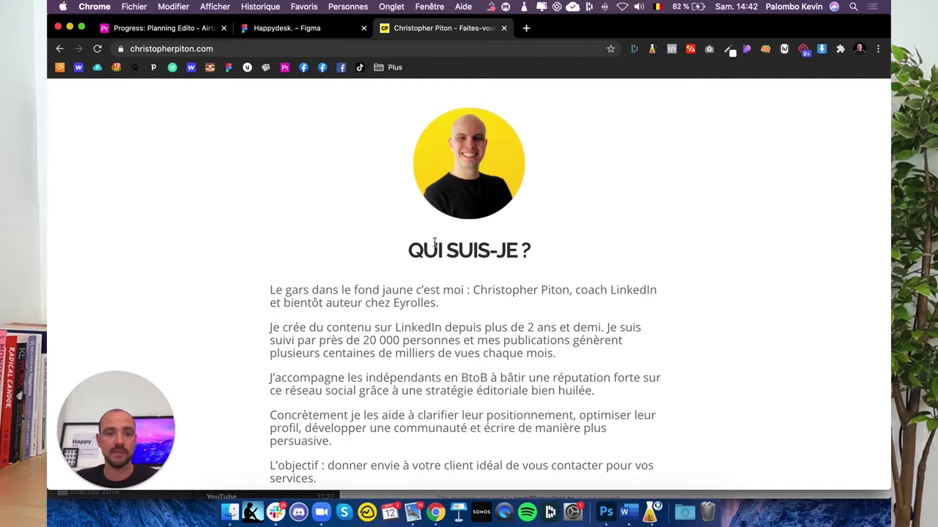
scroll(434, 244, down, 1)
scroll(433, 244, down, 5)
scroll(435, 245, down, 1)
scroll(435, 246, down, 4)
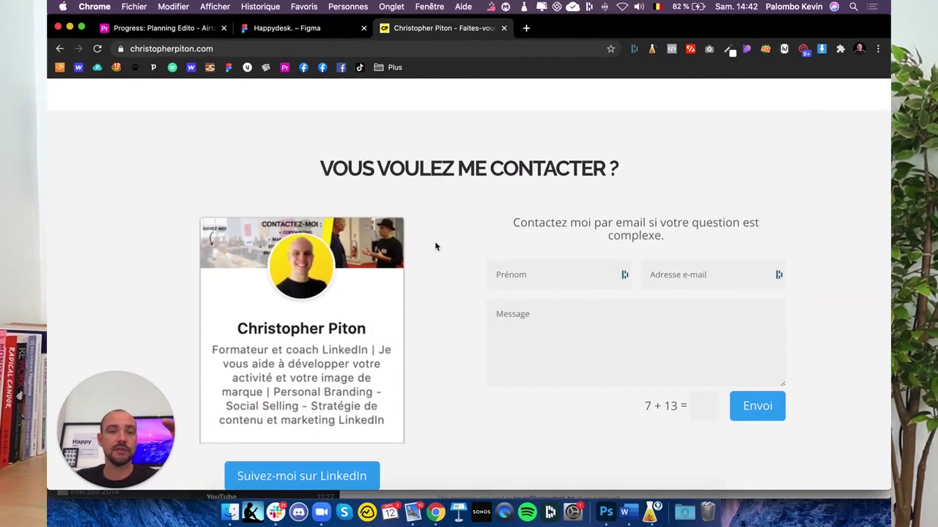
Jump to the Par où commencer section and scroll back toward the top
scroll(474, 290, down, 2)
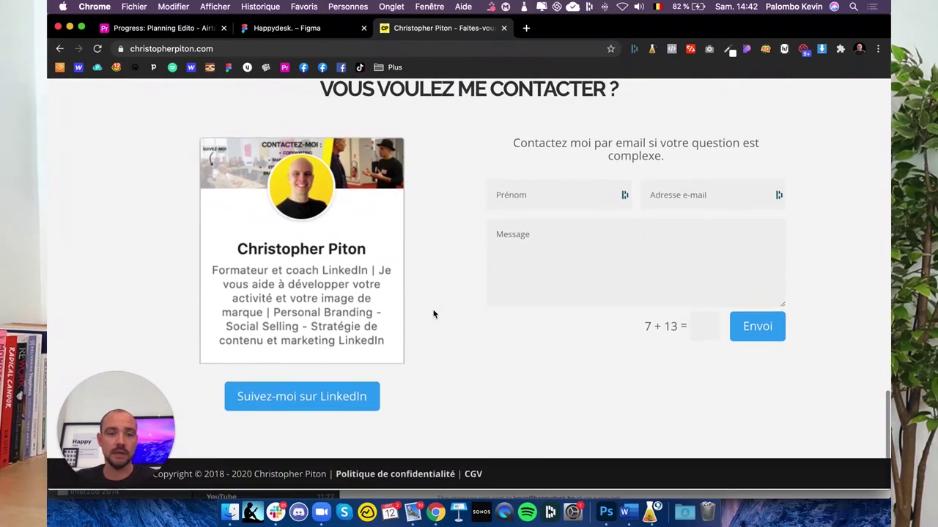
scroll(452, 317, up, 15)
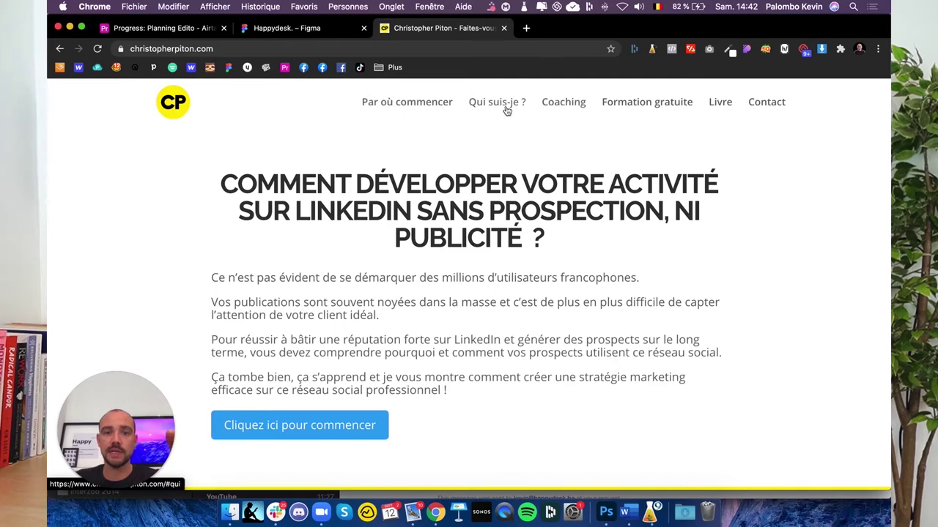
click(398, 106)
scroll(472, 136, up, 10)
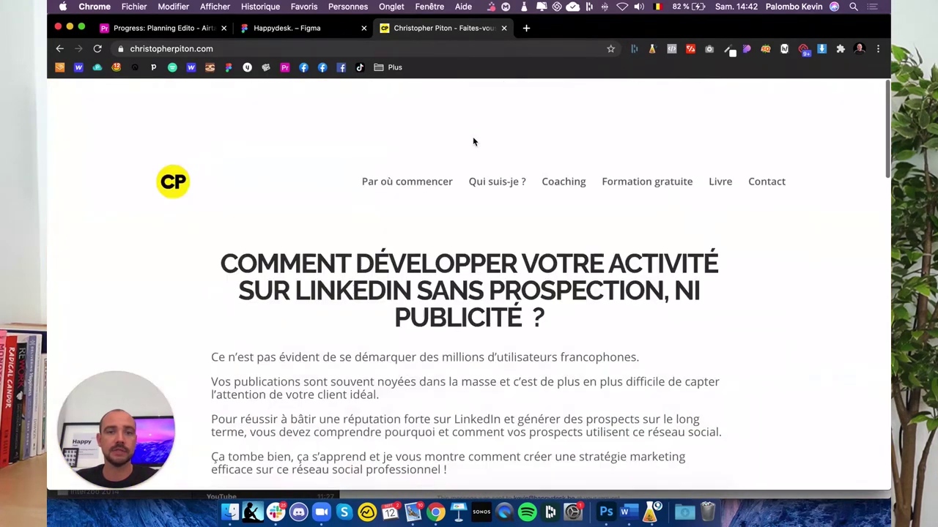
Follow the Qui suis-je ? link and scroll the coaching-linkedin page down to its booking section
click(490, 102)
scroll(479, 136, up, 10)
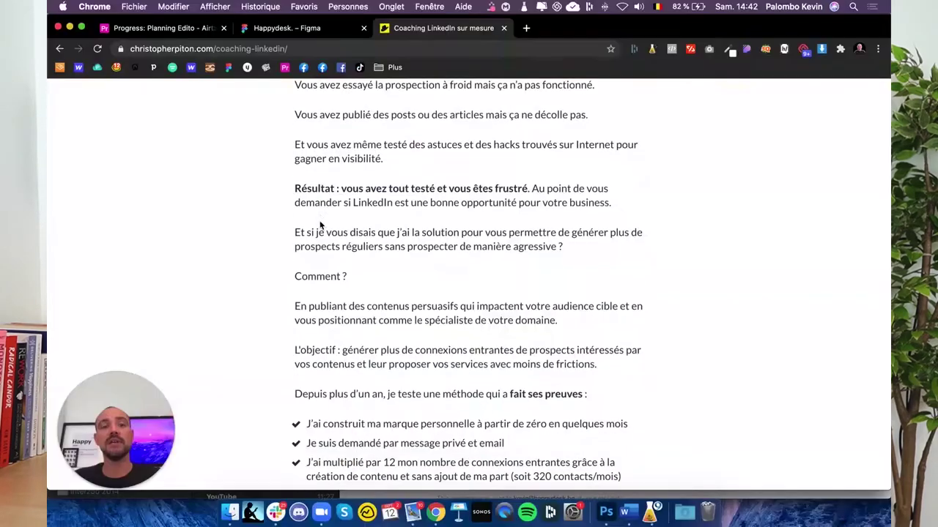
scroll(320, 224, down, 5)
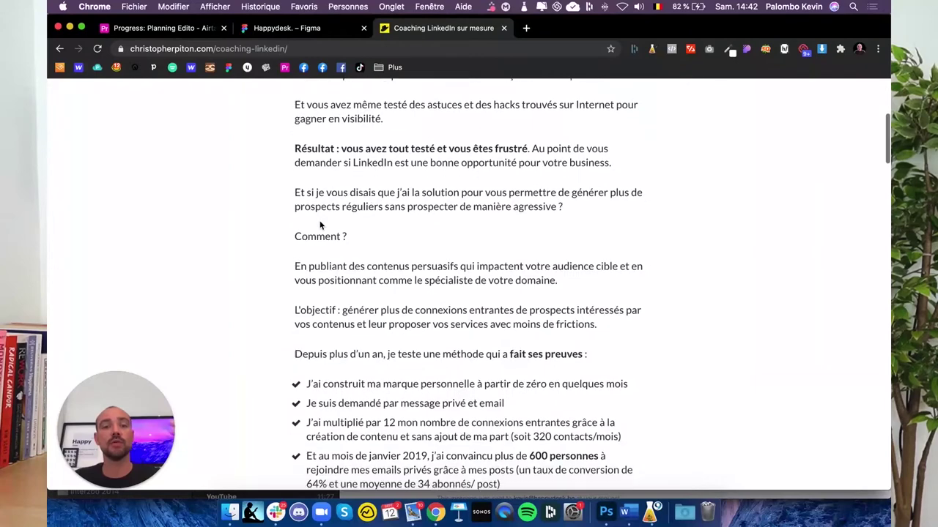
scroll(320, 225, down, 3)
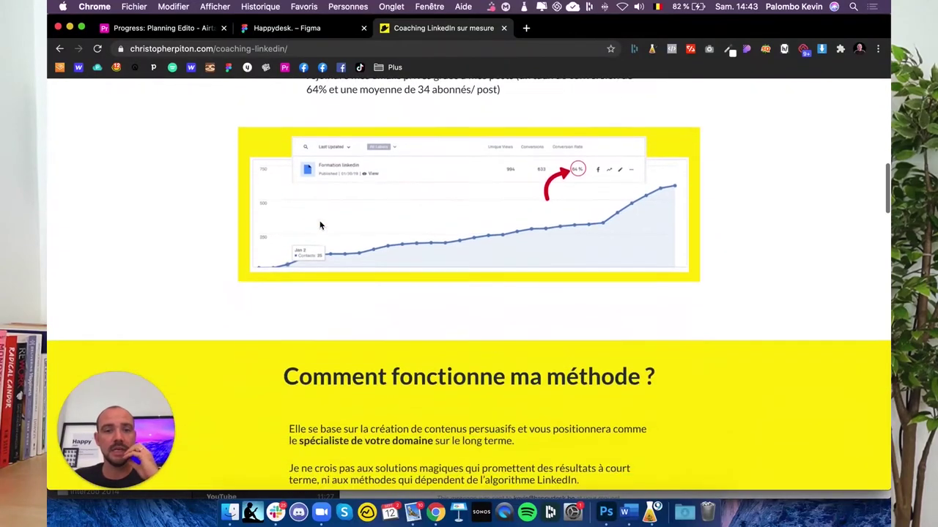
scroll(320, 224, down, 3)
scroll(319, 221, down, 3)
scroll(320, 222, down, 3)
scroll(319, 223, down, 2)
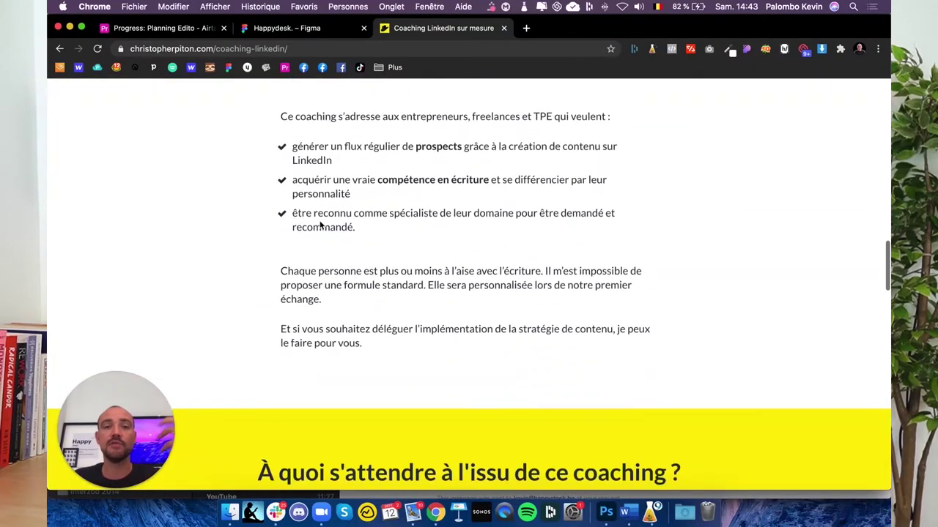
scroll(320, 224, down, 3)
scroll(320, 226, down, 3)
scroll(320, 225, down, 3)
scroll(320, 225, down, 5)
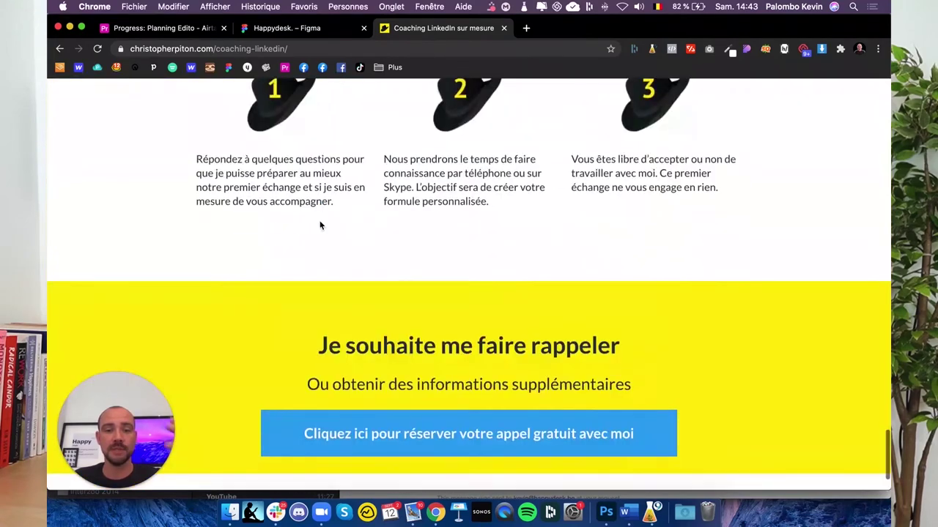
scroll(320, 226, down, 1)
scroll(319, 224, up, 2)
scroll(319, 225, up, 5)
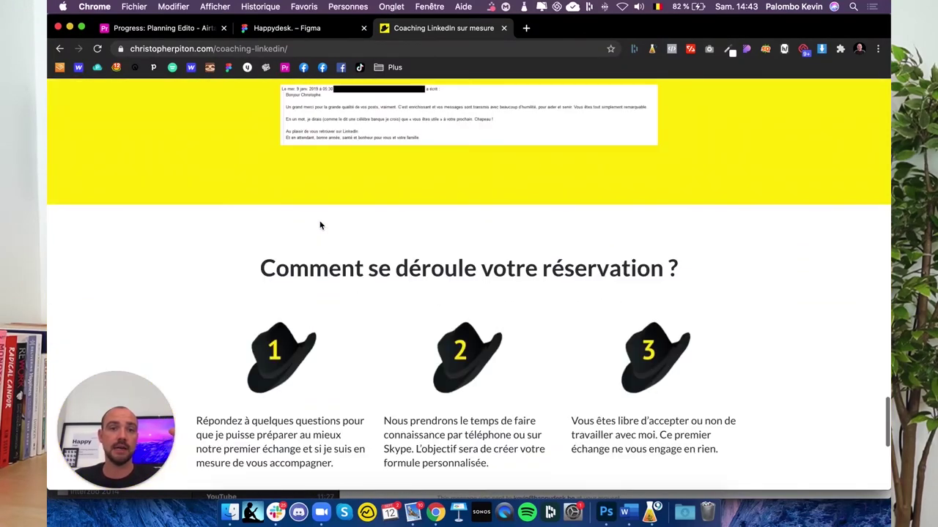
scroll(319, 225, up, 15)
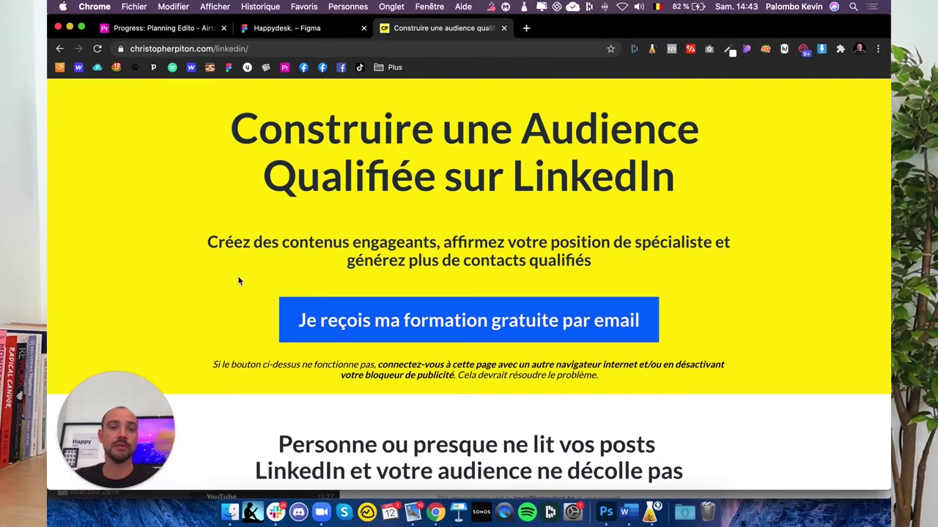
Scroll through the /linkedin/ free-training page
scroll(235, 281, down, 2)
scroll(285, 255, up, 2)
scroll(322, 186, down, 2)
scroll(322, 186, down, 3)
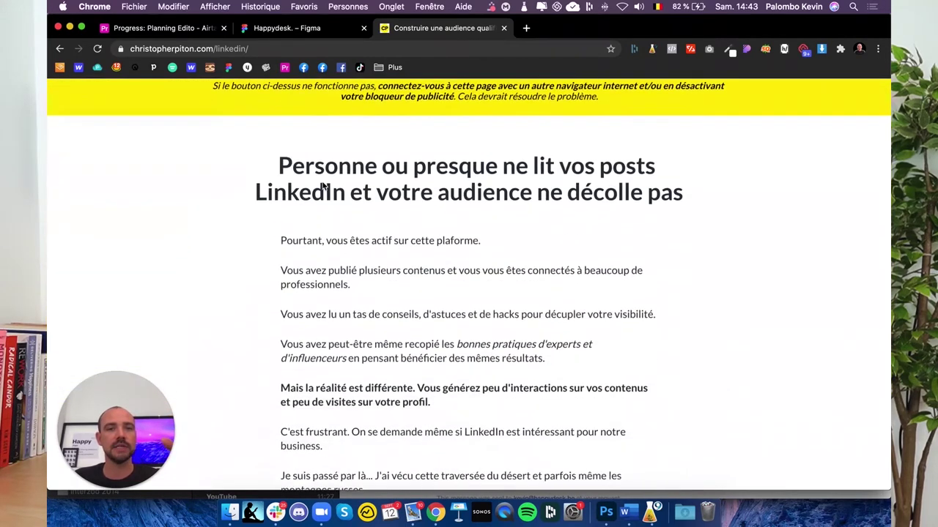
scroll(322, 186, down, 4)
scroll(322, 186, down, 4)
scroll(320, 183, down, 3)
scroll(321, 183, down, 2)
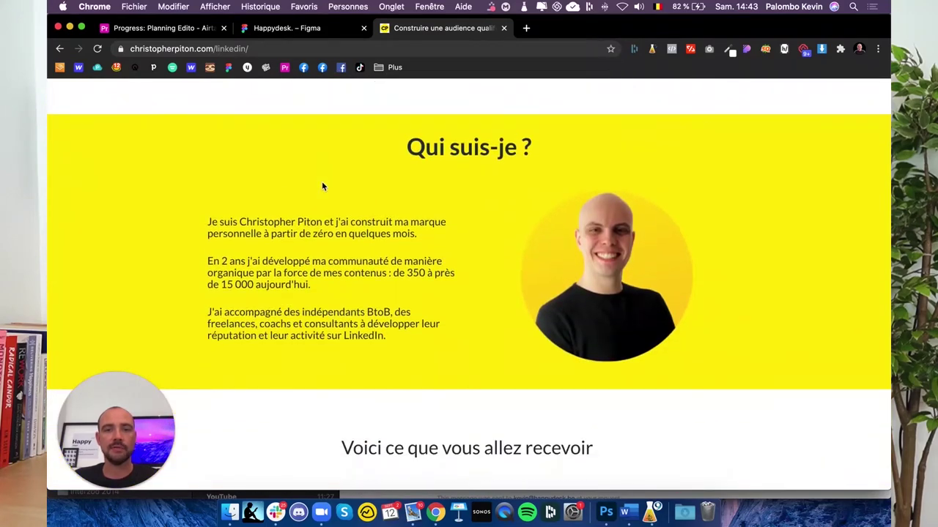
scroll(321, 186, down, 4)
scroll(321, 186, down, 3)
scroll(322, 186, down, 3)
scroll(322, 186, down, 2)
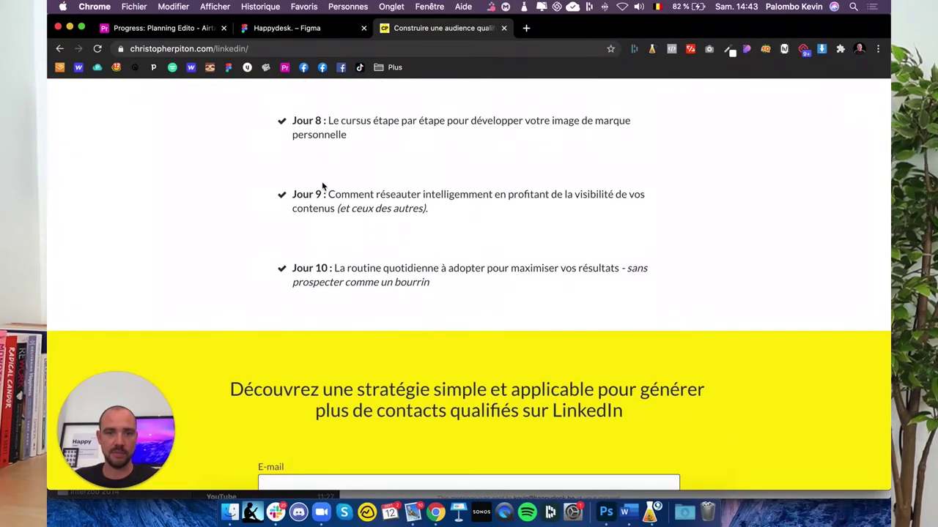
scroll(321, 184, down, 2)
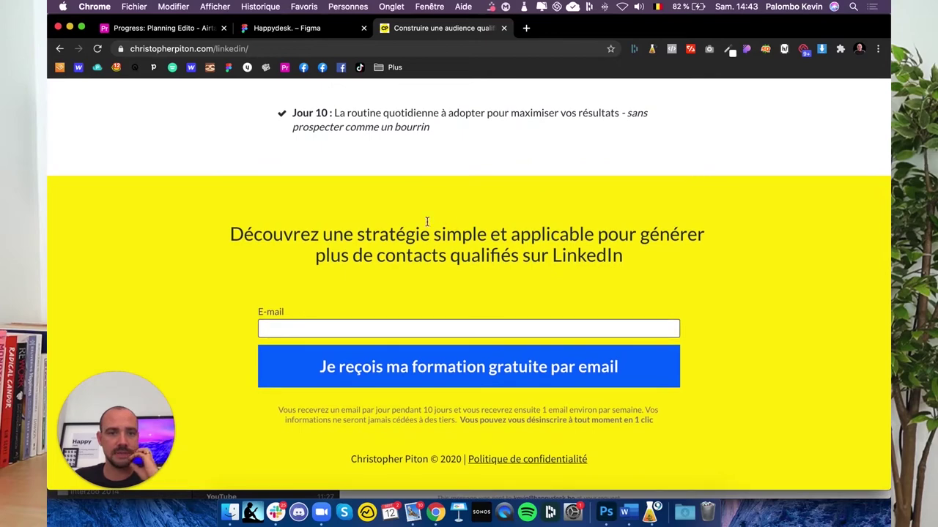
scroll(460, 183, up, 20)
Confirm with WhatRuns that the site uses WordPress and Divi, then go back home
click(690, 49)
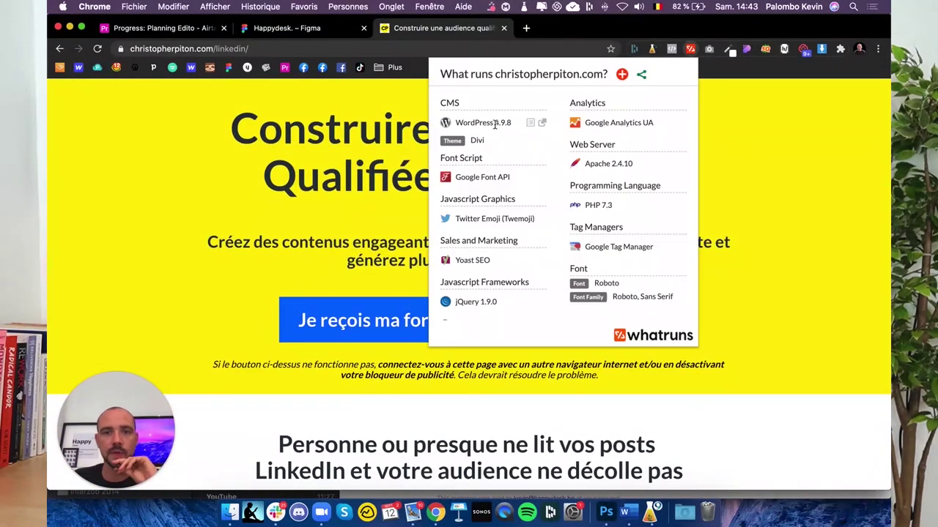
click(354, 160)
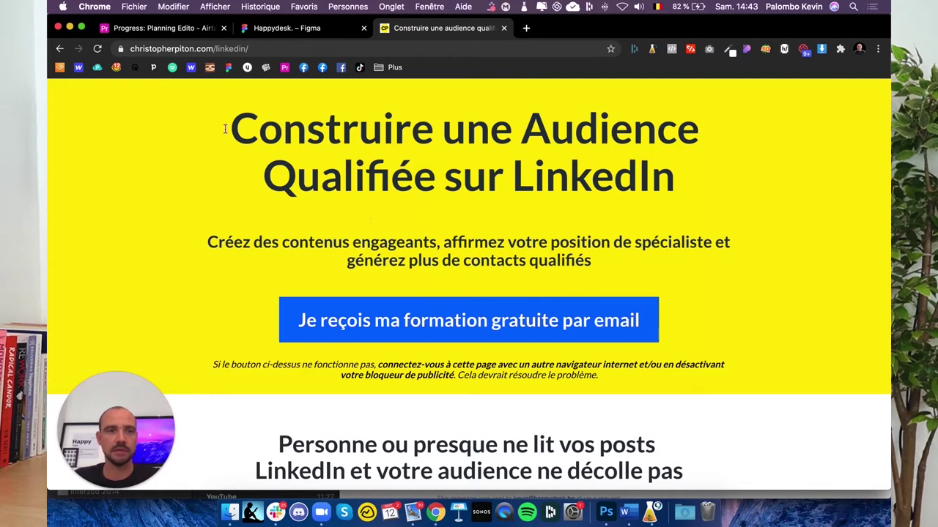
click(60, 49)
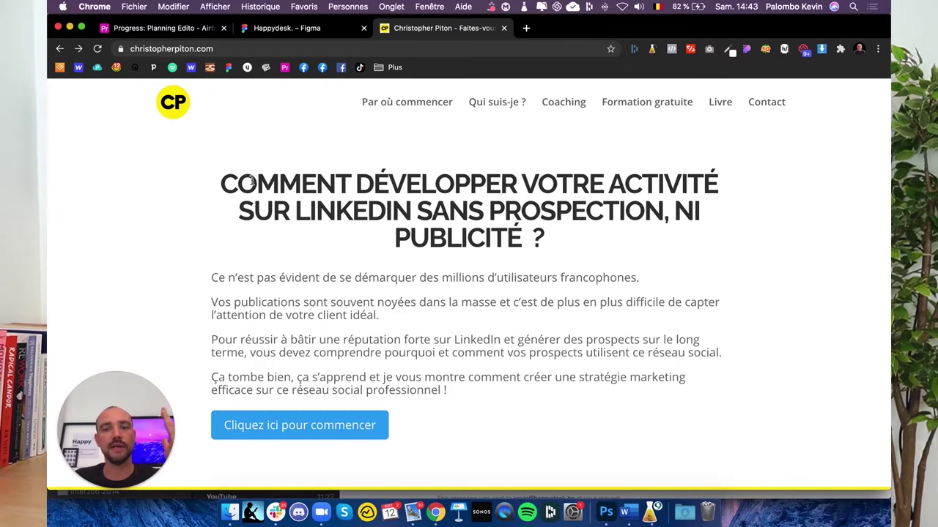
click(717, 110)
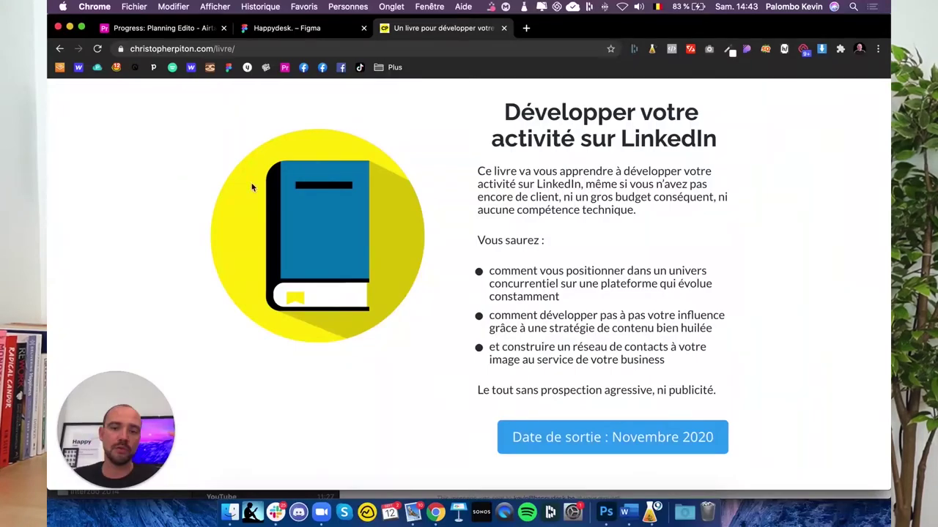
scroll(356, 230, down, 3)
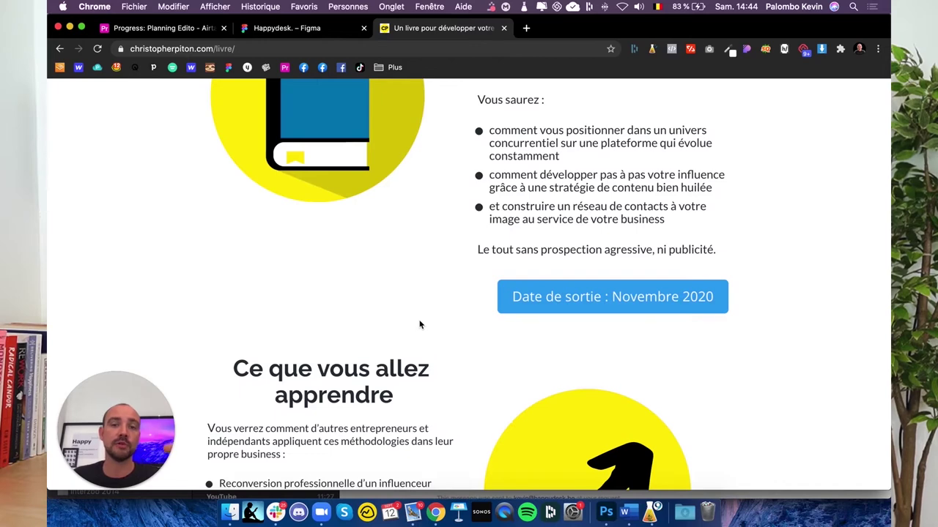
scroll(439, 320, down, 15)
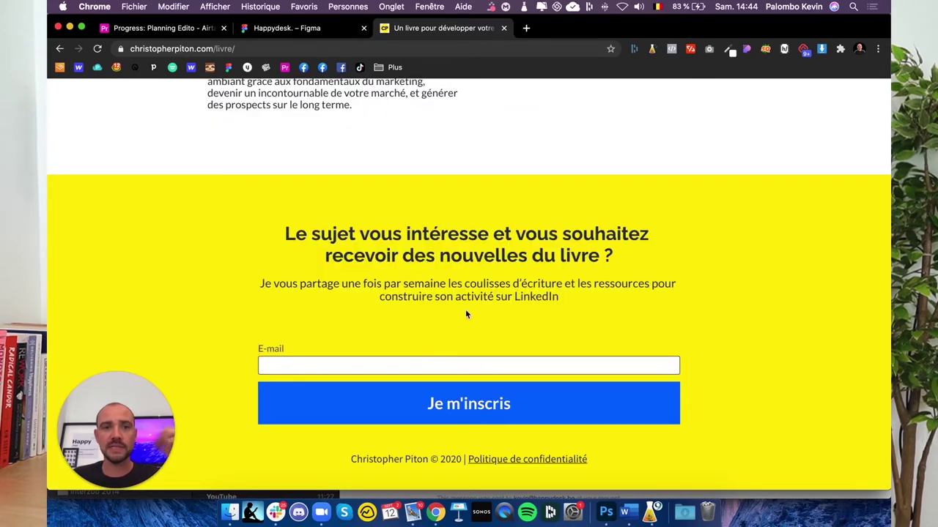
scroll(467, 307, up, 20)
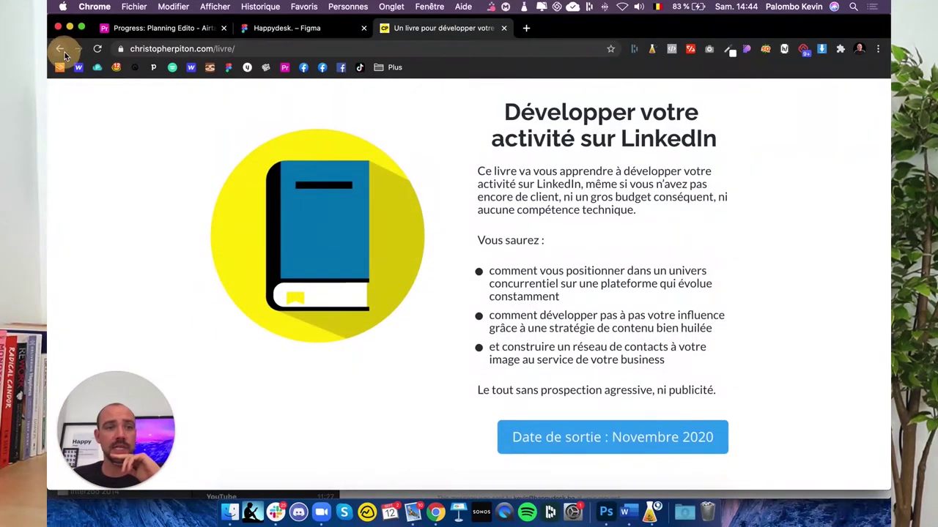
click(62, 50)
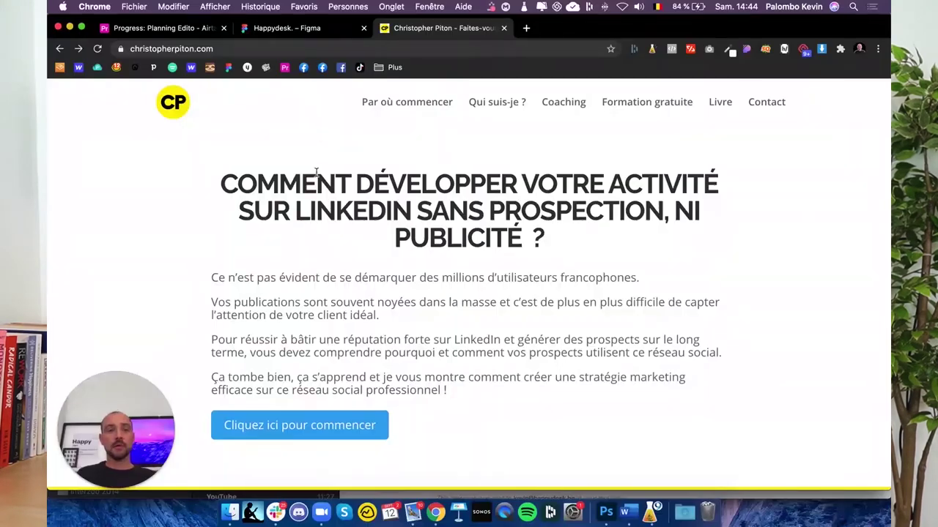
Compare the Figma Desktop - 1 frame with the current site mockup and select the Livre text
click(293, 31)
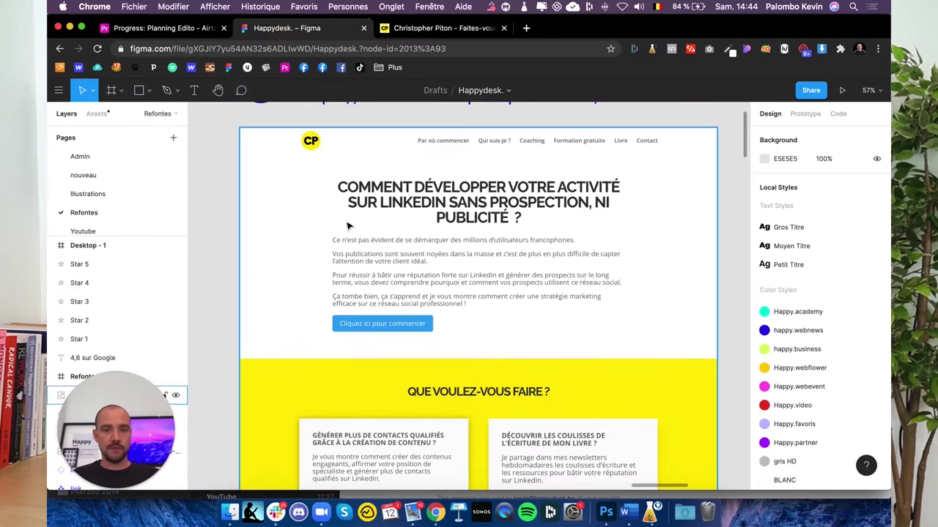
key(n)
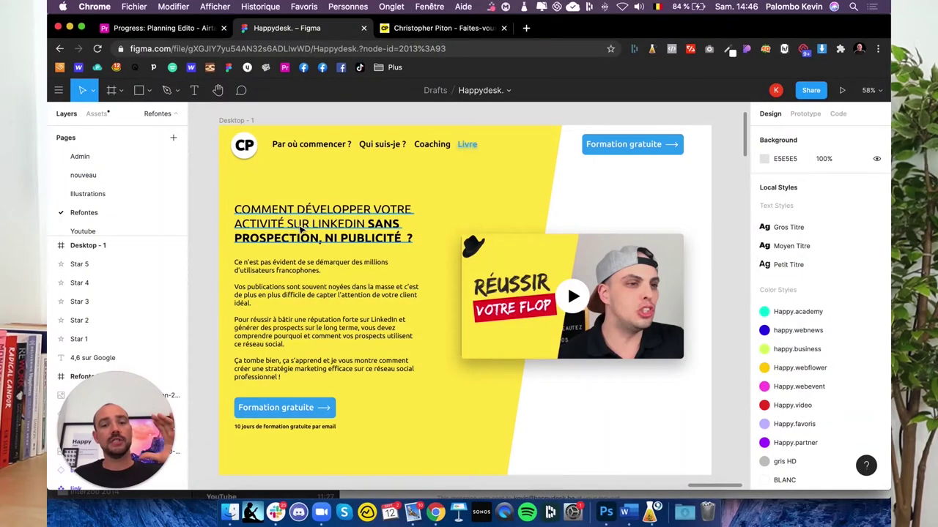
scroll(431, 245, left, 10)
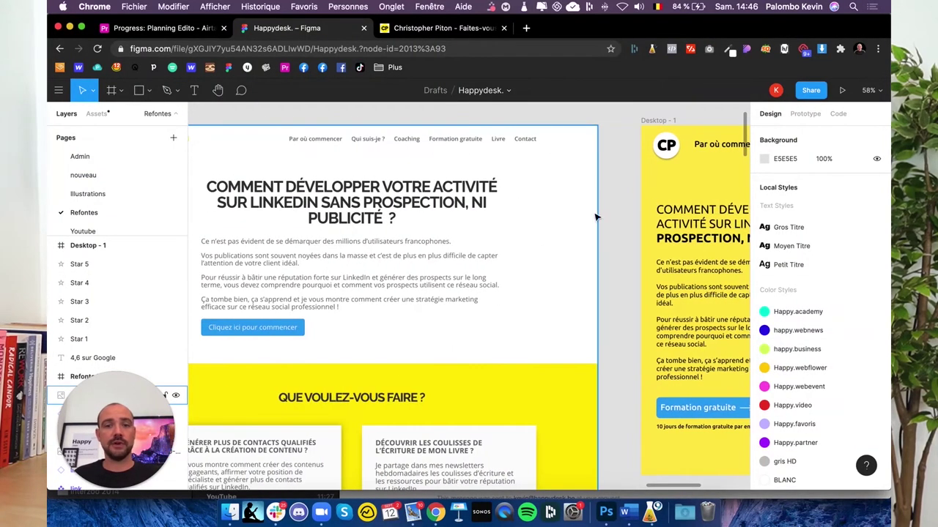
scroll(596, 217, right, 9)
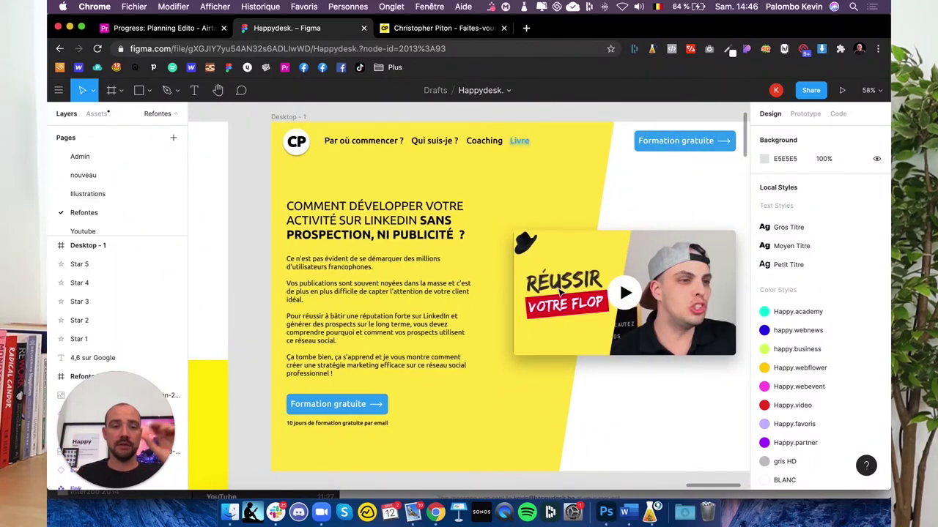
scroll(366, 406, left, 10)
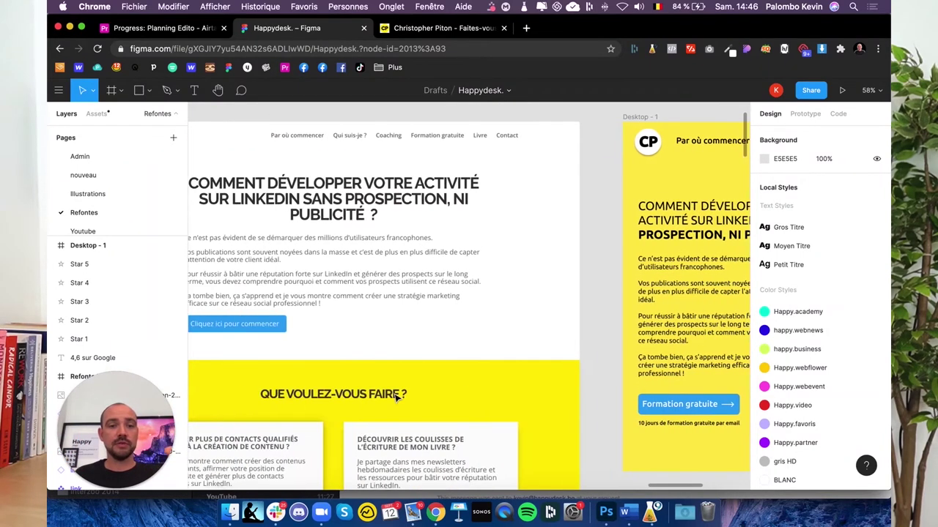
scroll(471, 414, right, 3)
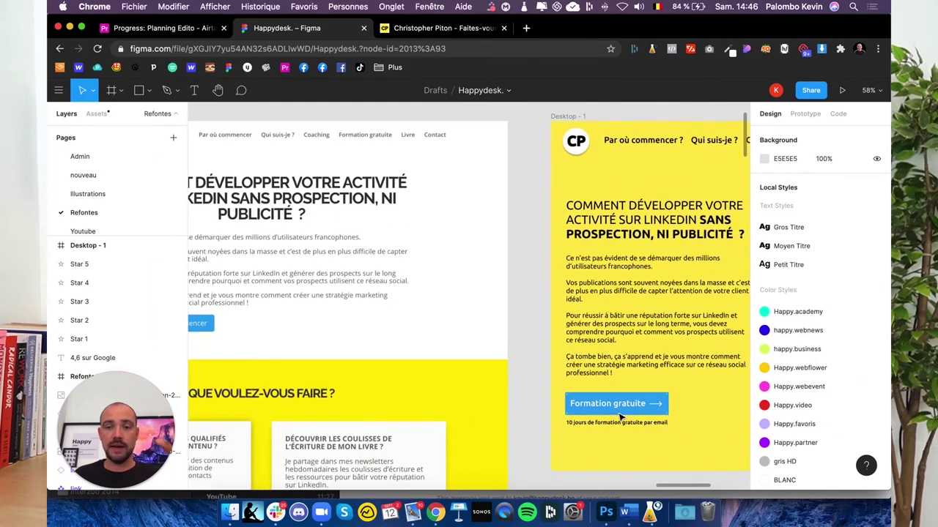
scroll(587, 404, up, 4)
scroll(587, 403, right, 3)
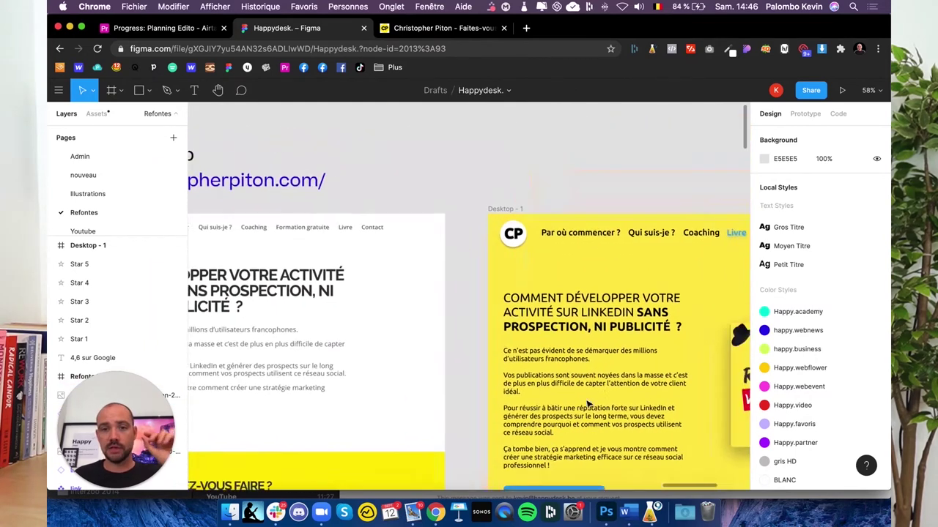
scroll(708, 280, right, 4)
scroll(556, 219, down, 3)
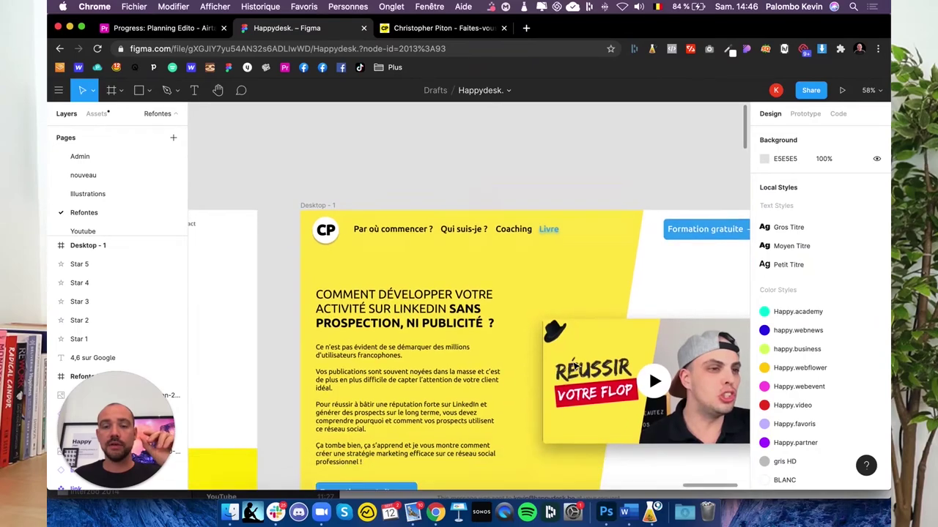
scroll(512, 184, right, 1)
click(497, 168)
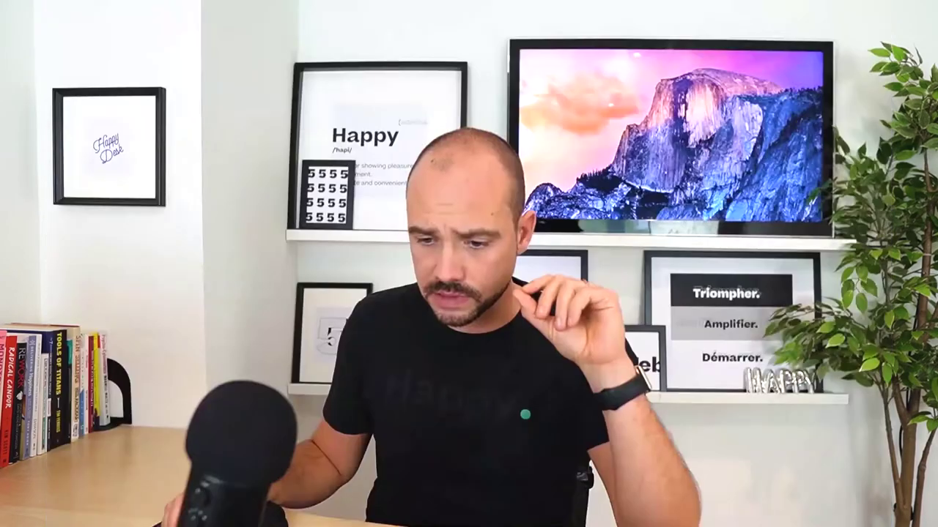
Select the '10 jours de formation gratuite par email' caption to read its Ubuntu Medium 16 font
scroll(401, 200, right, 1)
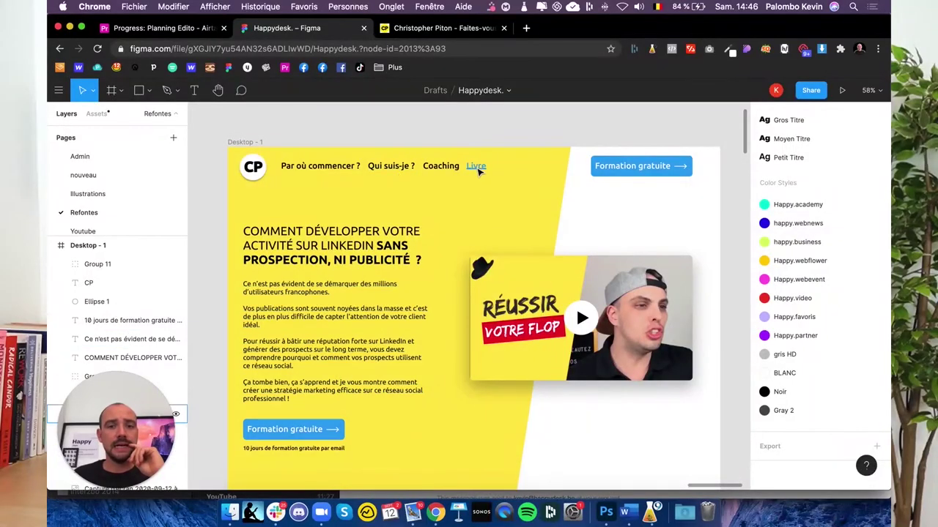
scroll(476, 168, left, 1)
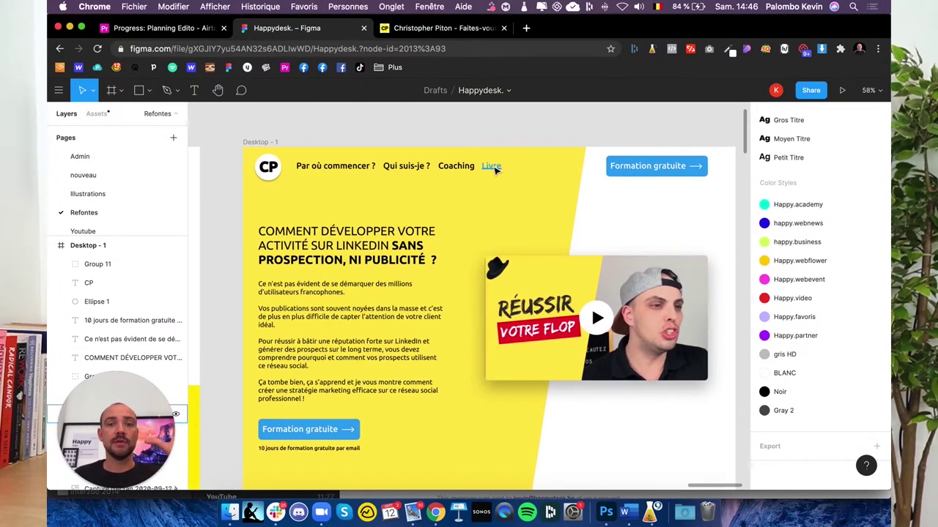
scroll(482, 216, down, 1)
scroll(481, 219, right, 1)
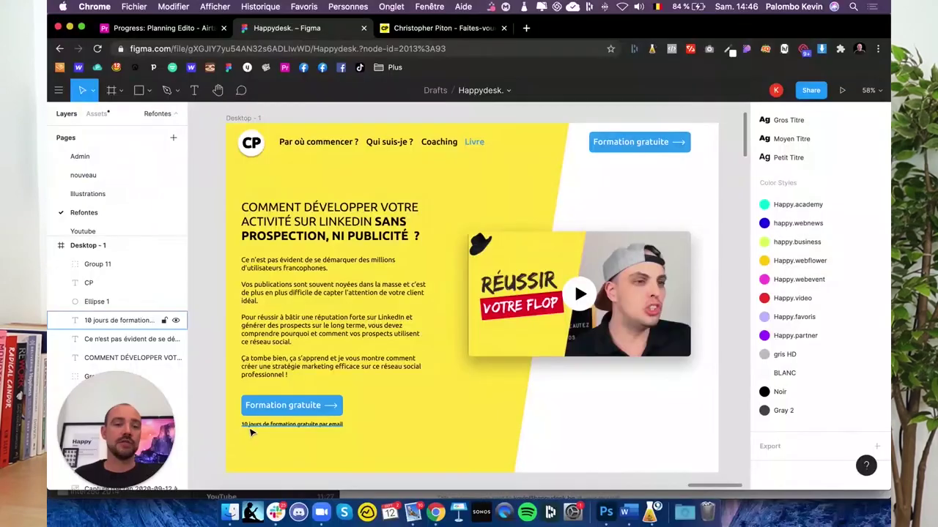
click(249, 431)
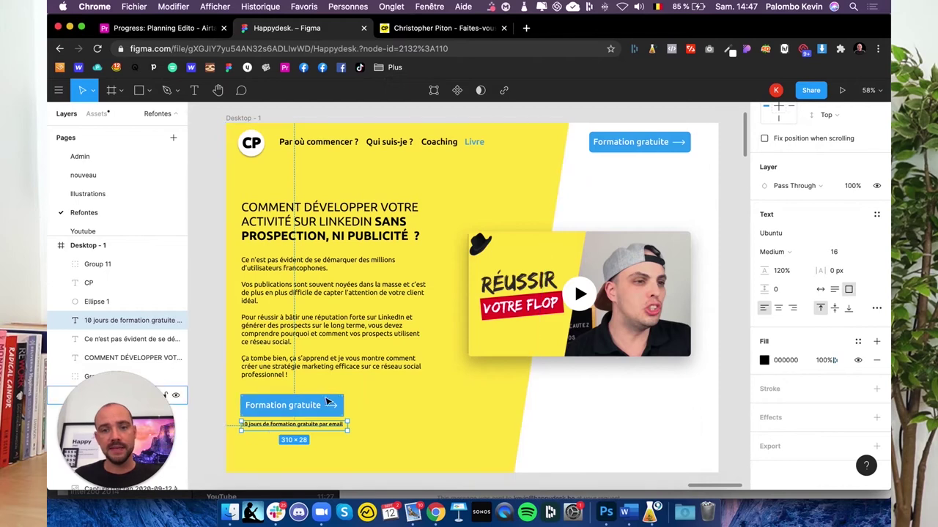
Deselect the caption and pan back out over the Figma design
click(218, 320)
scroll(218, 319, down, 5)
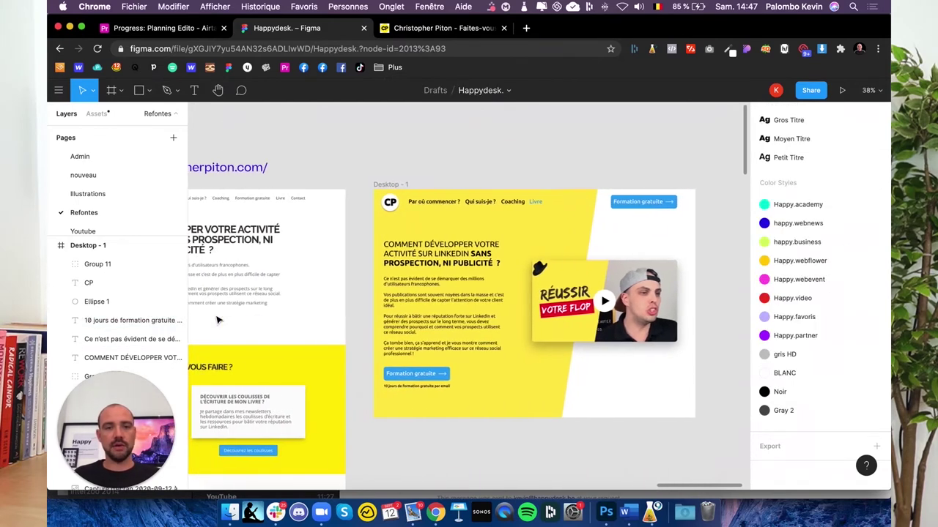
scroll(293, 278, left, 5)
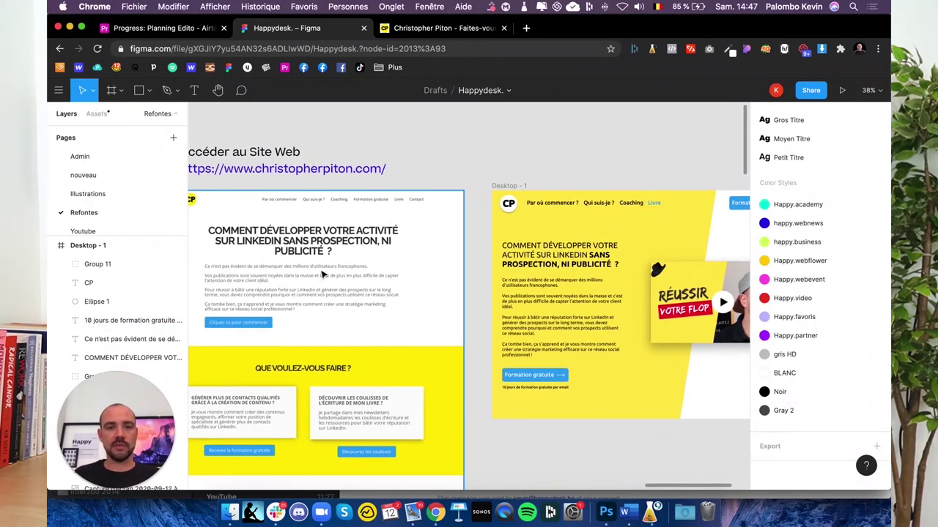
scroll(322, 274, left, 3)
scroll(521, 293, right, 7)
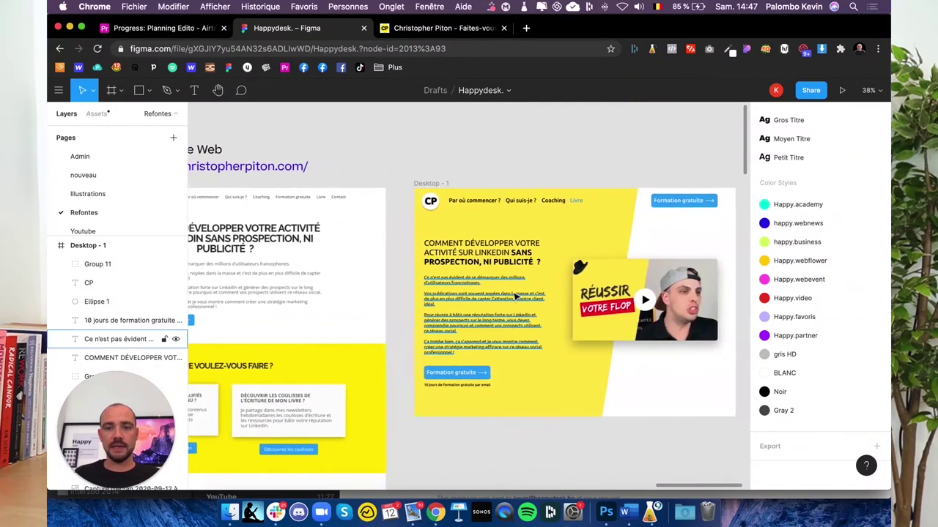
scroll(513, 296, right, 2)
scroll(551, 296, up, 3)
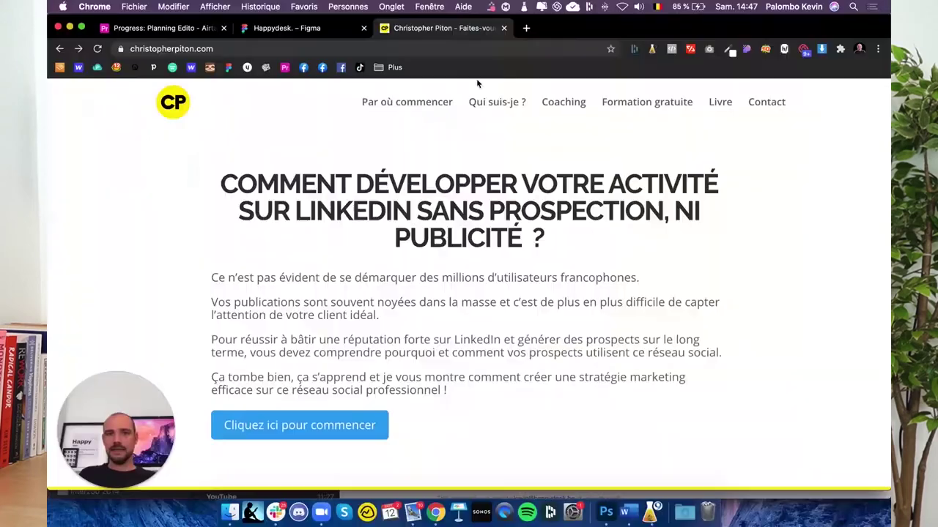
Open a new tab and head to webflow.com/dashboard
click(525, 31)
text(webflow.com/dashboard)
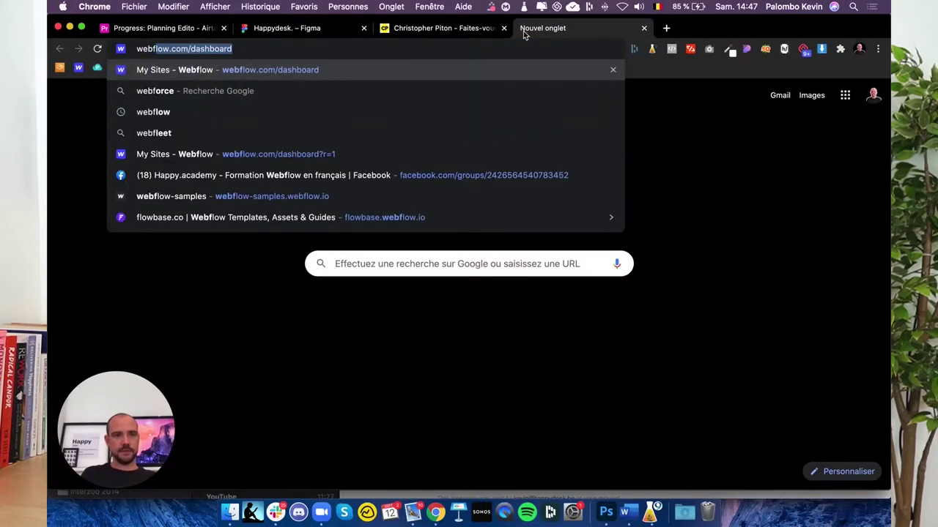
key(Return)
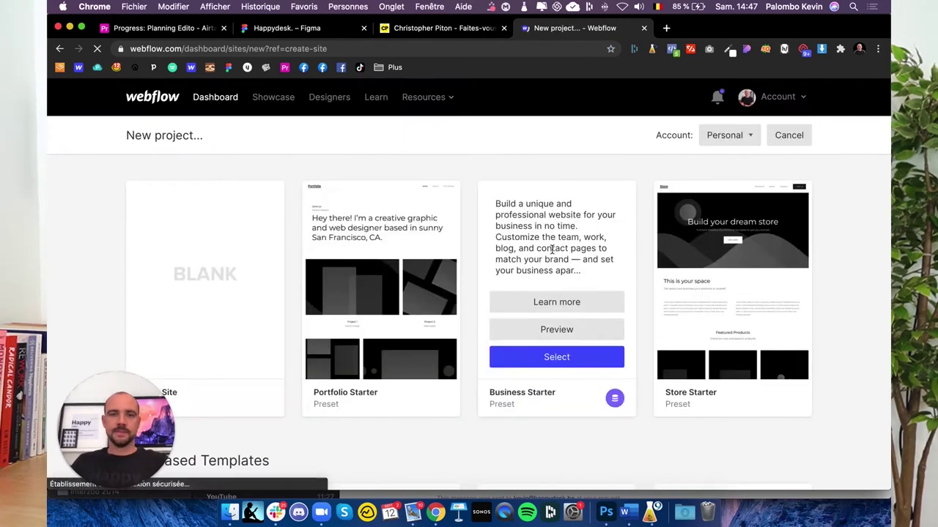
Create a Blank Site project in Webflow, named after the coach
click(205, 357)
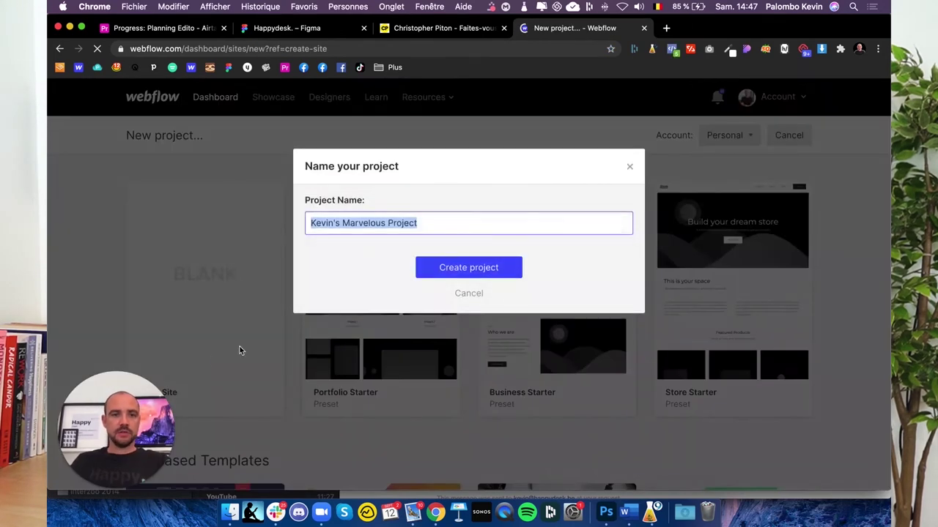
text(Christo)
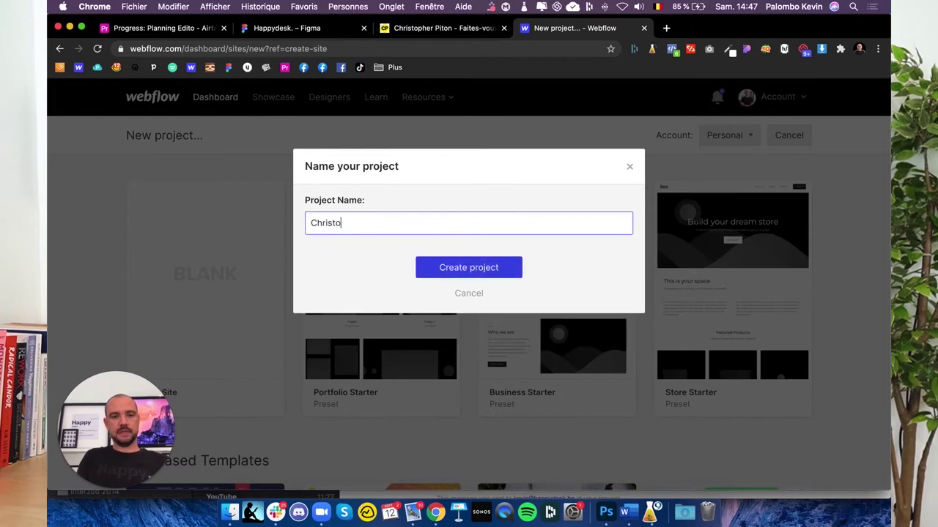
text(n)
key(Return)
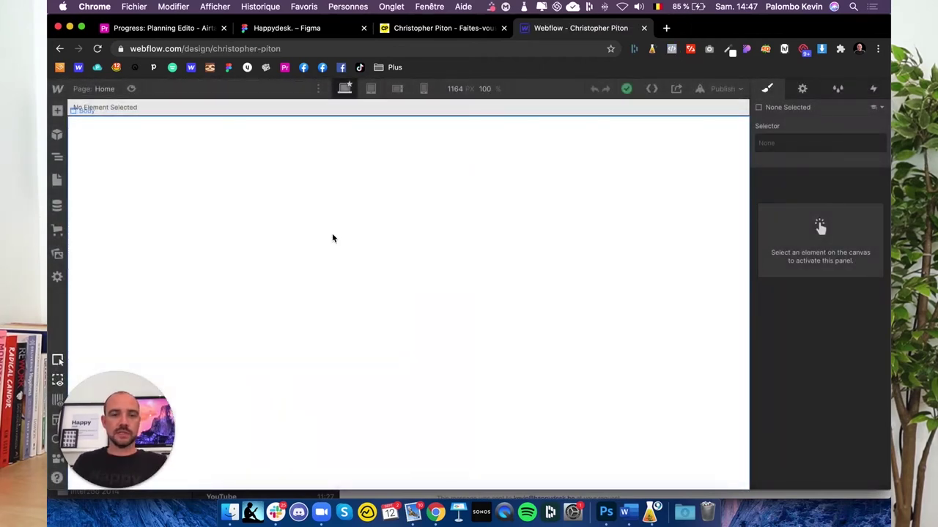
Switch to the live site tab to view its CP logo and navigation
click(422, 32)
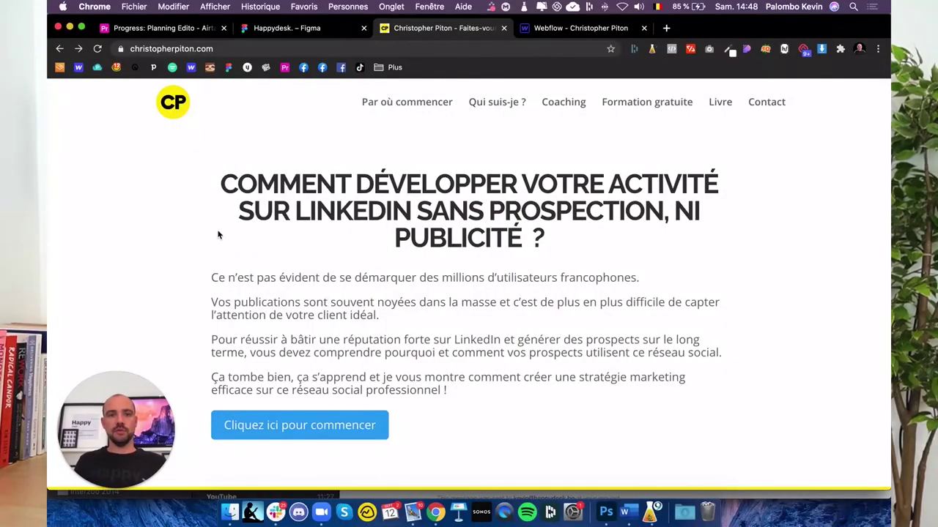
Back in the Webflow Designer, insert a Navbar at the top of the Home page
click(553, 28)
click(58, 157)
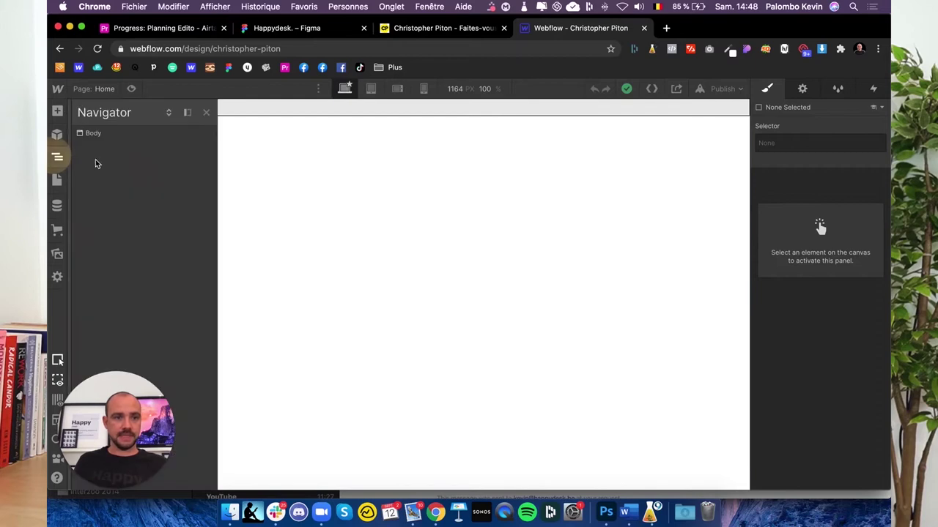
click(57, 113)
scroll(178, 276, down, 3)
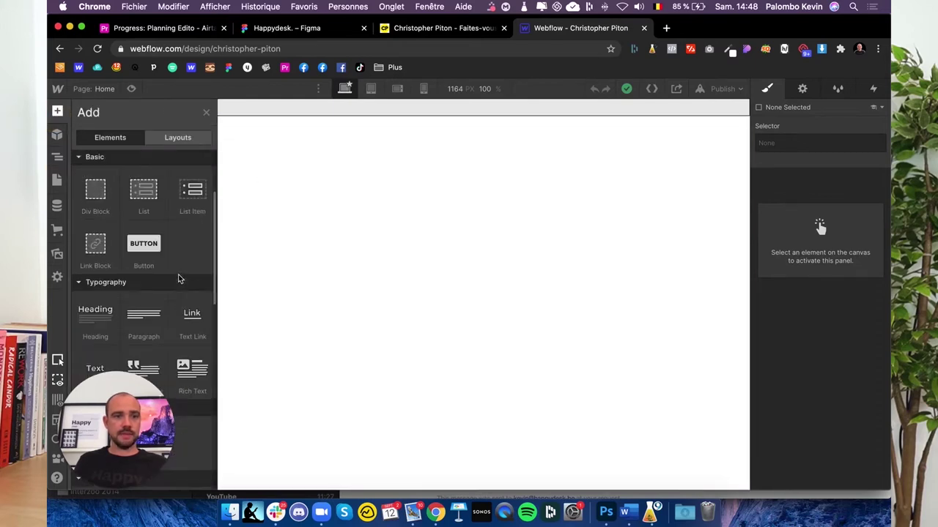
scroll(178, 276, down, 3)
scroll(179, 279, down, 3)
scroll(180, 277, down, 3)
scroll(180, 277, down, 3)
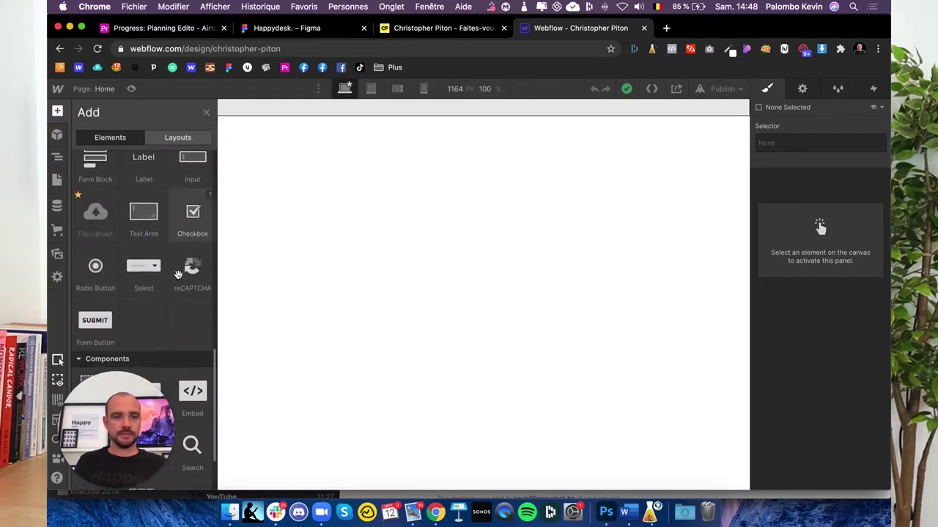
scroll(179, 277, down, 2)
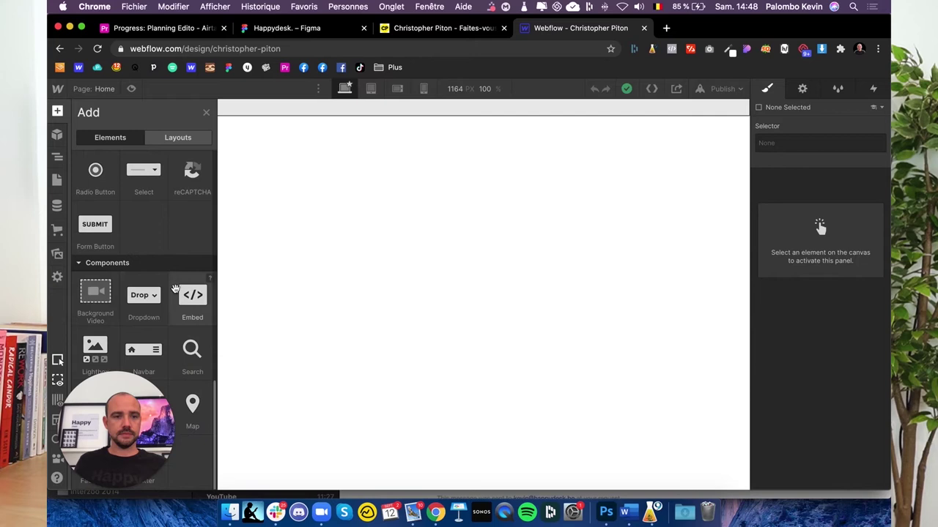
click(150, 352)
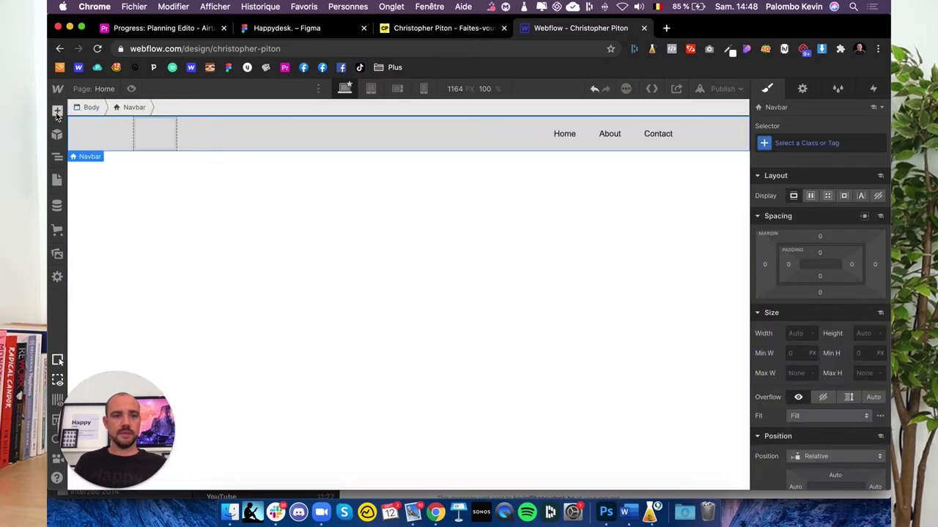
Add a Section below the navbar with a height of 100vh
click(57, 112)
click(93, 187)
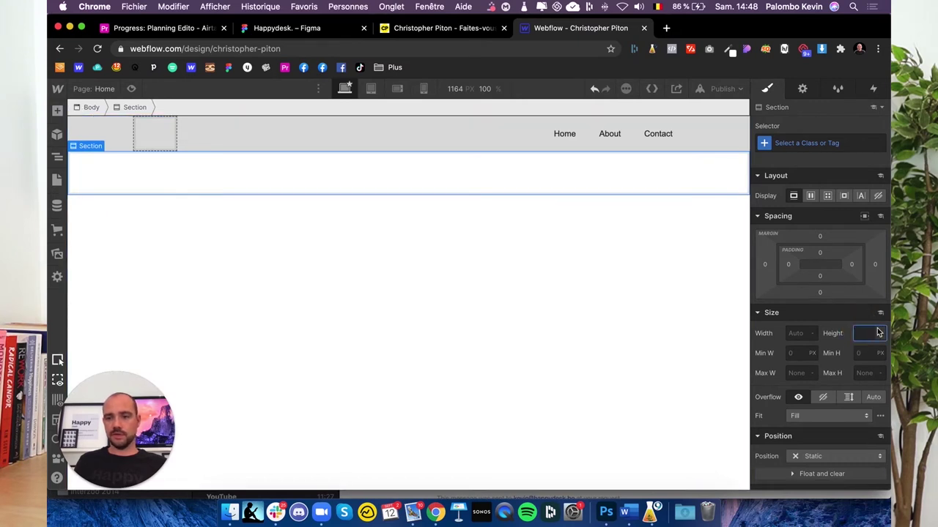
text(100vh)
key(Return)
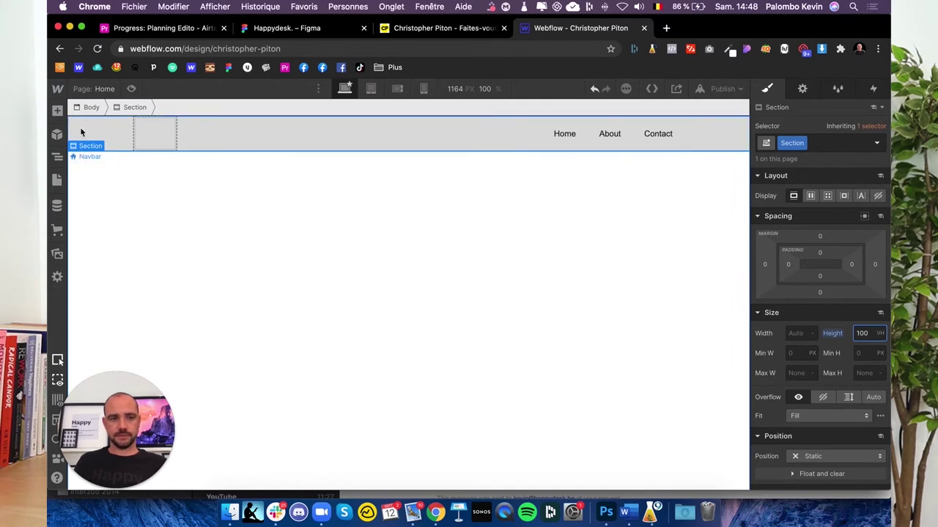
Set the Navbar's position to Absolute
click(57, 157)
click(100, 145)
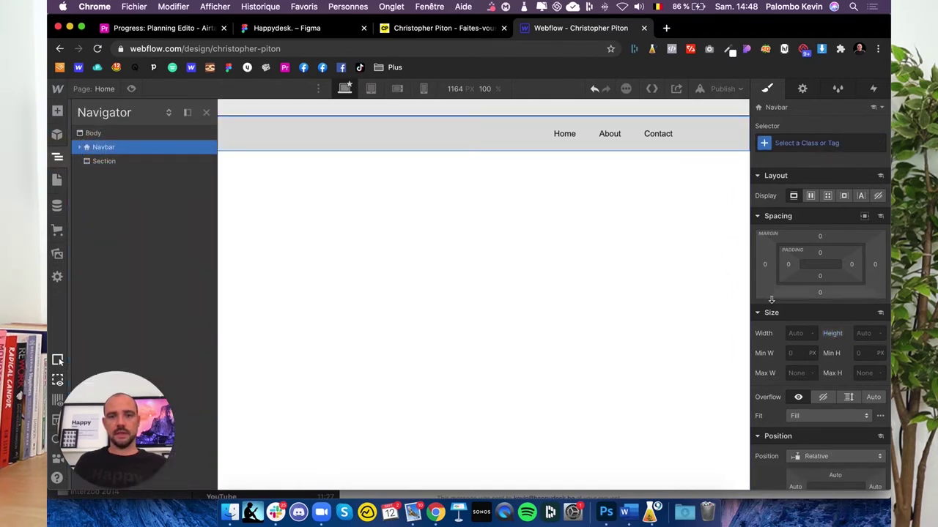
click(827, 453)
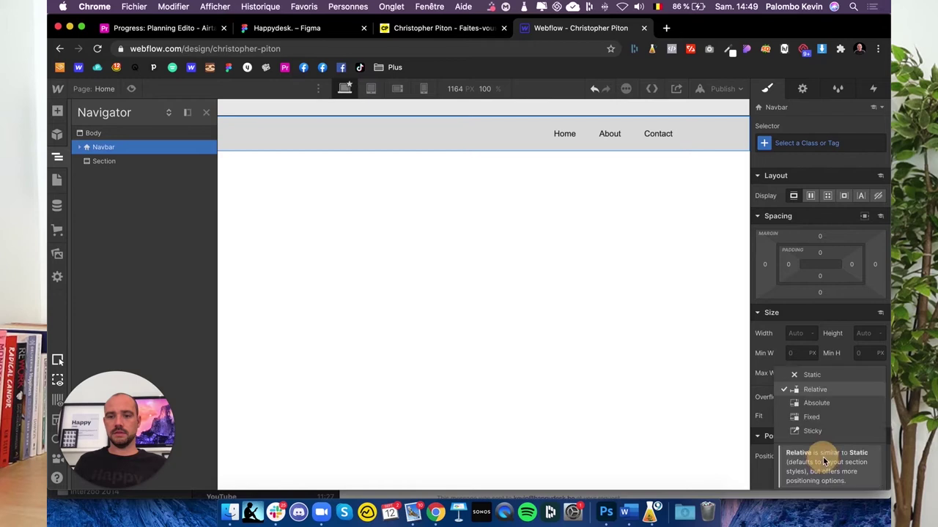
click(822, 405)
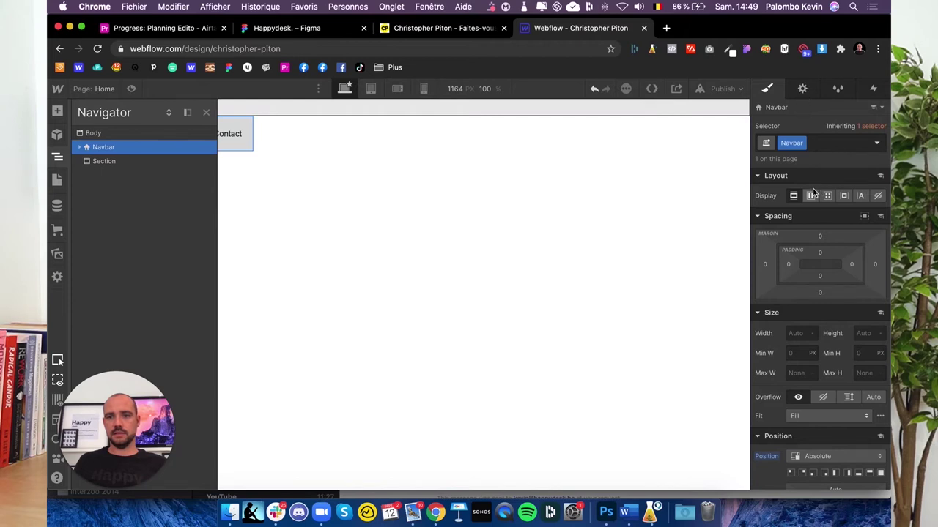
Make the navbar 100% wide and delete its Container, keeping Brand, Nav Menu and Menu Button
click(796, 334)
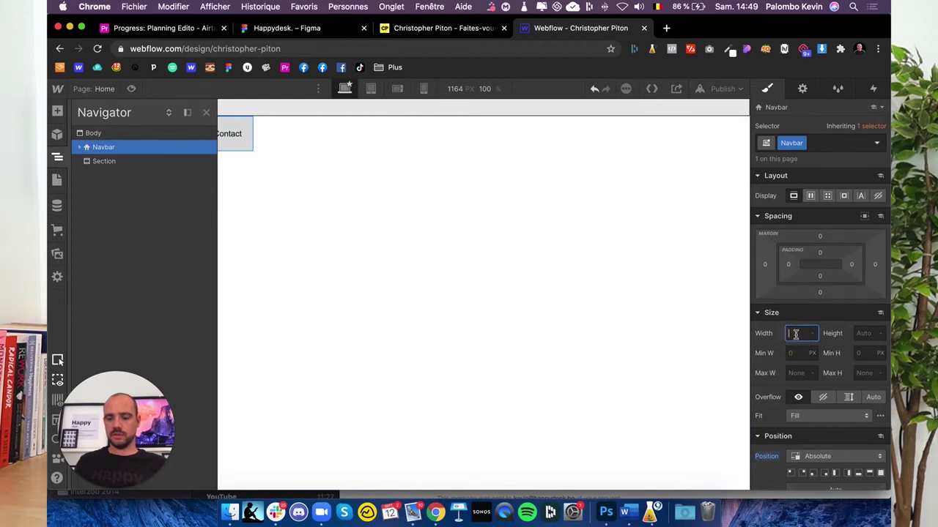
text(100%)
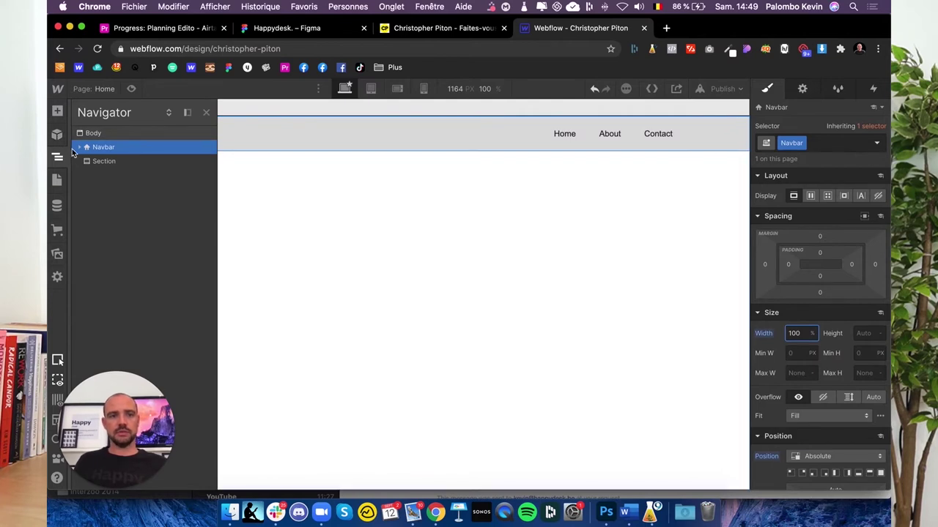
click(79, 147)
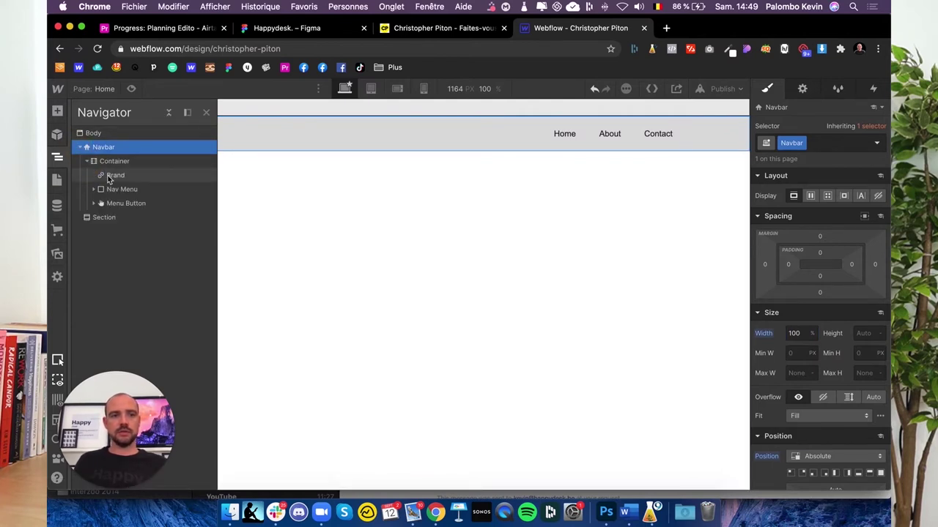
drag(114, 175, 109, 155)
mouse_move(110, 192)
mouse_down()
mouse_move(109, 174)
mouse_move(110, 186)
mouse_up()
click(106, 203)
key(Delete)
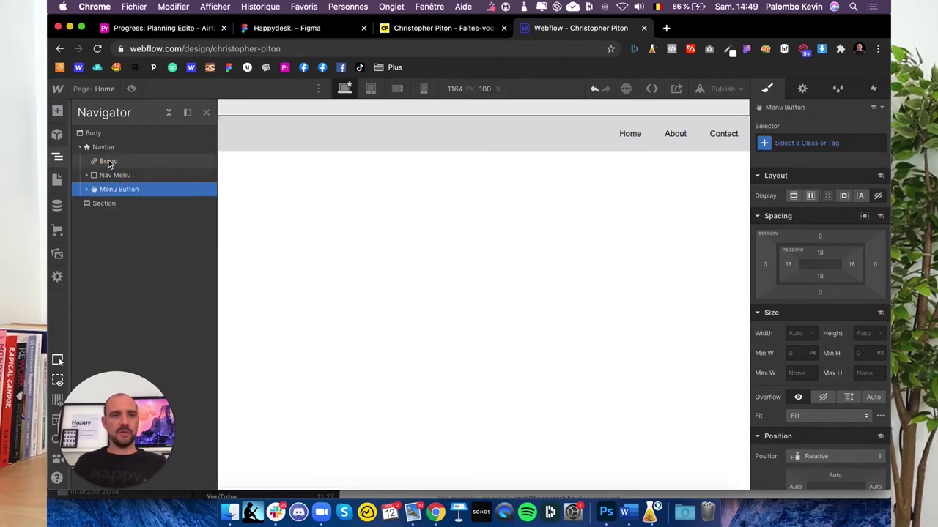
Add a Div Block as the navbar's first child and nest Brand inside it
click(103, 148)
key(a)
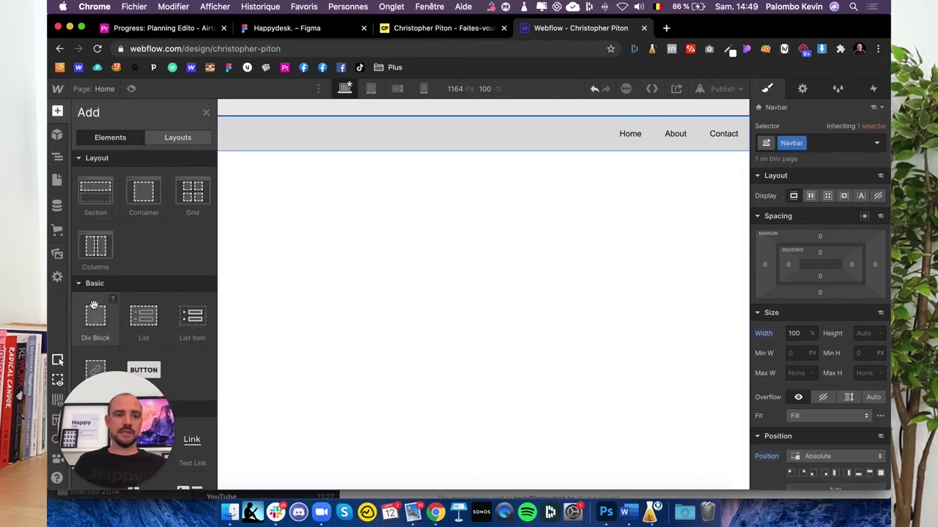
drag(95, 316, 77, 147)
click(58, 157)
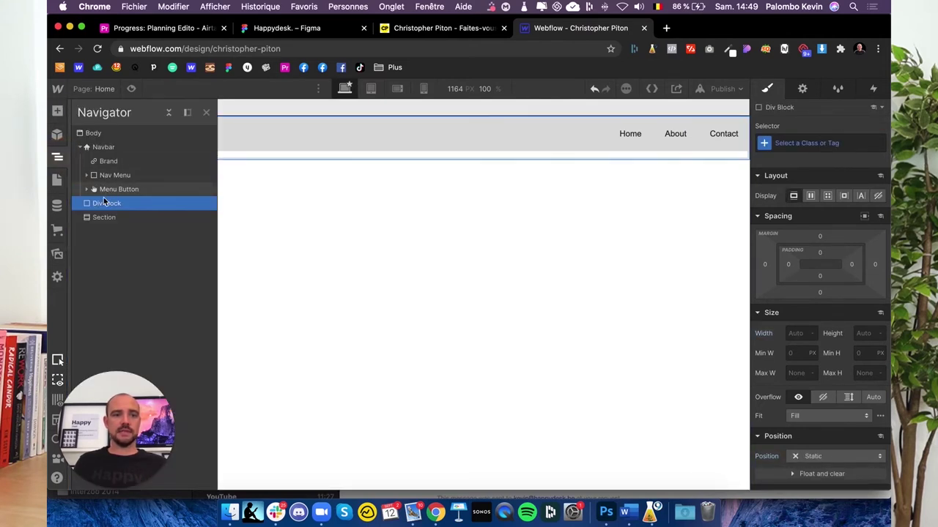
drag(105, 203, 108, 163)
click(108, 166)
drag(108, 163, 109, 207)
click(108, 162)
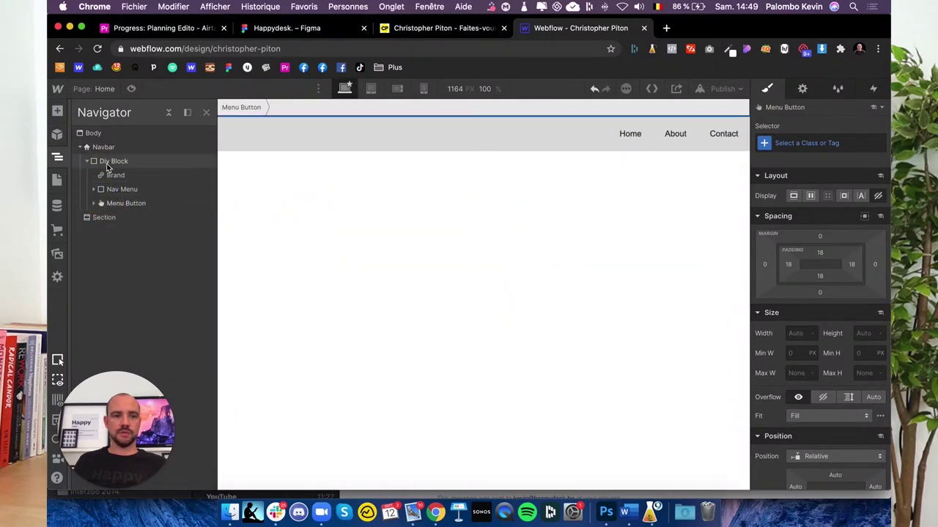
Give the navbar 5% left and right padding
click(103, 147)
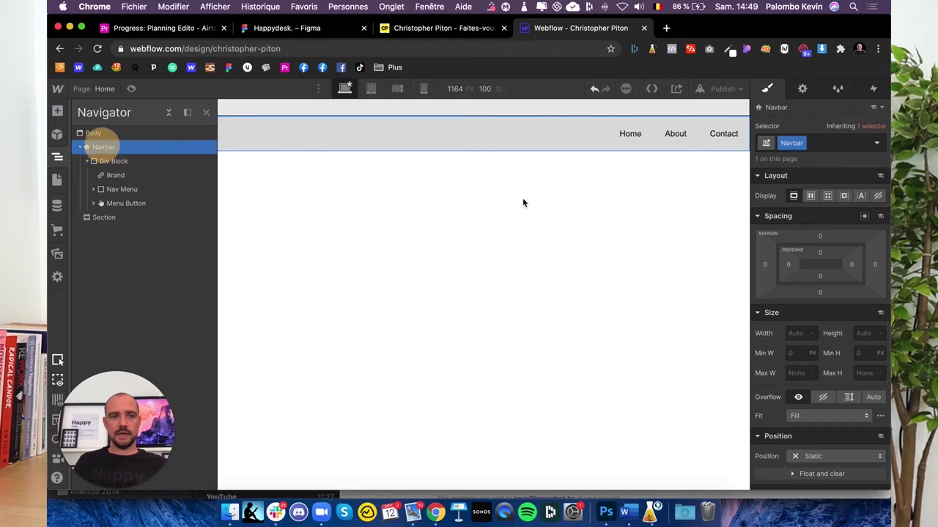
click(853, 265)
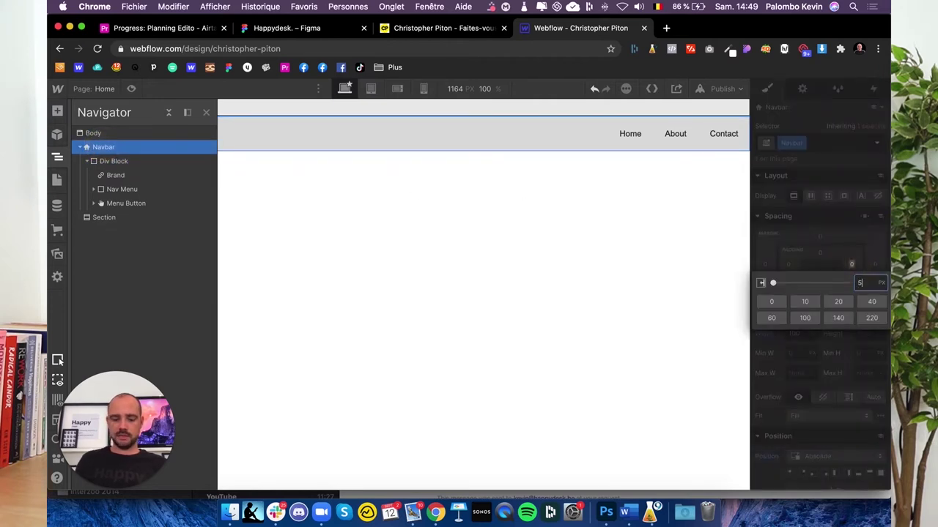
text(5%)
key(Return)
click(788, 265)
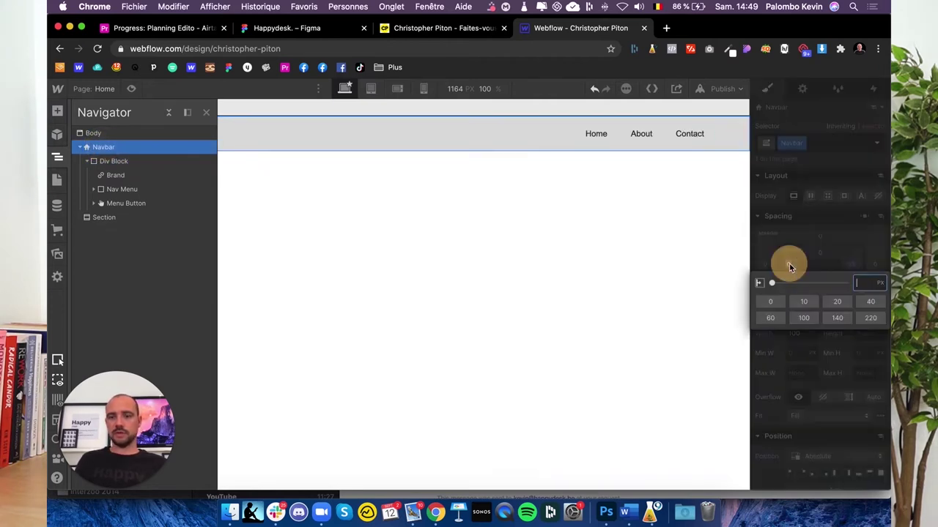
text(5)
key(Return)
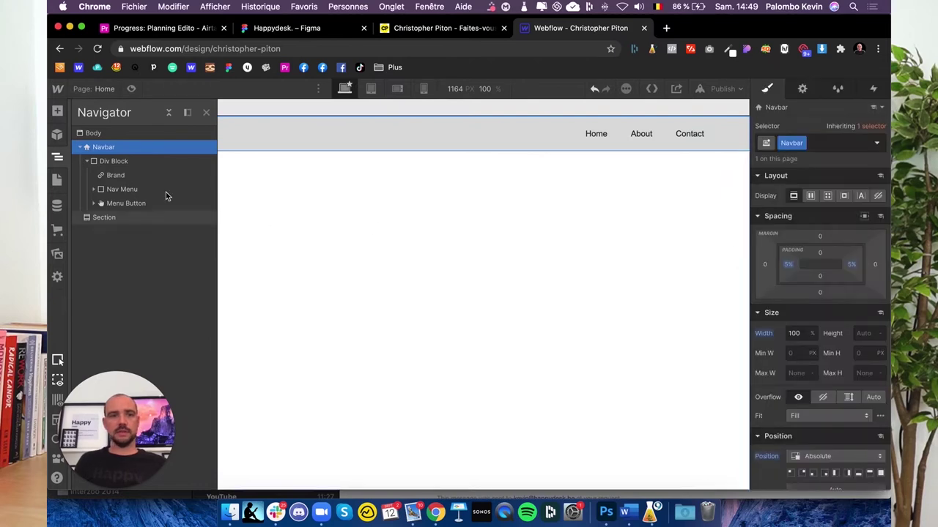
click(57, 157)
Select the Navbar and change its background colour from light grey to white
click(286, 29)
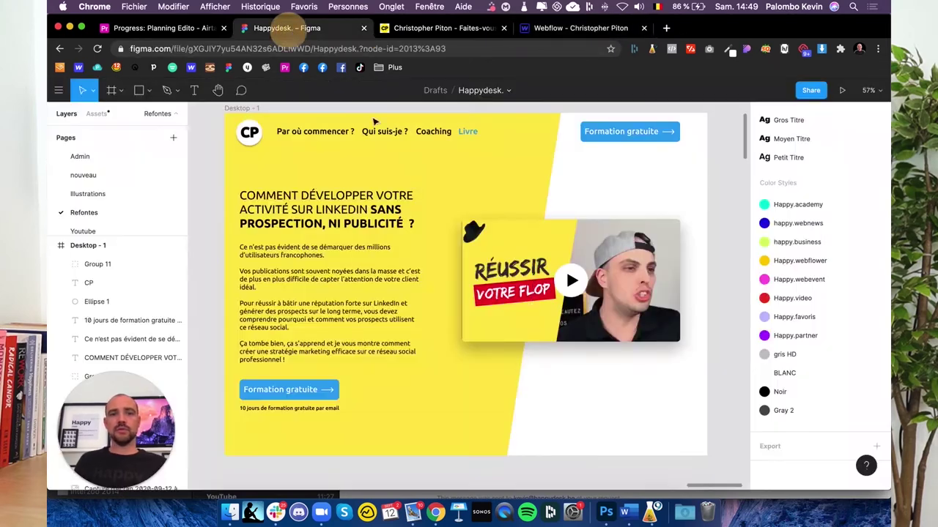
click(560, 29)
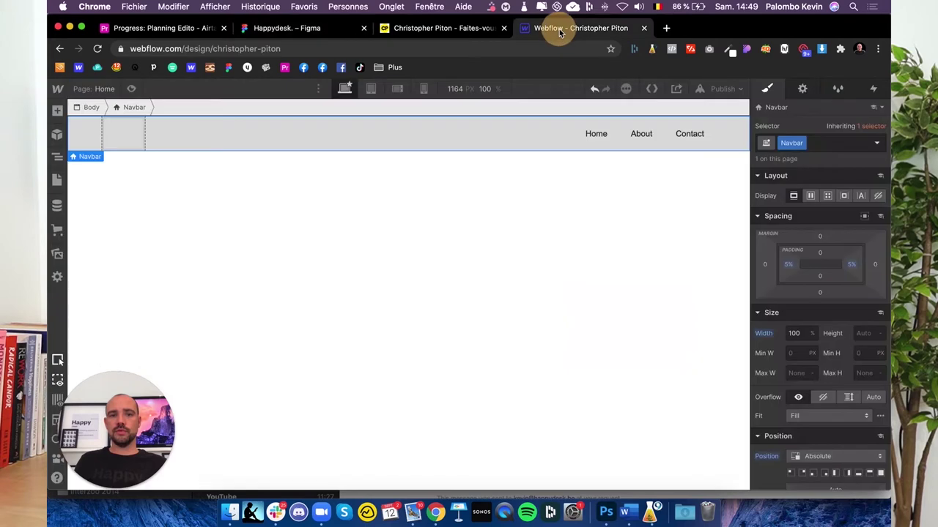
click(589, 136)
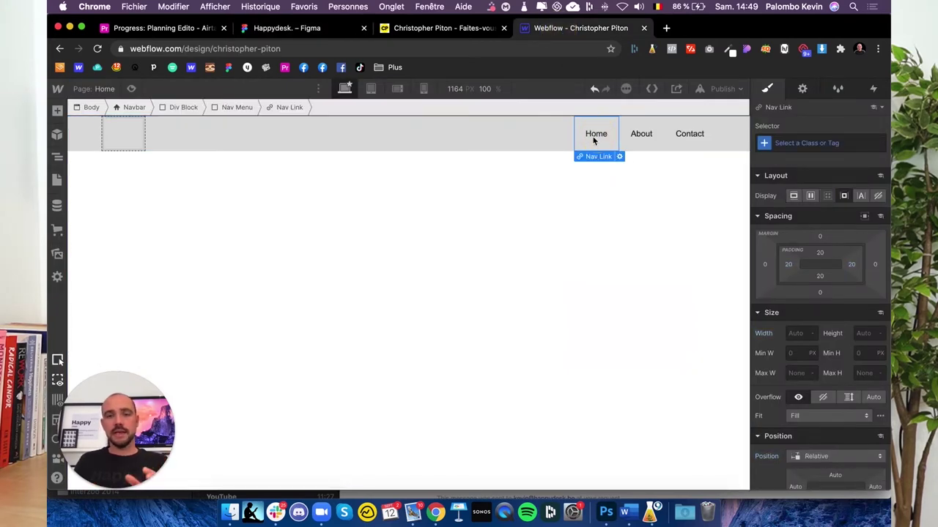
click(75, 138)
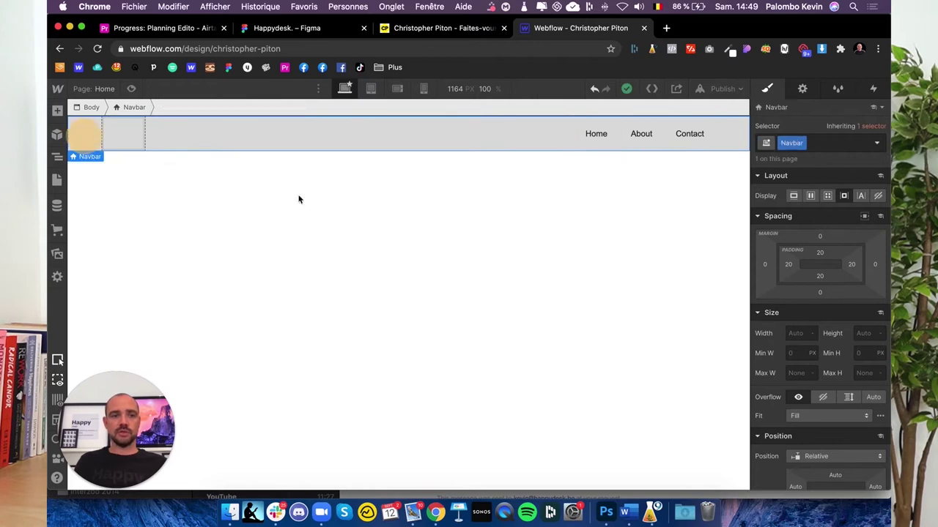
scroll(853, 422, down, 2)
scroll(840, 421, down, 2)
scroll(806, 425, down, 2)
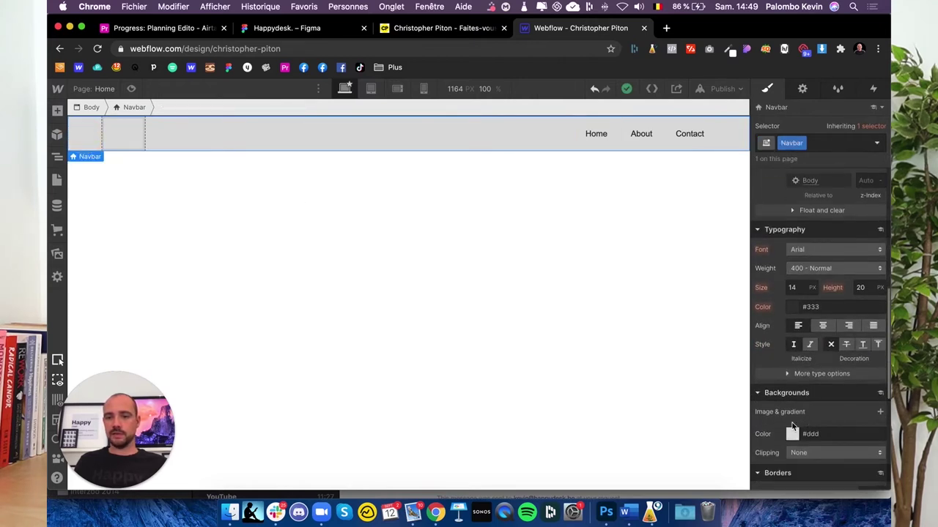
click(791, 434)
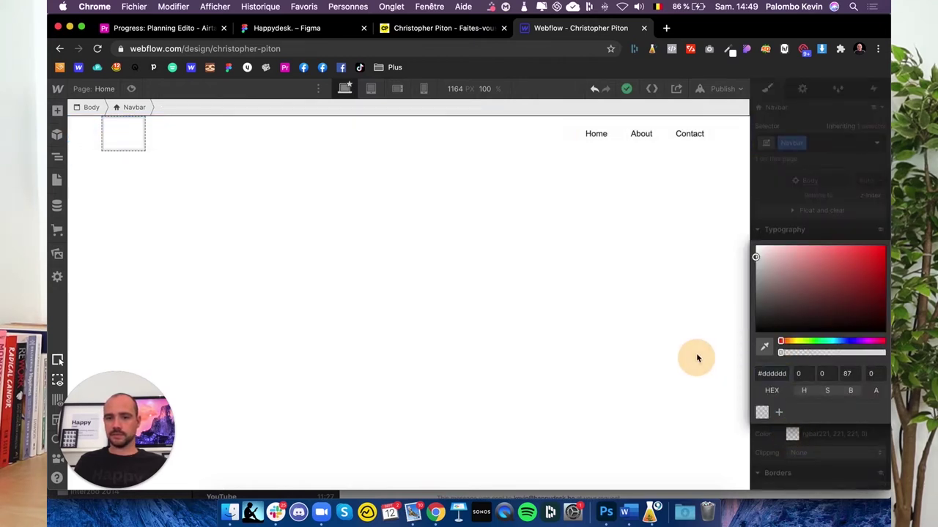
Check the Figma headline's Ubuntu font, then browse Webflow's font list without changing the links
click(594, 139)
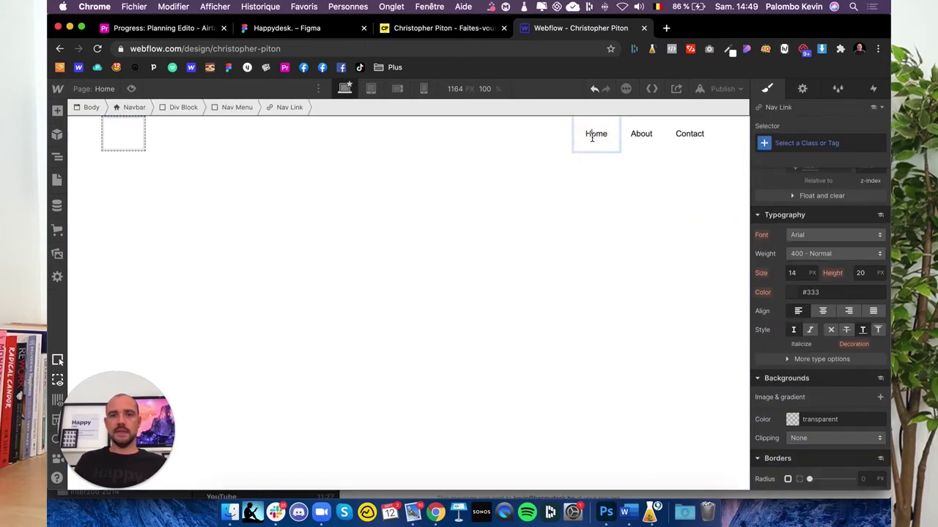
click(440, 28)
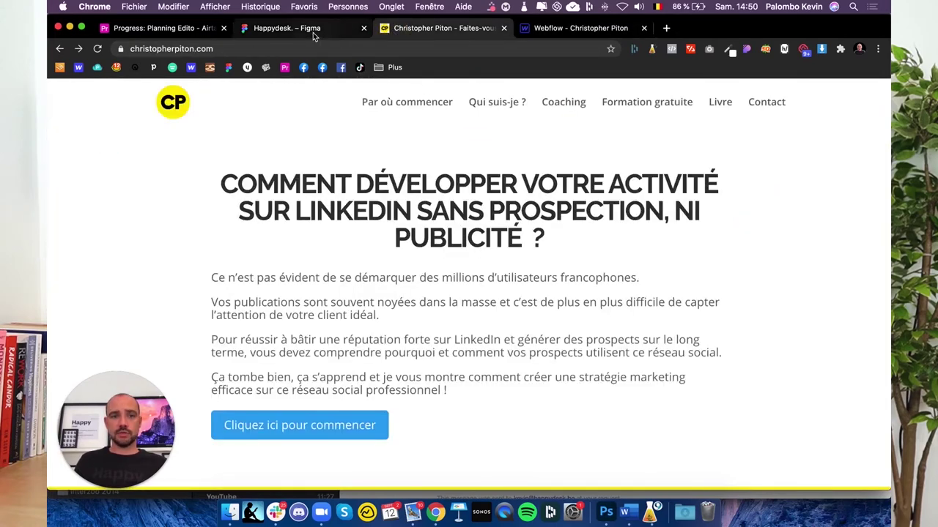
click(286, 27)
click(309, 195)
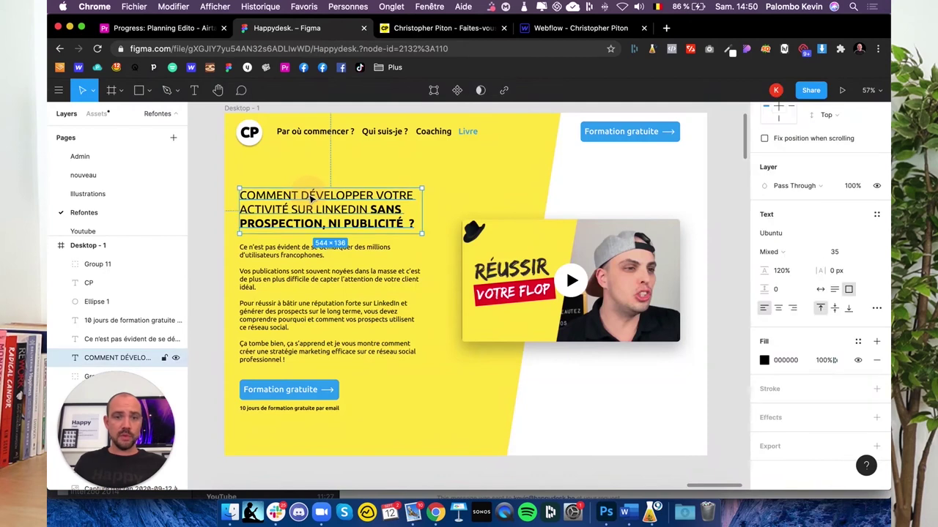
double_click(309, 196)
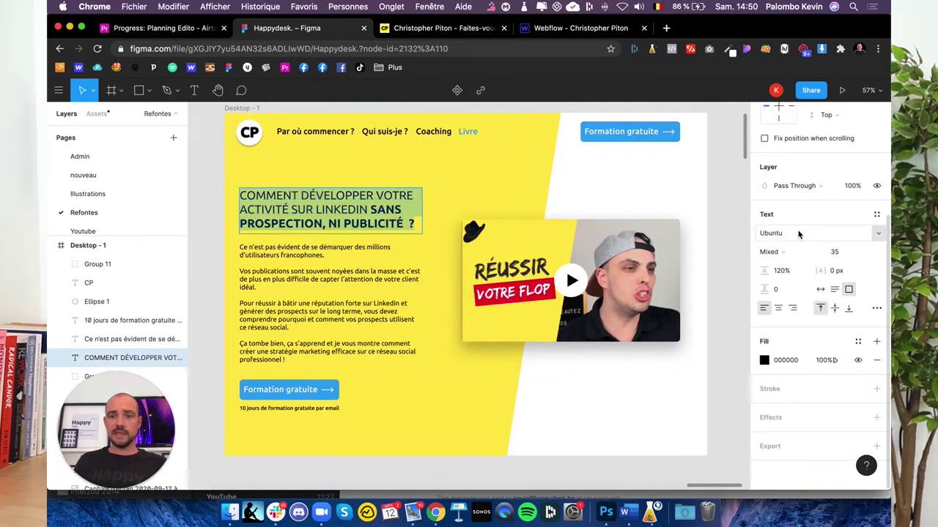
click(522, 29)
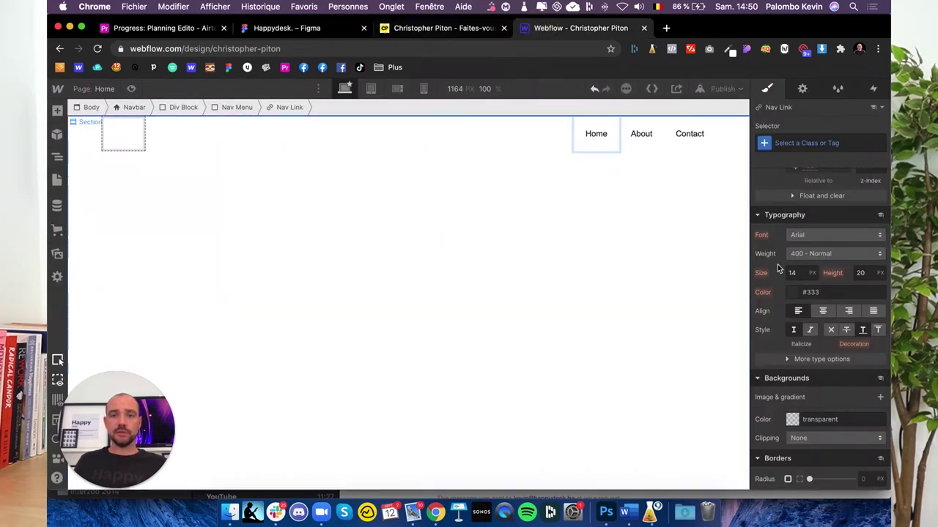
click(812, 236)
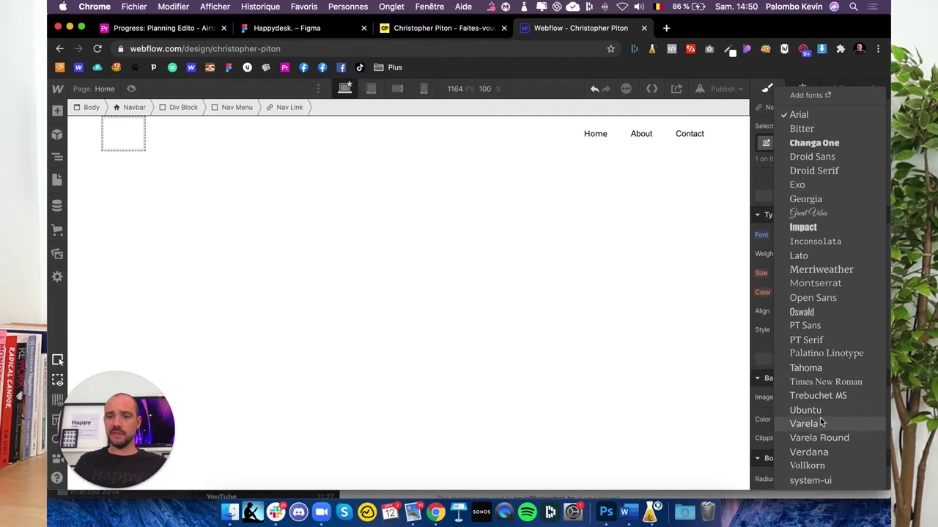
click(671, 323)
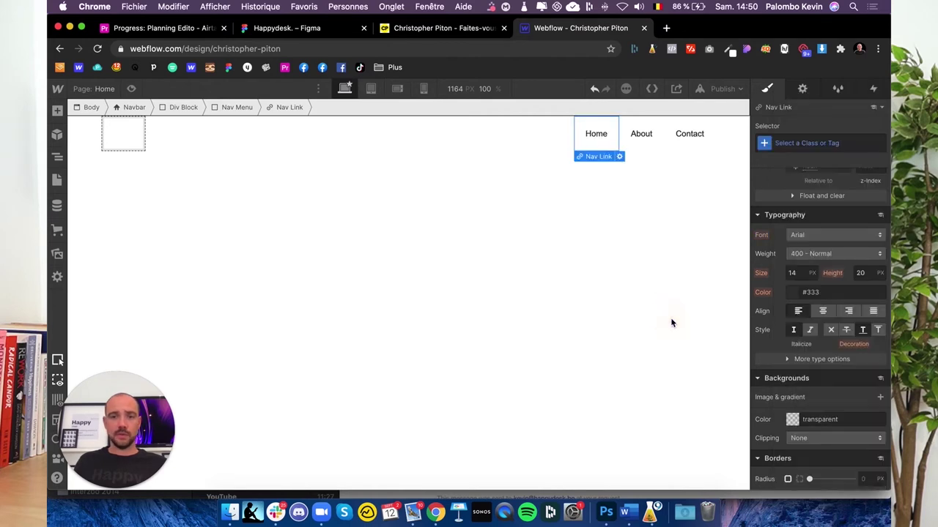
In Project Settings > Fonts, add Ubuntu Condensed from the Google Fonts list
click(57, 92)
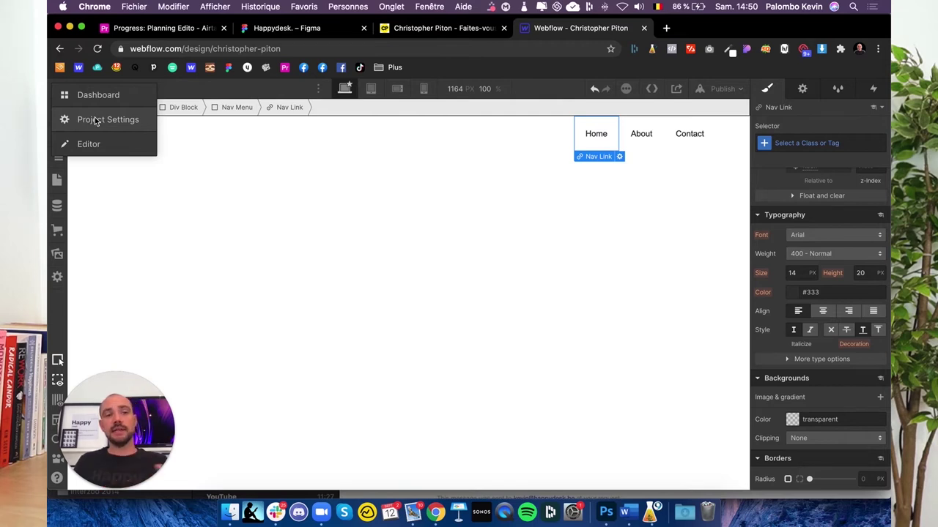
click(95, 121)
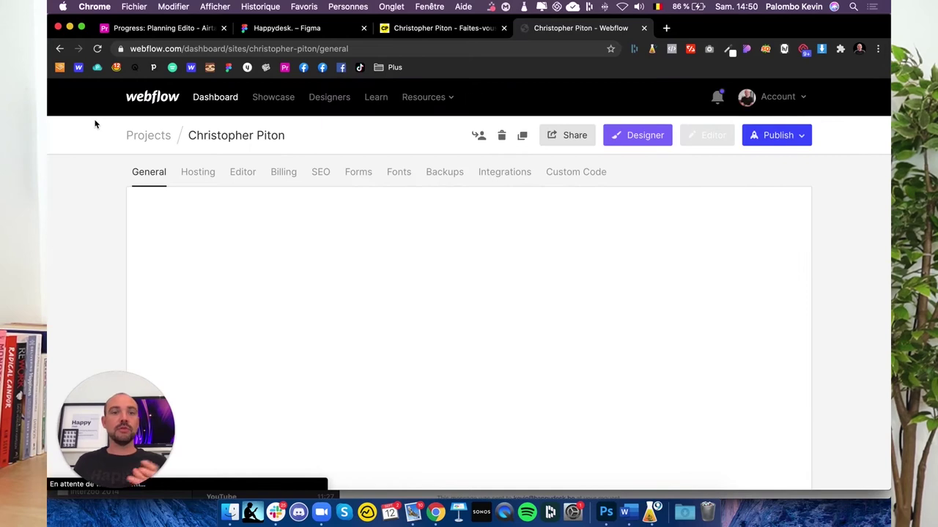
click(395, 183)
scroll(125, 269, down, 2)
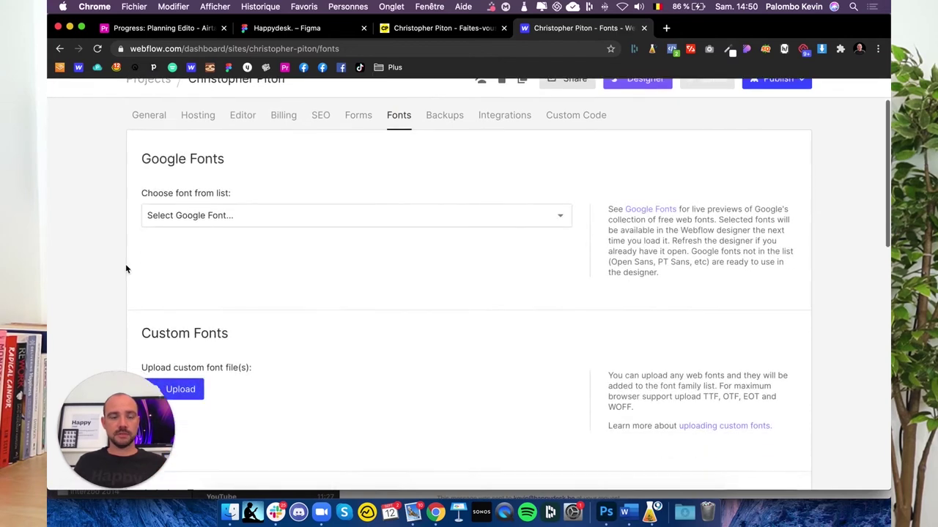
scroll(125, 269, down, 2)
click(252, 168)
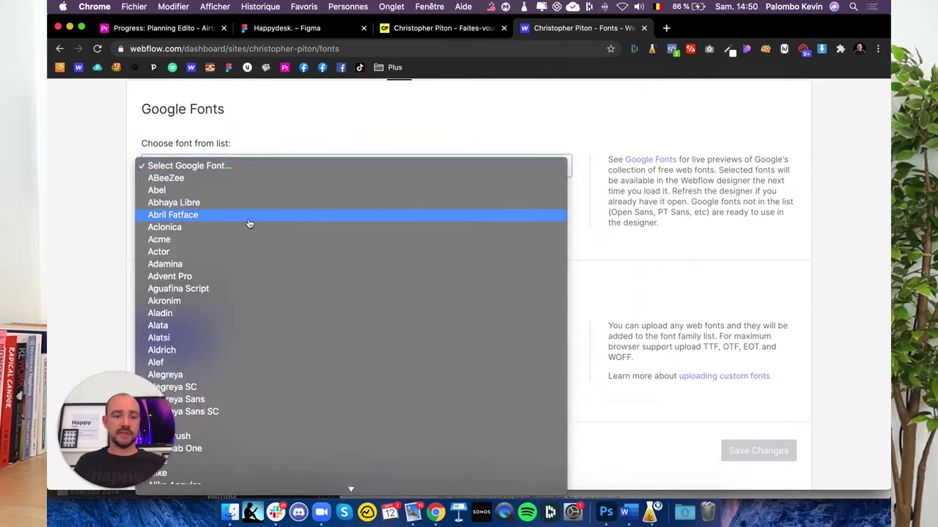
scroll(246, 223, down, 3)
scroll(247, 224, down, 20)
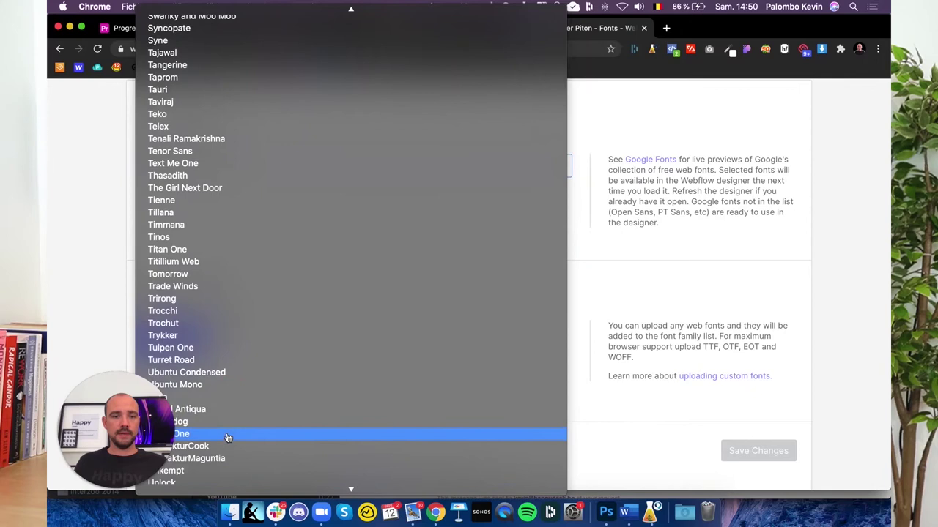
scroll(227, 437, down, 3)
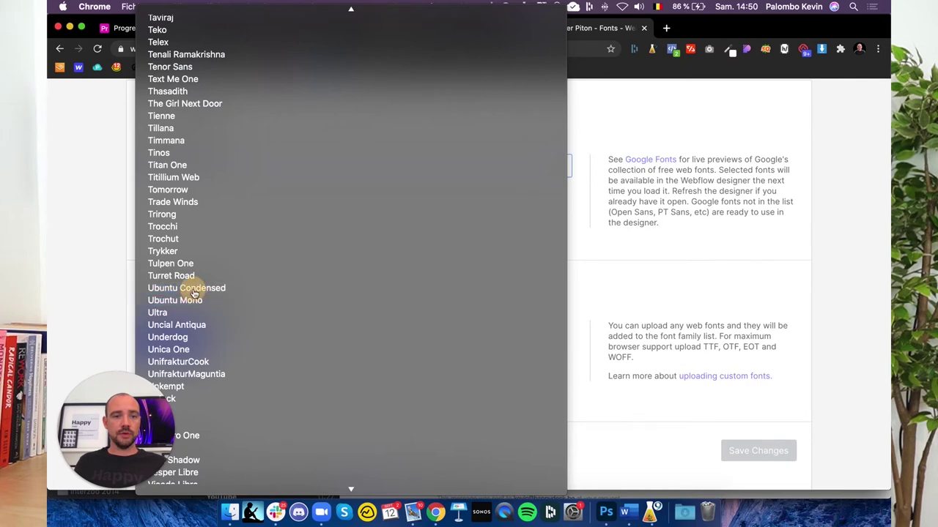
click(194, 288)
click(172, 339)
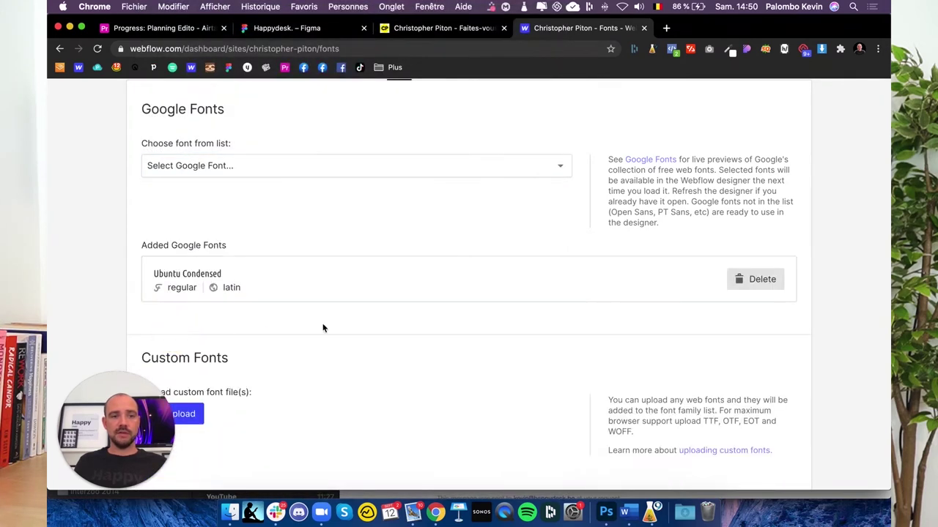
Search 'ubuntu' and add Ubuntu Mono as a second Google Font
scroll(366, 322, down, 1)
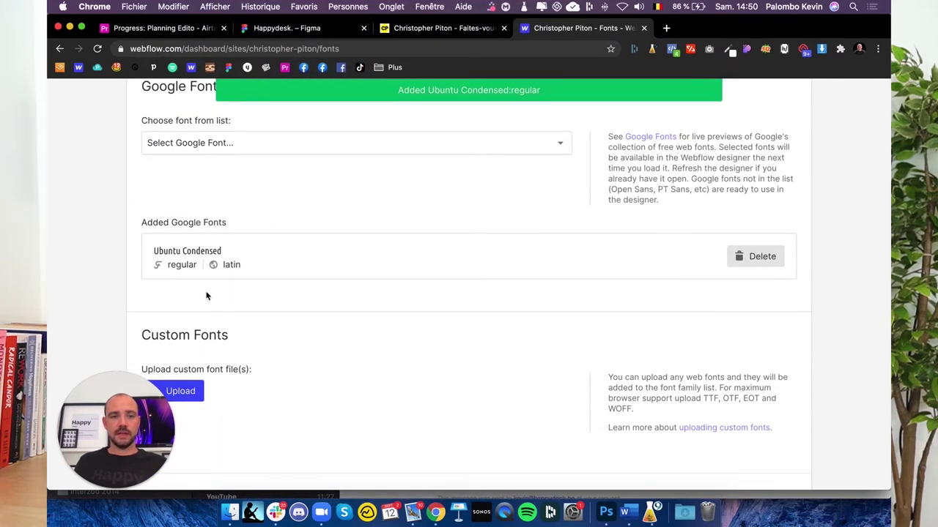
scroll(213, 271, up, 3)
click(220, 229)
text(ubuntu)
scroll(216, 300, down, 5)
click(224, 188)
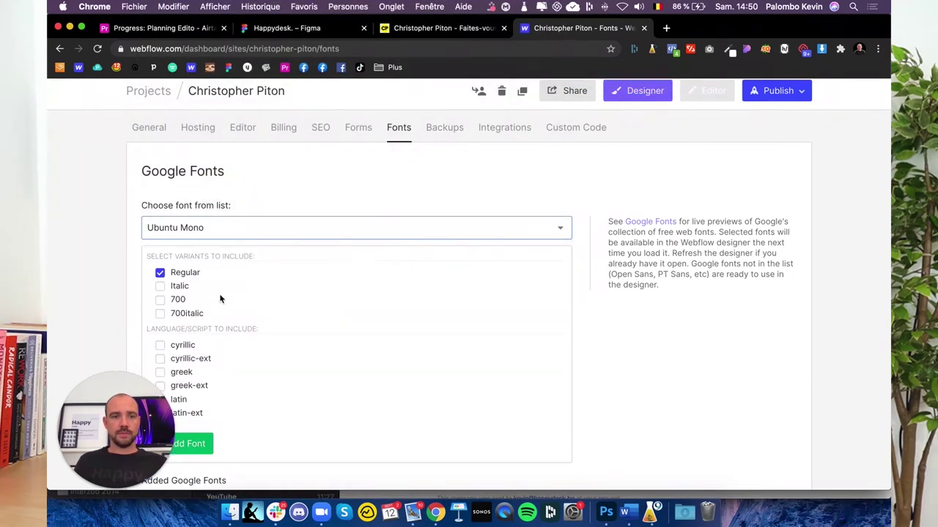
click(189, 443)
scroll(102, 307, down, 3)
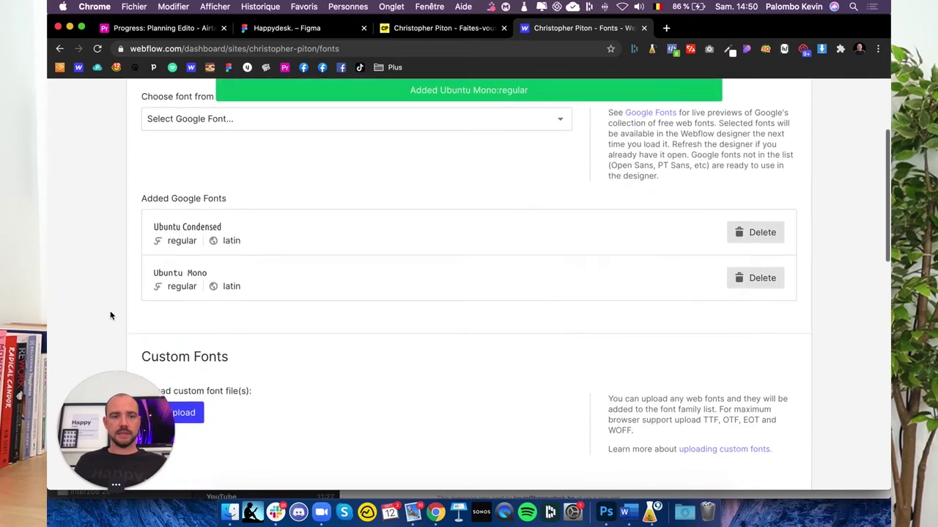
scroll(520, 362, down, 2)
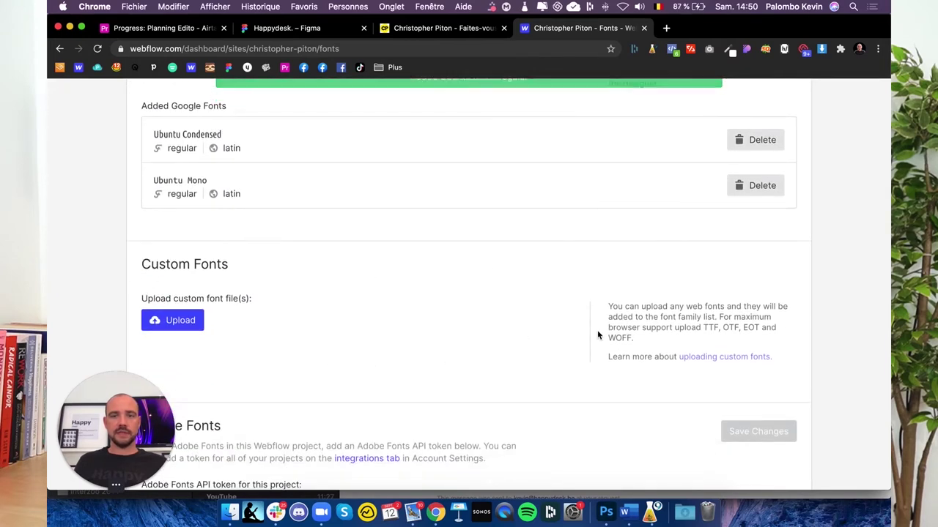
scroll(659, 326, up, 3)
scroll(711, 318, up, 4)
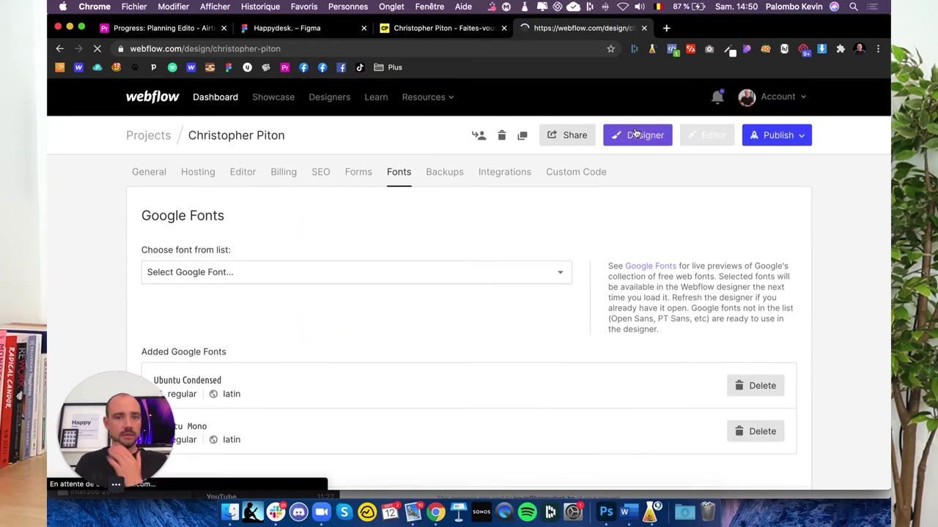
Back in the Designer, set the Home nav link's font to Ubuntu
click(639, 138)
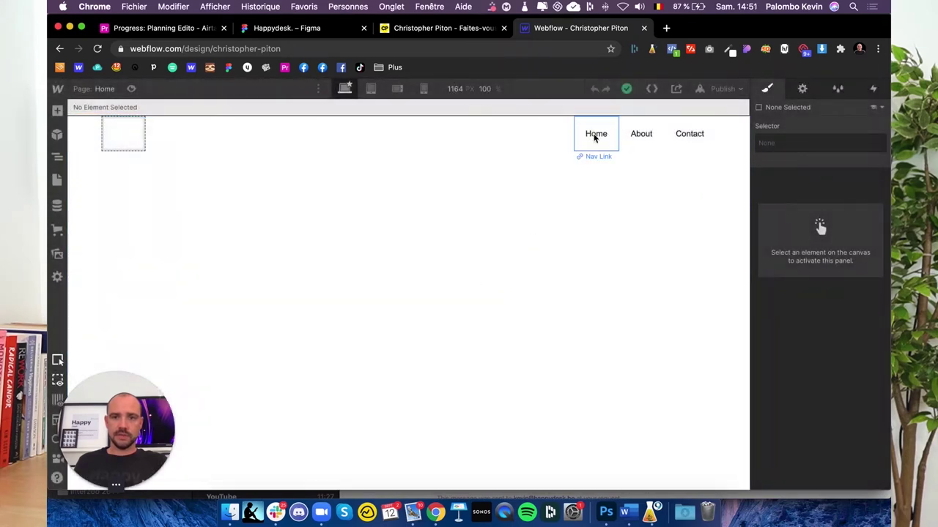
click(596, 134)
scroll(805, 351, down, 3)
scroll(806, 352, down, 3)
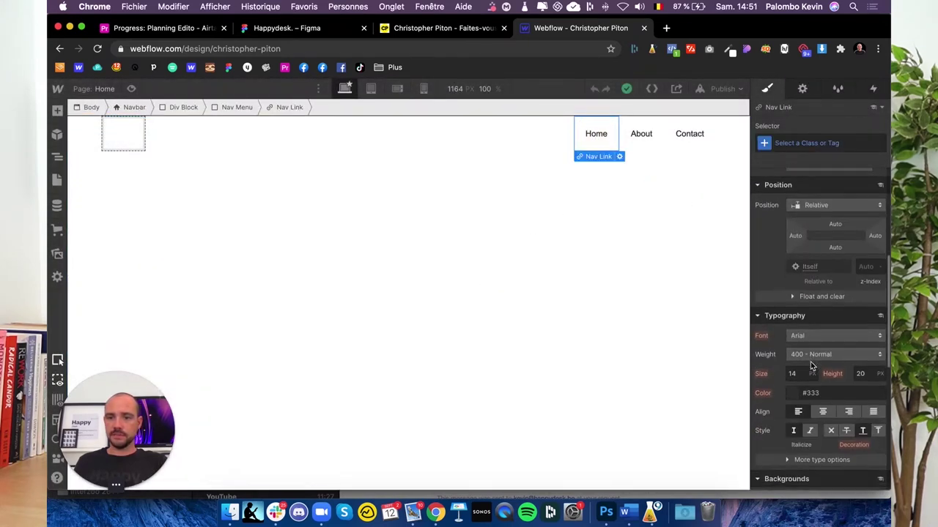
click(820, 335)
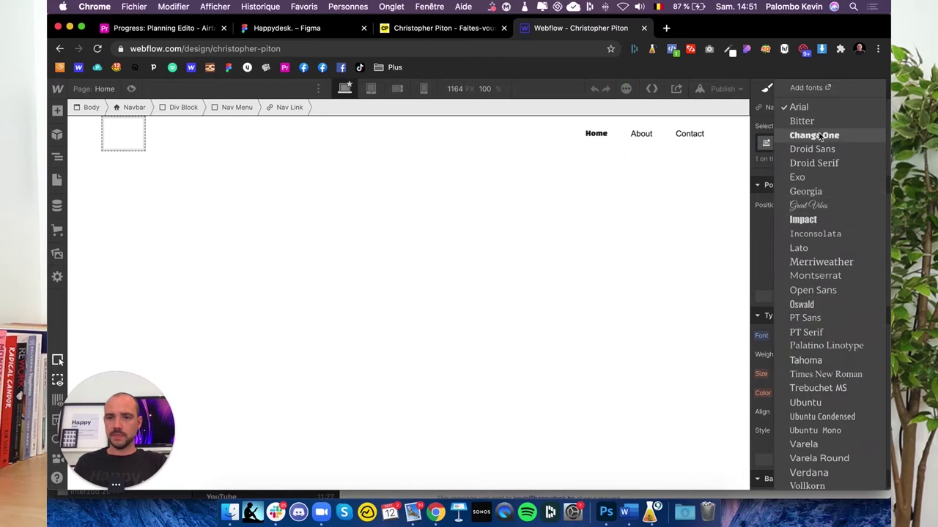
click(814, 404)
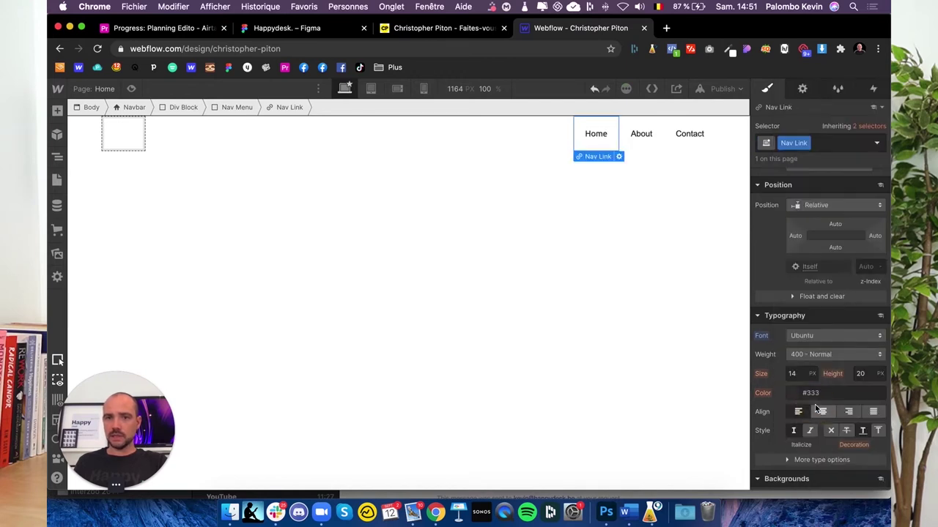
Give Home 18 px size and 500 Medium weight, then delete the About link
click(797, 374)
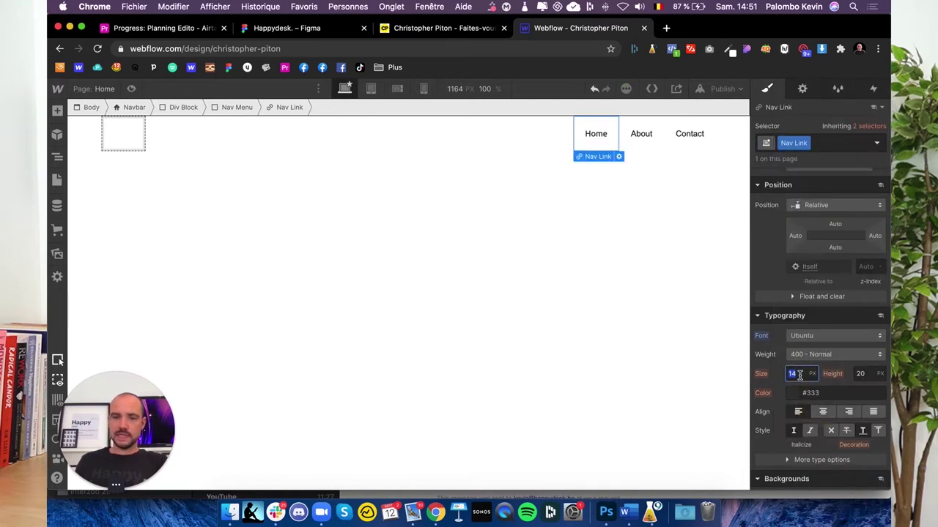
click(316, 31)
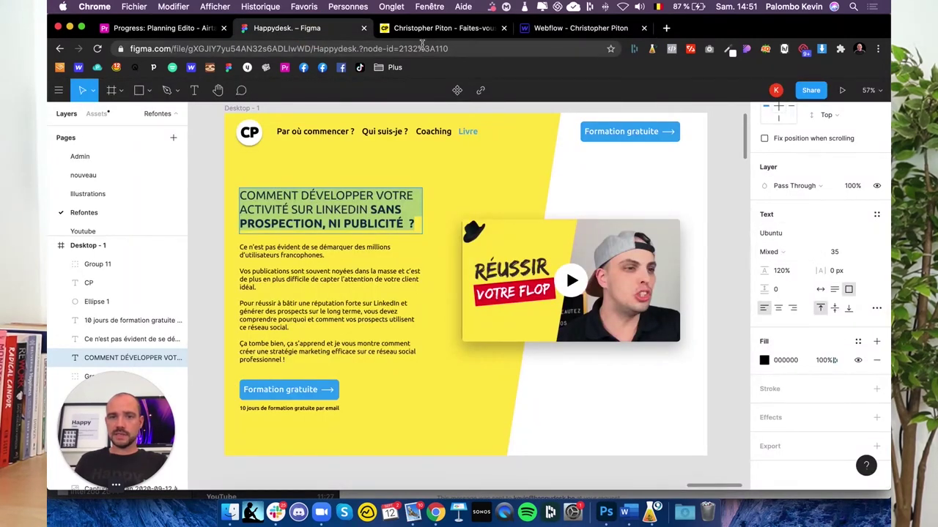
click(543, 29)
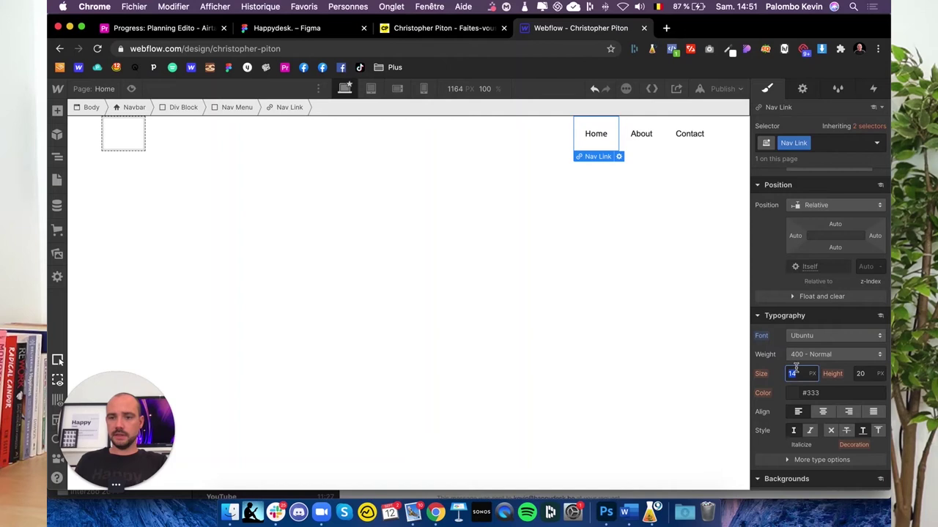
text(5)
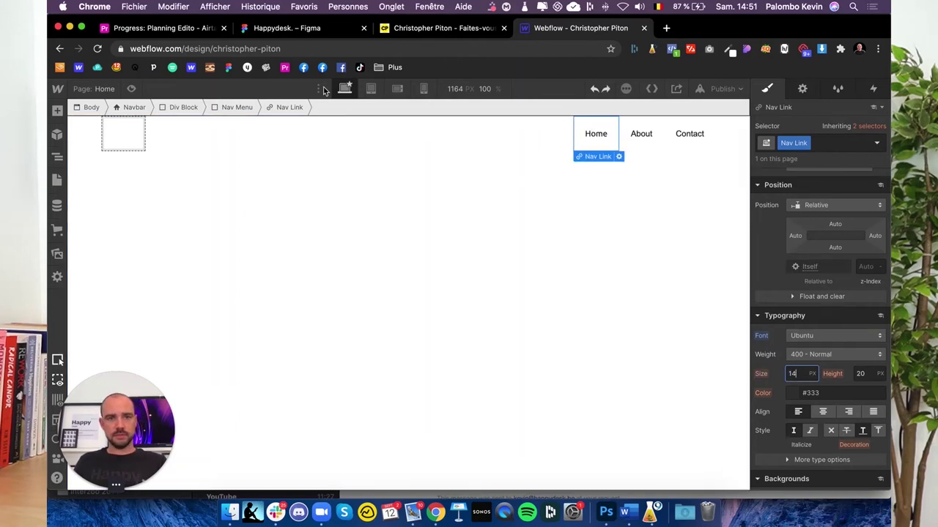
click(330, 28)
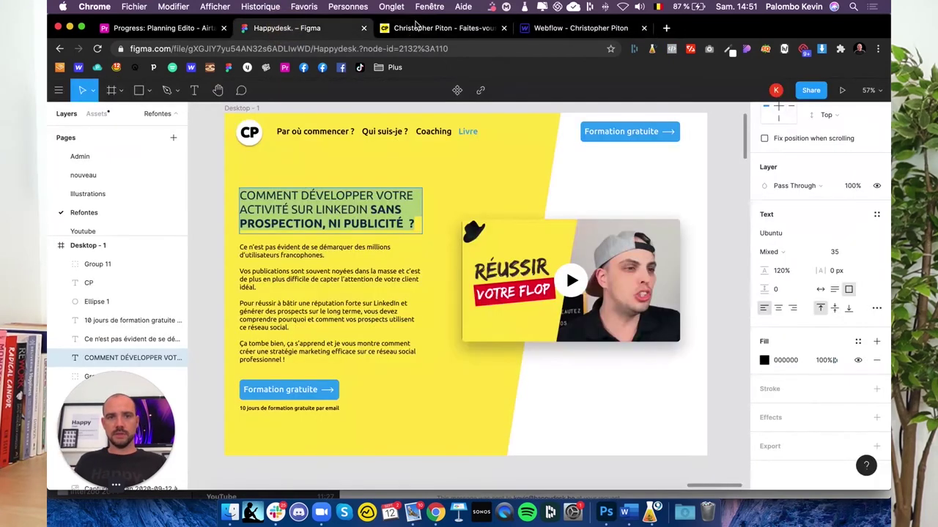
click(432, 131)
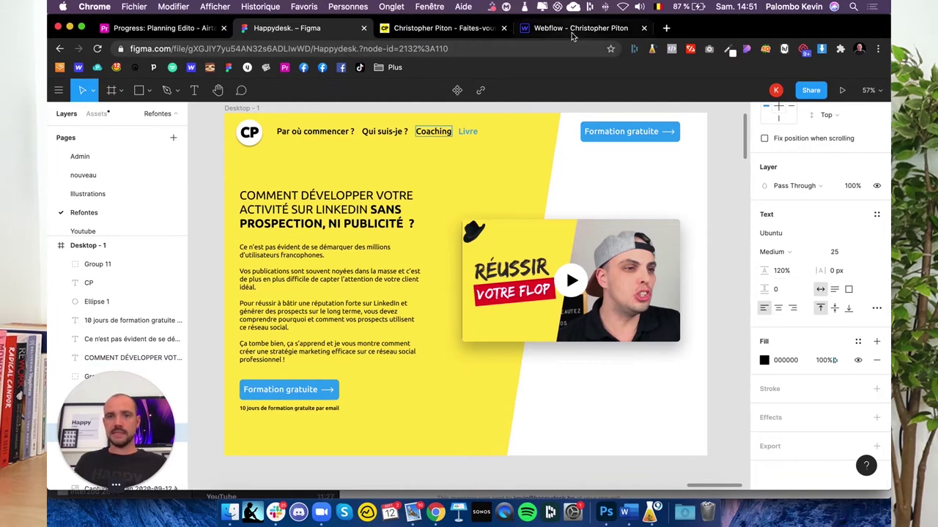
click(574, 33)
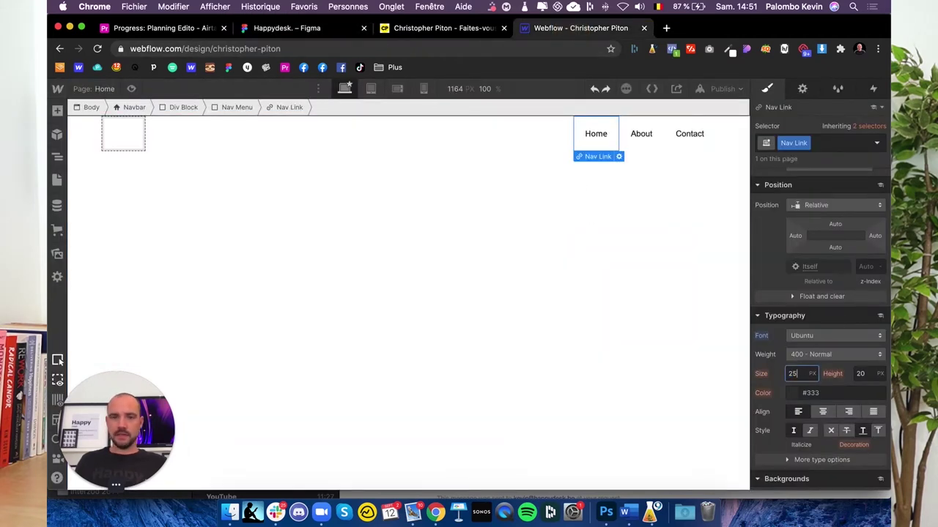
key(Return)
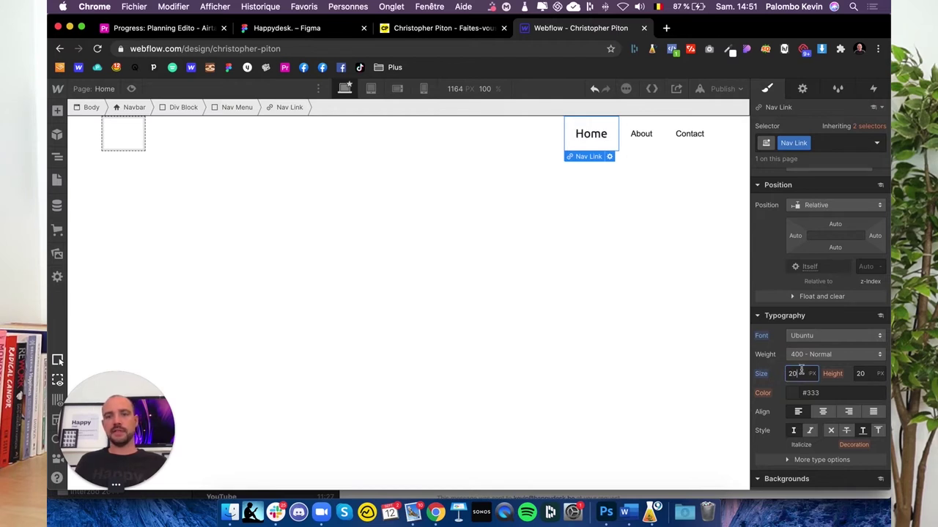
click(813, 354)
click(816, 365)
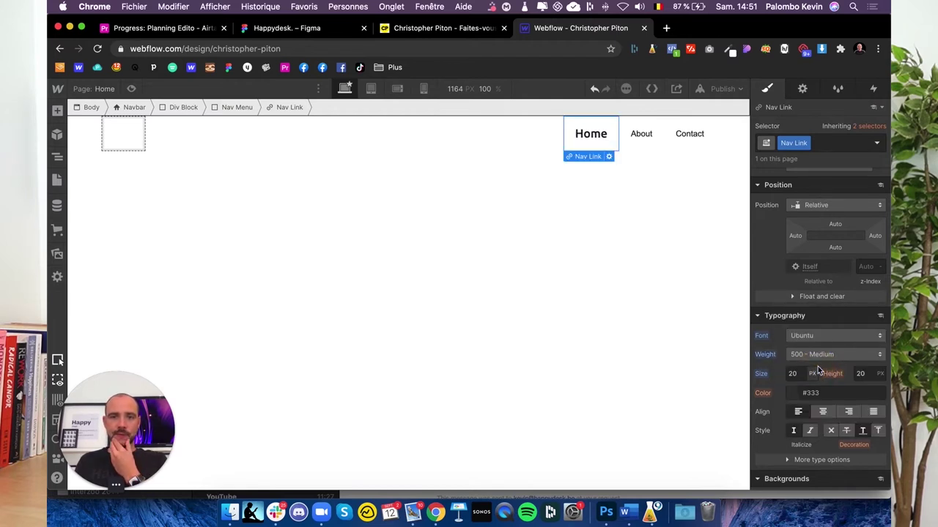
click(796, 374)
text(18)
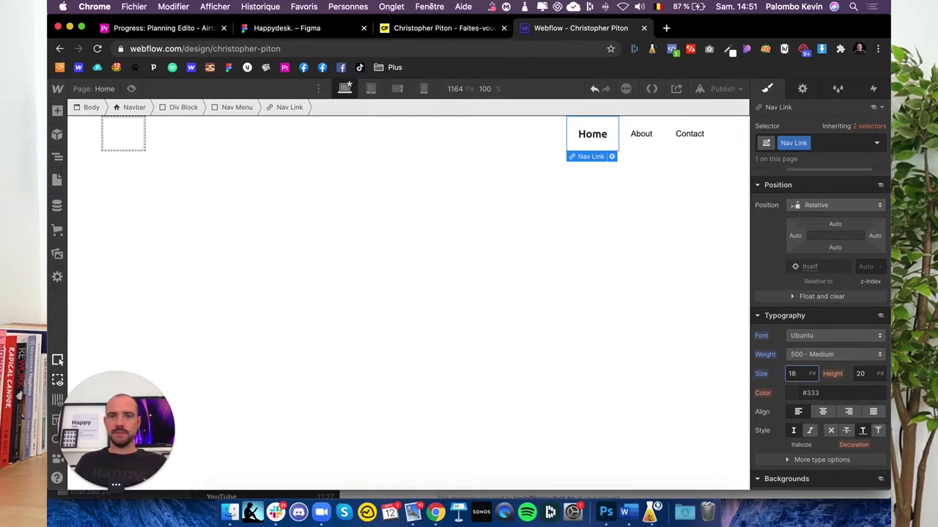
click(643, 143)
key(Delete)
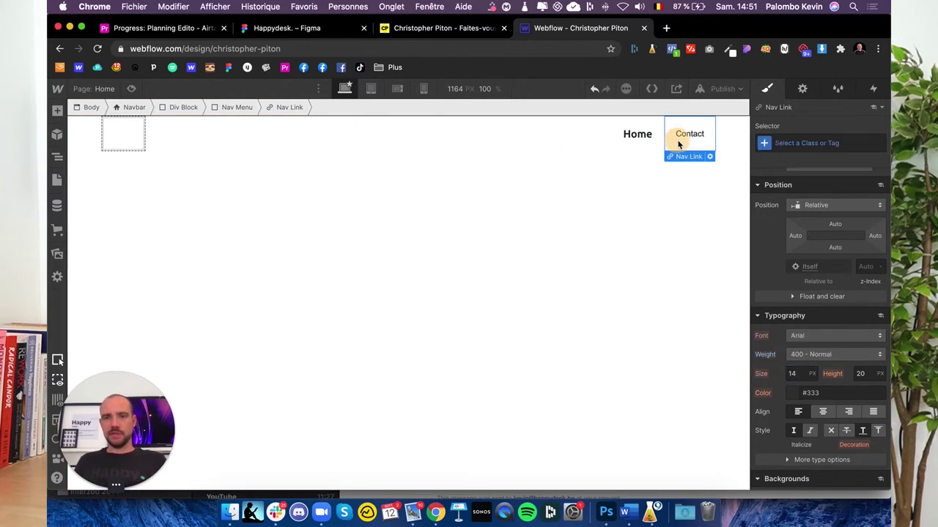
Delete the Contact link and rename Home to 'Par où commencer ?' copied from Figma
key(Delete)
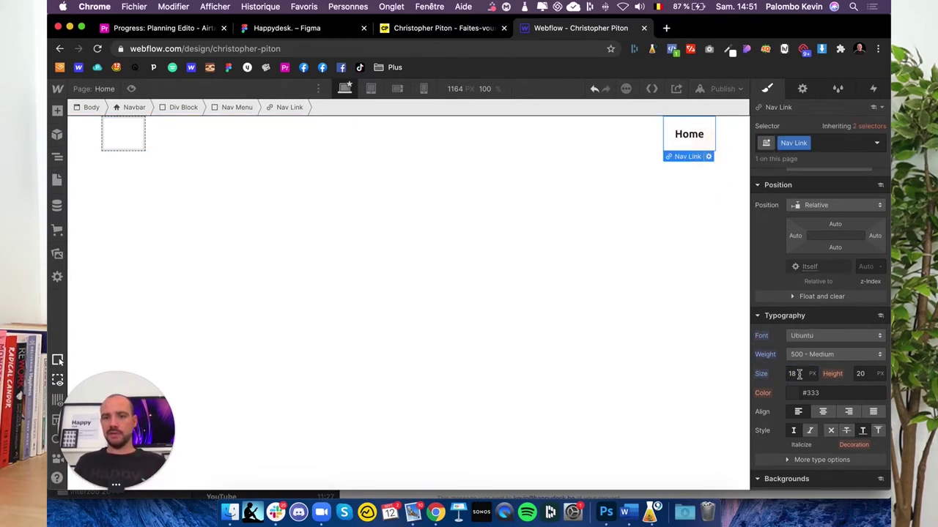
click(423, 29)
click(308, 28)
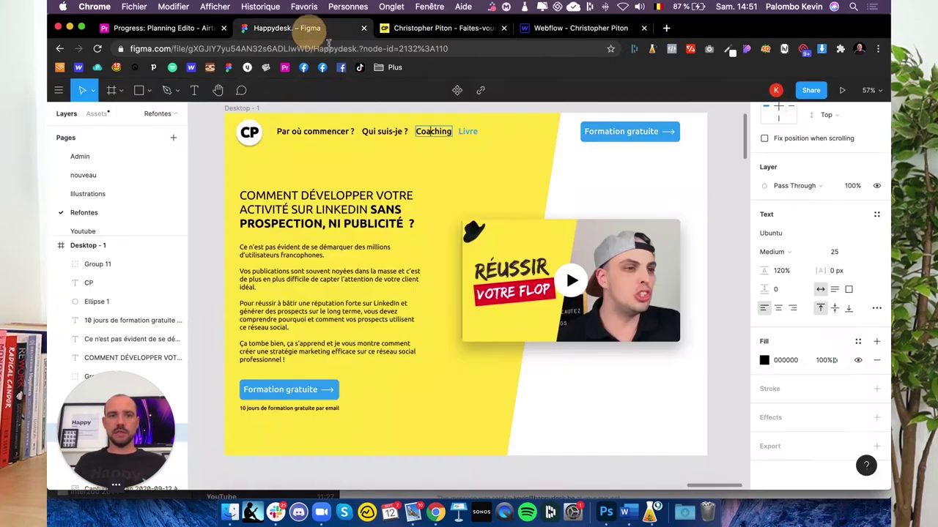
double_click(298, 134)
key(super+c)
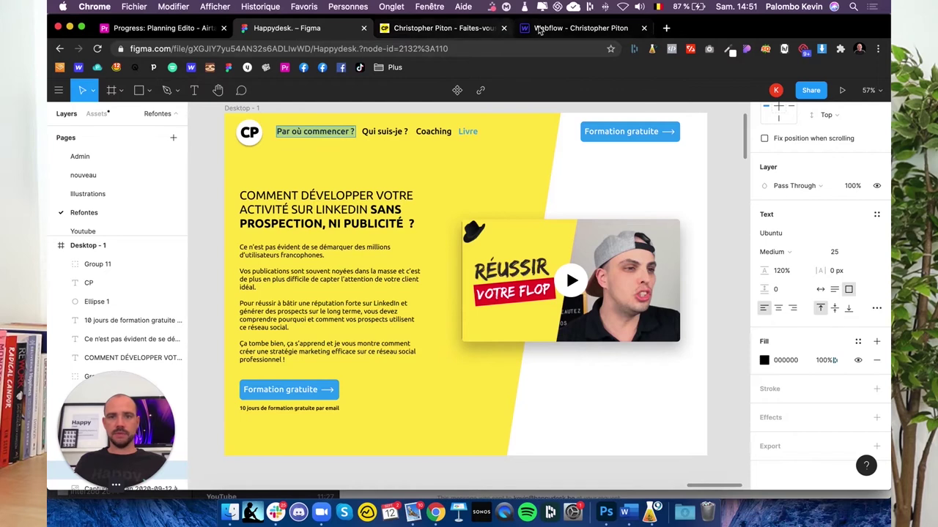
click(538, 28)
double_click(678, 137)
key(super+v)
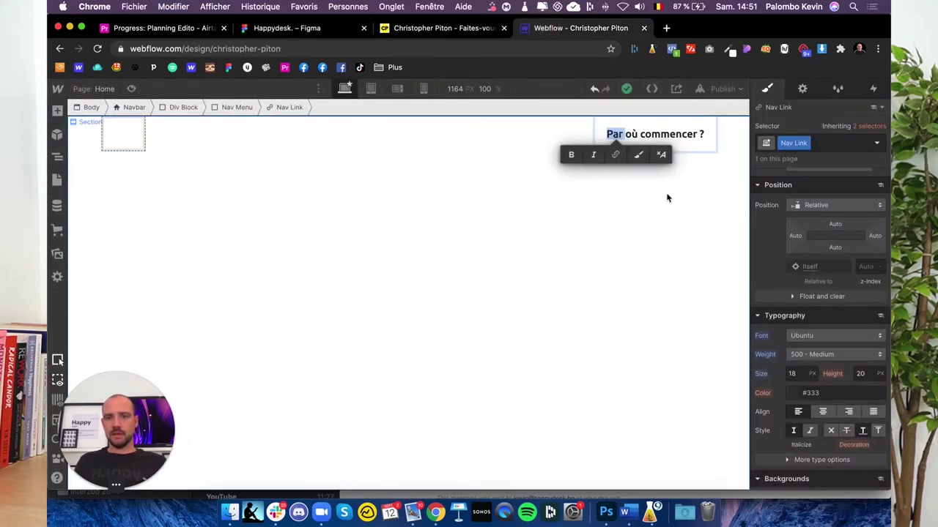
click(666, 198)
Duplicate the first nav link and rename the copy 'Qui suis-je ?'
click(649, 146)
key(super+c)
key(super+v)
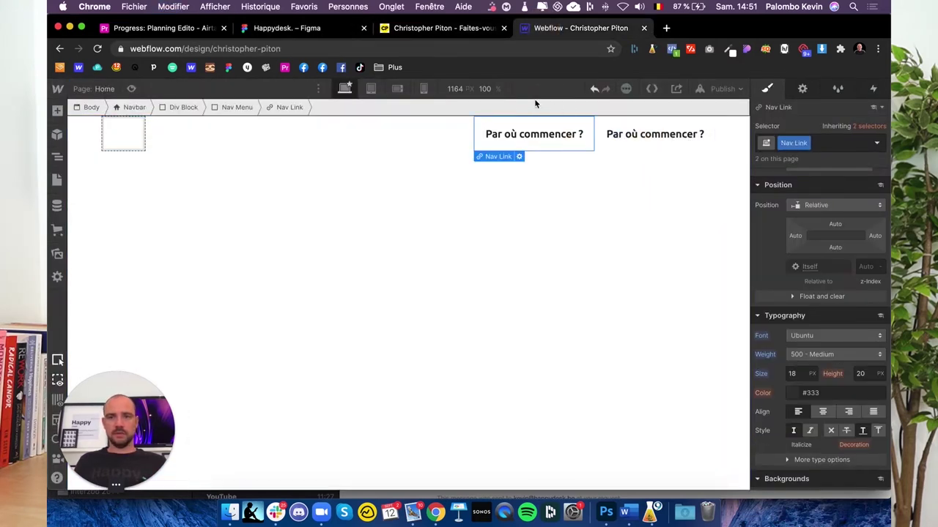
click(308, 28)
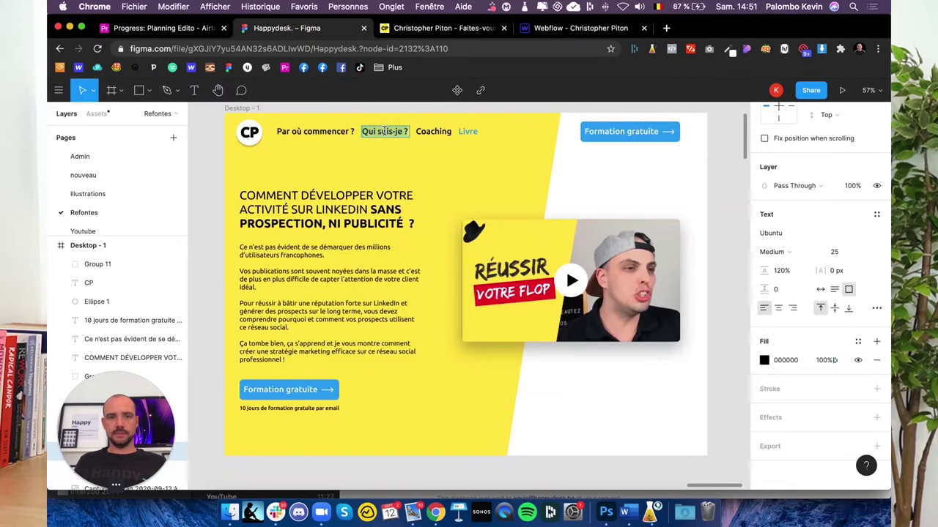
click(440, 28)
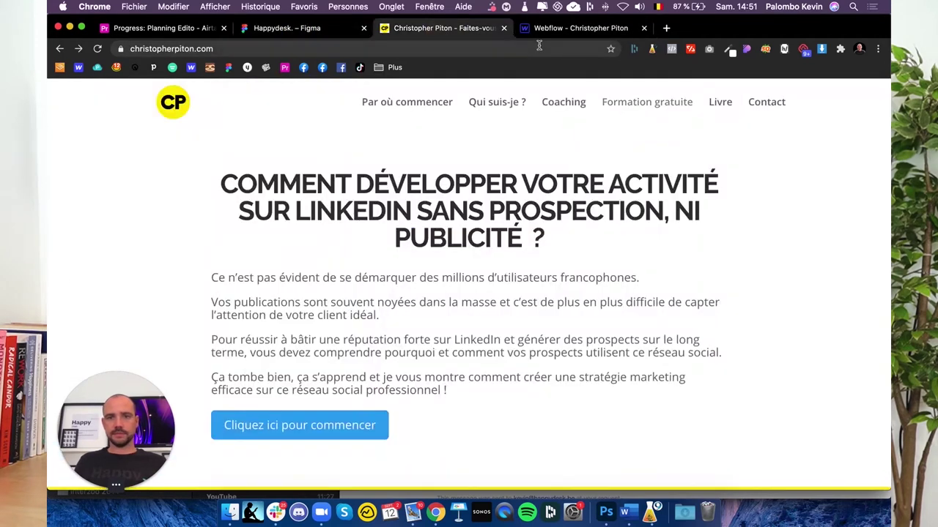
click(527, 28)
double_click(625, 133)
text(Qui suis-je ?)
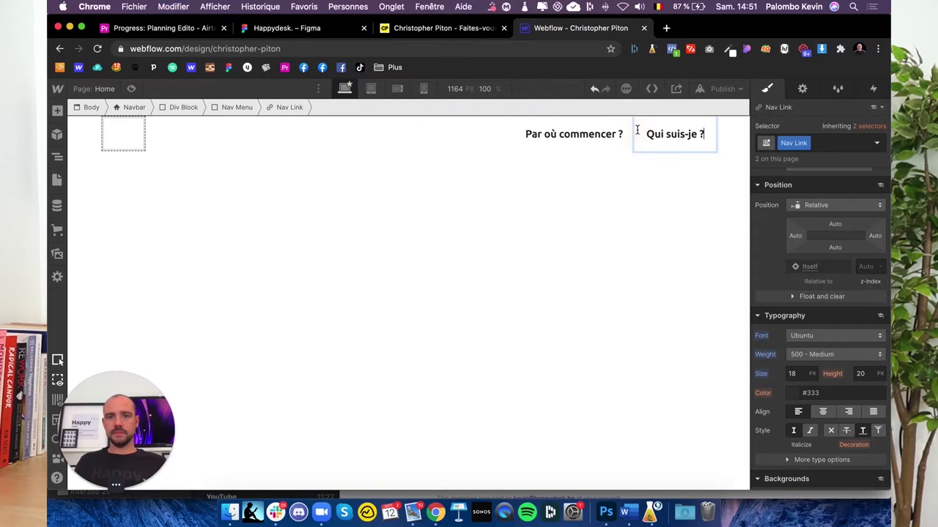
key(Escape)
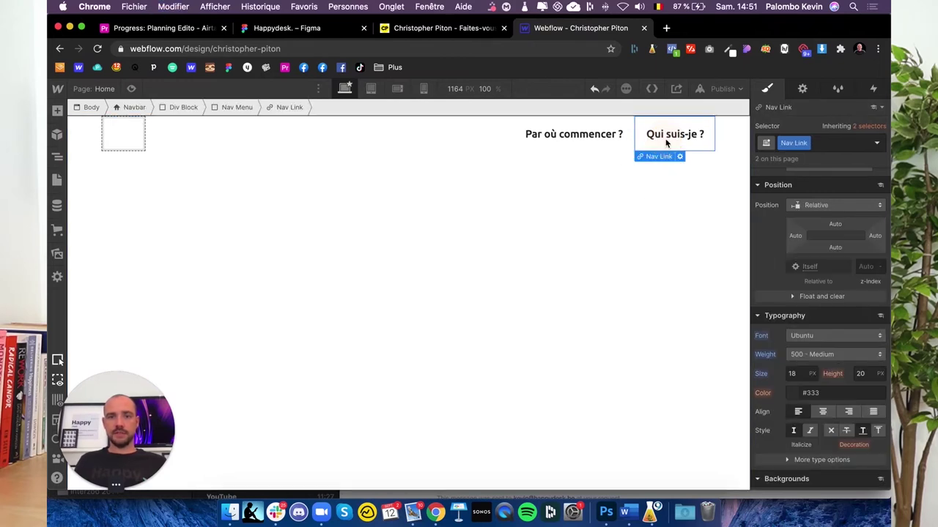
Add a third nav link reading 'Coaching', copied from the Figma mockup
key(super+c)
key(super+v)
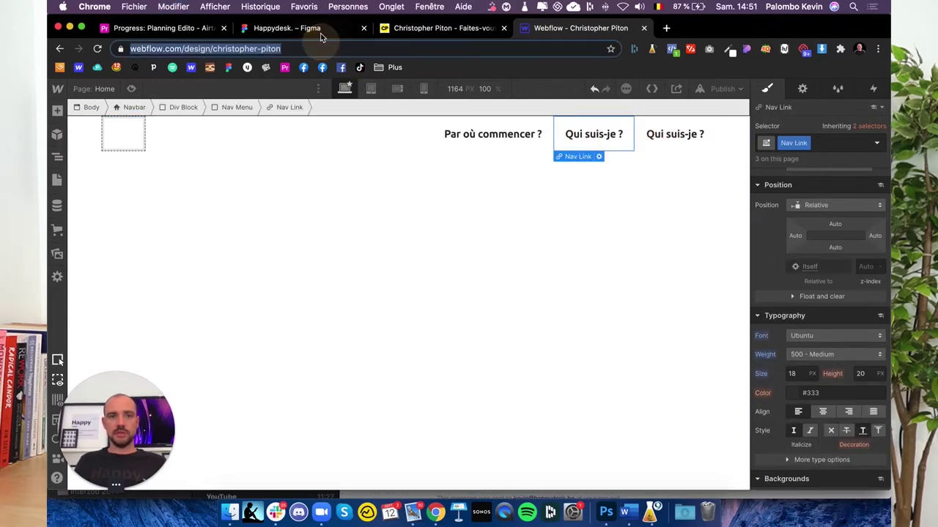
click(307, 28)
click(431, 130)
double_click(430, 130)
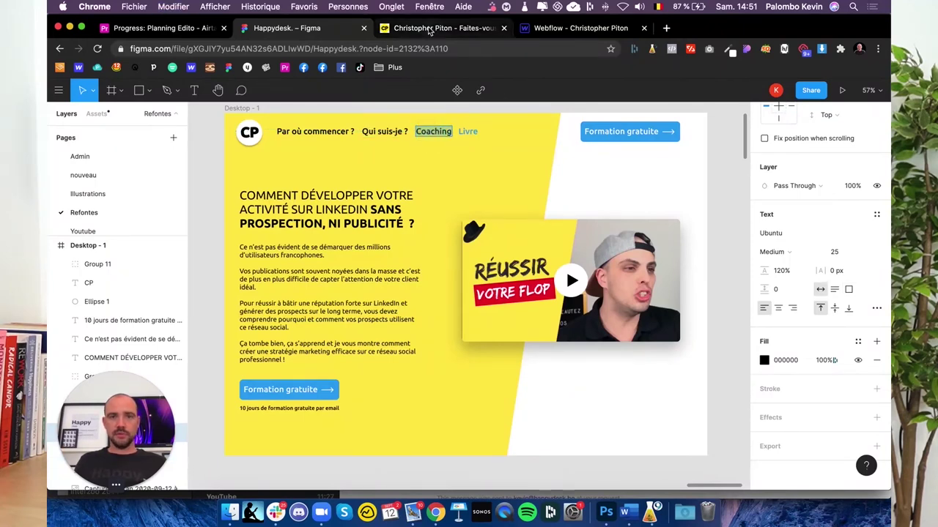
click(440, 28)
click(579, 28)
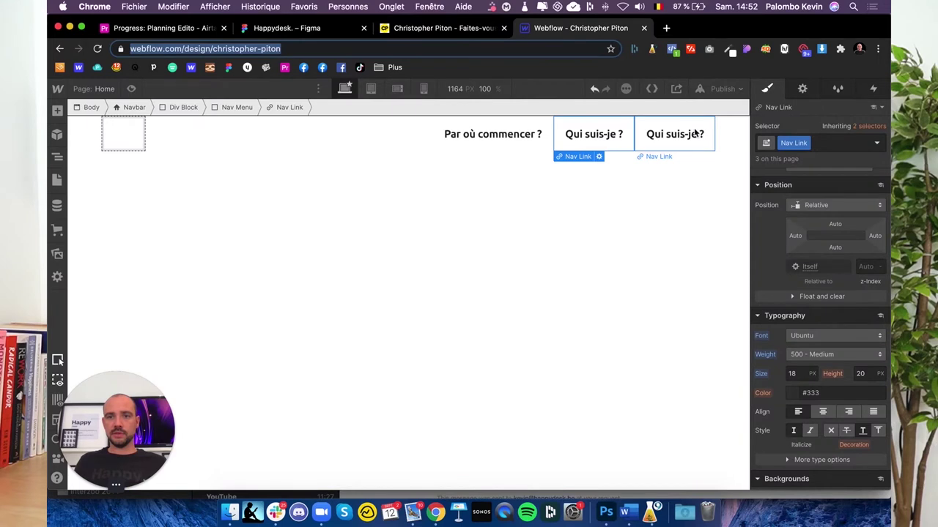
double_click(677, 136)
key(super+v)
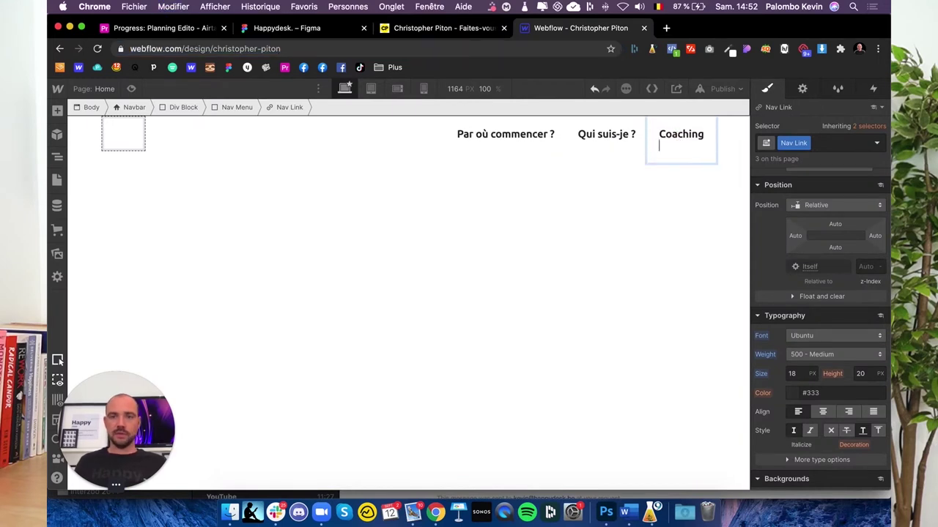
click(628, 203)
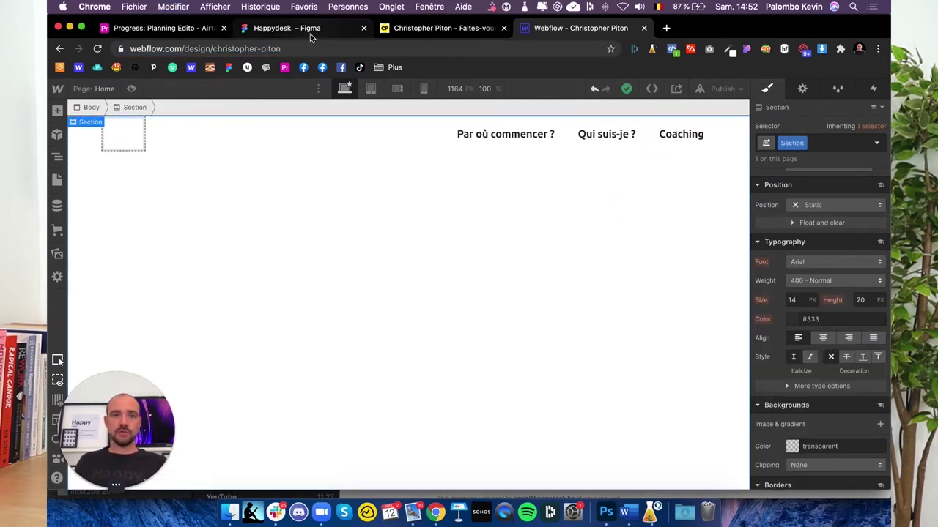
Duplicate the Coaching link and rename the copy 'Livre'
click(310, 33)
double_click(466, 132)
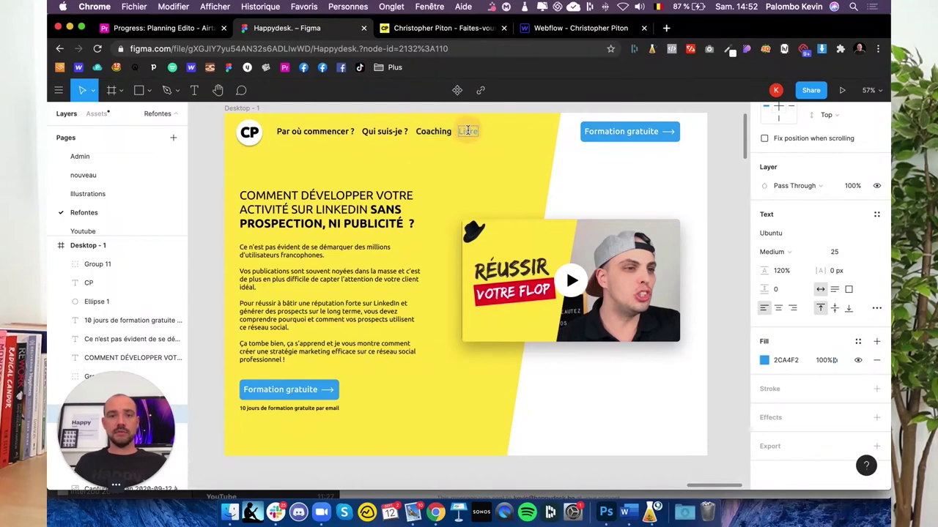
click(572, 29)
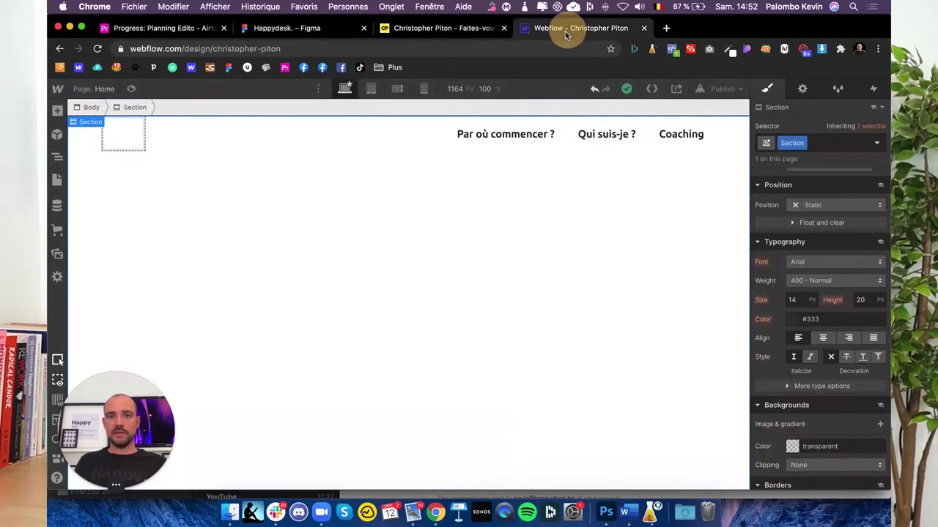
click(692, 144)
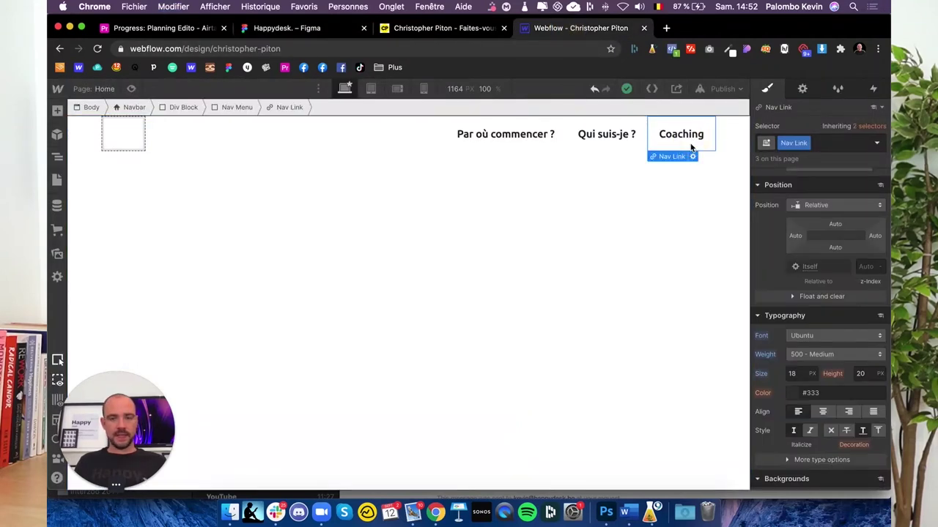
key(super+d)
double_click(680, 136)
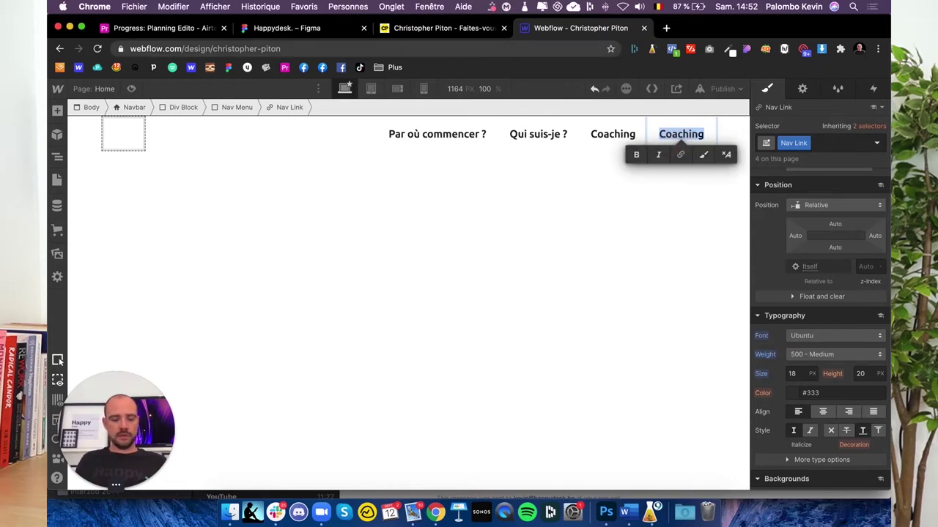
text(Livre)
click(288, 160)
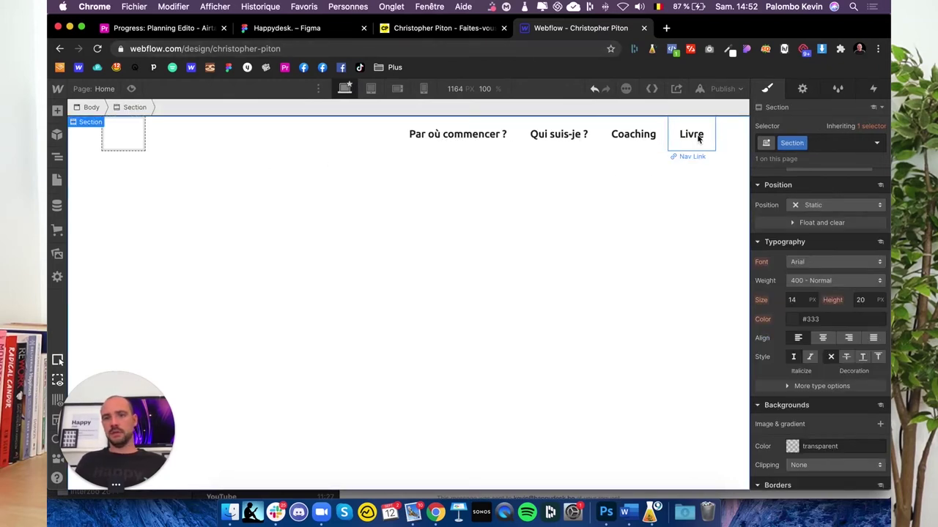
Give the Livre link a new combo class named 'livre'
click(700, 139)
click(824, 145)
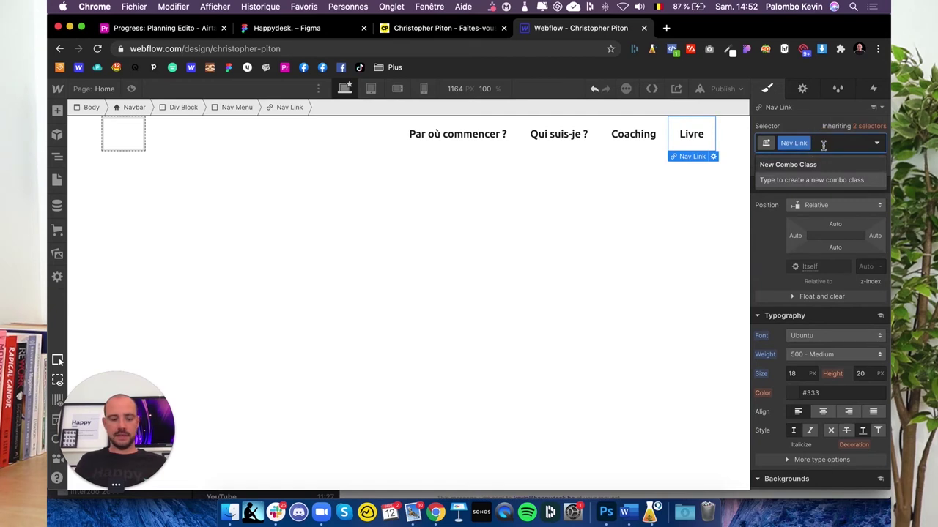
text(ble)
key(BackSpace)
key(BackSpace)
key(BackSpace)
key(Return)
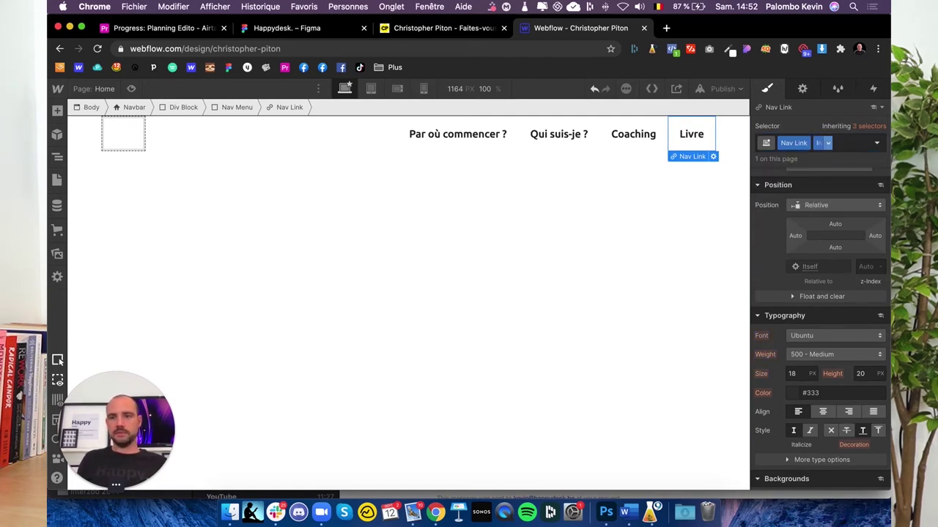
Set the Livre text colour to the Figma blue #2CA4F2
scroll(820, 352, down, 4)
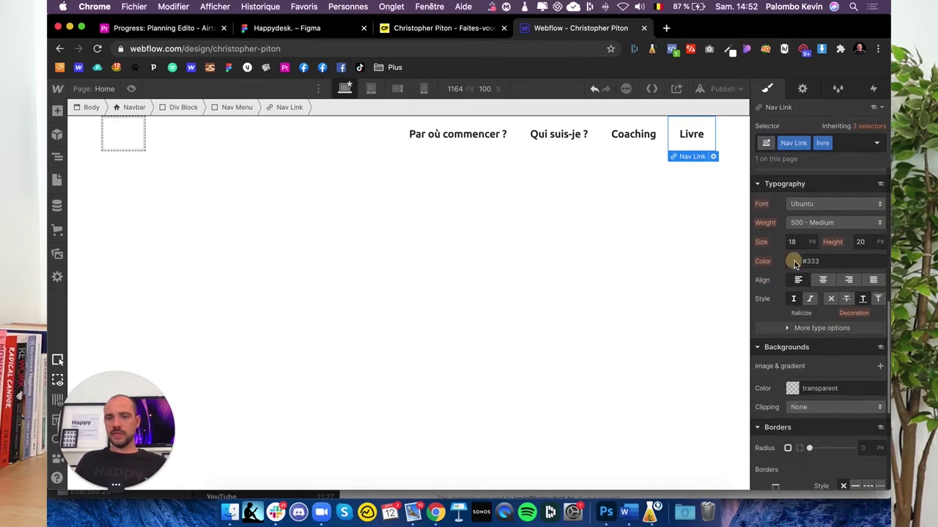
click(794, 261)
drag(832, 370, 848, 372)
drag(812, 297, 874, 247)
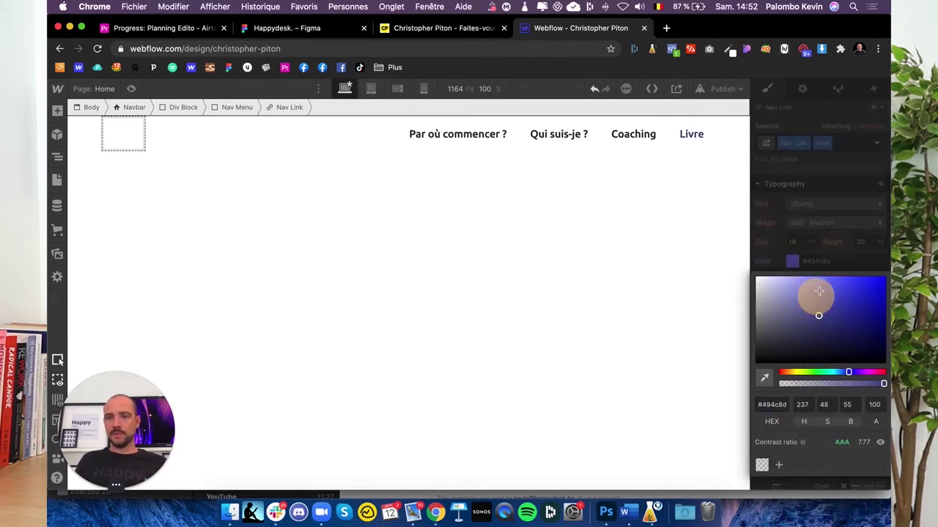
click(409, 28)
click(282, 28)
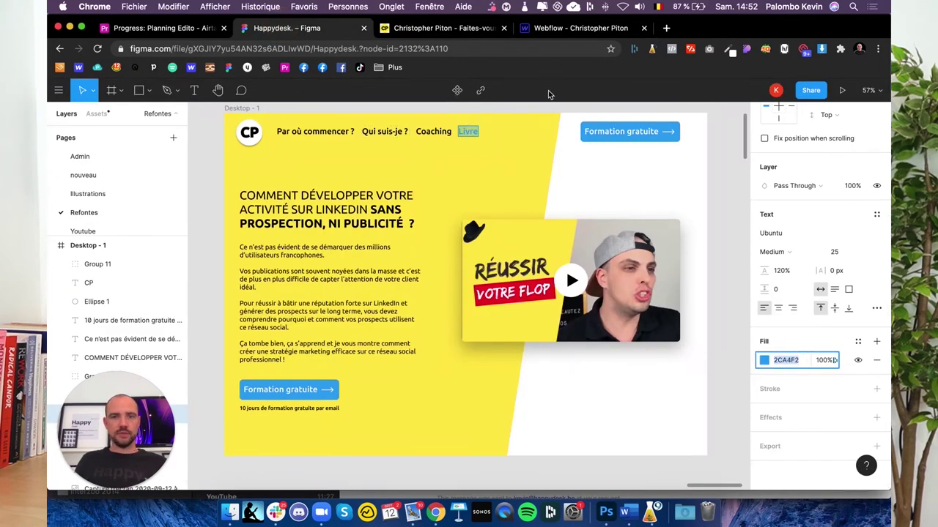
click(553, 28)
click(778, 405)
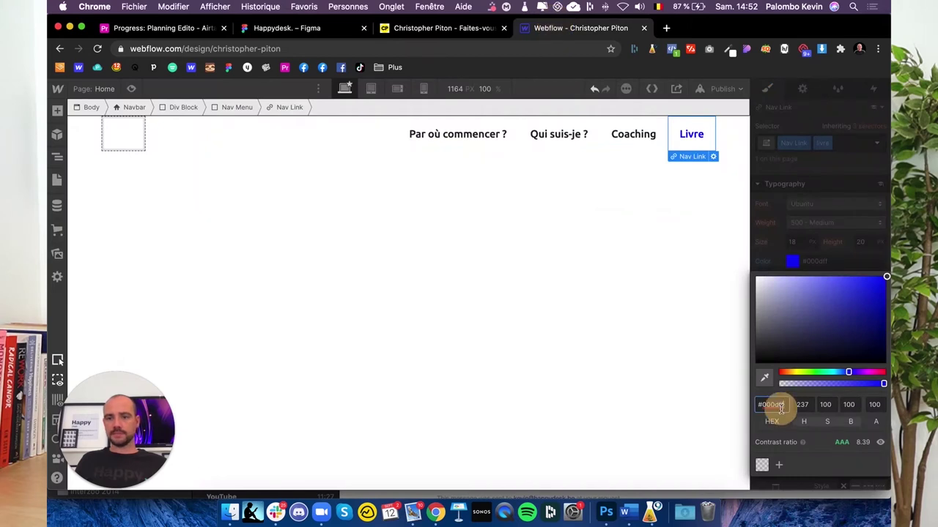
text(#2ca4f2)
key(Return)
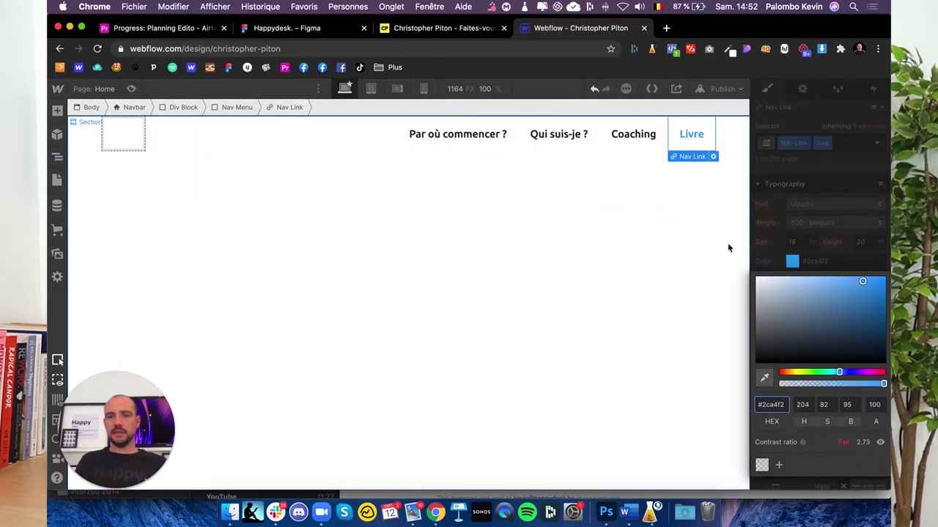
click(645, 244)
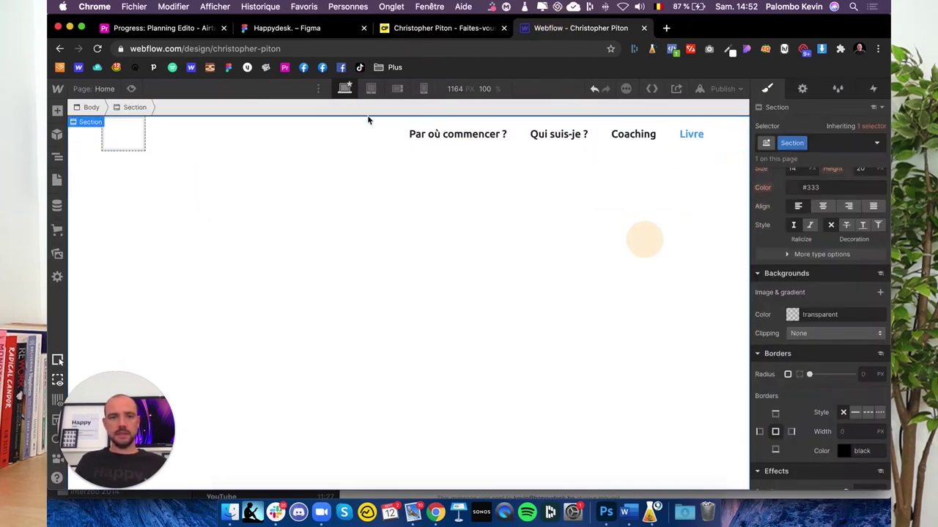
Select the Div Block inside the navbar via the Navigator
click(178, 146)
click(57, 158)
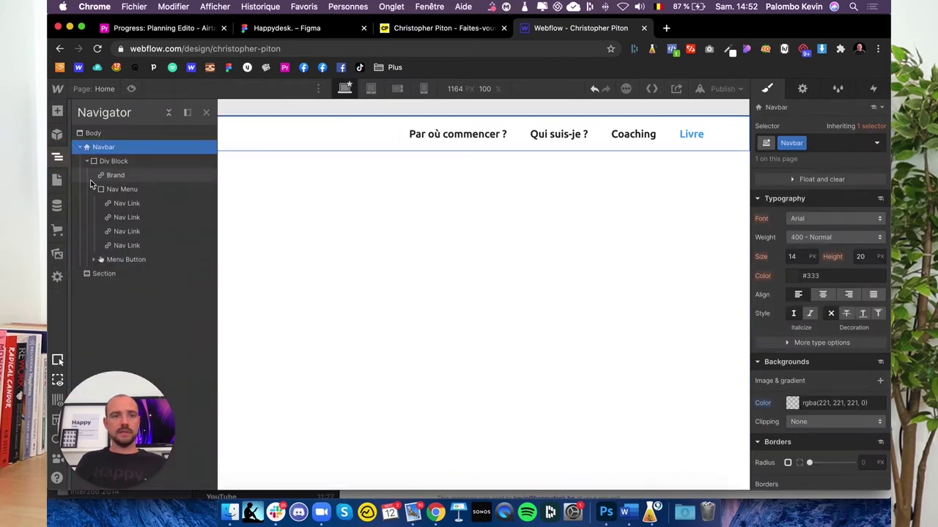
click(106, 163)
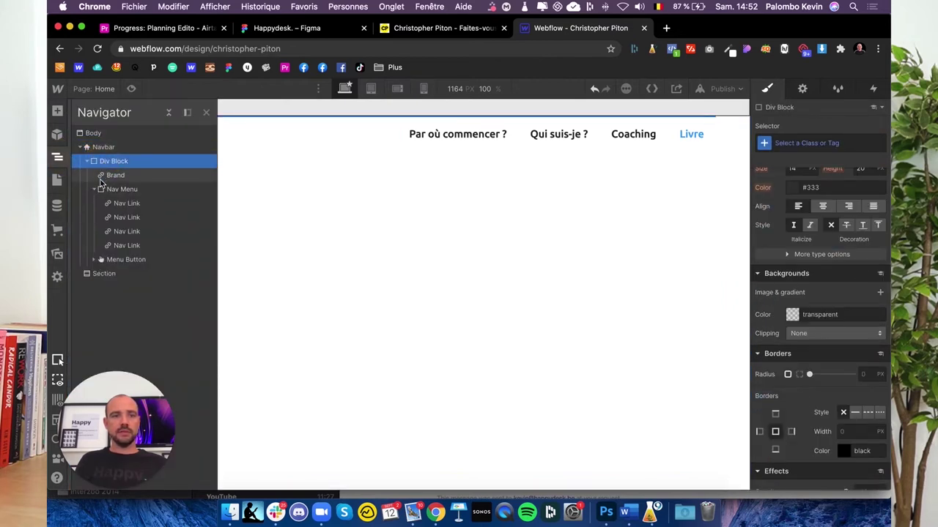
Move Brand above the Div Block in the Navigator and set the Div Block's display to Flex
drag(105, 175, 108, 157)
click(108, 177)
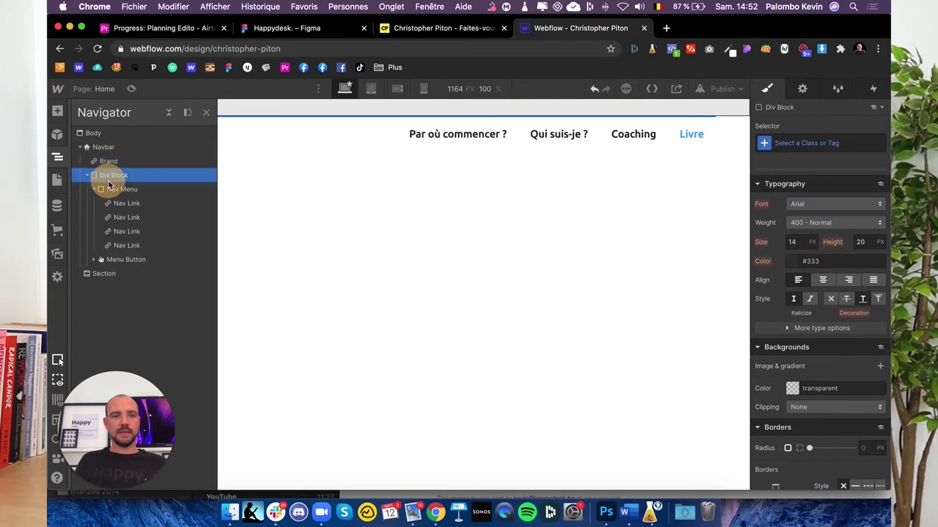
click(114, 192)
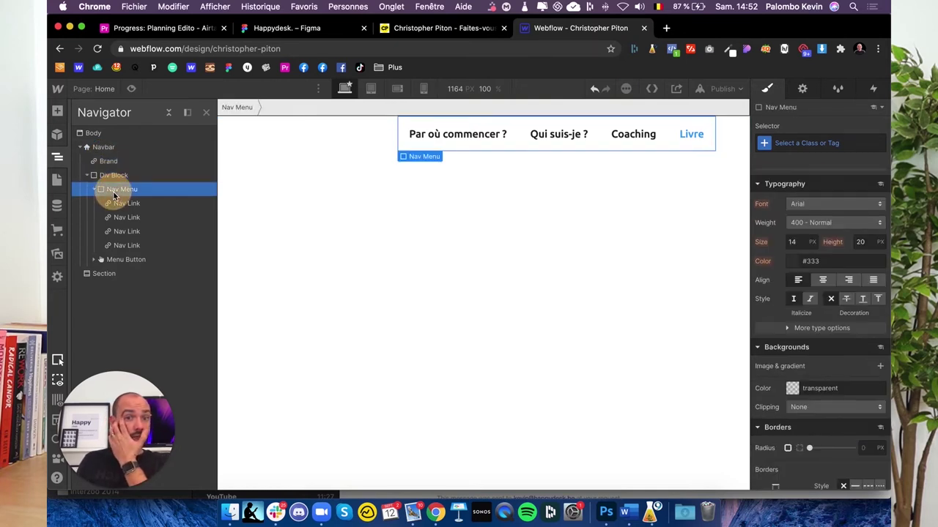
click(114, 175)
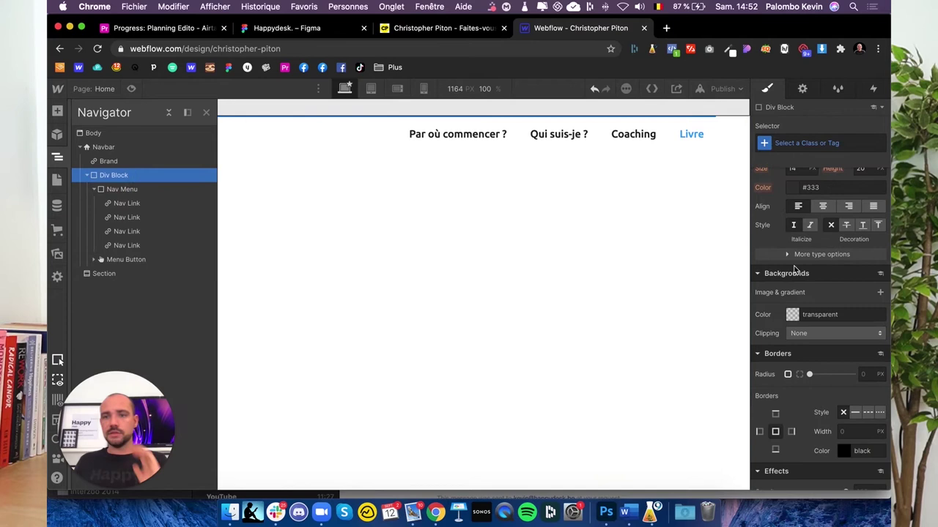
scroll(802, 278, up, 5)
click(810, 196)
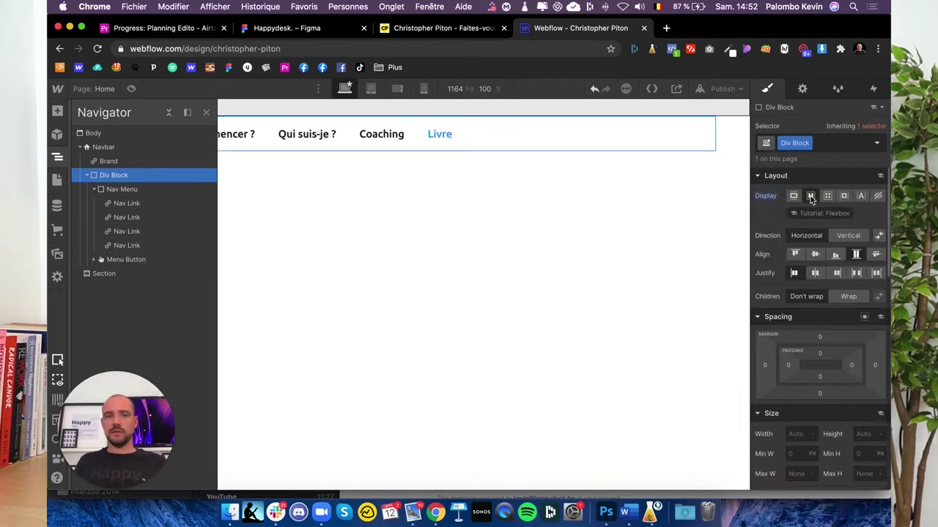
click(54, 158)
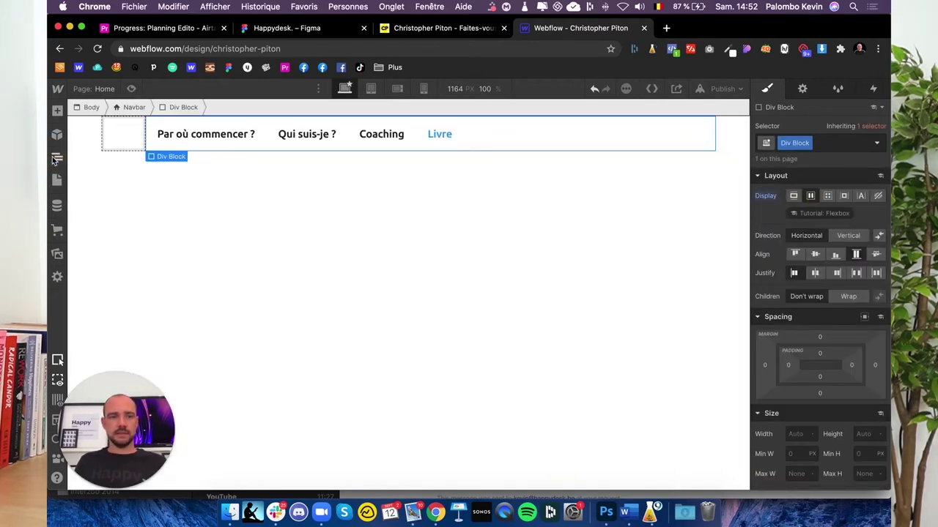
click(115, 139)
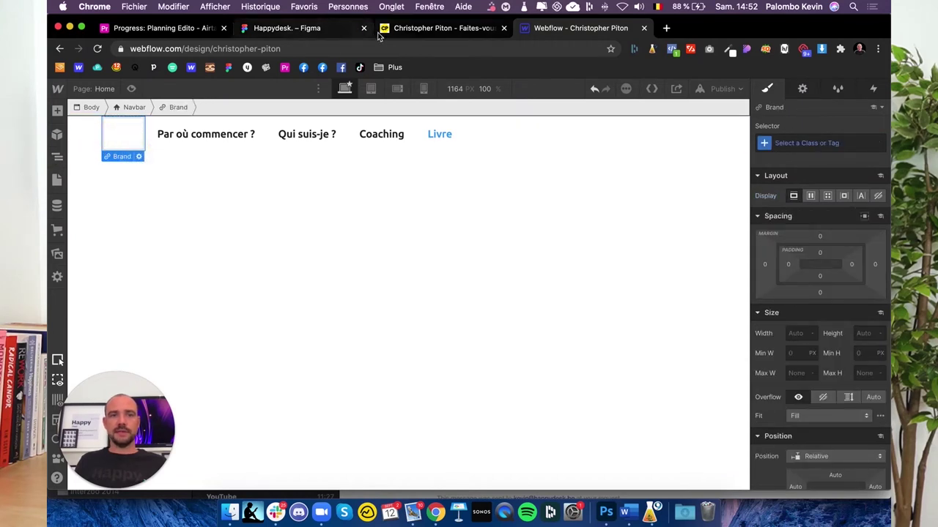
click(307, 28)
Group the CP text and Ellipse 1 circle into a layer named 'logo'
click(249, 149)
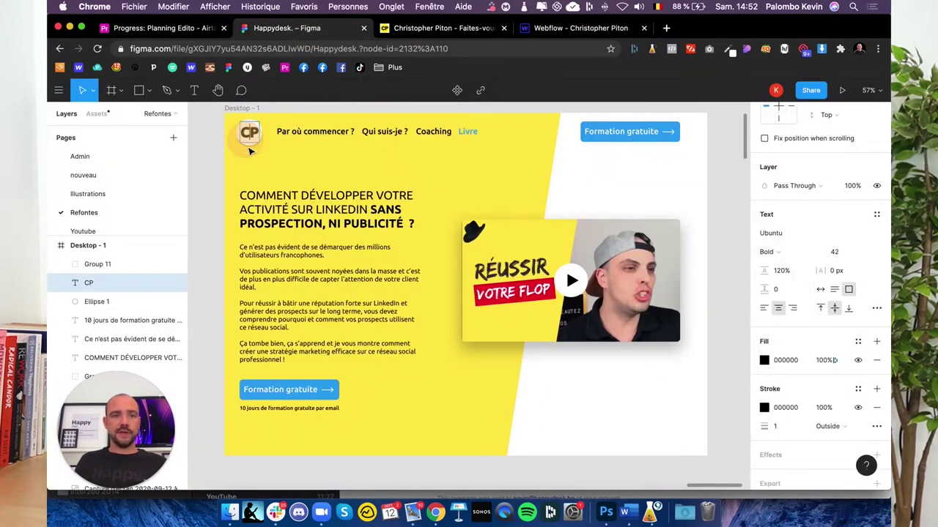
scroll(249, 150, left, 1)
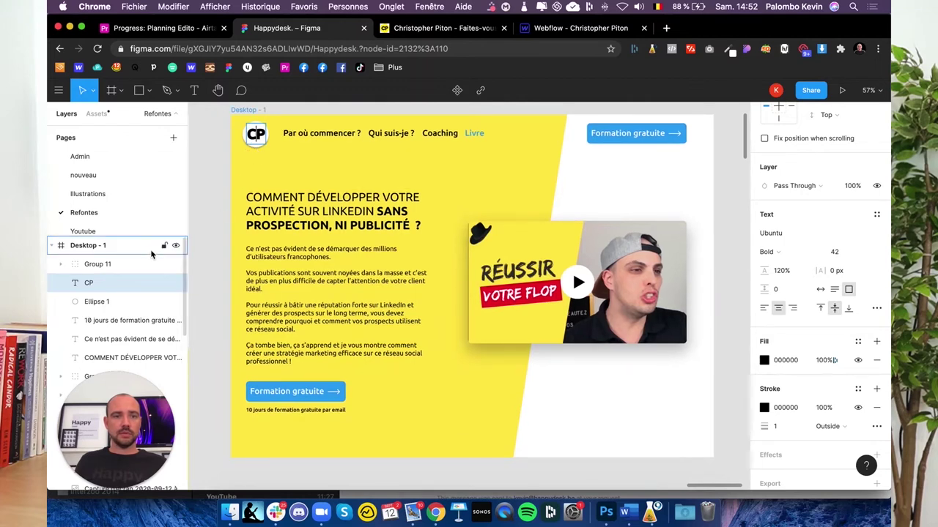
click(97, 264)
click(99, 287)
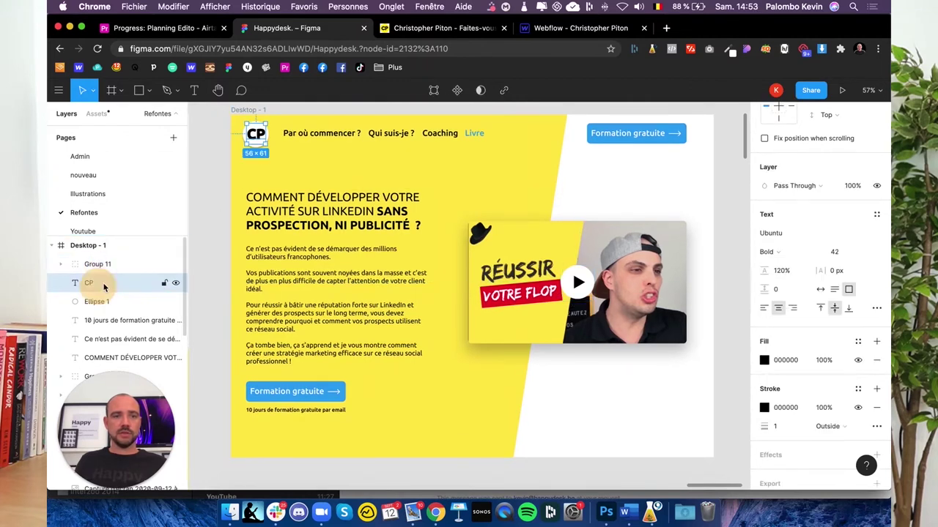
shift+click(94, 301)
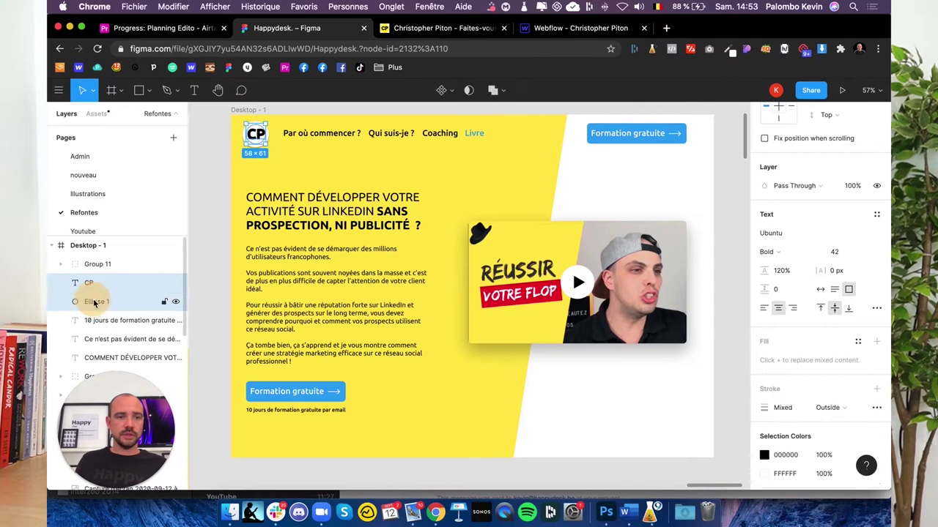
right_click(96, 291)
click(130, 251)
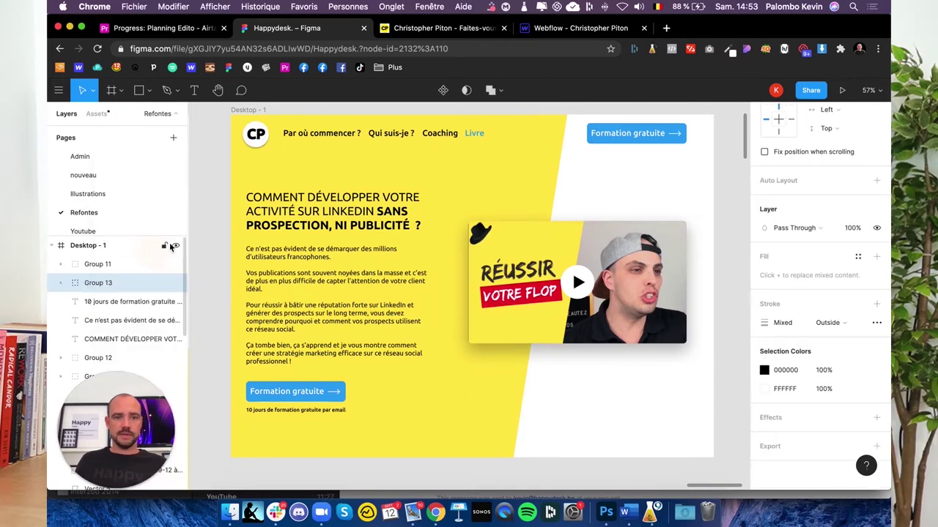
double_click(98, 282)
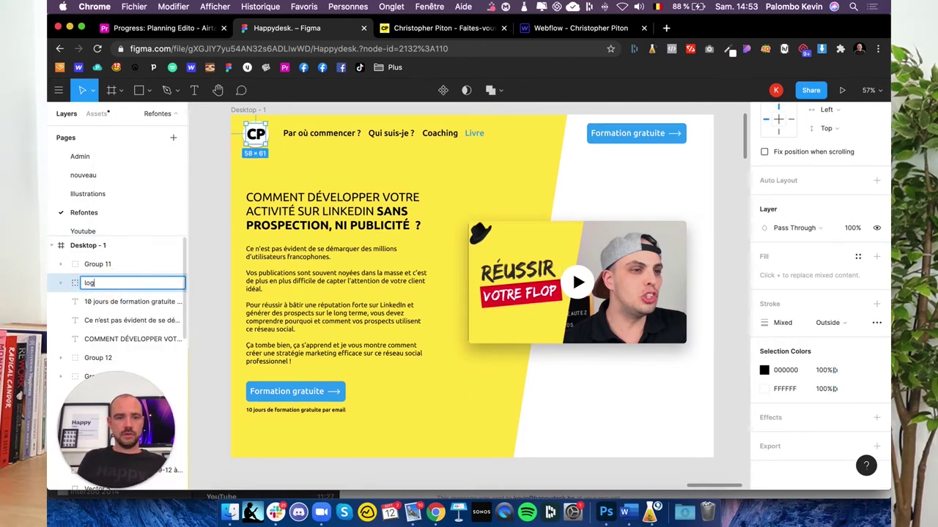
text(o)
key(Return)
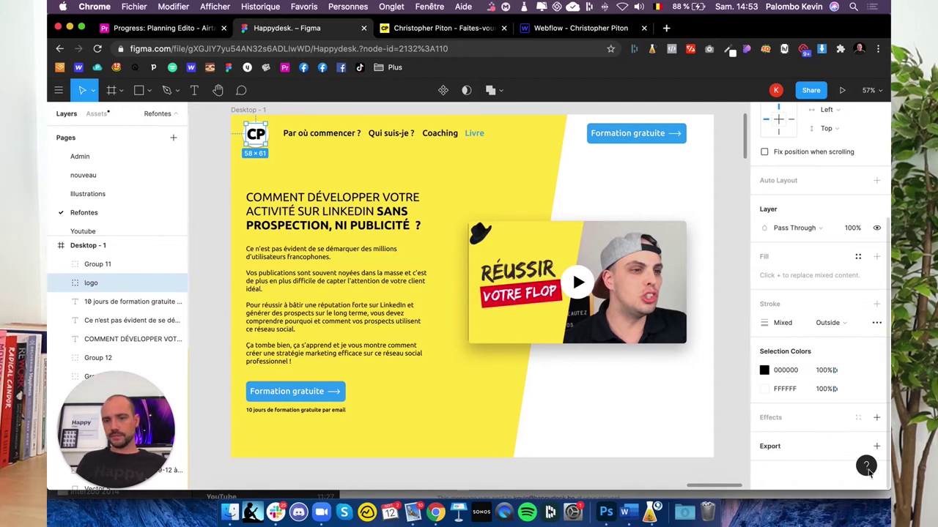
Add an SVG export setting to the logo group and export it
click(877, 447)
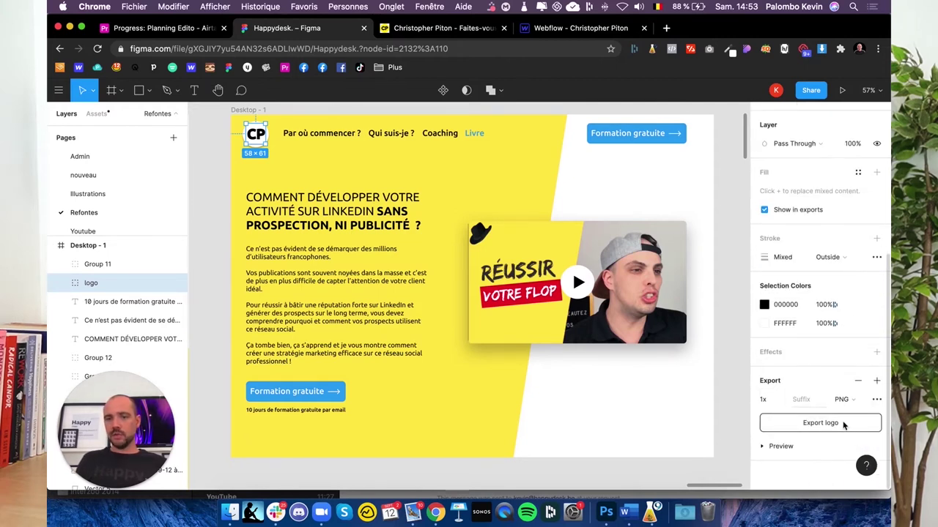
click(844, 399)
click(854, 430)
click(813, 423)
click(443, 28)
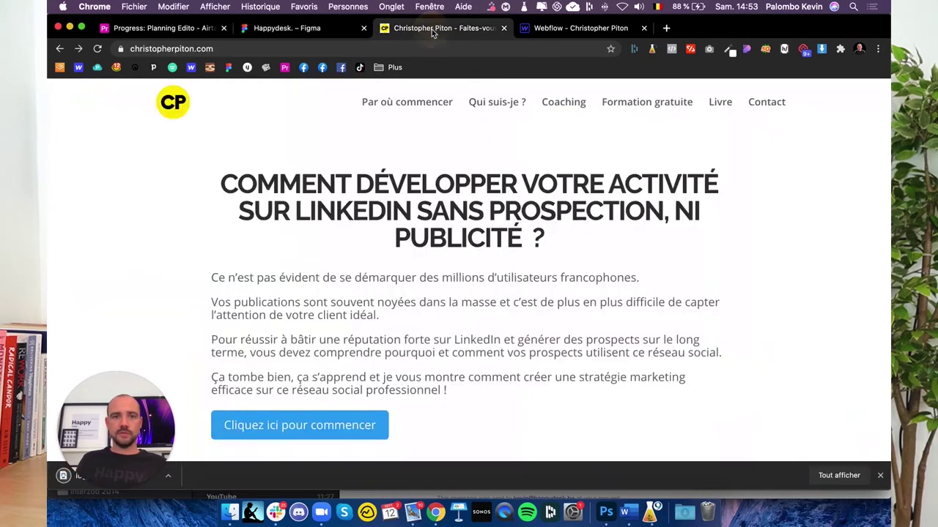
click(535, 33)
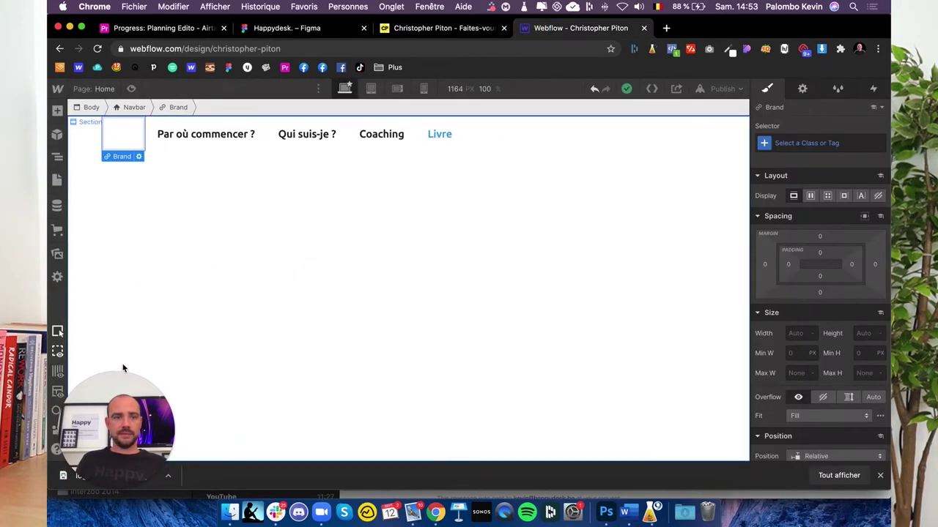
Insert an image into the Brand block and upload logo (1).svg as its source
click(58, 156)
click(57, 110)
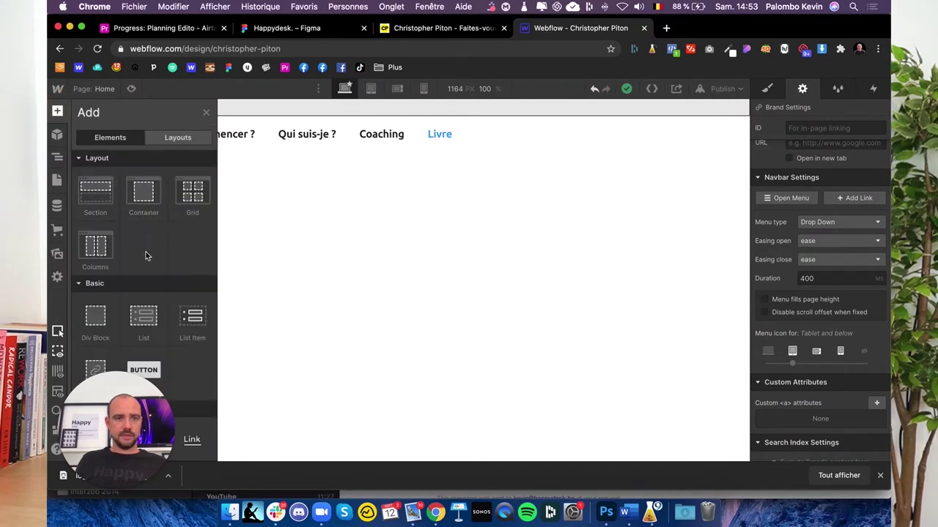
scroll(146, 252, down, 5)
scroll(146, 252, down, 5)
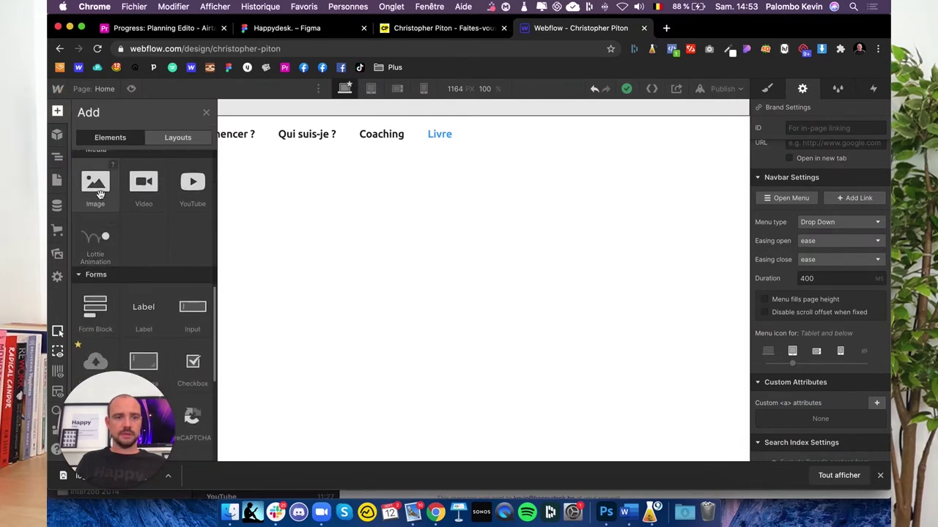
click(97, 189)
click(176, 235)
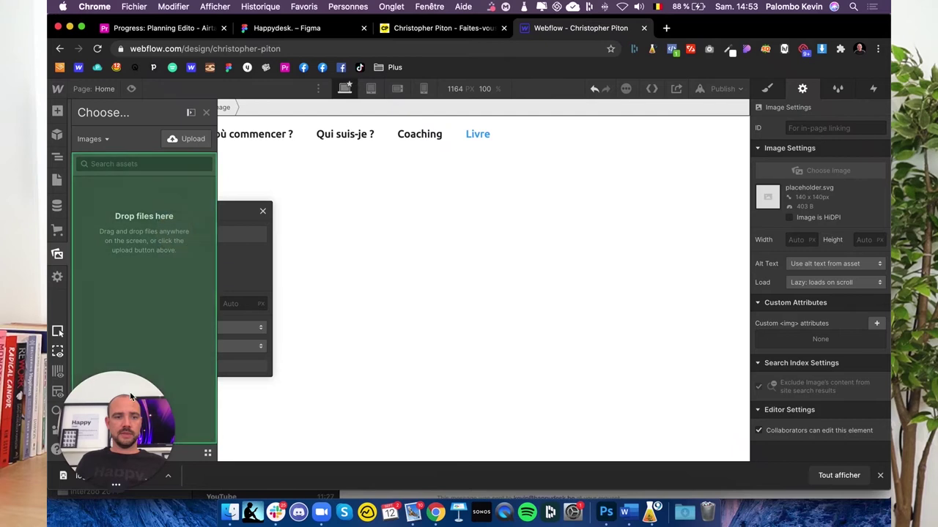
drag(103, 473, 115, 286)
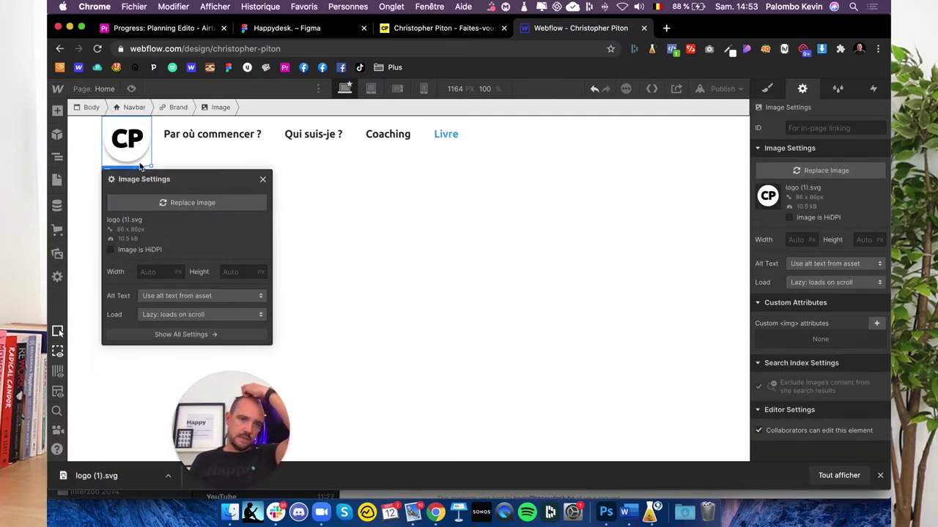
Size the CP logo image to 80 px wide and 50 px tall
click(149, 251)
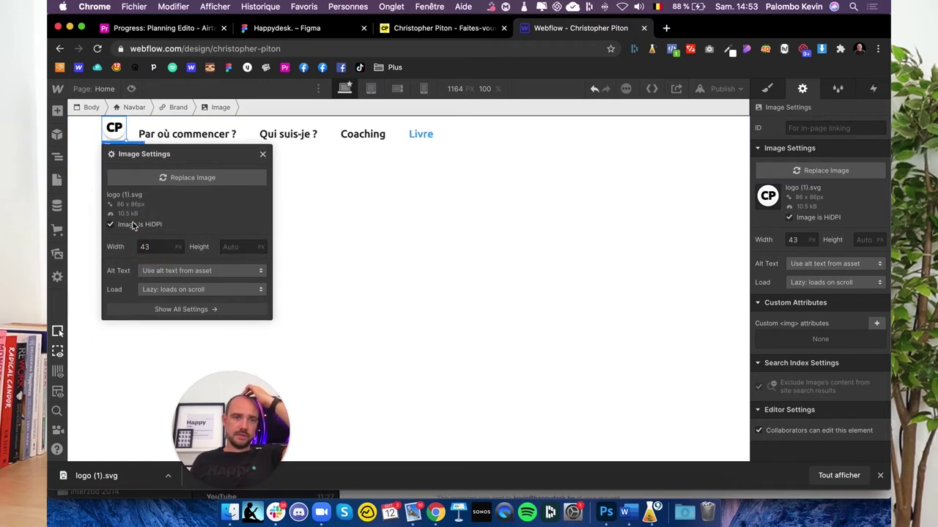
click(138, 227)
click(151, 272)
text(50)
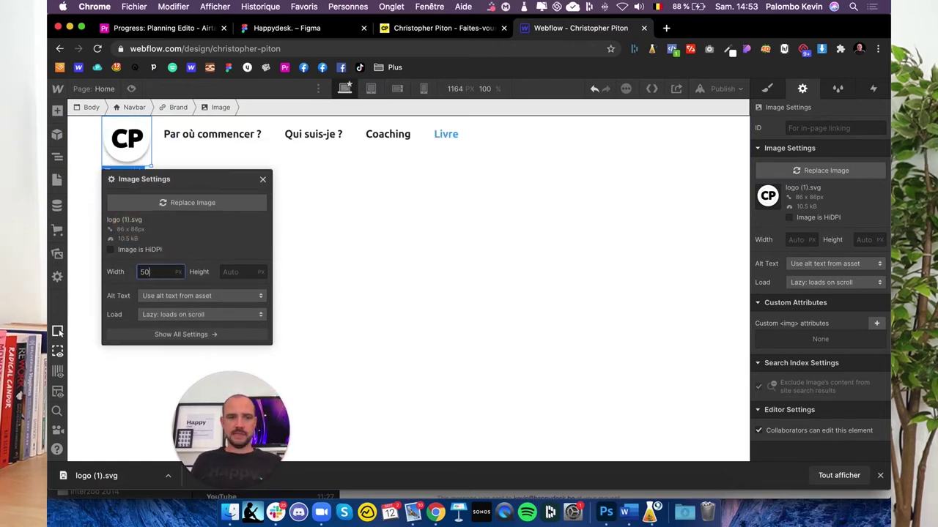
key(Tab)
text(50)
key(Tab)
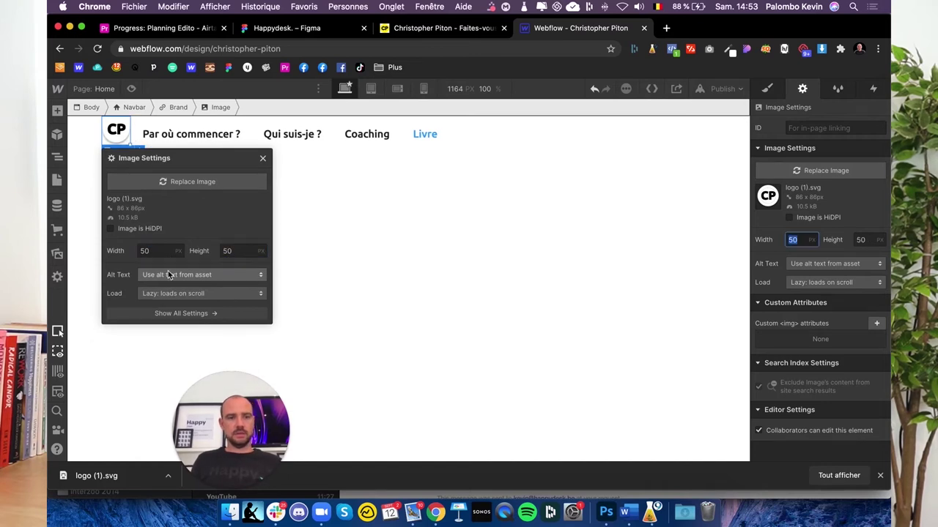
click(151, 251)
text(80)
key(Return)
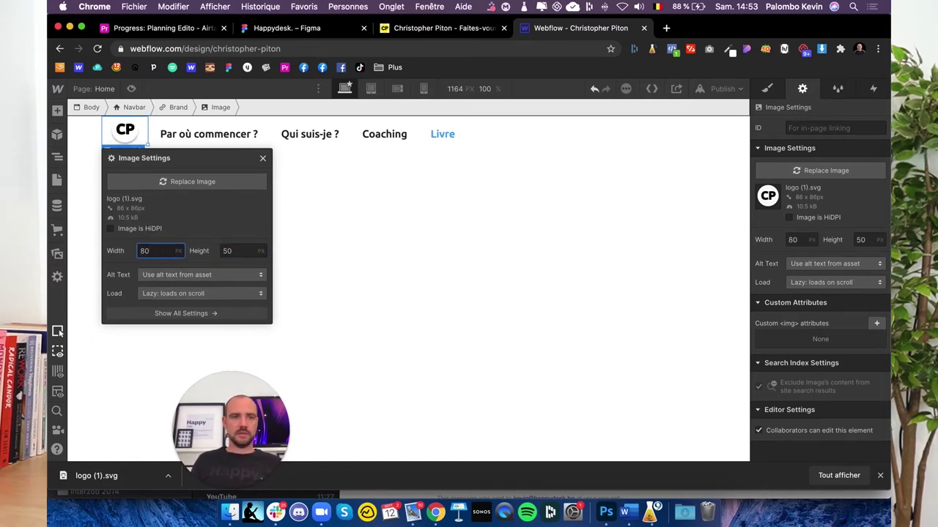
click(385, 254)
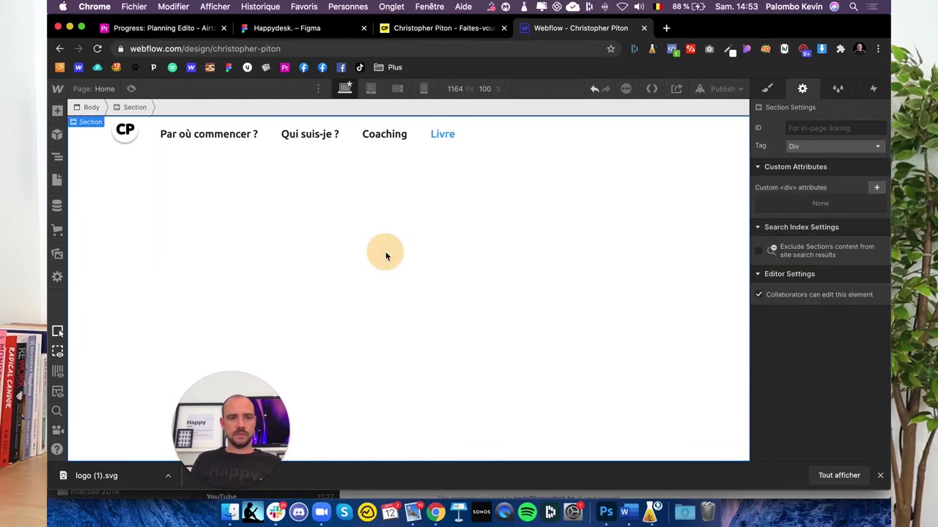
Select the Brand link and reset its width back to automatic
click(118, 143)
click(57, 157)
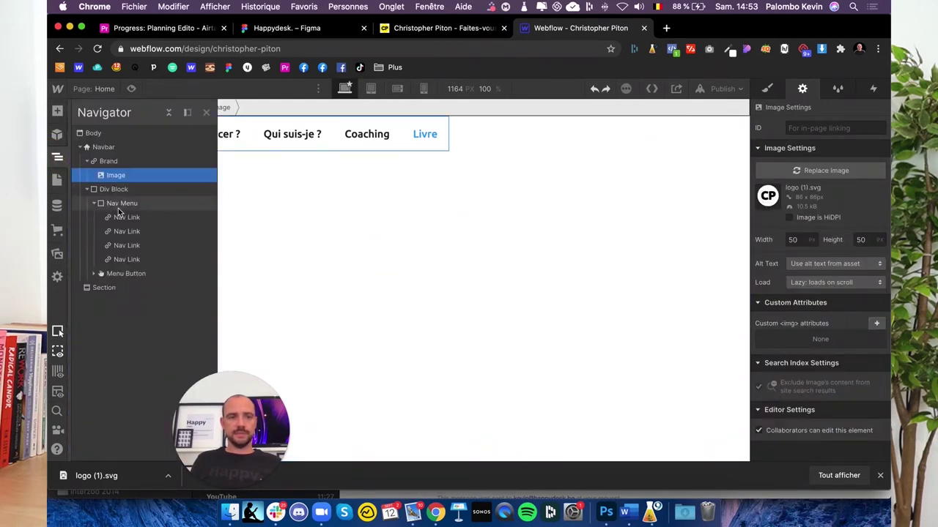
click(115, 164)
click(57, 157)
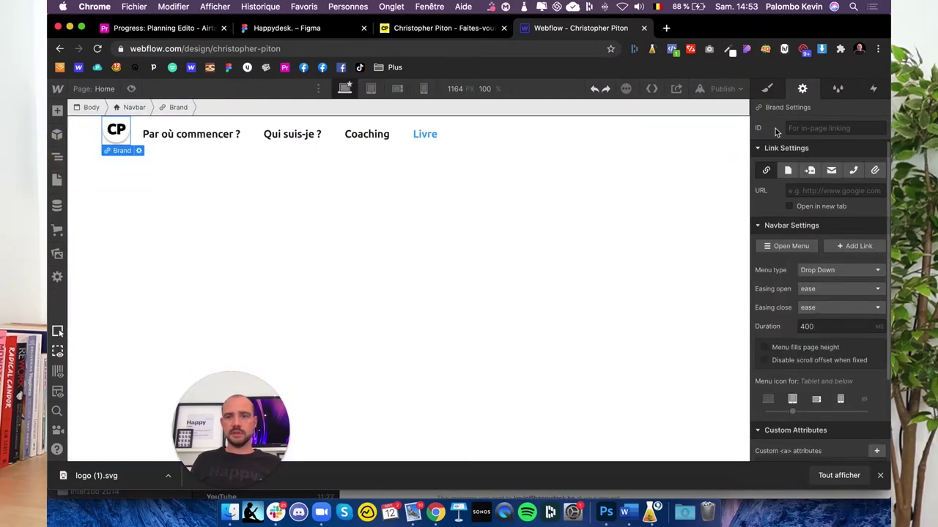
mouse_move(793, 410)
mouse_down()
mouse_move(755, 413)
mouse_move(792, 411)
mouse_up()
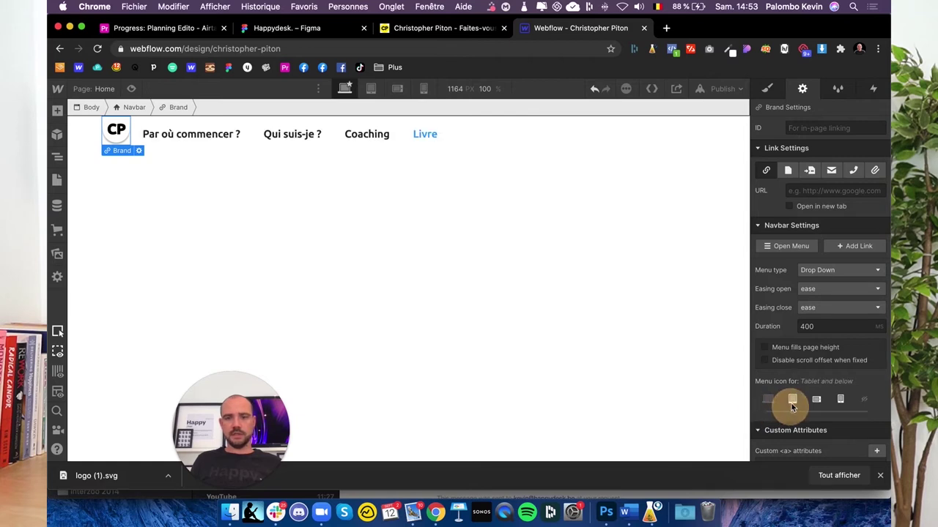
click(768, 89)
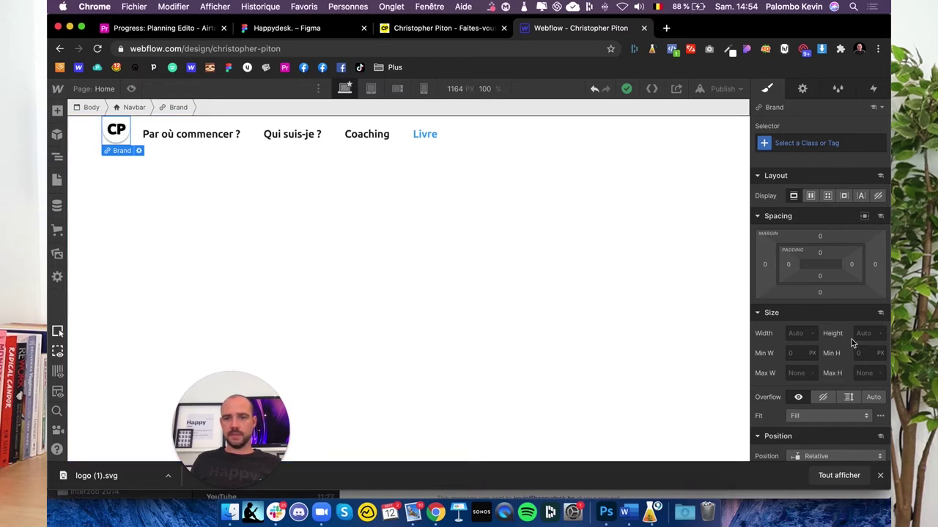
click(806, 335)
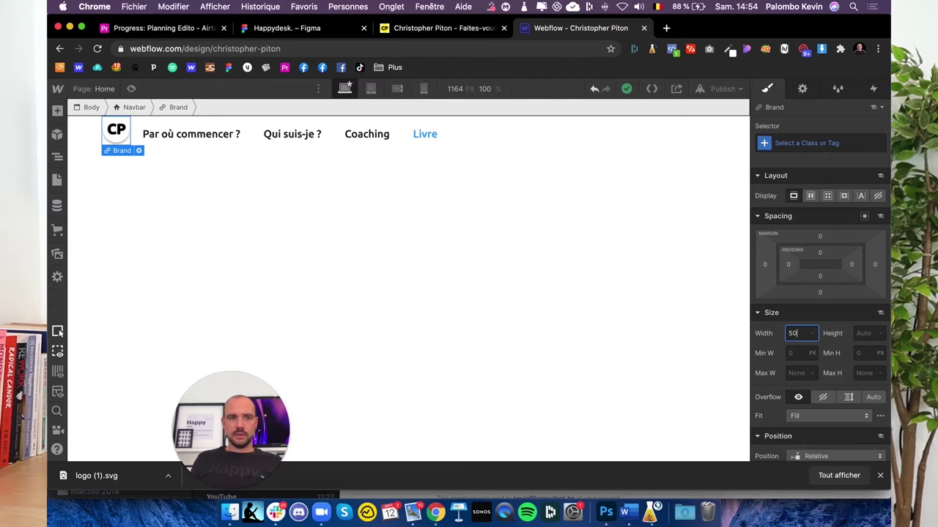
key(Tab)
click(763, 334)
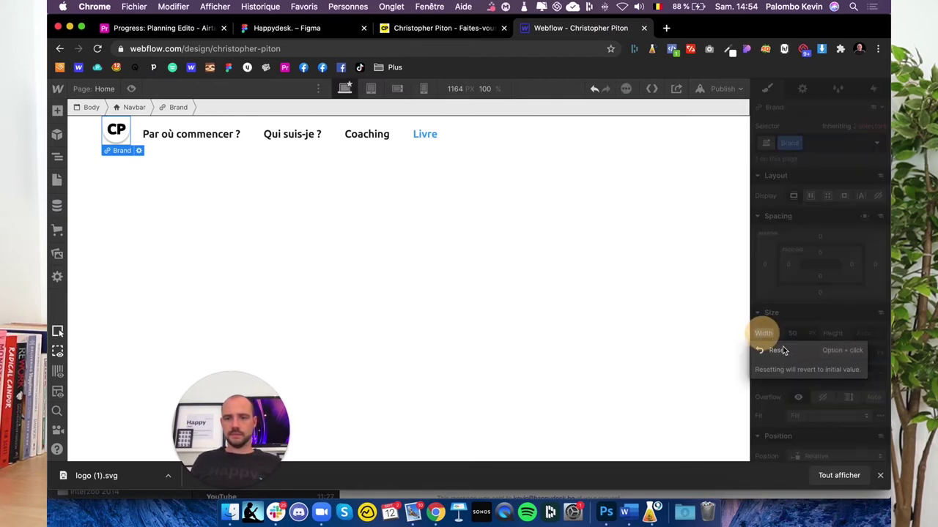
click(774, 351)
Style the logo image inside Brand to 60 px wide and 100% height
click(57, 157)
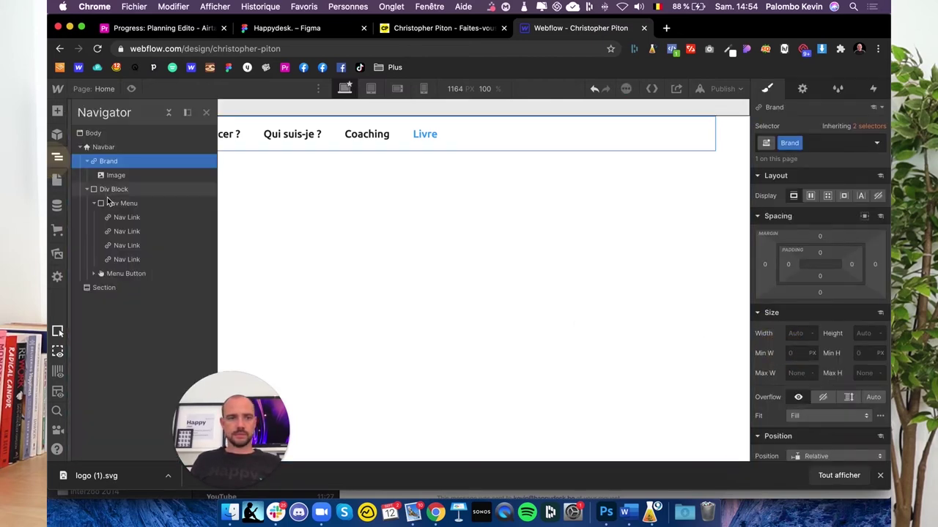
click(114, 173)
click(57, 157)
click(796, 334)
key(Return)
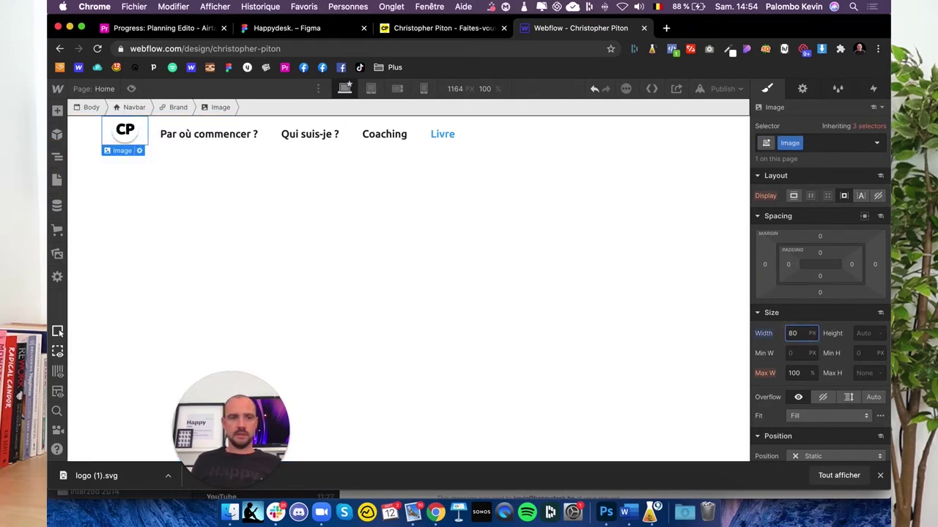
click(857, 334)
text(100)
key(Return)
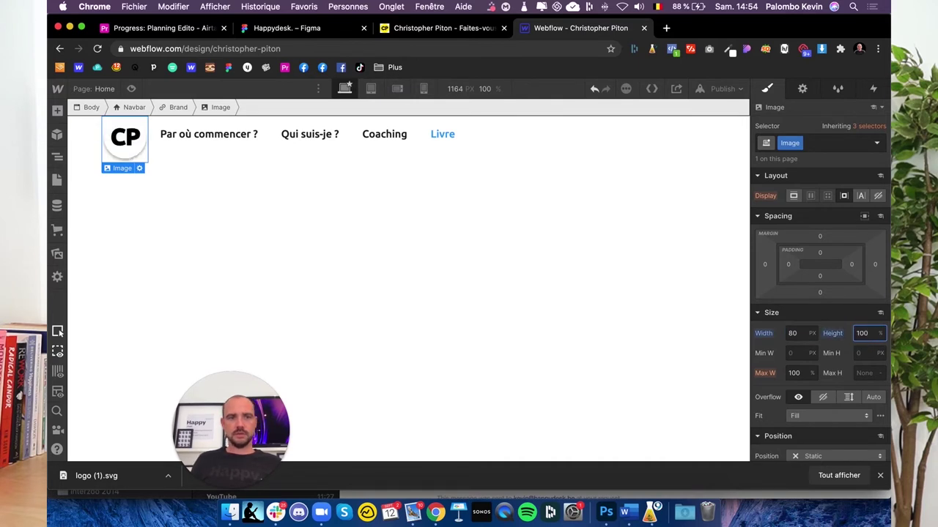
click(800, 335)
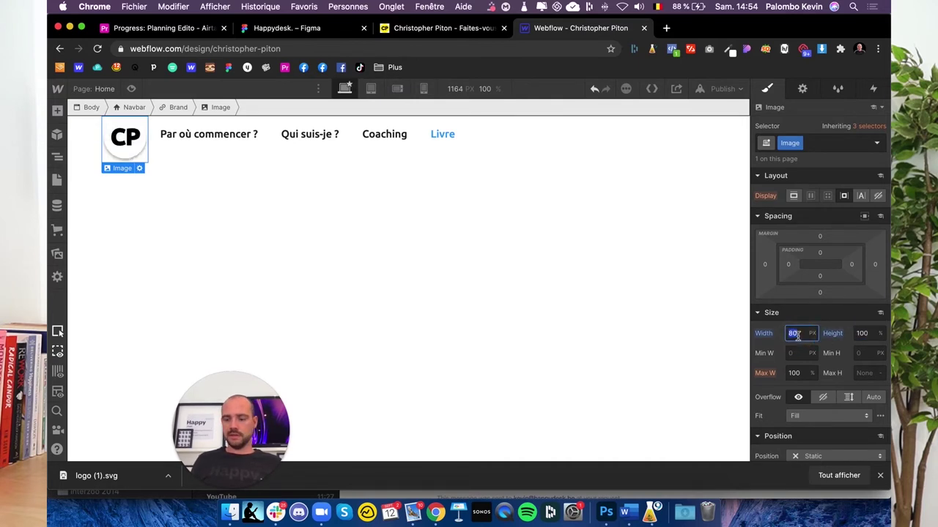
text(60)
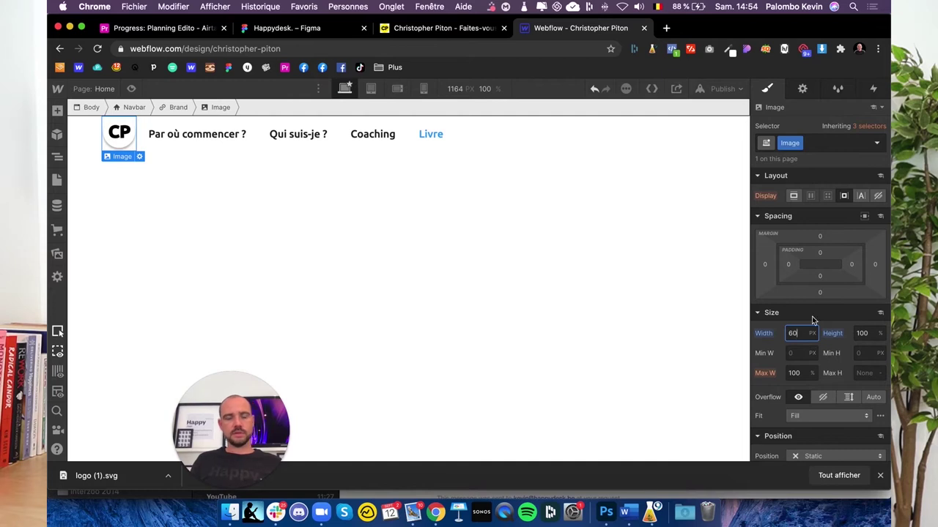
click(298, 219)
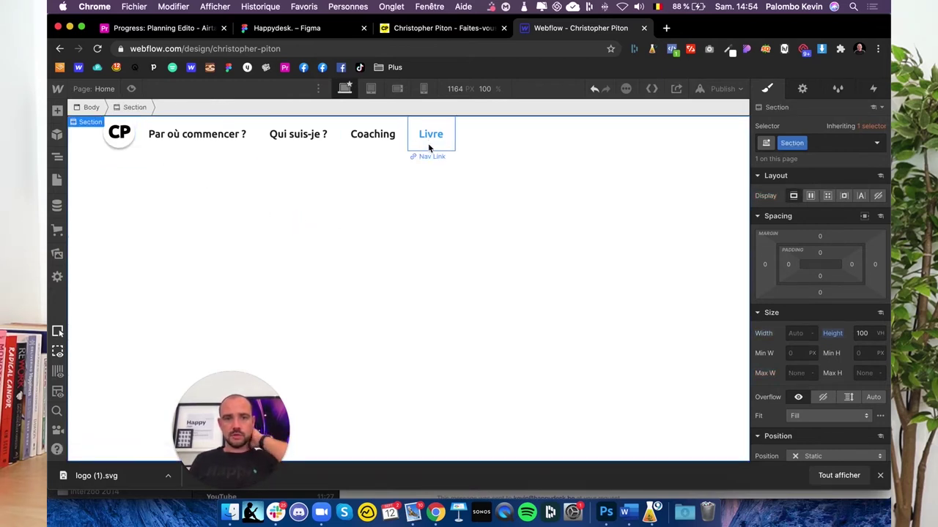
Add a new div block containing a Button Text button into the navbar
click(56, 158)
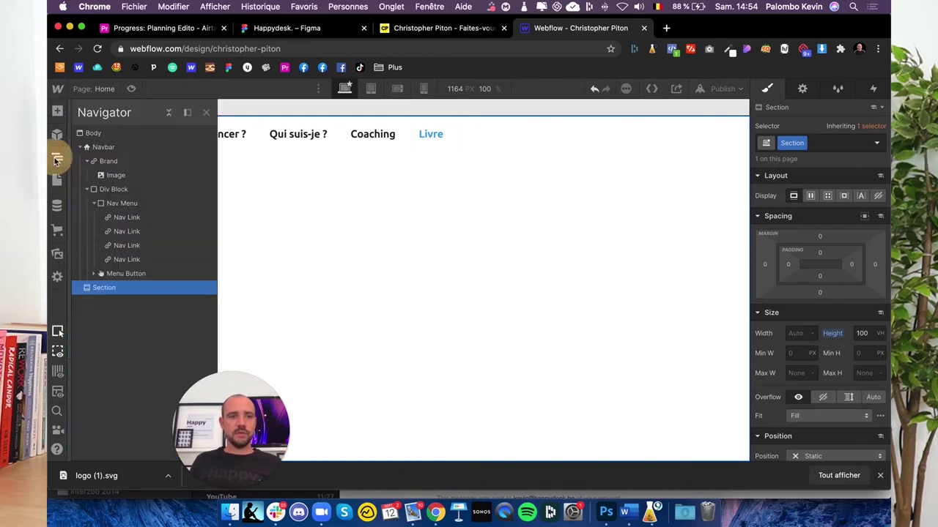
click(94, 203)
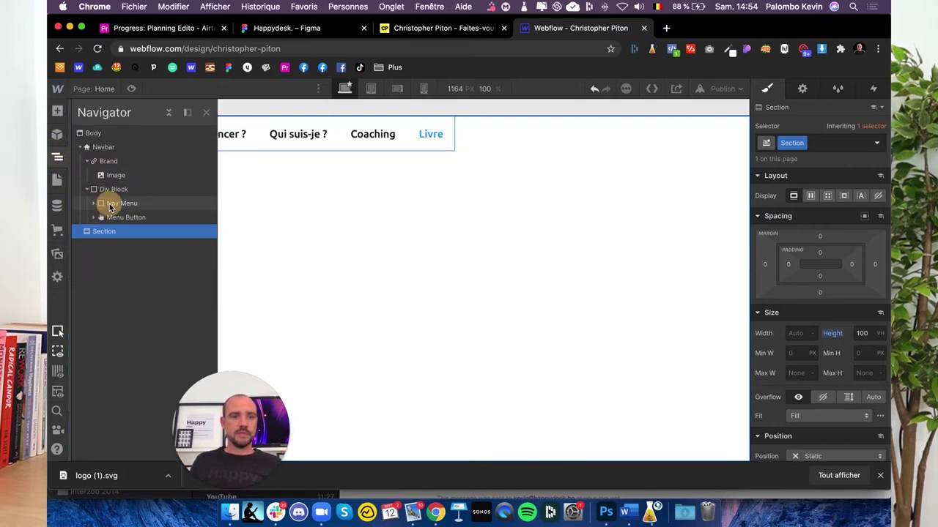
click(114, 203)
click(111, 189)
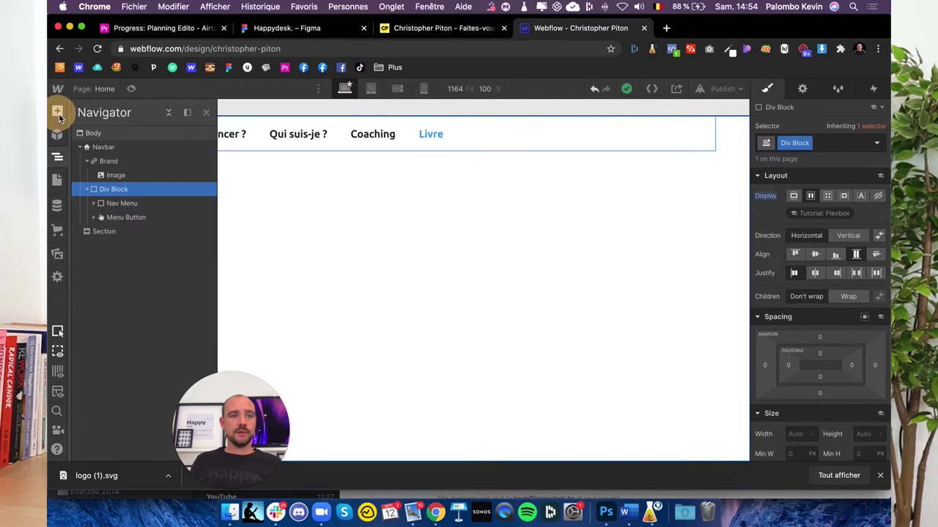
click(58, 113)
click(101, 323)
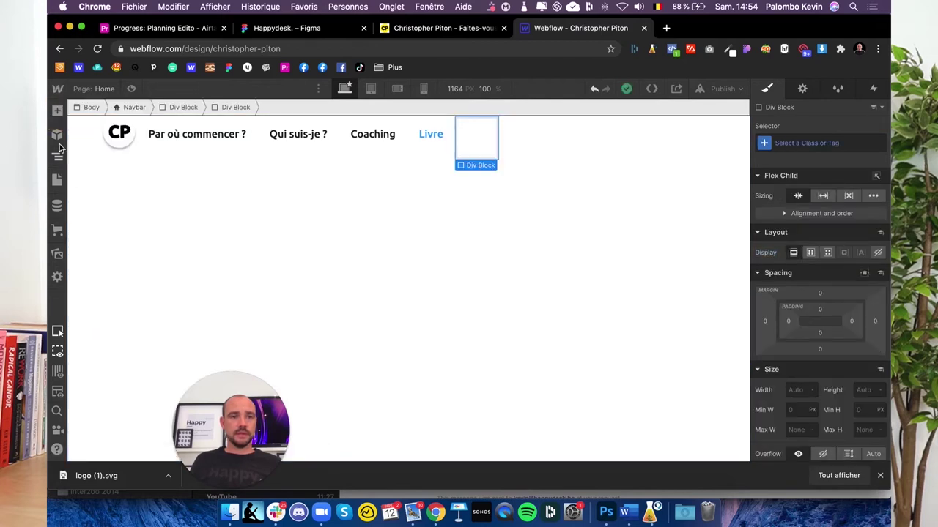
click(58, 114)
click(138, 377)
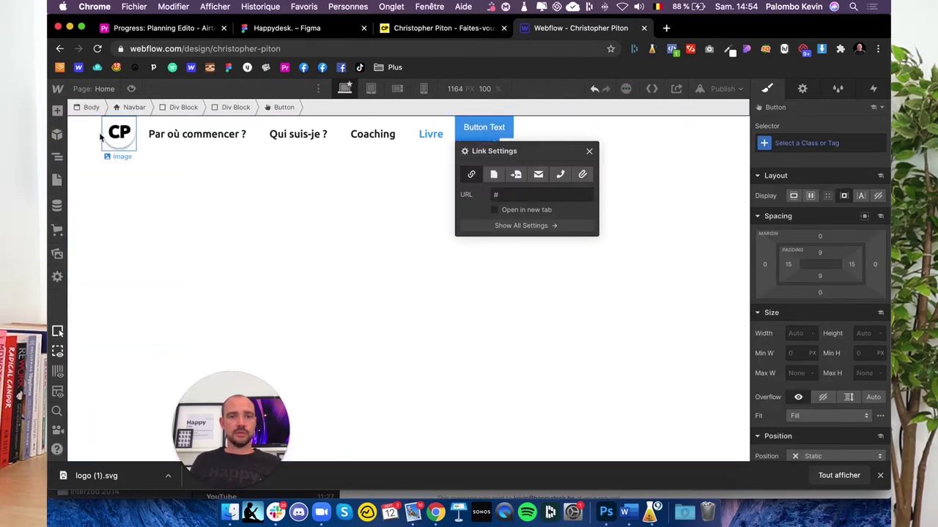
Move the button's div block directly under Navbar and select it
click(58, 159)
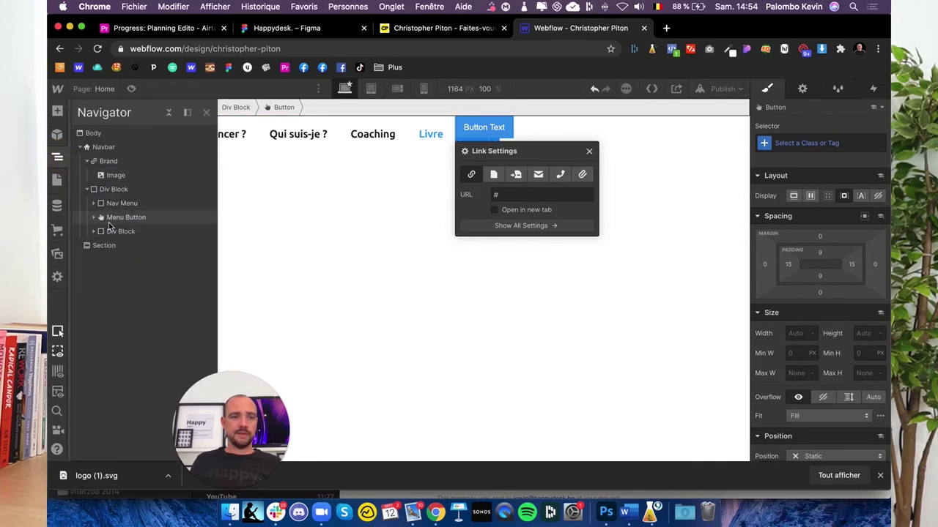
mouse_move(109, 233)
mouse_down()
mouse_move(103, 189)
mouse_move(101, 206)
mouse_up()
click(87, 202)
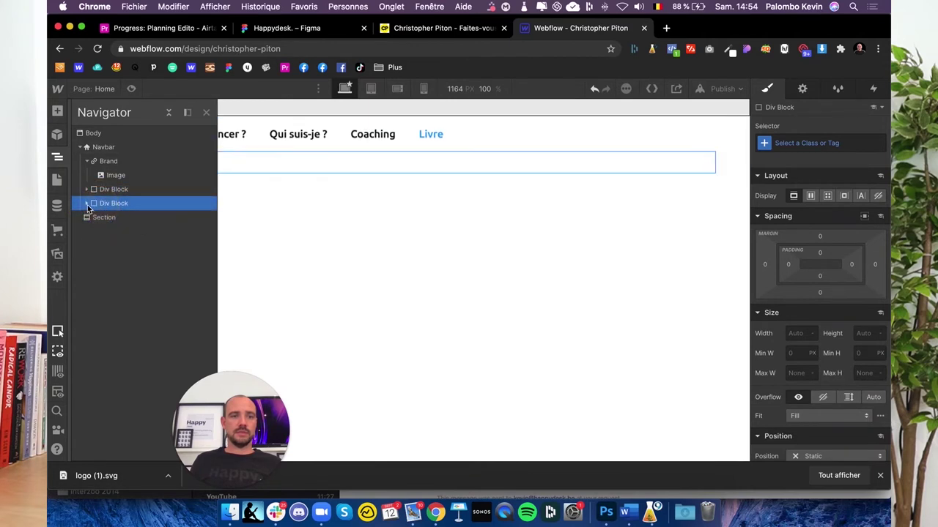
click(99, 148)
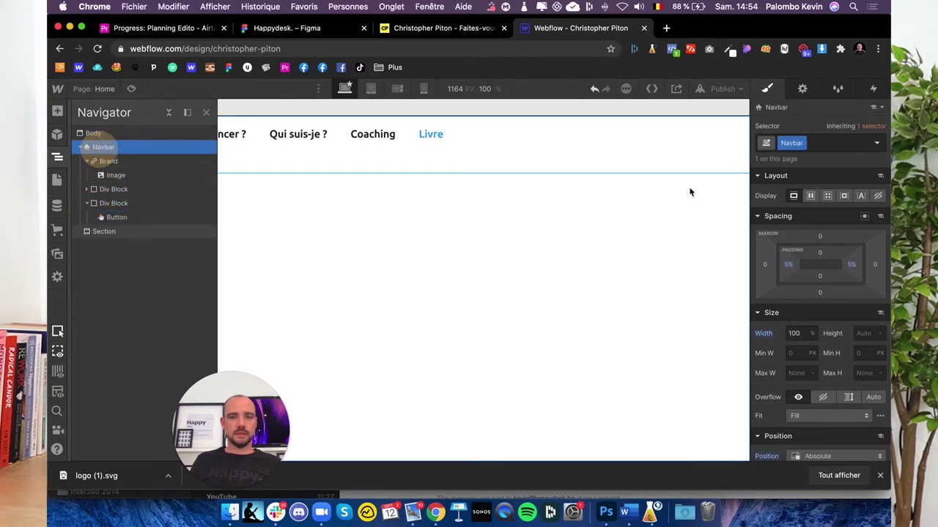
click(810, 196)
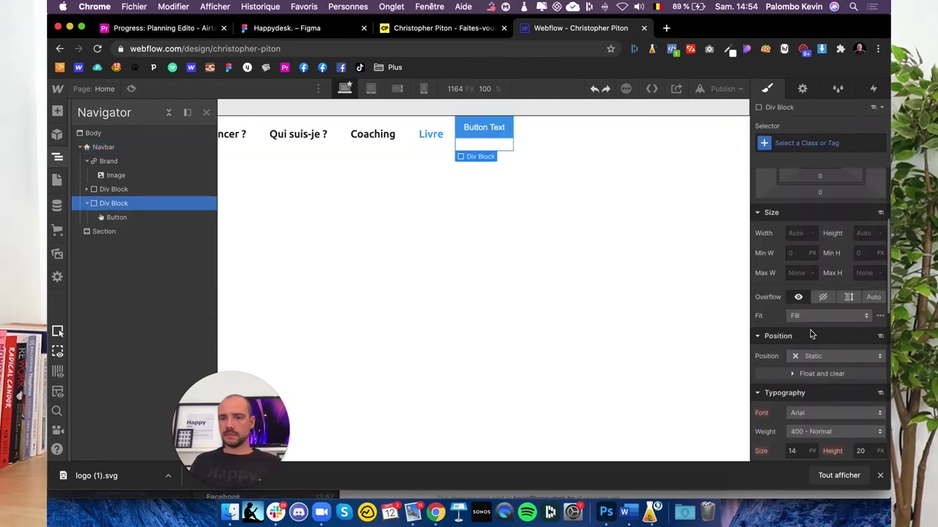
click(815, 357)
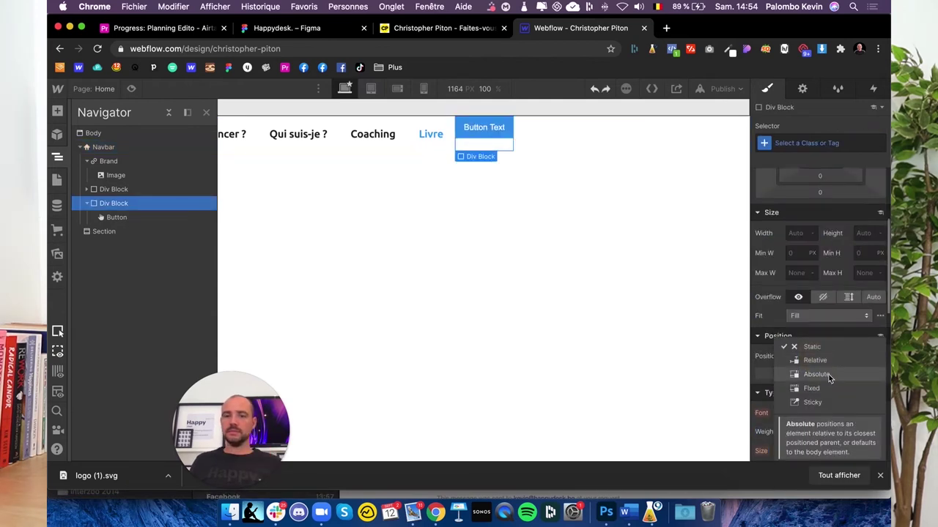
Position the div block absolutely at the navbar's top-right with a 0 px bottom offset
click(829, 376)
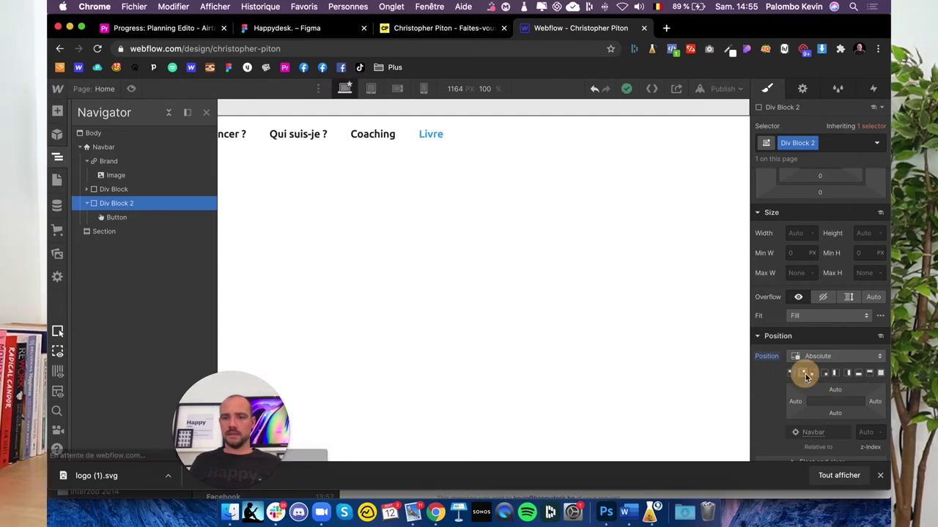
click(805, 374)
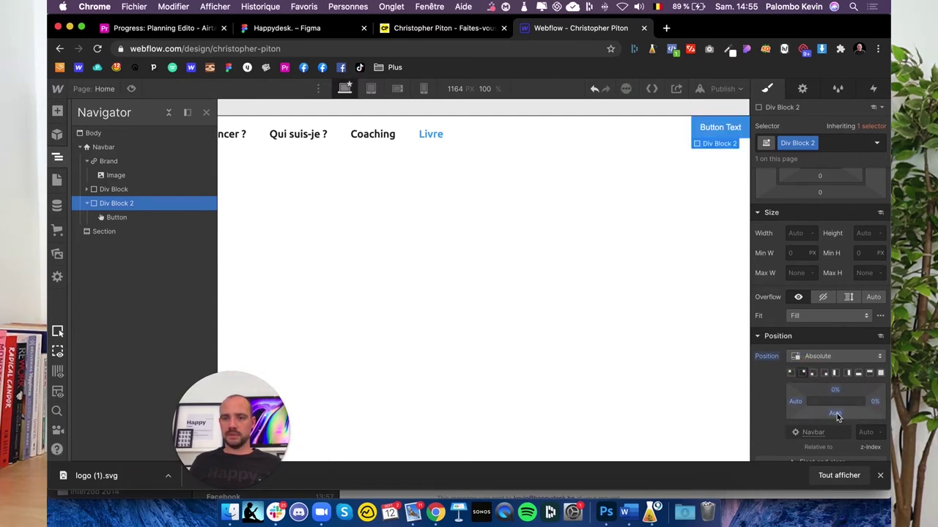
click(836, 413)
click(804, 337)
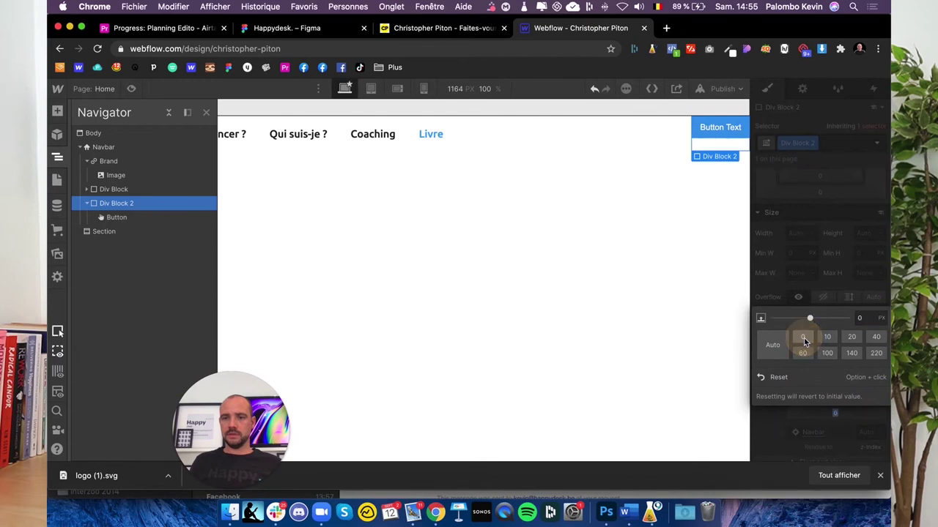
click(848, 416)
Make the container a centred flex layout with 5% right padding
scroll(805, 305, up, 3)
scroll(805, 306, up, 3)
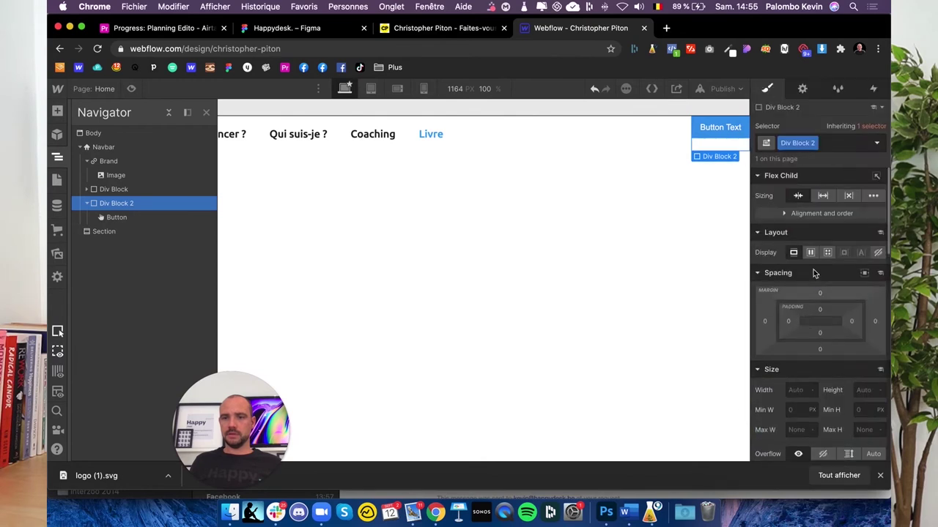
click(810, 252)
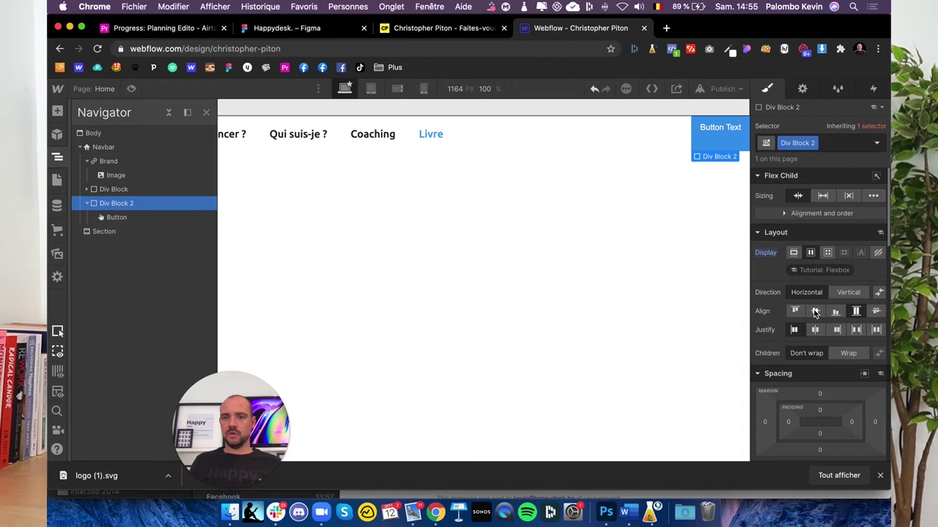
click(815, 312)
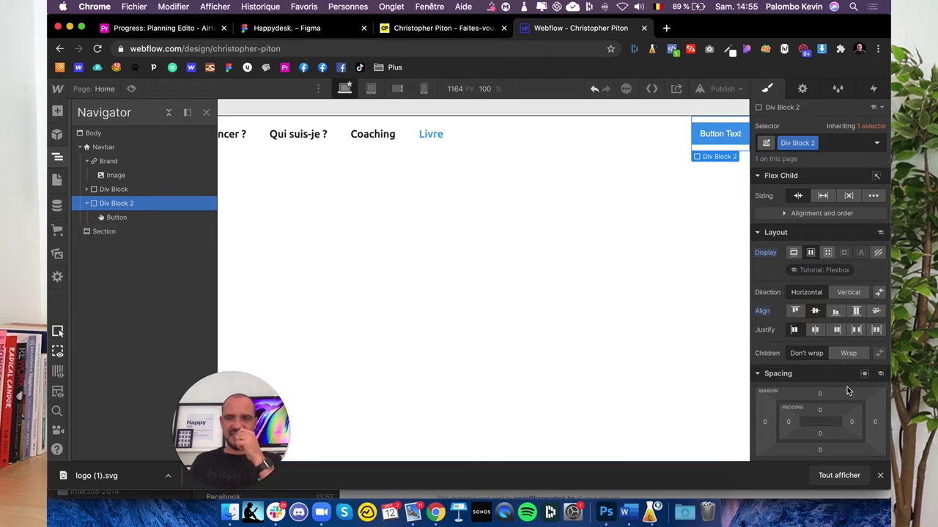
click(853, 426)
text(5%)
key(Return)
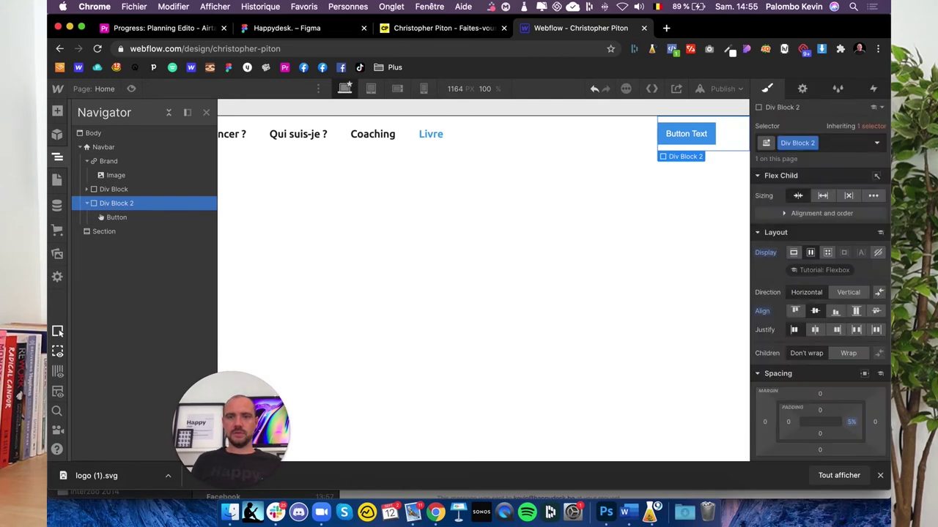
click(425, 28)
Check the Figma button text and relabel the Webflow button 'Formation gratuite'
click(293, 28)
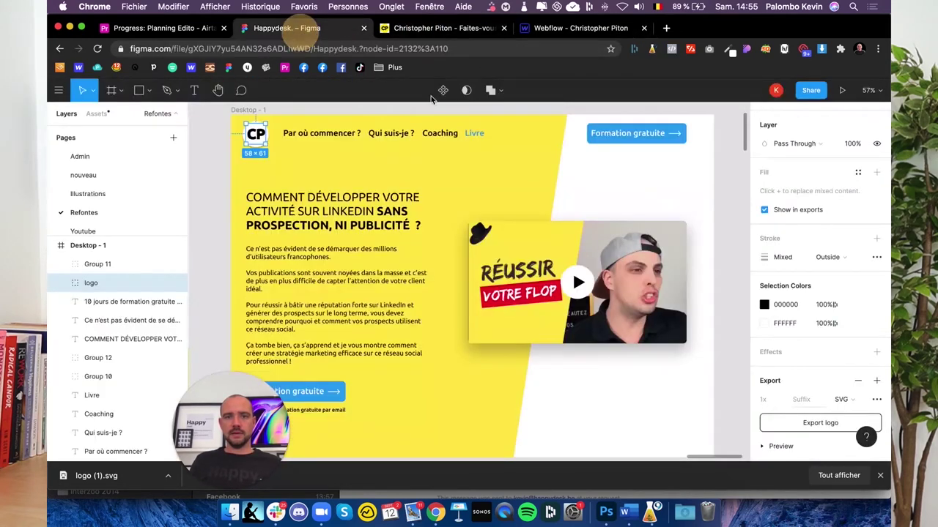
double_click(633, 138)
double_click(630, 136)
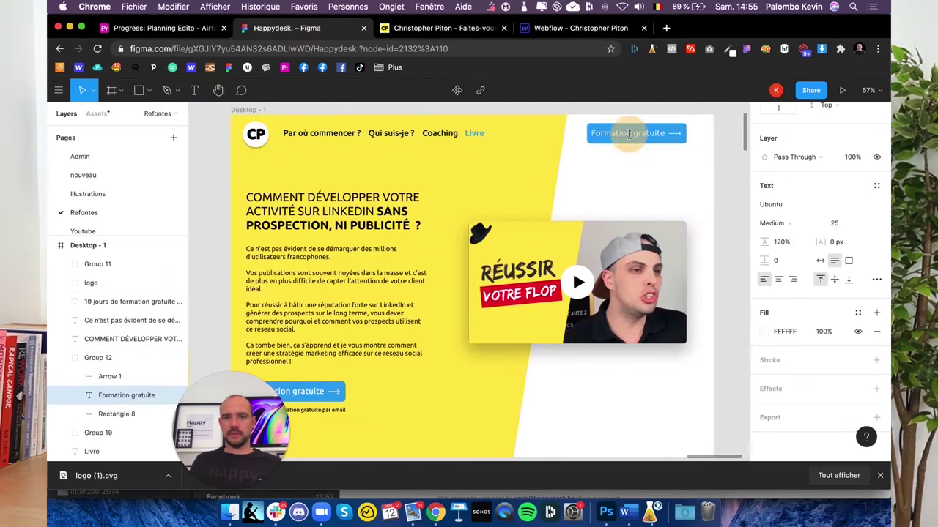
click(578, 28)
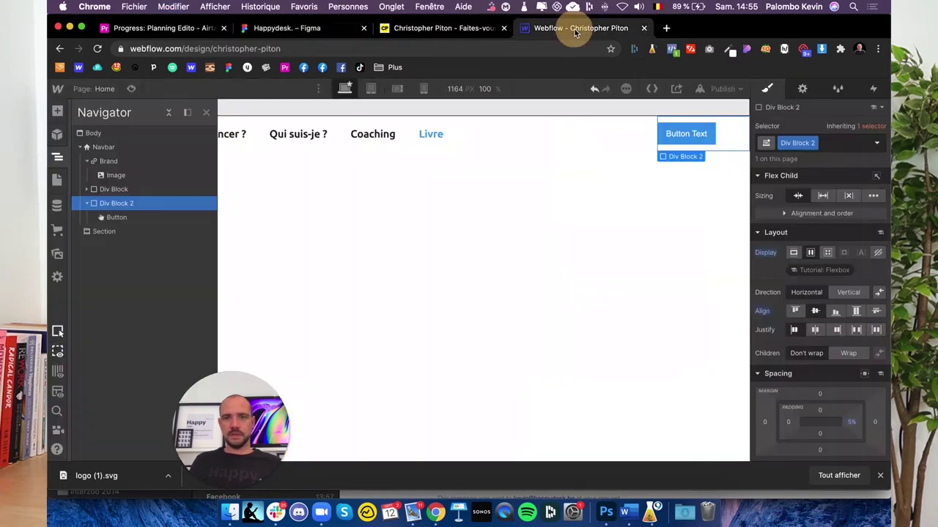
click(672, 132)
double_click(672, 133)
text(Formation gratuite)
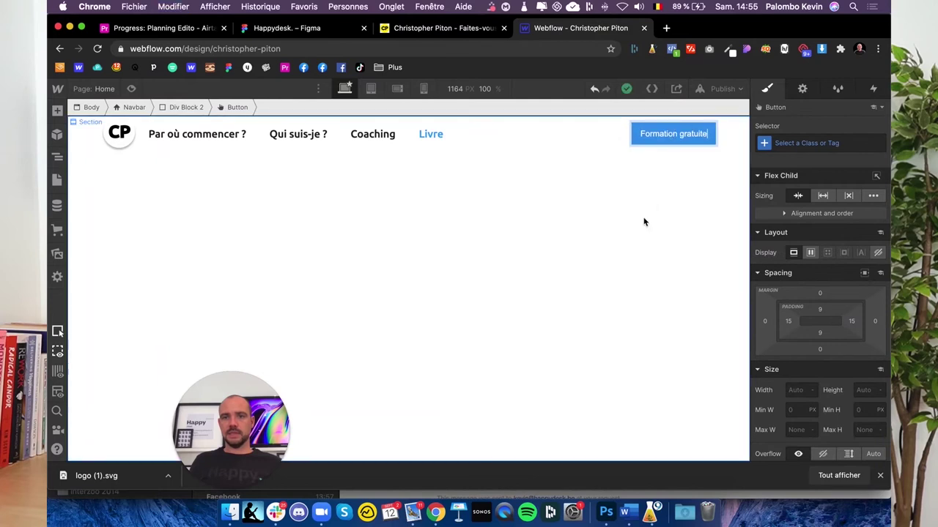
click(643, 220)
Export the Figma button's Arrow 1 as an SVG file
click(442, 28)
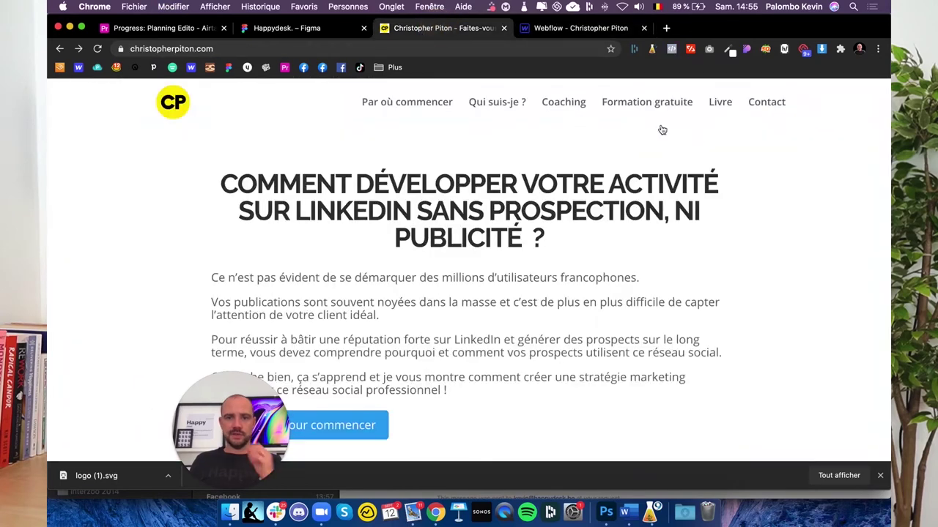
click(279, 28)
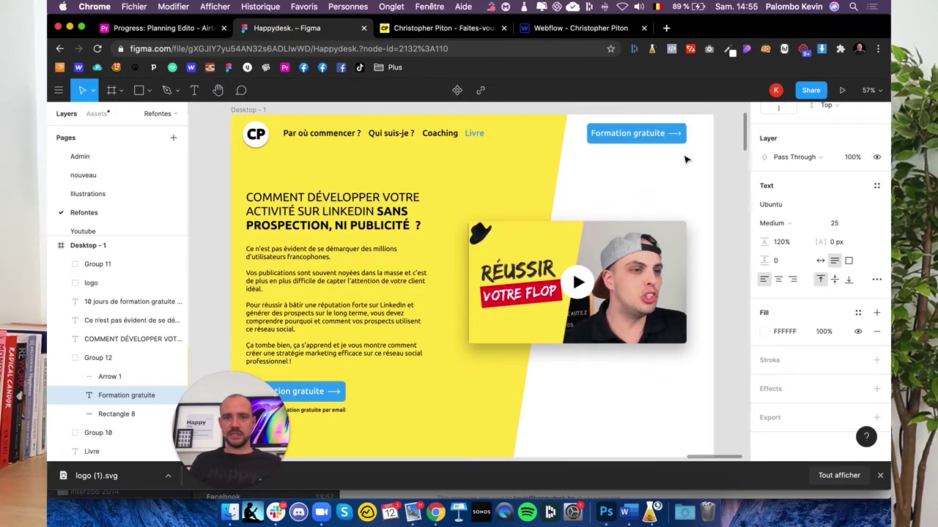
click(110, 375)
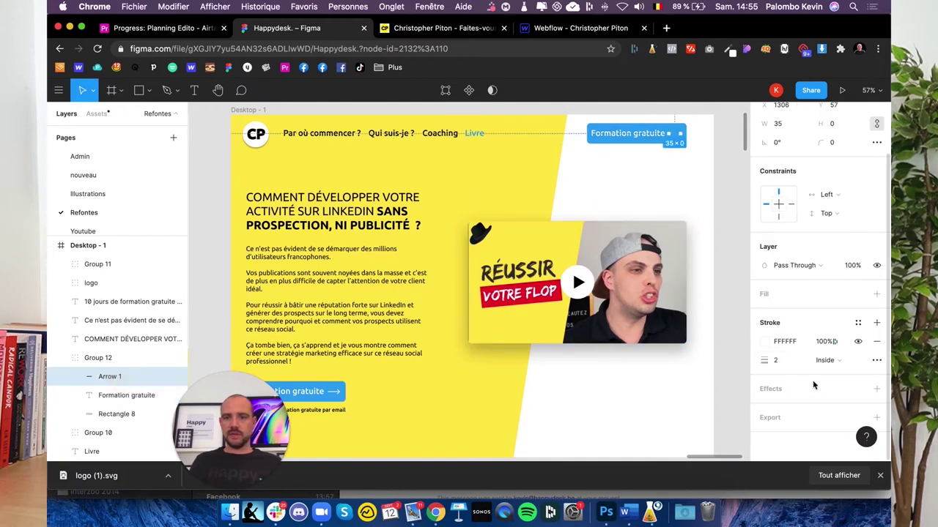
click(875, 418)
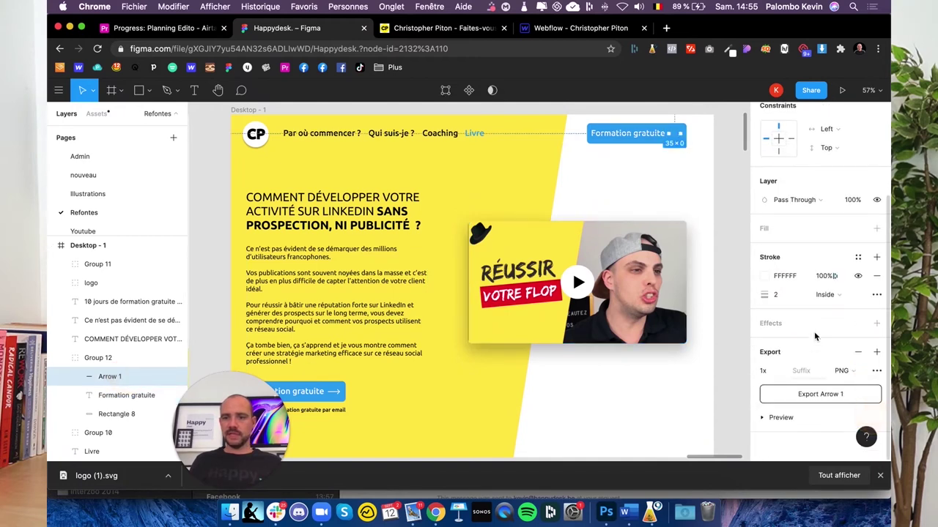
click(843, 370)
click(851, 402)
click(820, 394)
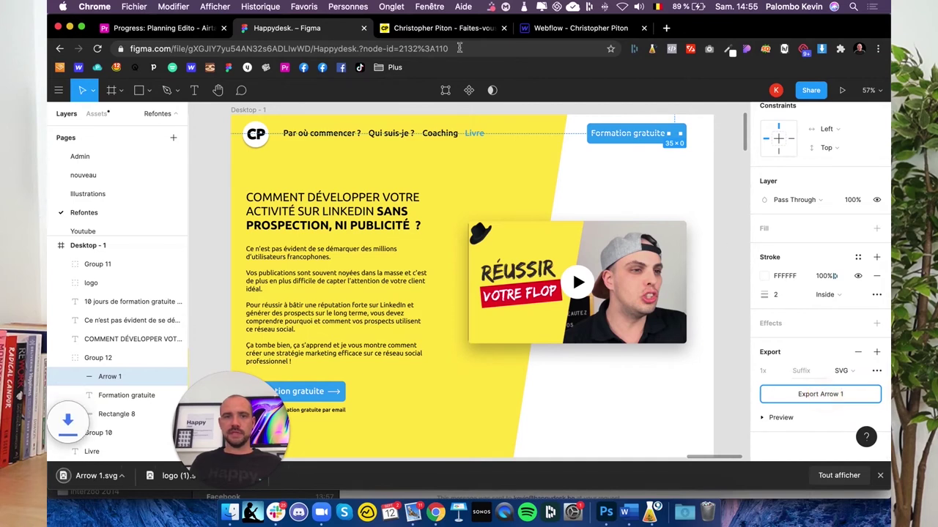
click(554, 29)
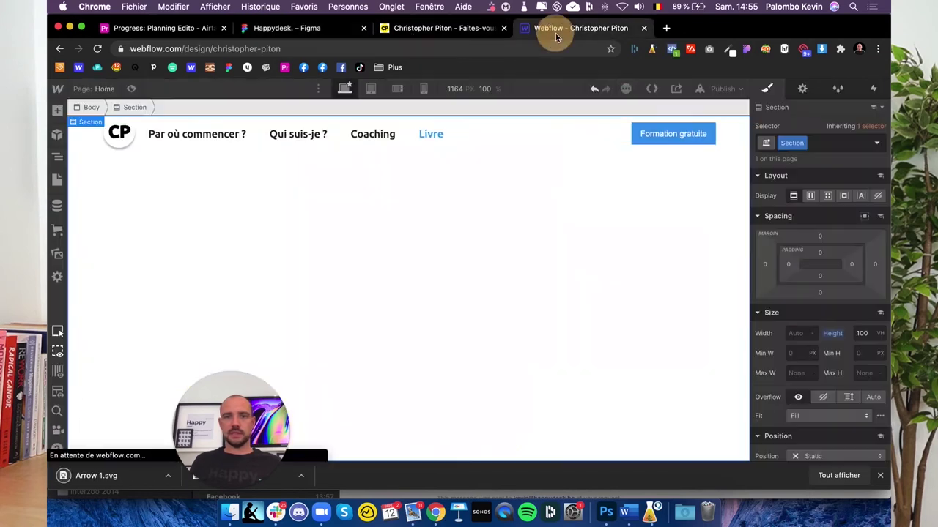
Add a test image beside the Formation gratuite button, then delete it
click(700, 135)
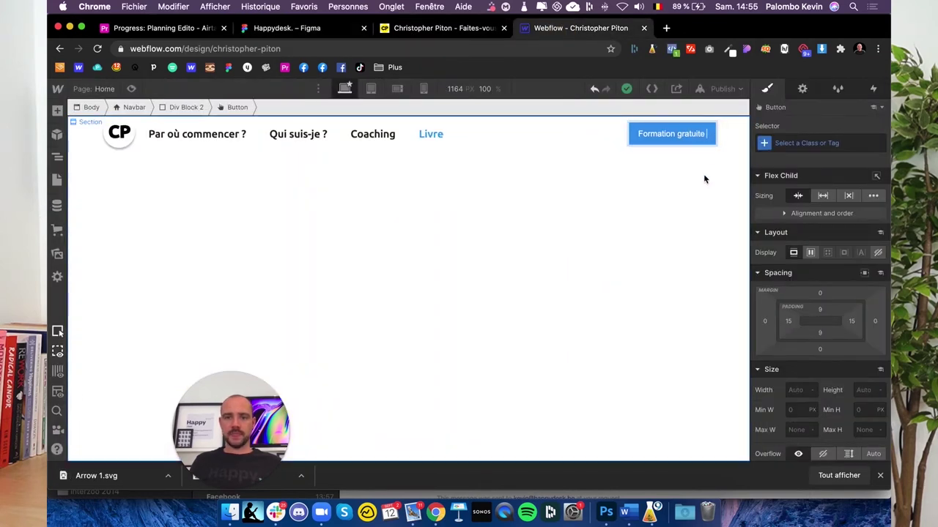
click(58, 161)
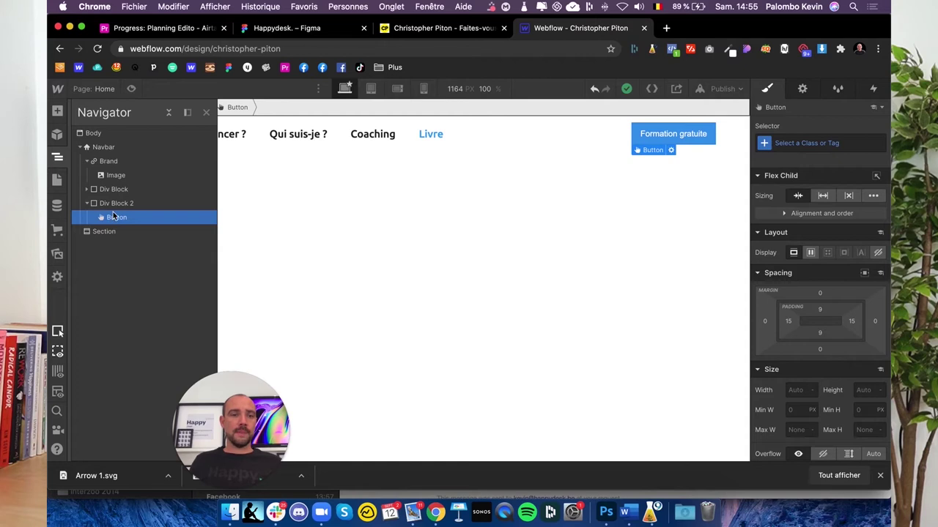
click(57, 111)
scroll(102, 330, down, 4)
scroll(102, 352, down, 5)
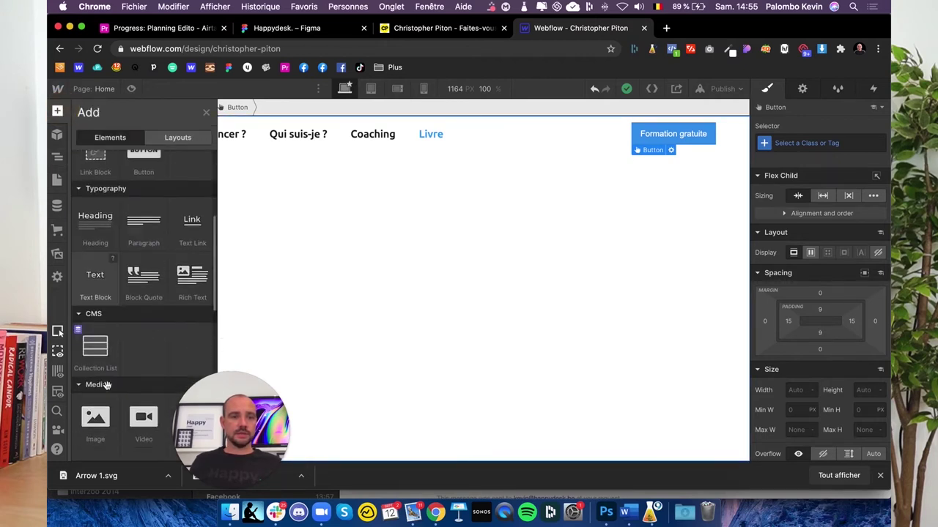
click(97, 388)
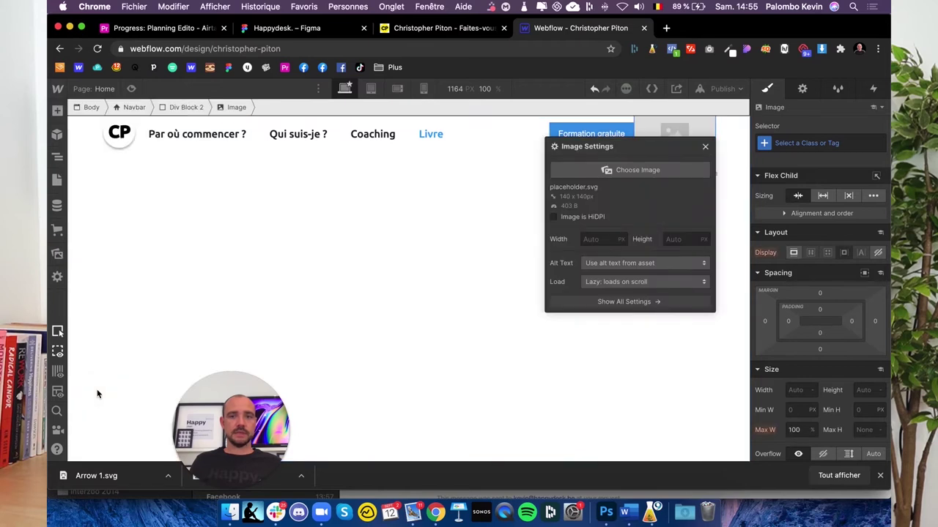
click(57, 156)
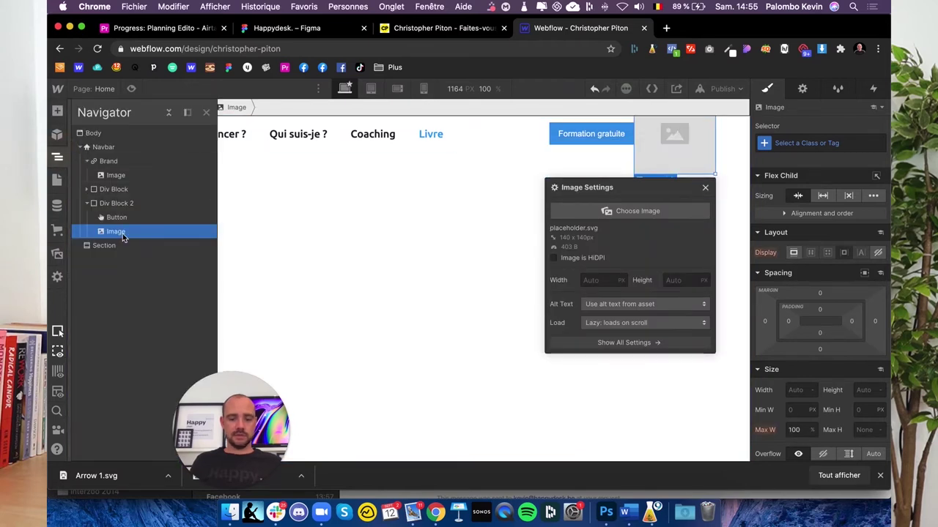
key(Delete)
key(Delete)
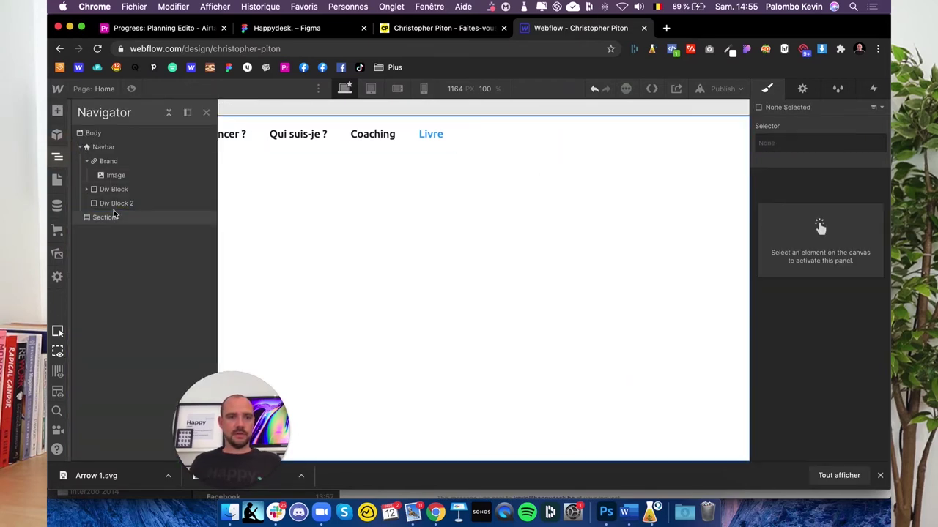
Delete the Formation gratuite button and add an empty div block inside Div Block 2
click(109, 203)
mouse_move(58, 89)
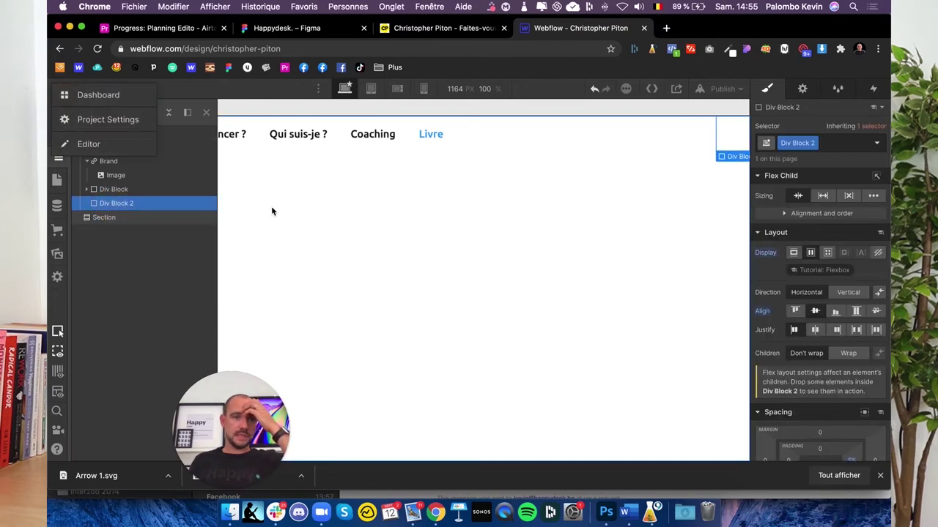
click(271, 209)
click(58, 157)
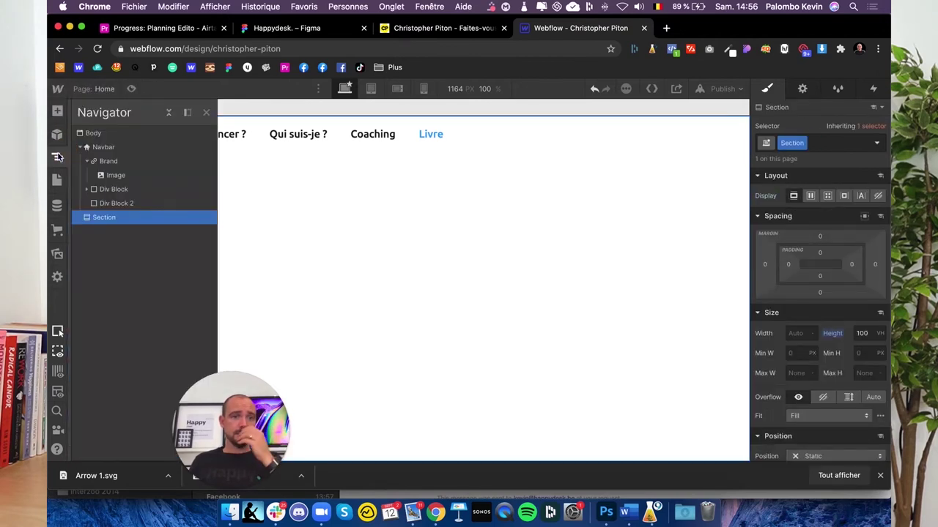
click(120, 204)
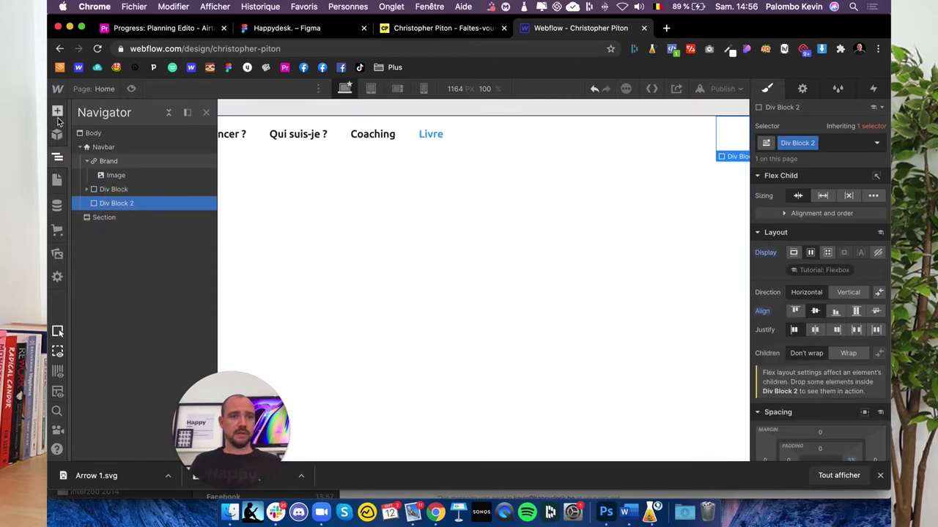
click(57, 111)
click(103, 322)
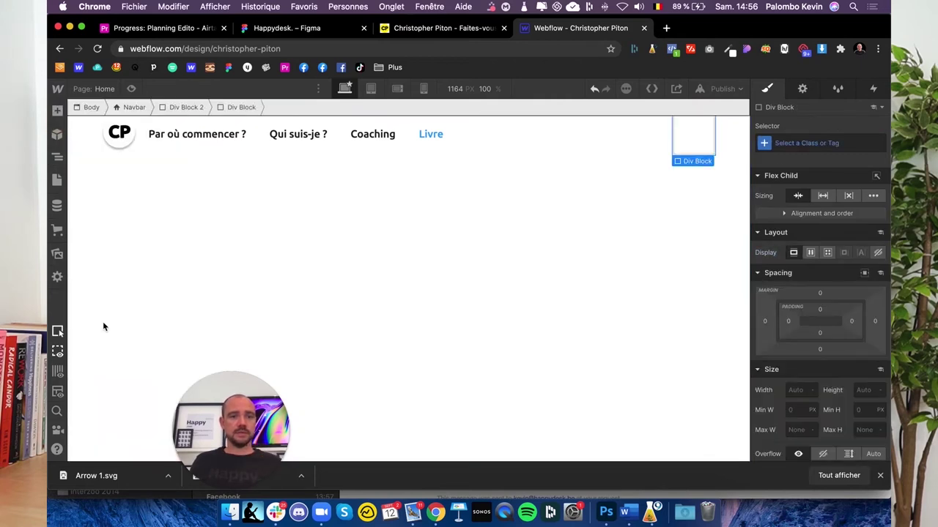
key(Escape)
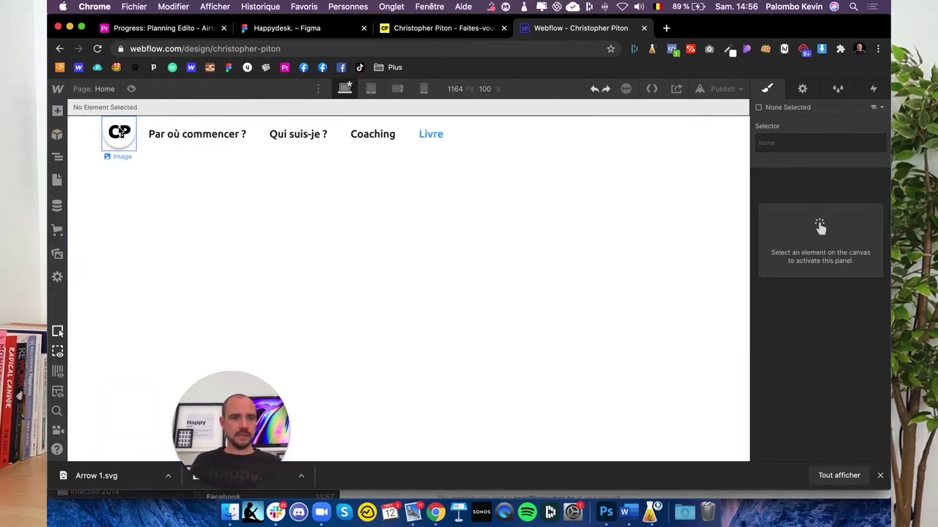
click(57, 112)
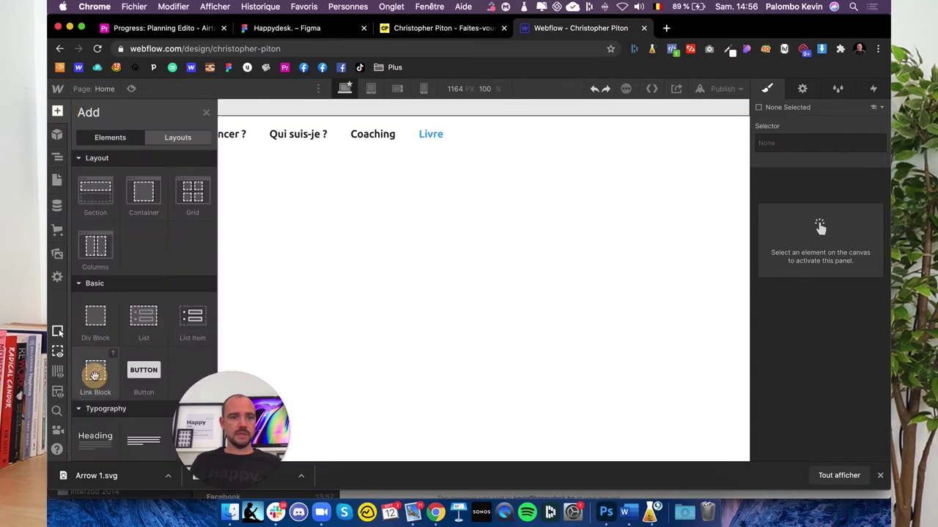
Add a Link Block nested in Div Block 2, with a Text Block inside it
click(94, 376)
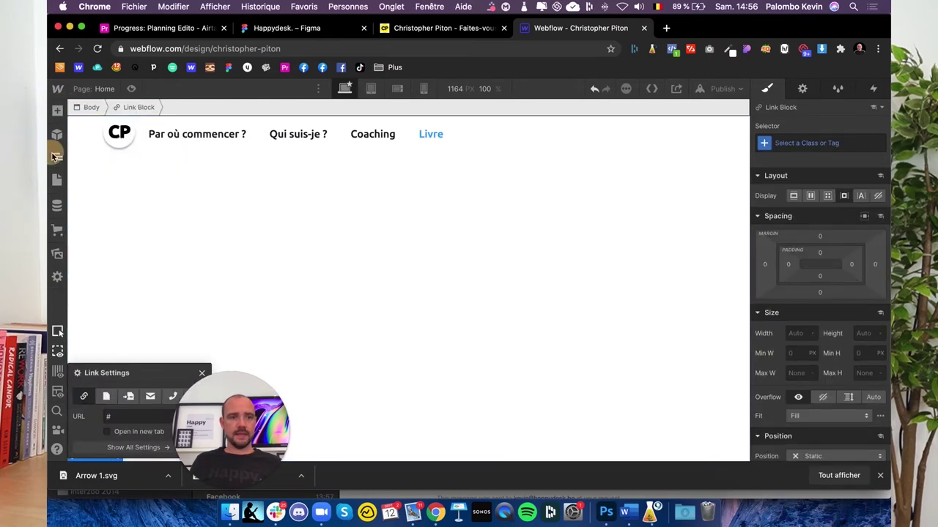
click(57, 156)
mouse_move(93, 233)
mouse_down()
mouse_move(101, 219)
mouse_move(115, 220)
mouse_up()
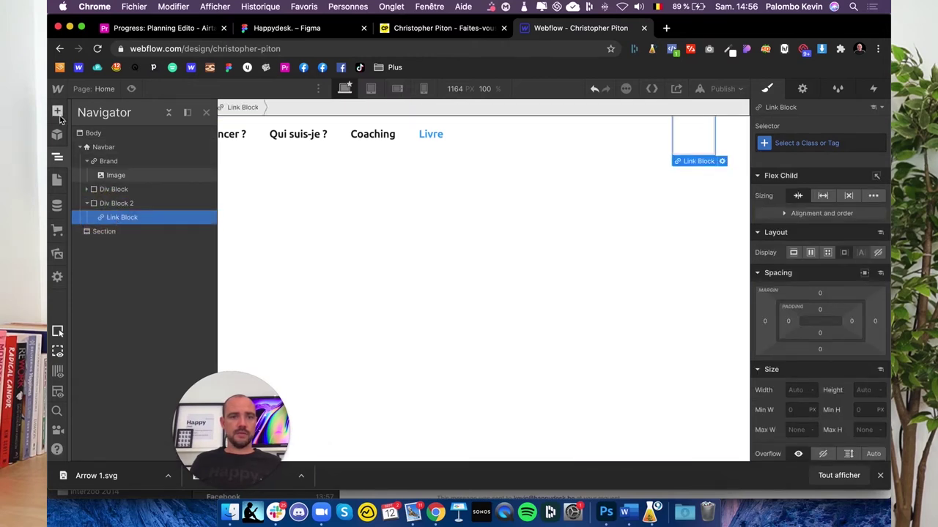
key(a)
scroll(101, 416, down, 2)
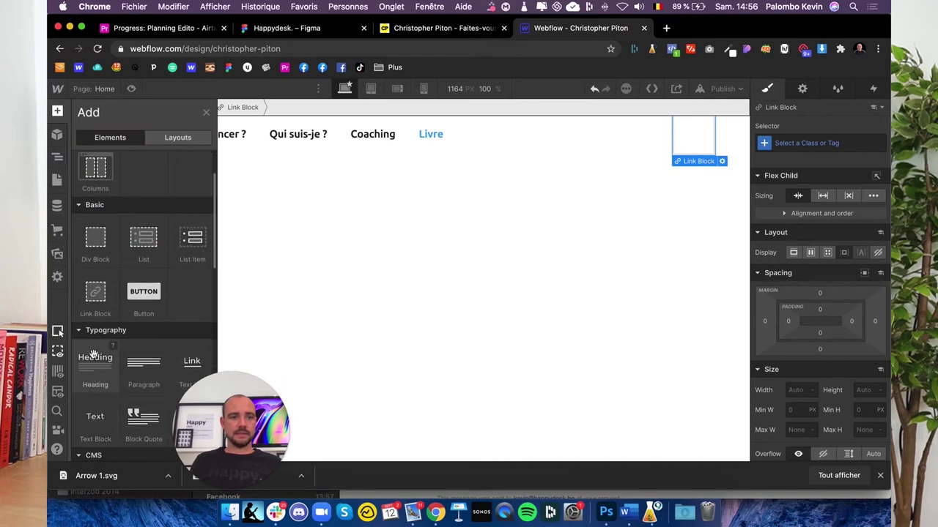
click(102, 421)
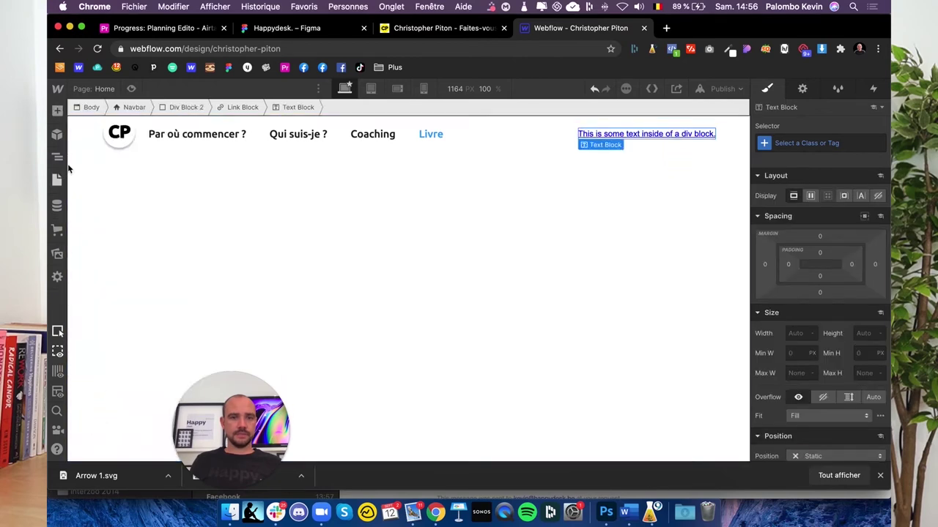
double_click(623, 136)
Enter 'Formation gratuite' as the text and remove the underline from text and link
text(Formation gratuite)
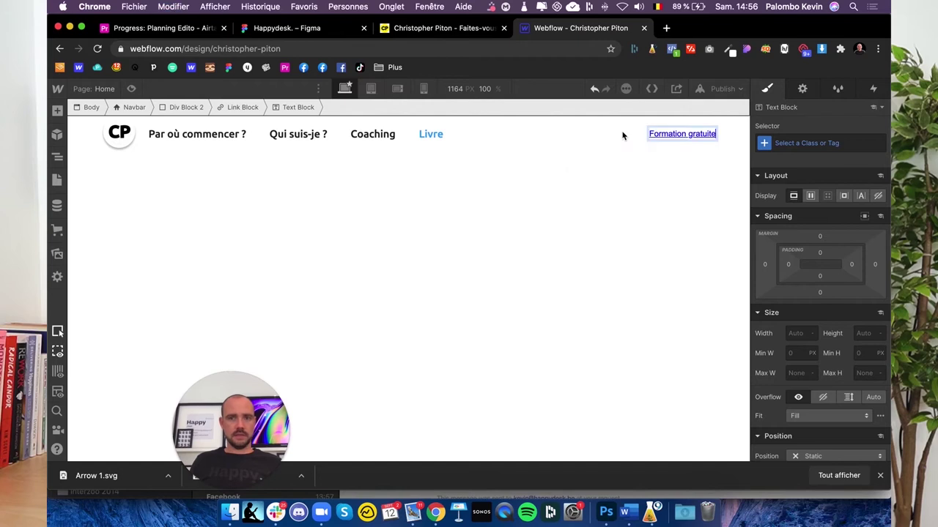
key(Escape)
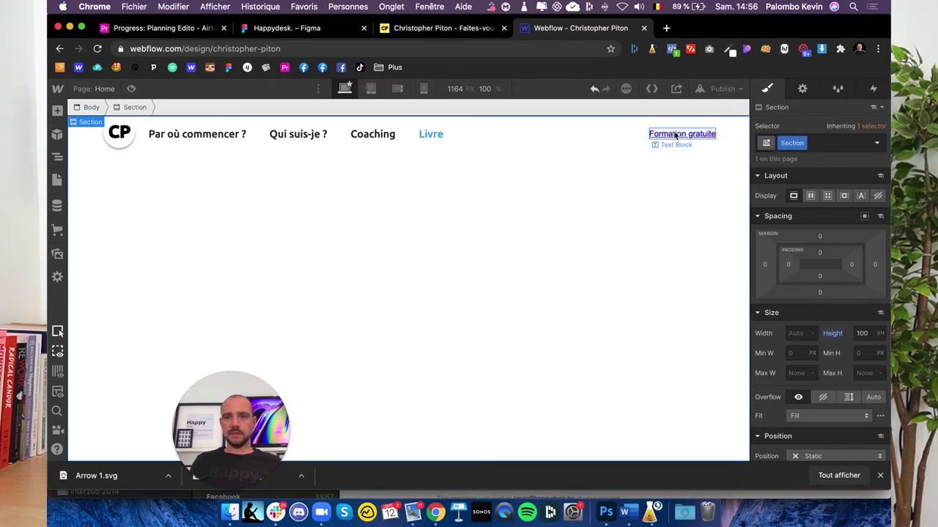
scroll(825, 366, down, 5)
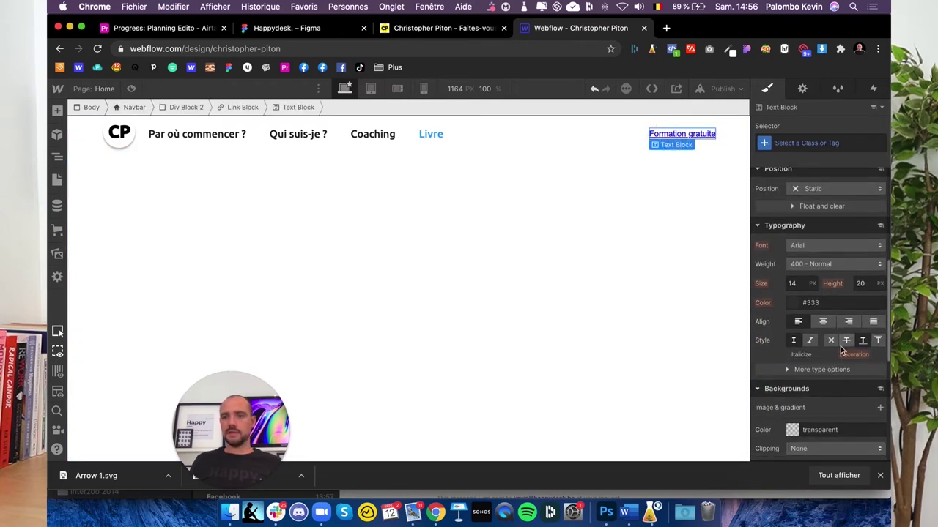
click(833, 343)
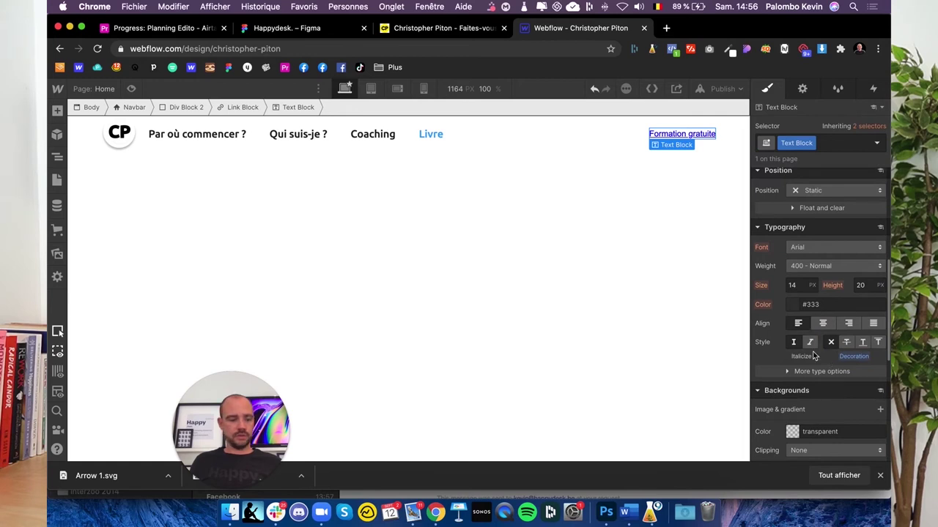
click(57, 157)
click(121, 217)
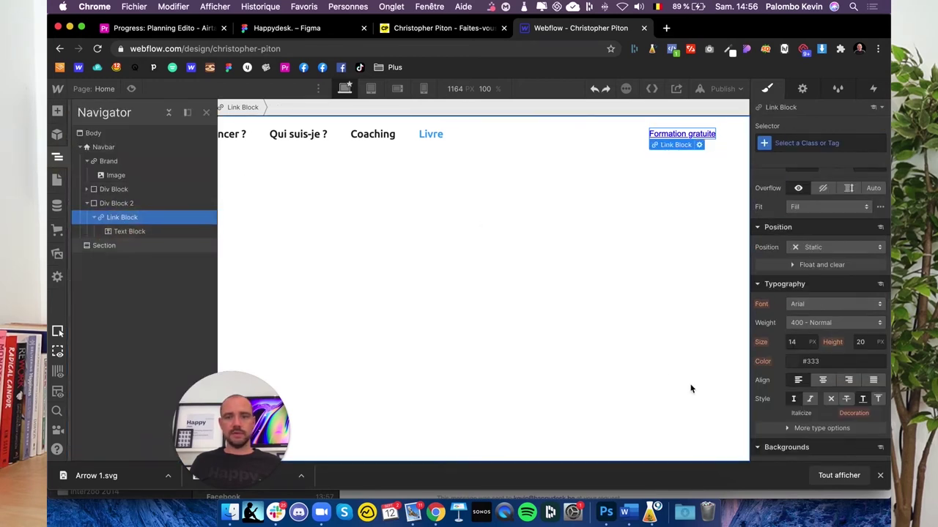
click(831, 398)
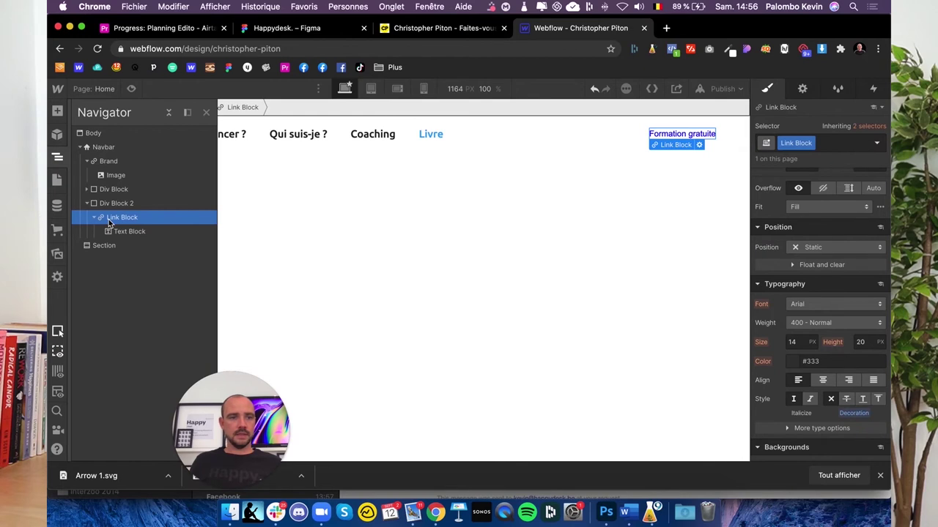
Apply the Ubuntu font to the Formation gratuite link
click(813, 305)
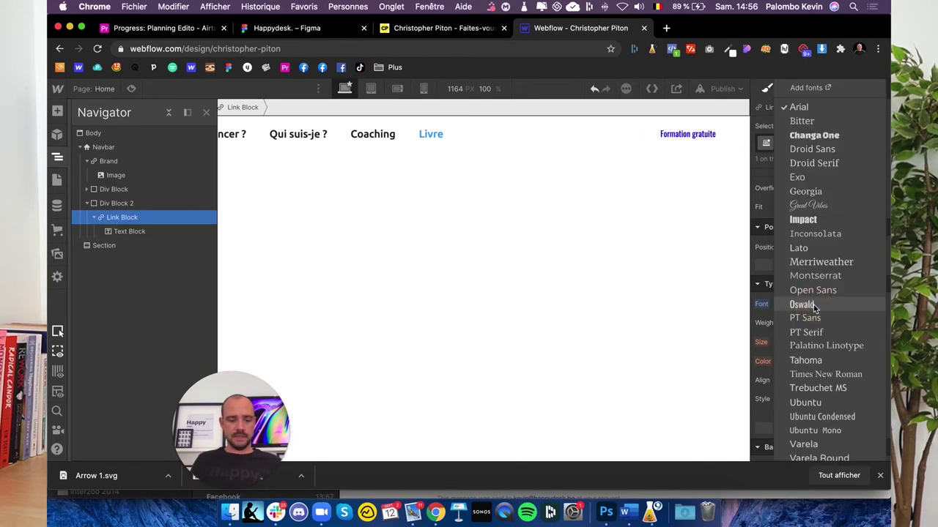
key(u)
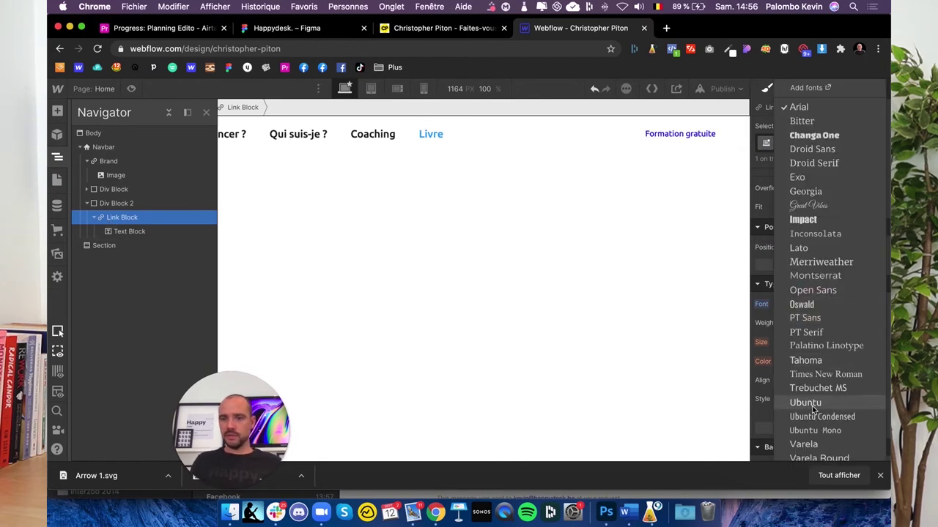
click(806, 403)
click(795, 342)
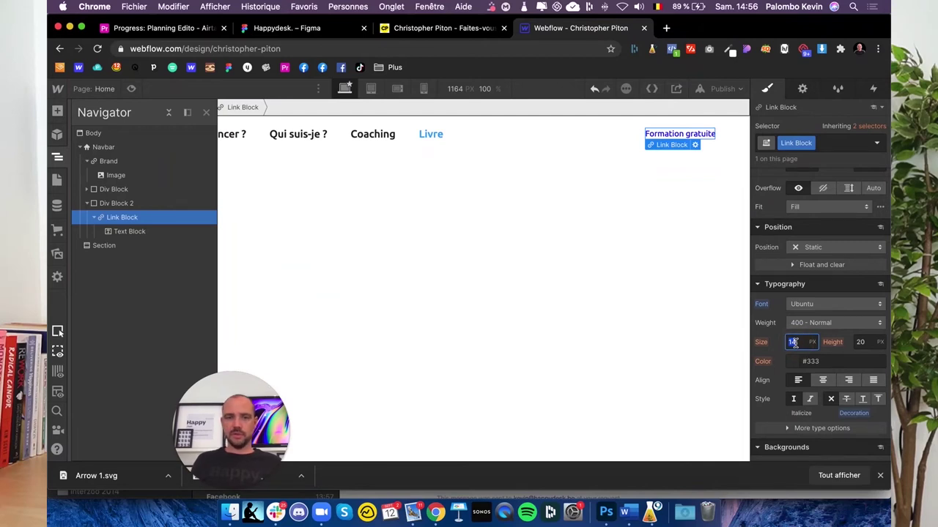
click(374, 134)
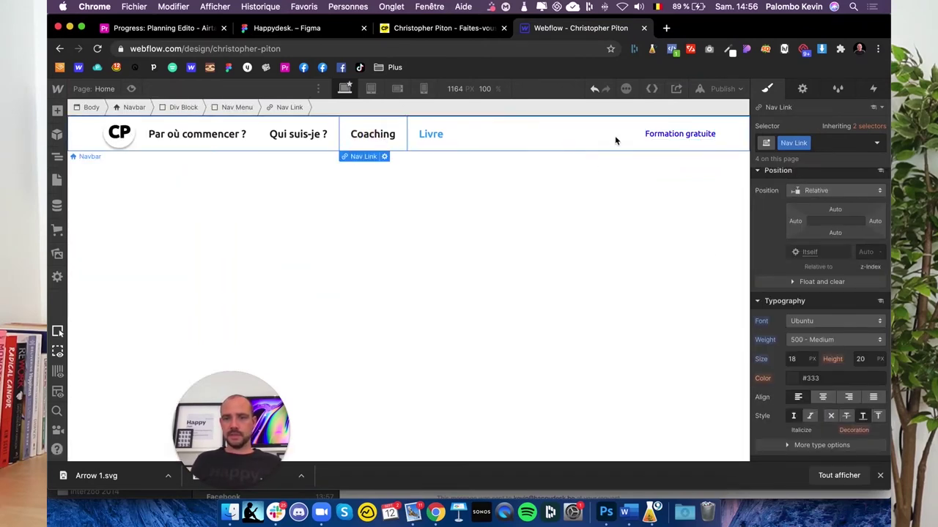
Set the Formation gratuite text to 18 px in white
click(665, 136)
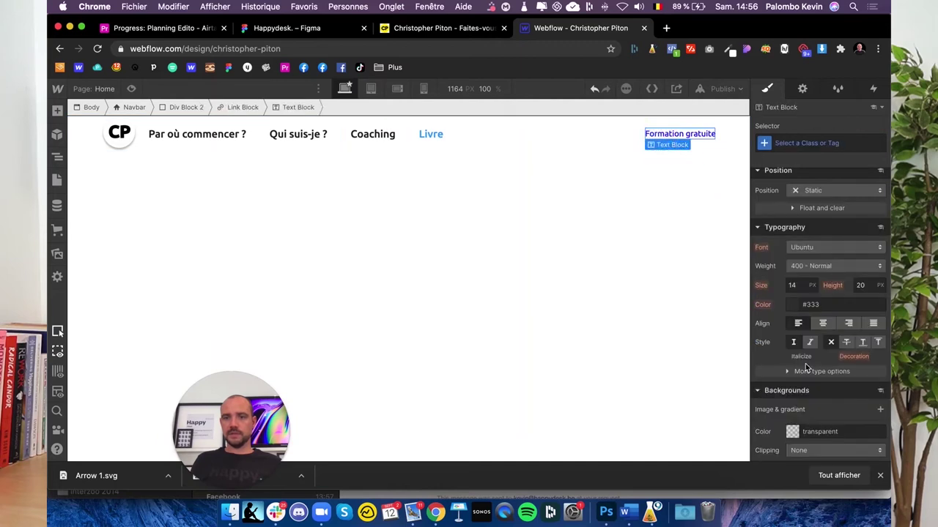
double_click(795, 285)
text(18)
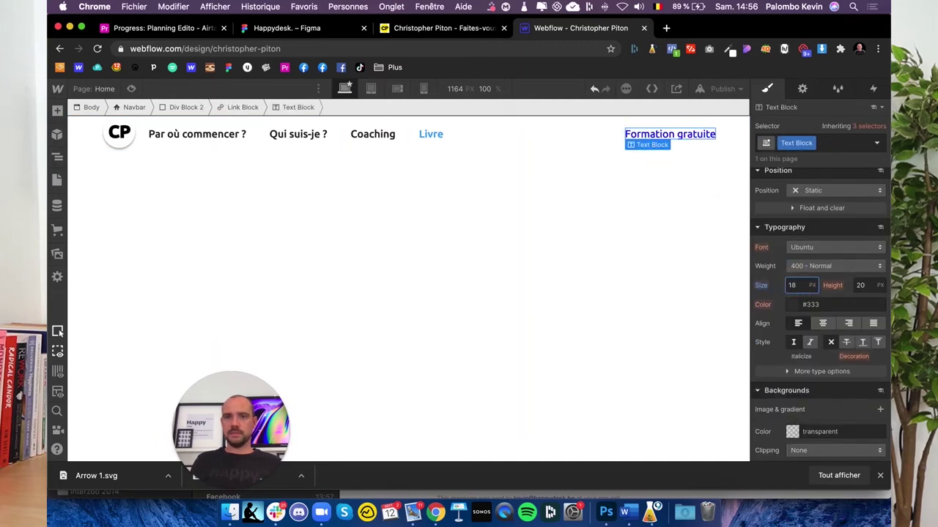
click(794, 306)
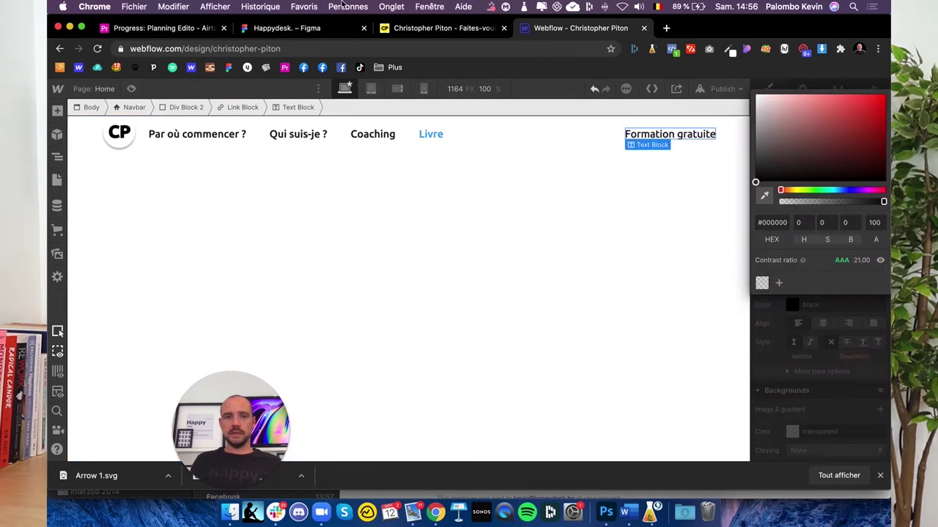
drag(769, 166, 707, 27)
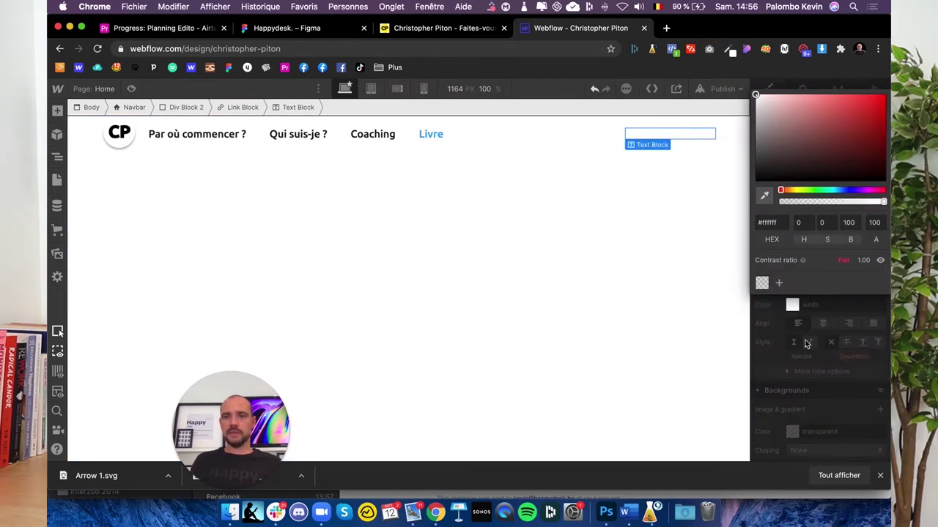
click(57, 157)
click(117, 301)
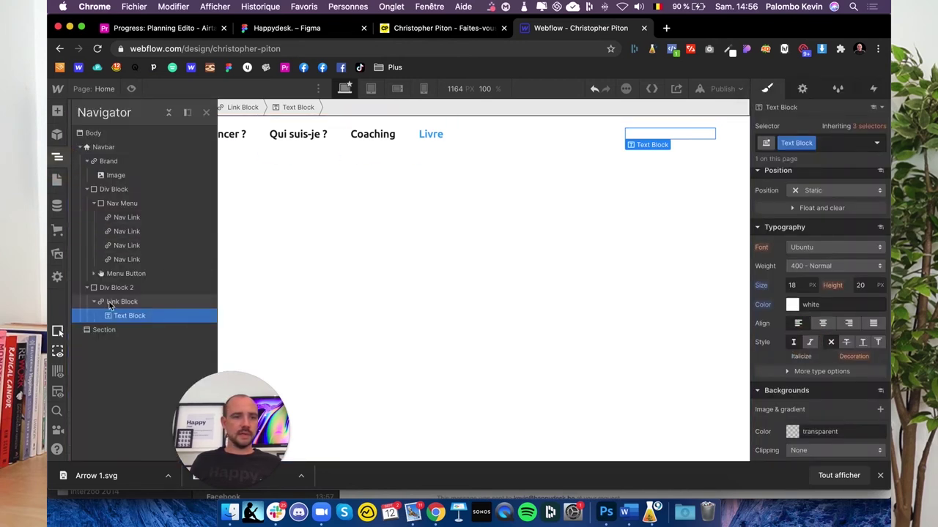
Give the Formation gratuite link block 27 px padding on every side
scroll(826, 277, up, 5)
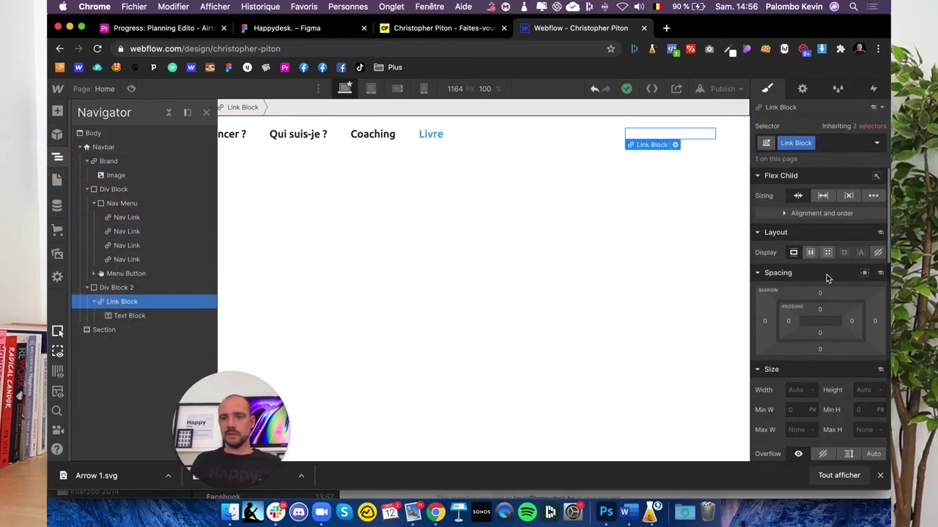
drag(824, 309, 824, 314)
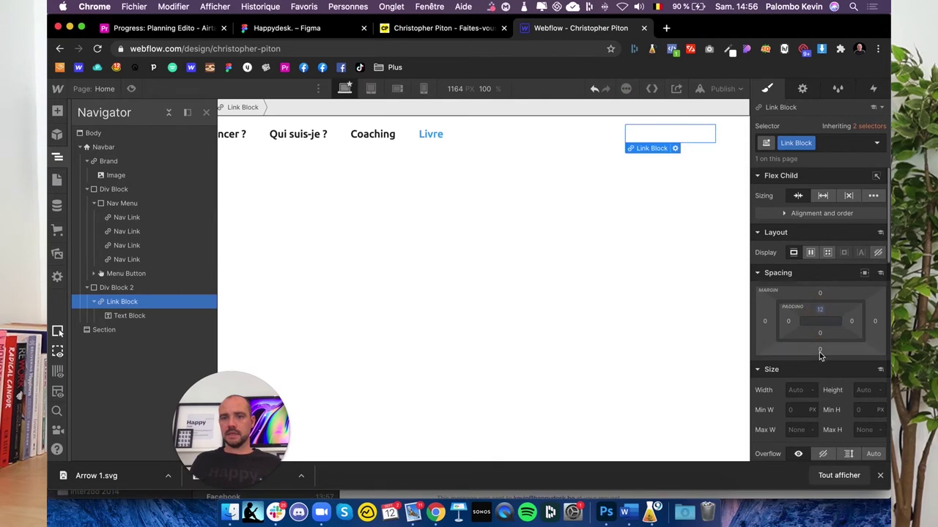
scroll(824, 317, down, 4)
scroll(822, 293, up, 3)
drag(822, 287, 821, 271)
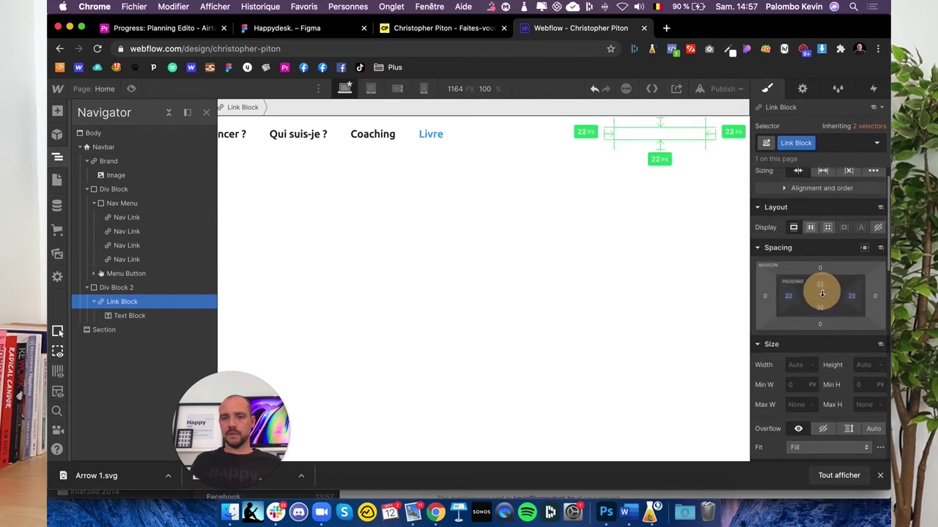
scroll(821, 330, down, 5)
scroll(805, 397, down, 2)
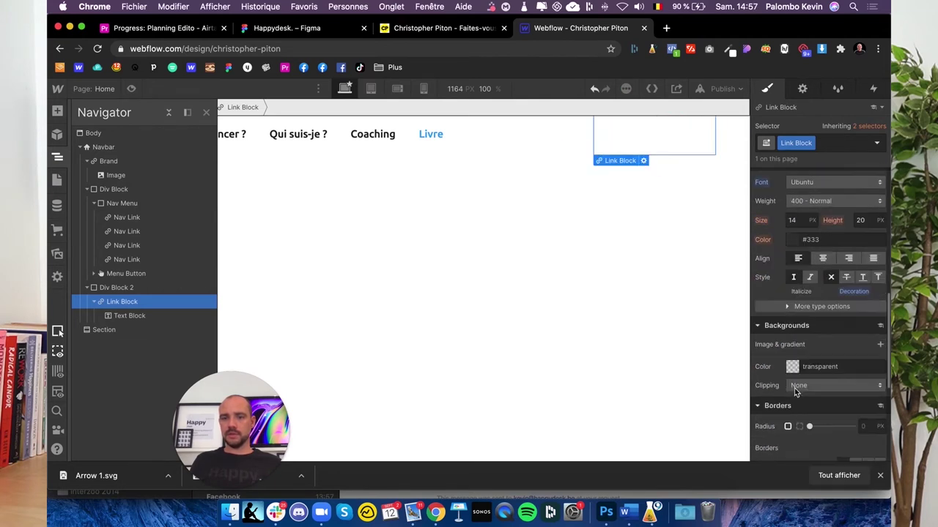
scroll(795, 387, down, 3)
Set the link block's background to the Livre link's blue #2ba5f2 using the eyedropper
click(792, 294)
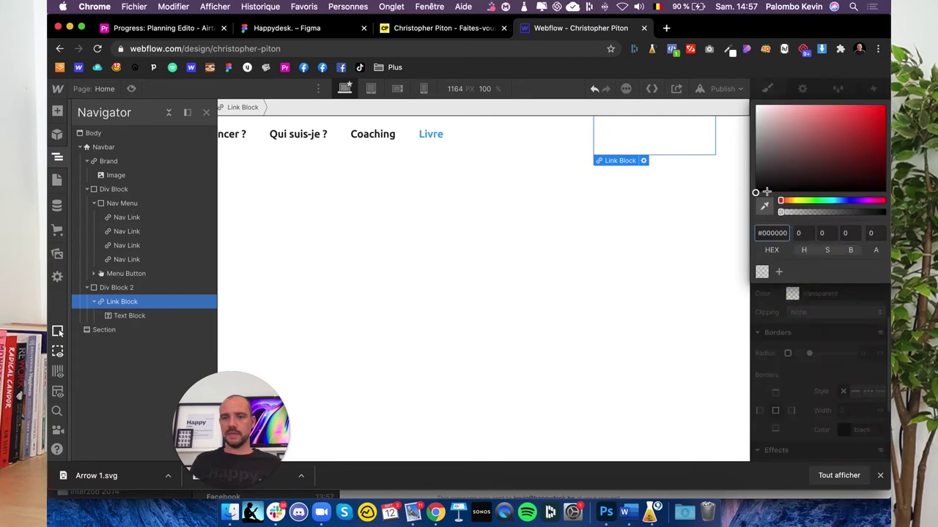
drag(767, 192, 866, 185)
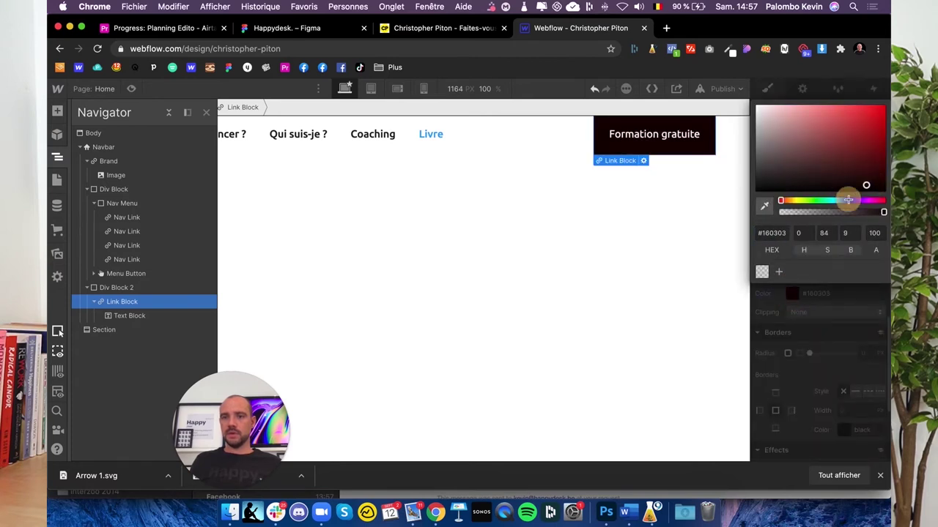
click(851, 201)
click(764, 205)
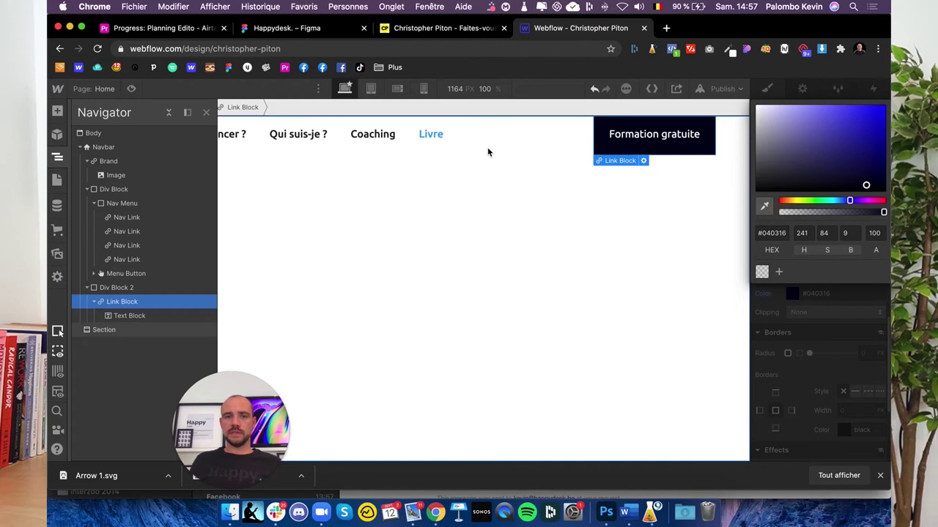
click(423, 138)
click(829, 340)
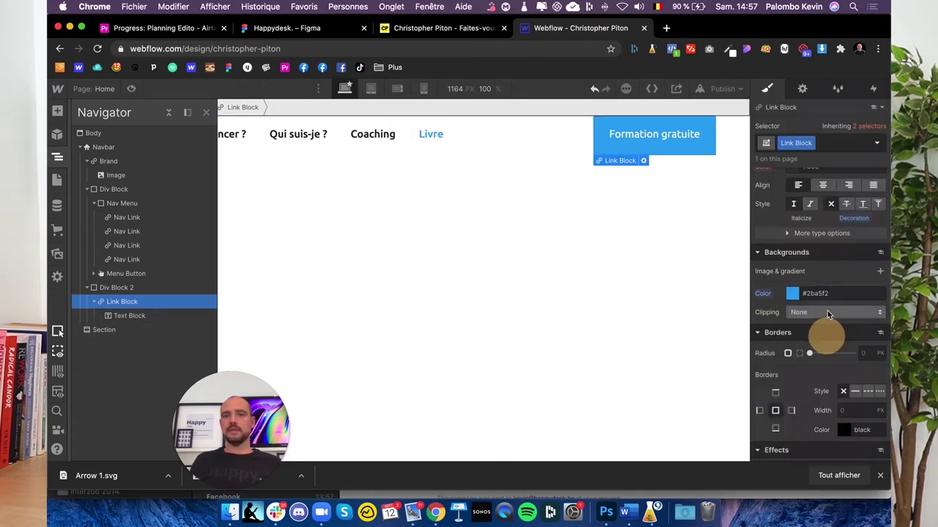
scroll(828, 256, up, 5)
scroll(824, 242, up, 5)
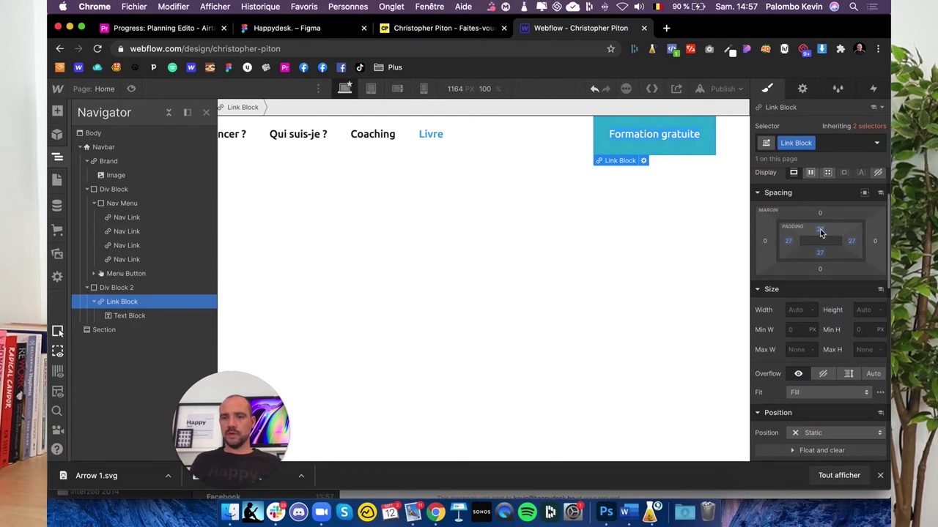
Set the button's top and bottom padding to 10 px
click(821, 231)
text(20)
key(Return)
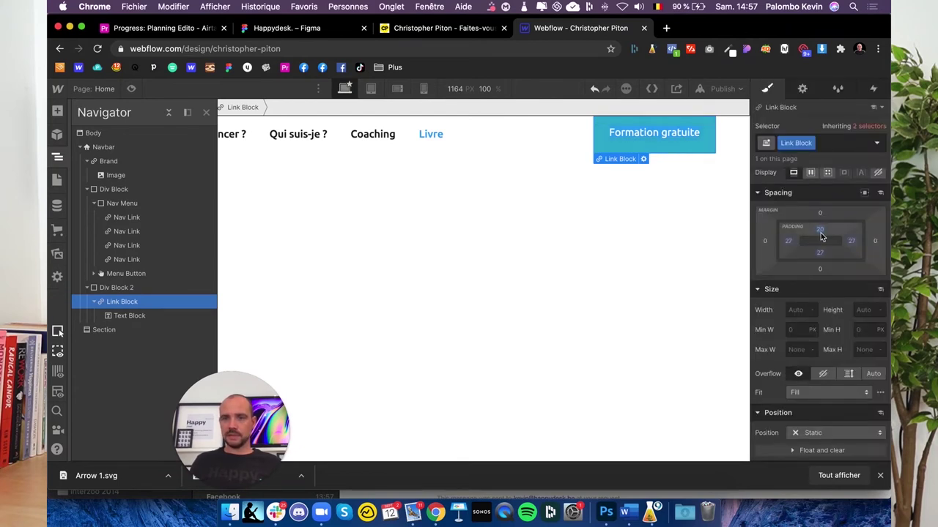
click(820, 232)
text(10)
key(Return)
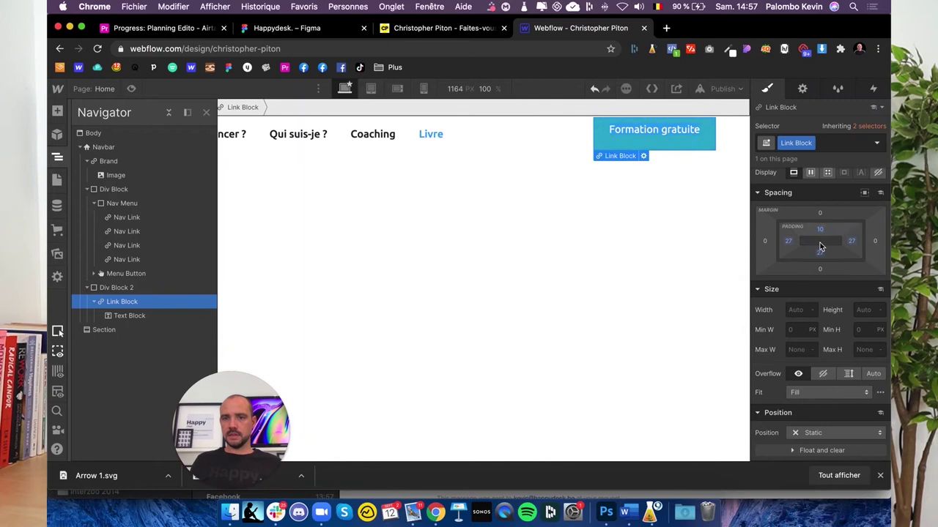
click(820, 249)
text(10)
key(Return)
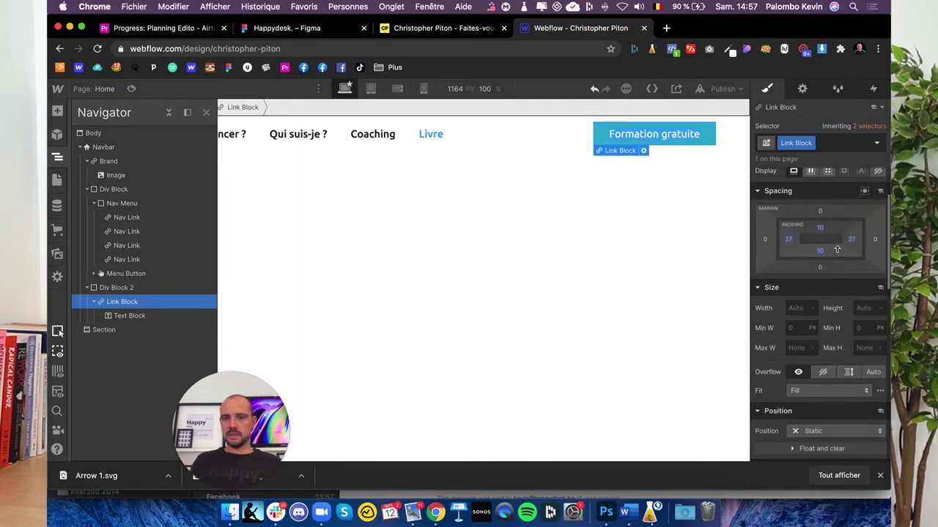
Set the button's left and right padding to 15 px
scroll(843, 245, down, 1)
click(854, 234)
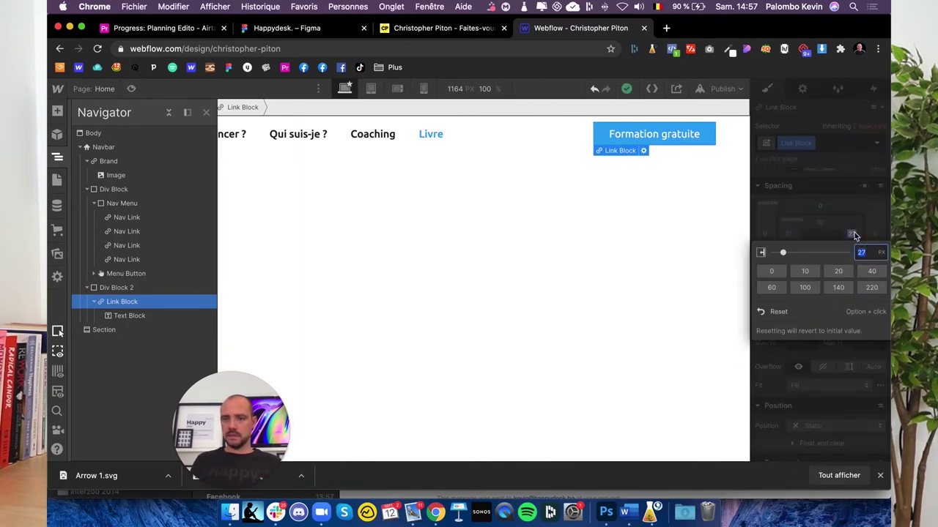
key(Return)
scroll(791, 233, down, 1)
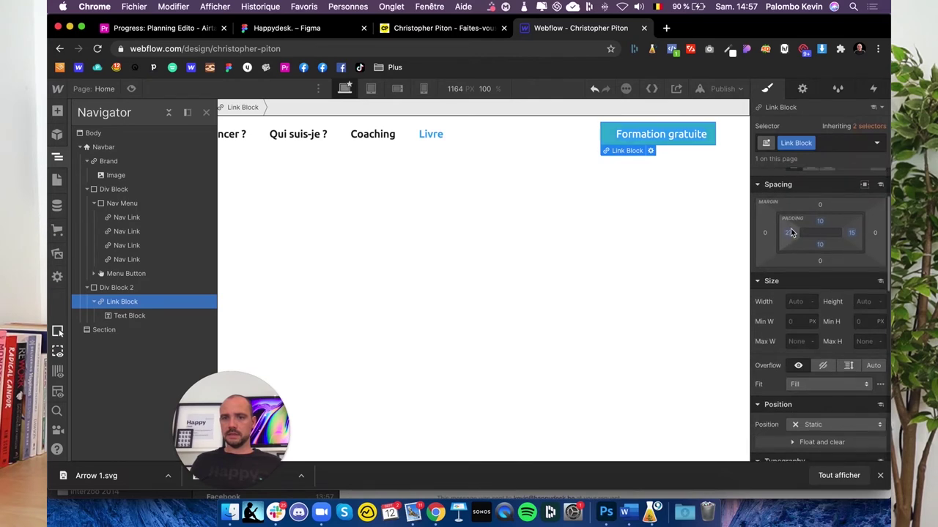
click(788, 234)
text(15)
key(Return)
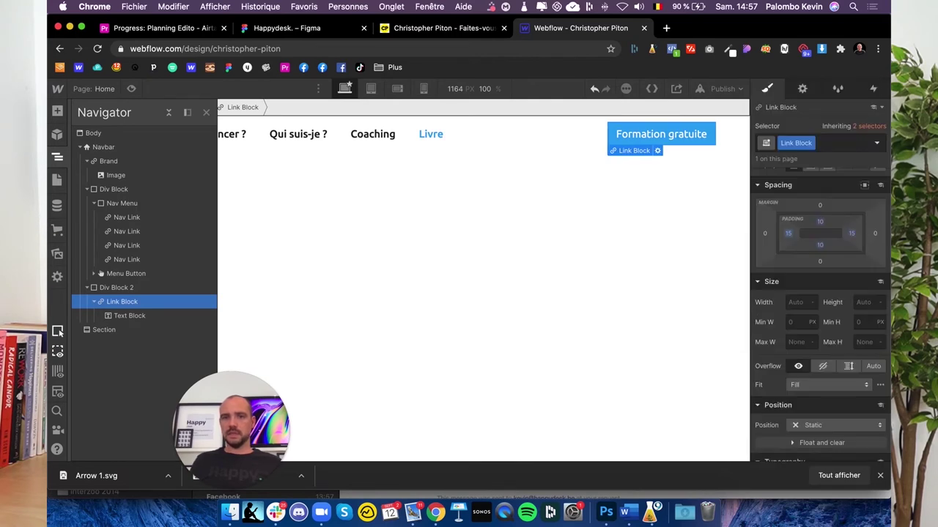
Round the button's corners with a 10 px border radius
scroll(795, 335, down, 4)
scroll(784, 352, down, 3)
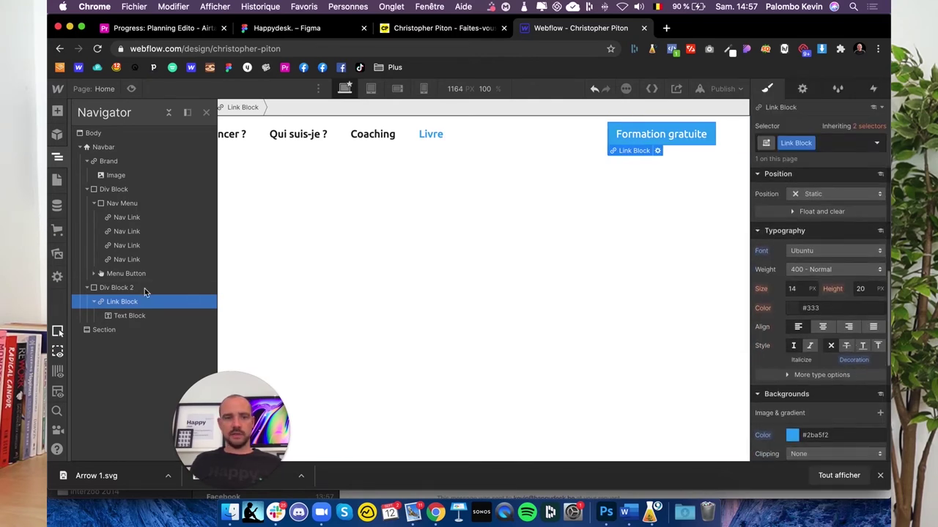
scroll(773, 375, down, 2)
scroll(772, 375, down, 3)
click(866, 339)
text(10)
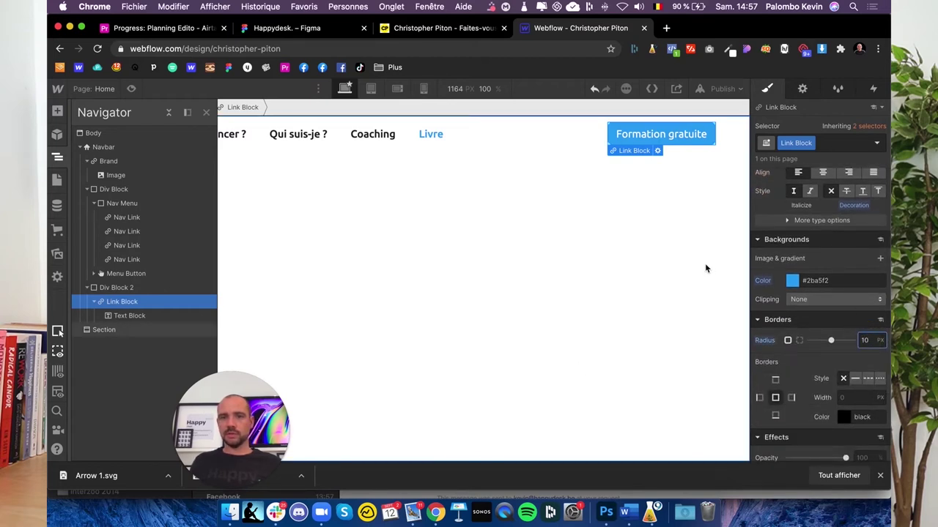
click(129, 316)
Insert an Image element inside the Formation gratuite link block
click(124, 301)
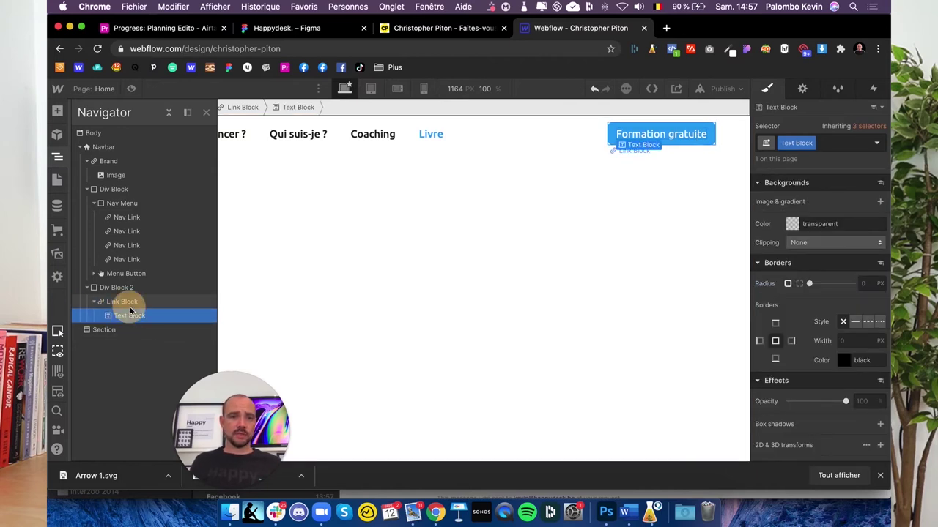
click(57, 110)
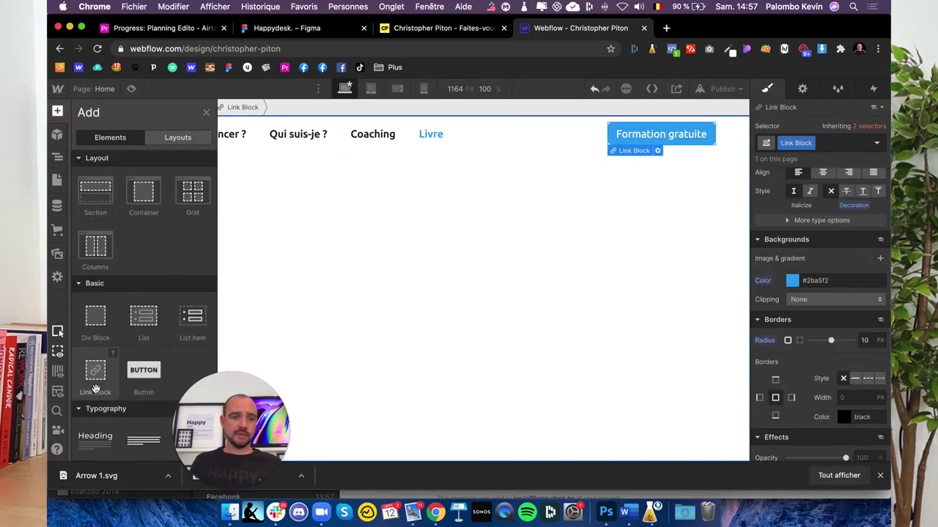
scroll(95, 367, down, 5)
scroll(96, 367, down, 4)
click(95, 307)
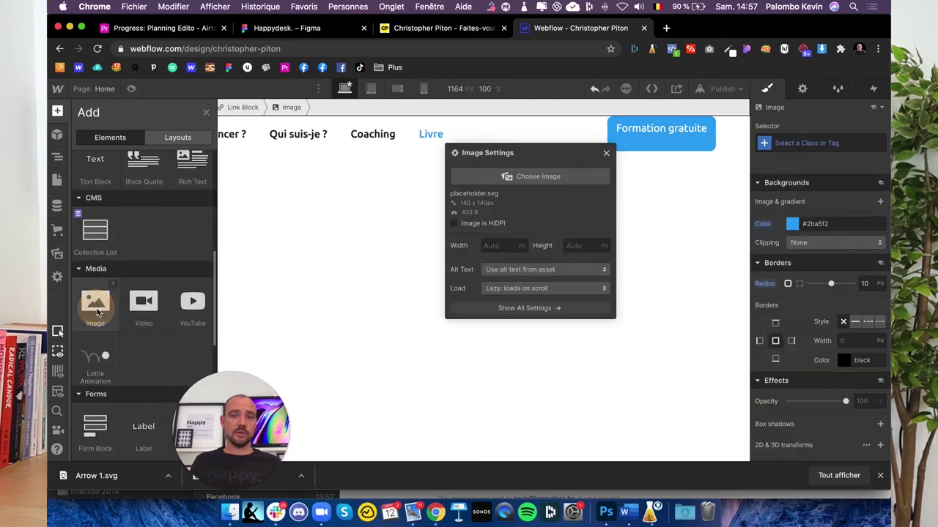
Upload Arrow 1.svg as the image, then reselect the button's Link Block in the Navigator
click(608, 215)
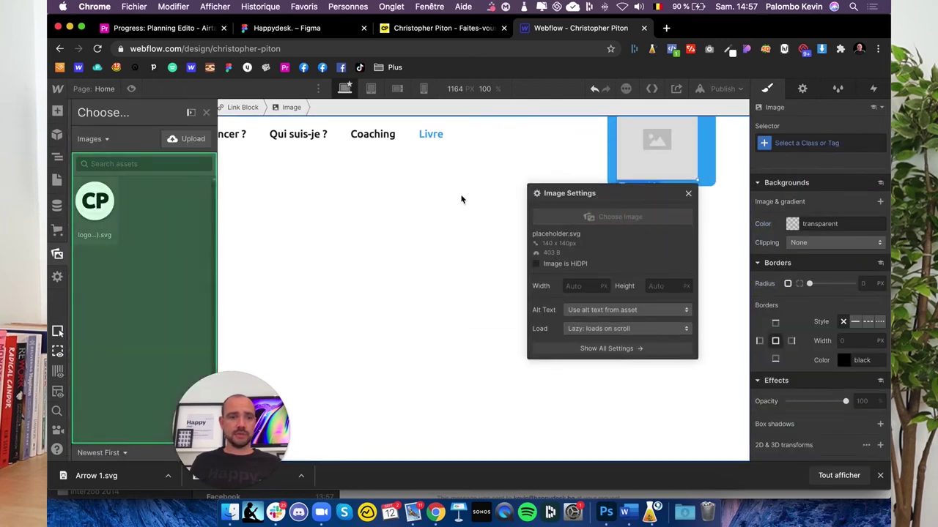
drag(94, 492, 115, 293)
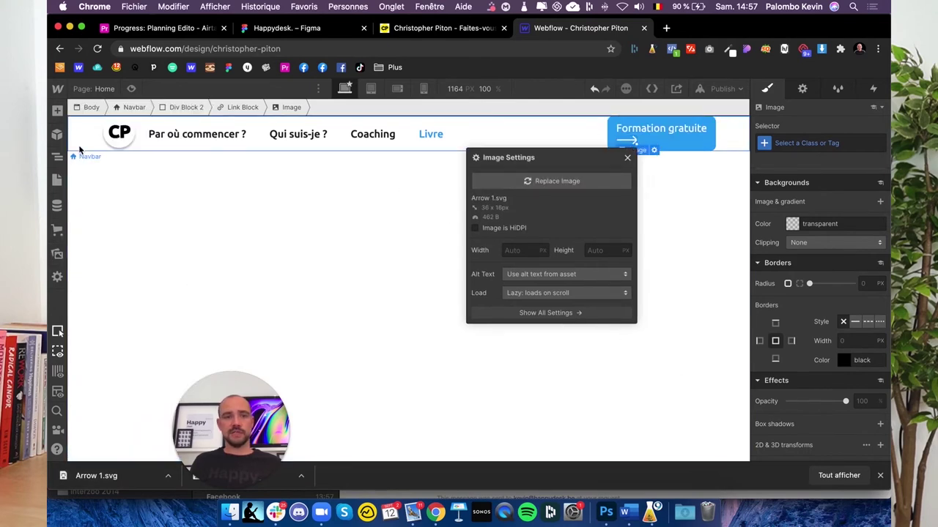
click(58, 156)
click(122, 301)
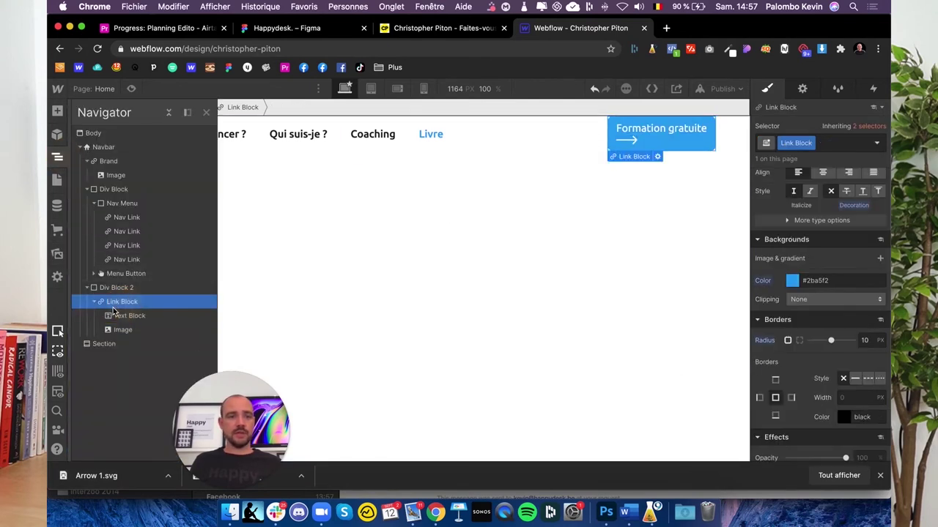
scroll(811, 260, up, 5)
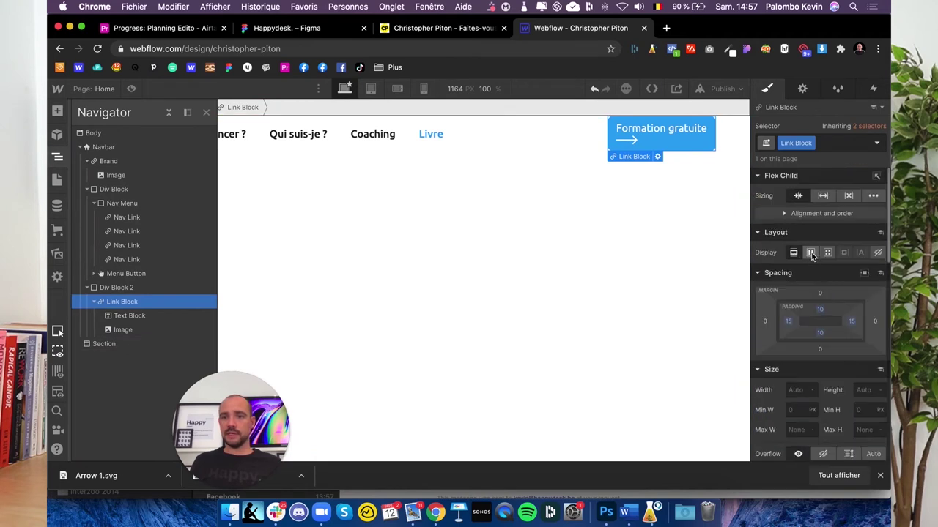
Set the link block to Flex display and give the arrow a 5 px left margin
click(811, 253)
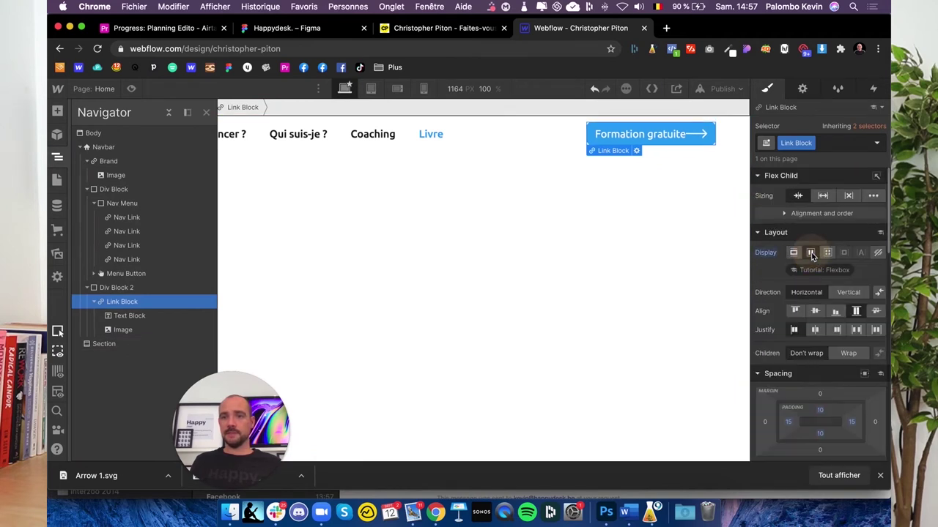
click(126, 330)
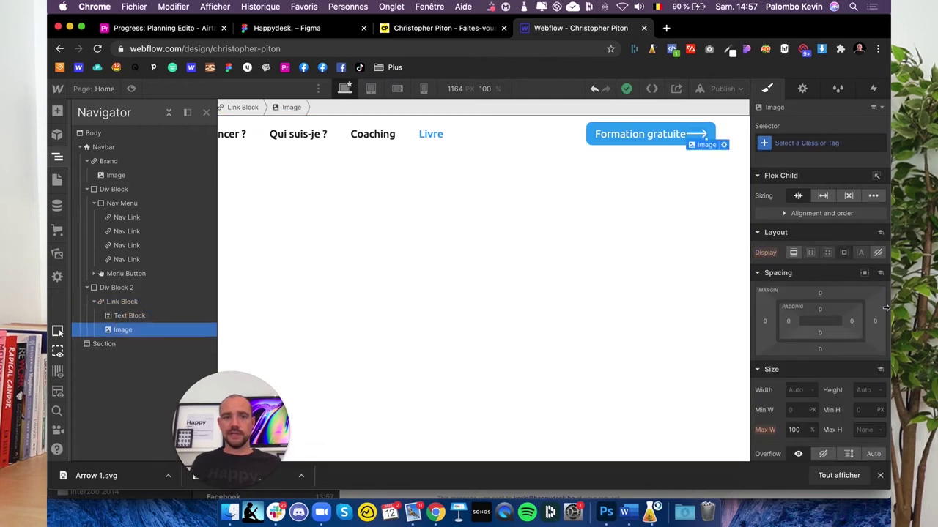
click(789, 323)
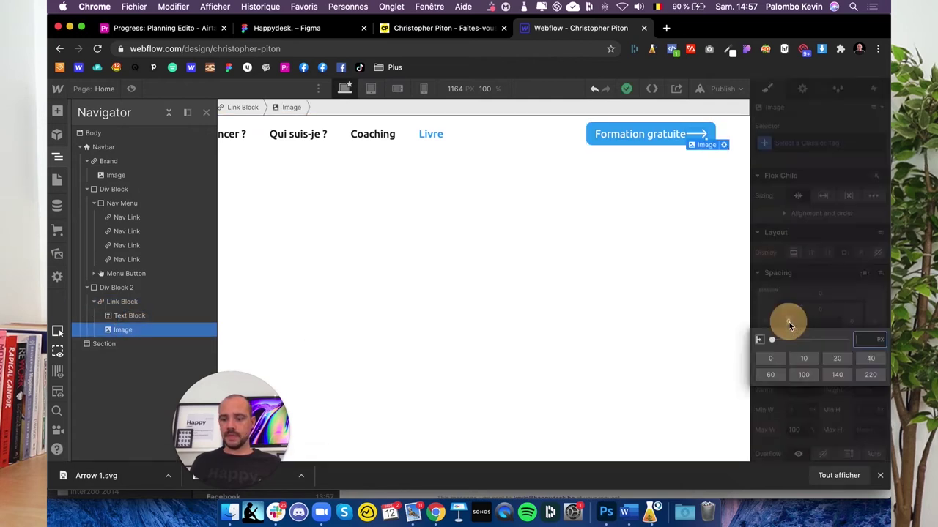
click(769, 319)
click(765, 323)
text(10)
key(Return)
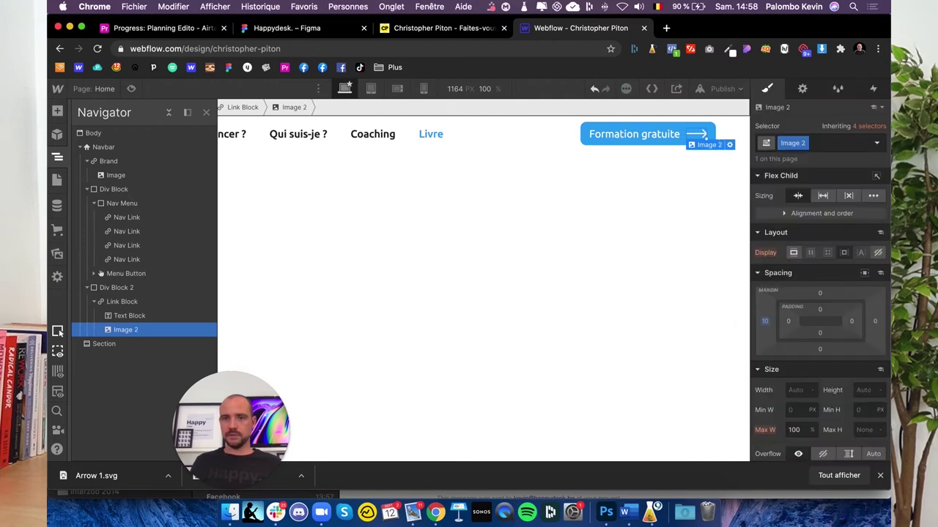
click(768, 324)
text(5)
key(Return)
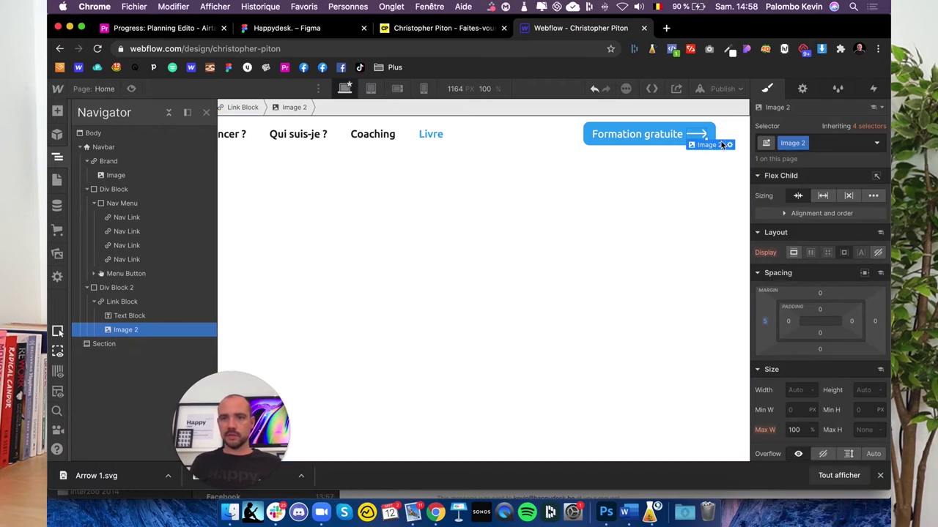
Mark the arrow image HiDPI and set its width to 25 px
click(730, 145)
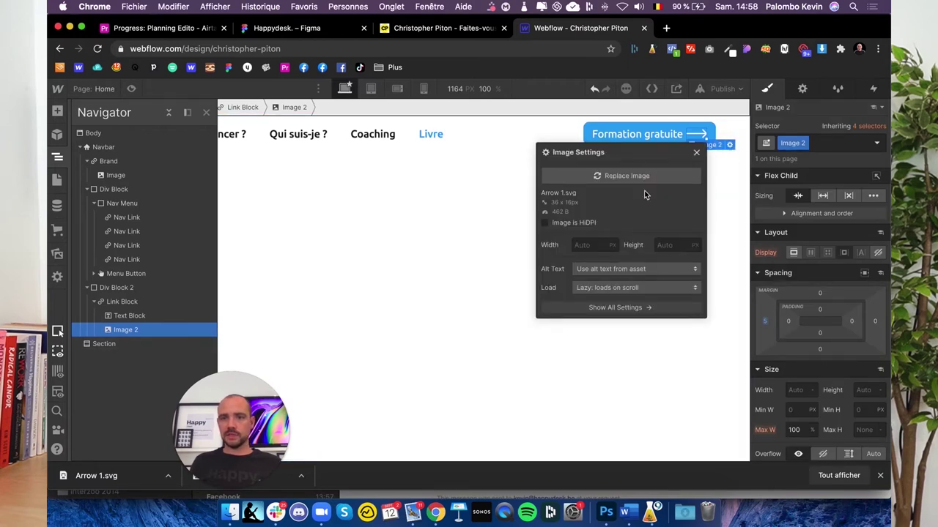
click(564, 222)
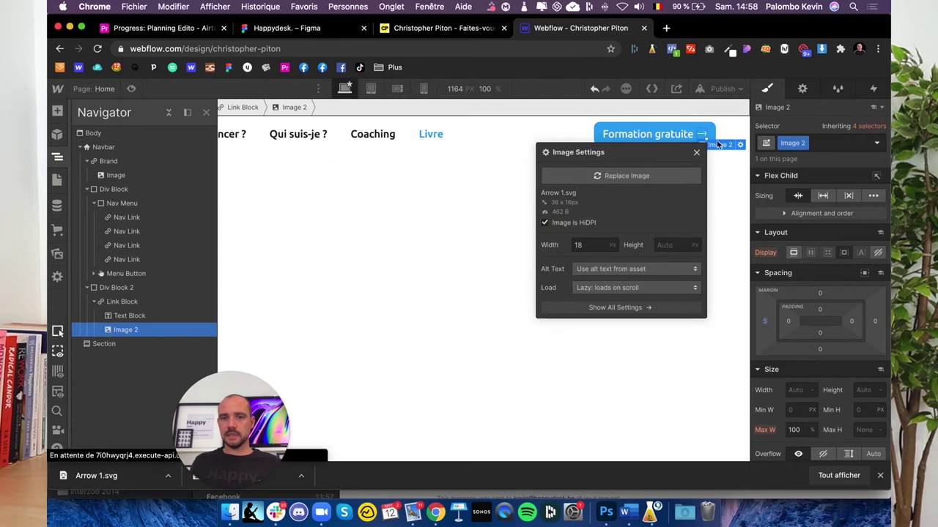
click(600, 247)
text(25)
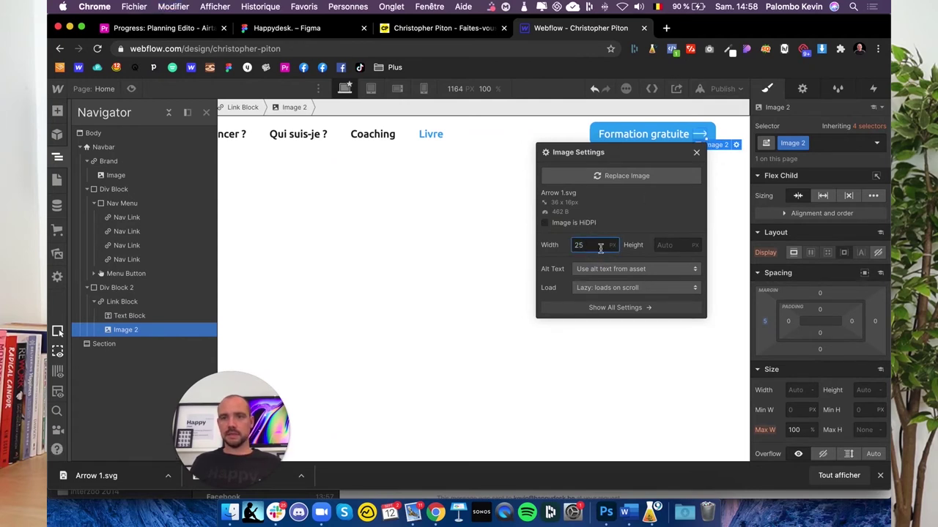
click(444, 268)
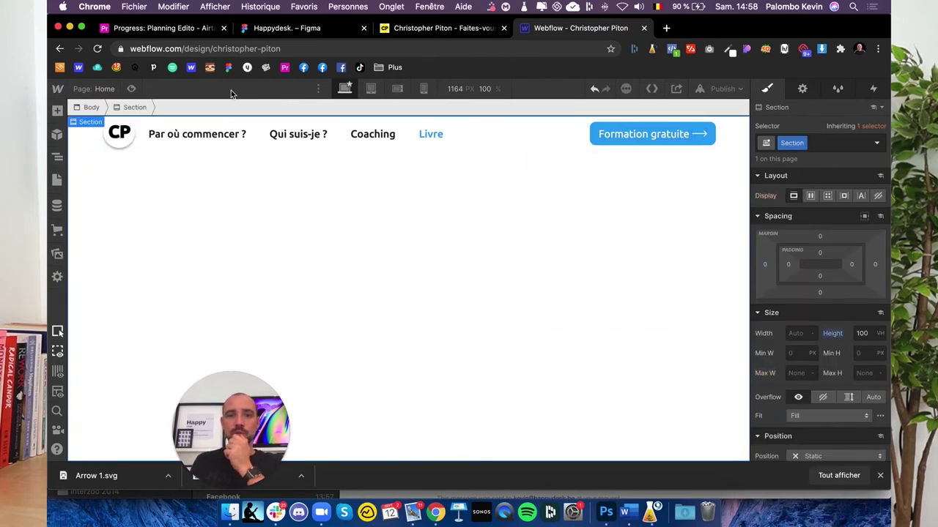
click(131, 89)
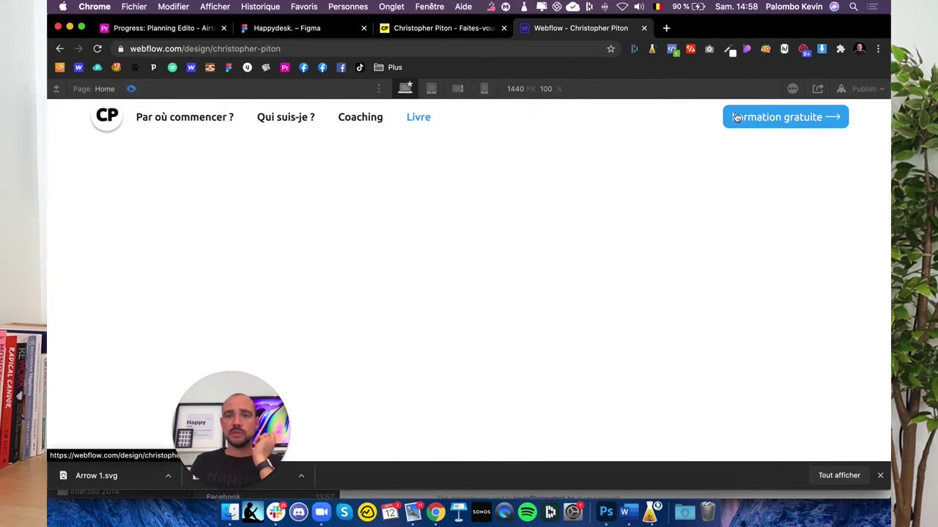
click(131, 89)
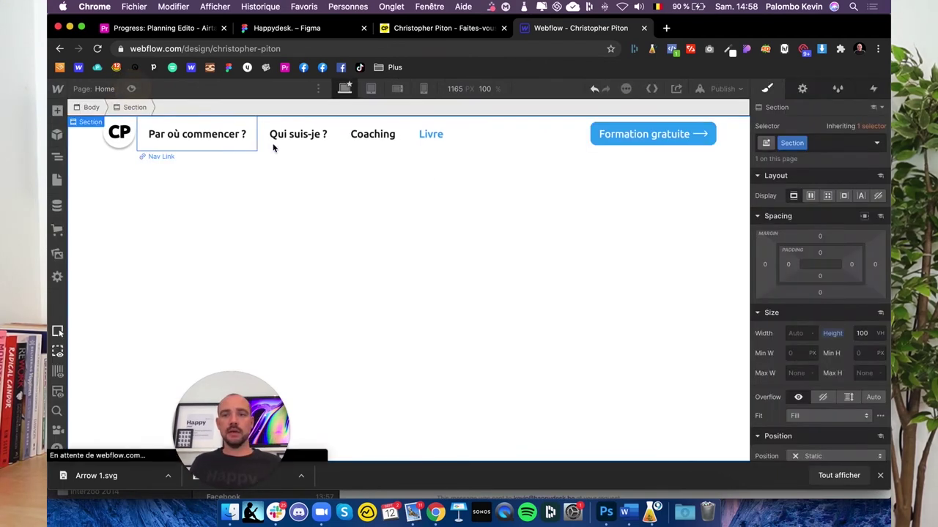
click(85, 142)
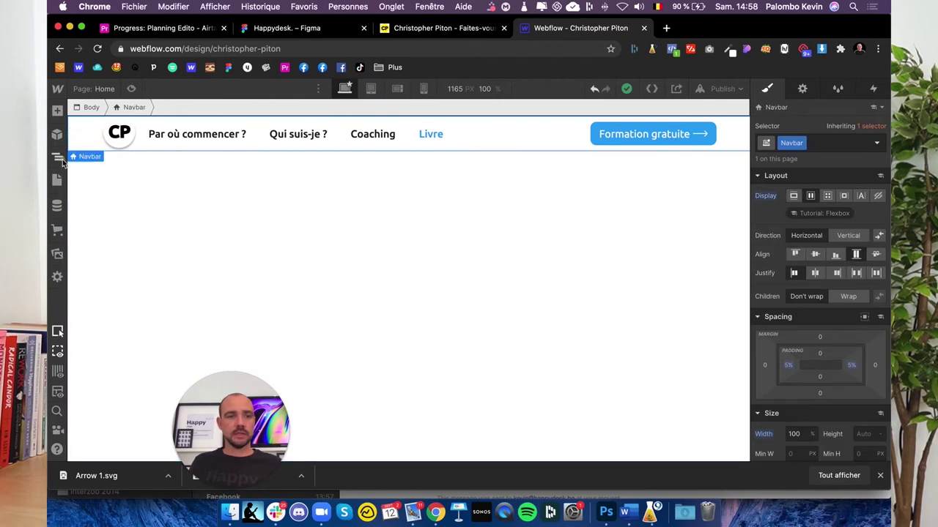
Give the navbar a 100 px height and set its width back to 100 %
click(61, 161)
click(62, 161)
click(861, 434)
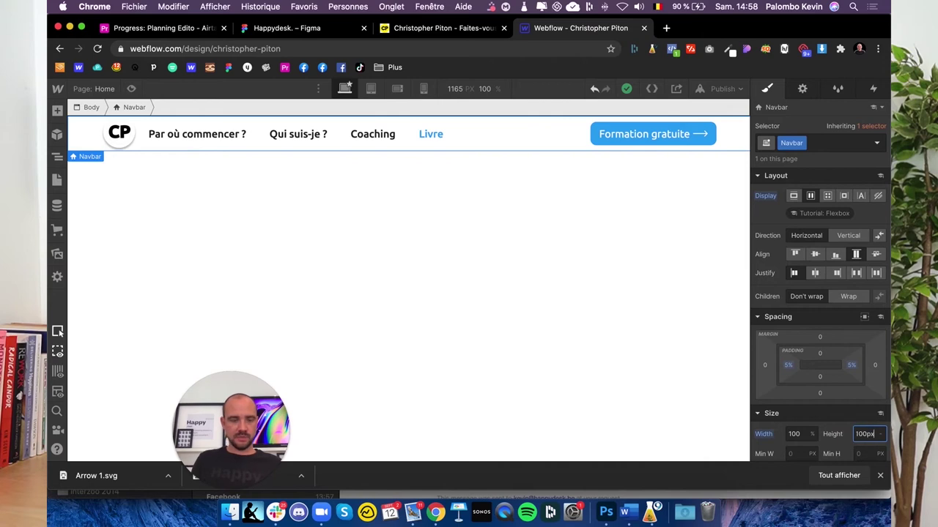
key(Return)
click(795, 437)
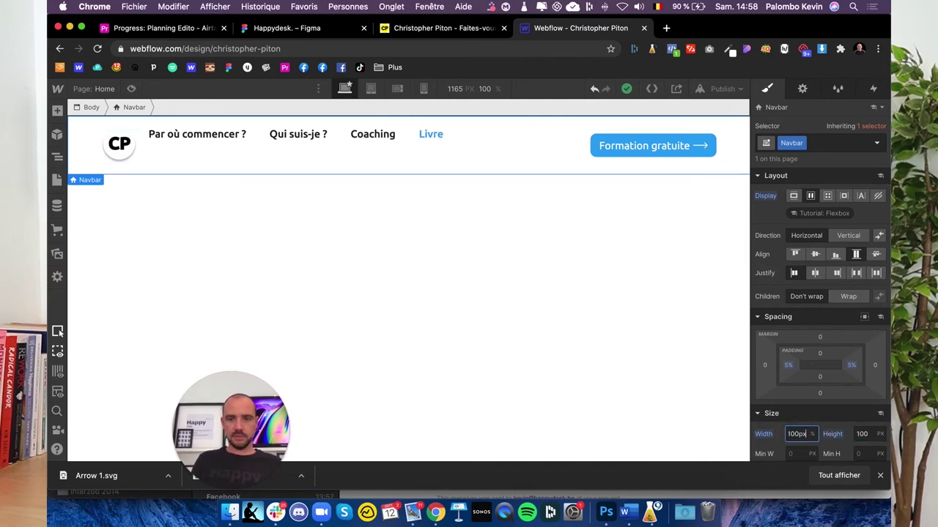
key(Return)
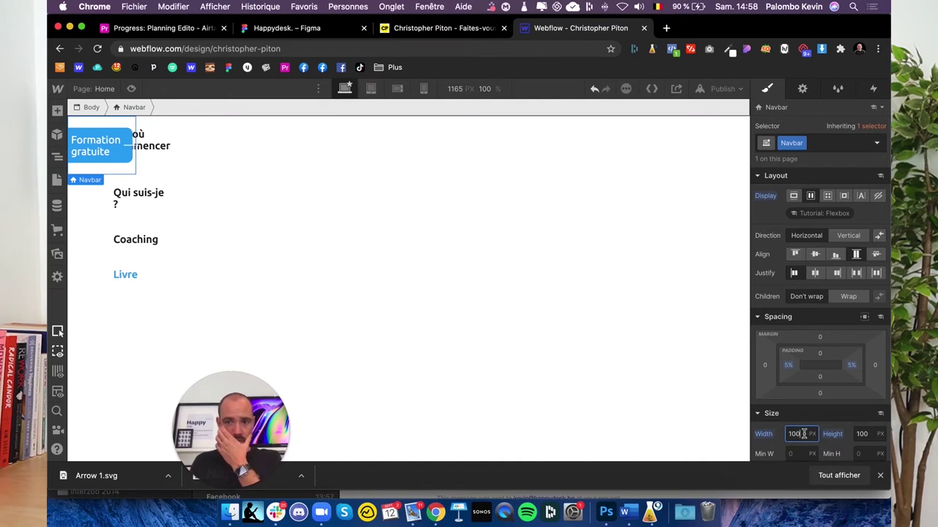
click(811, 435)
click(812, 450)
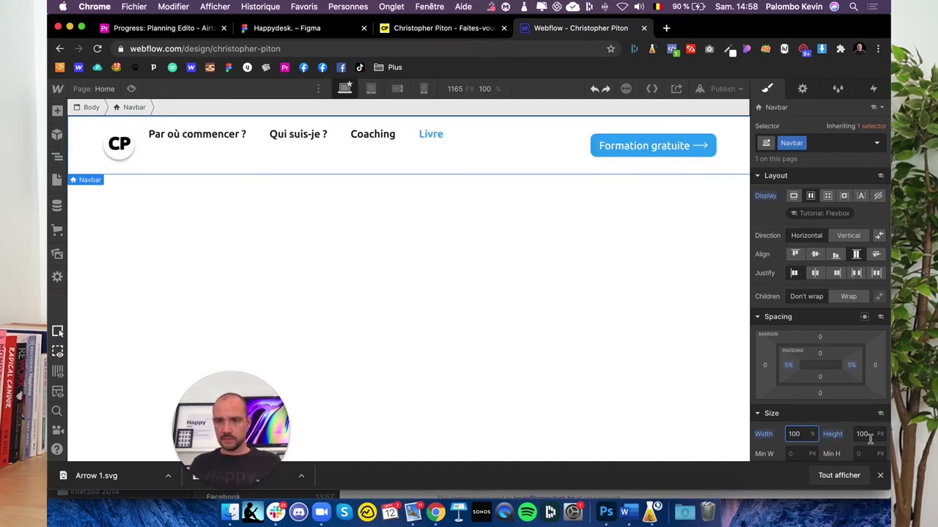
Rework the navbar height, trying smaller values down toward 60 px
click(863, 434)
key(BackSpace)
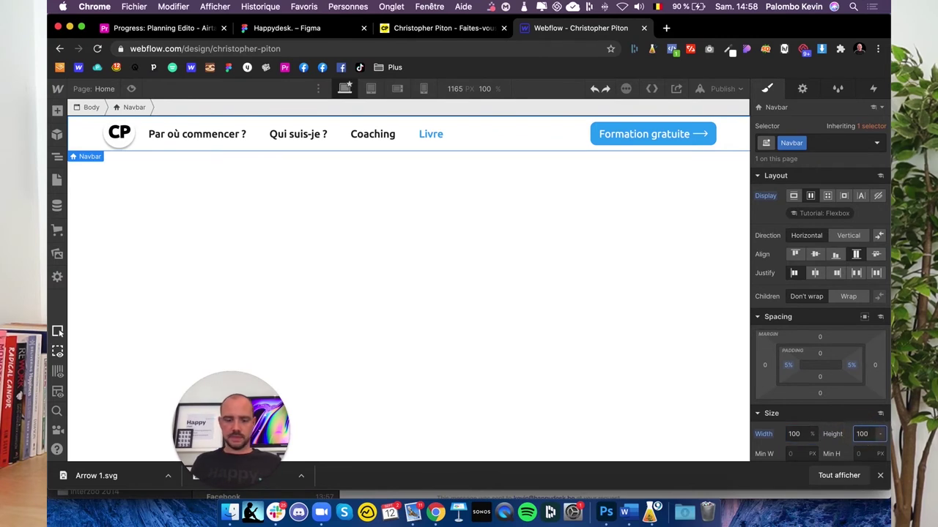
text(px)
key(Return)
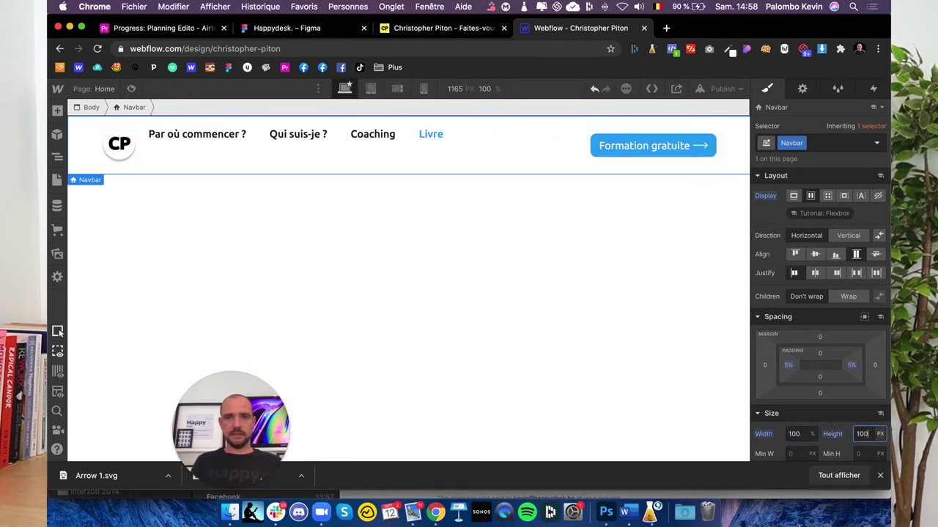
key(BackSpace)
key(BackSpace)
key(BackSpace)
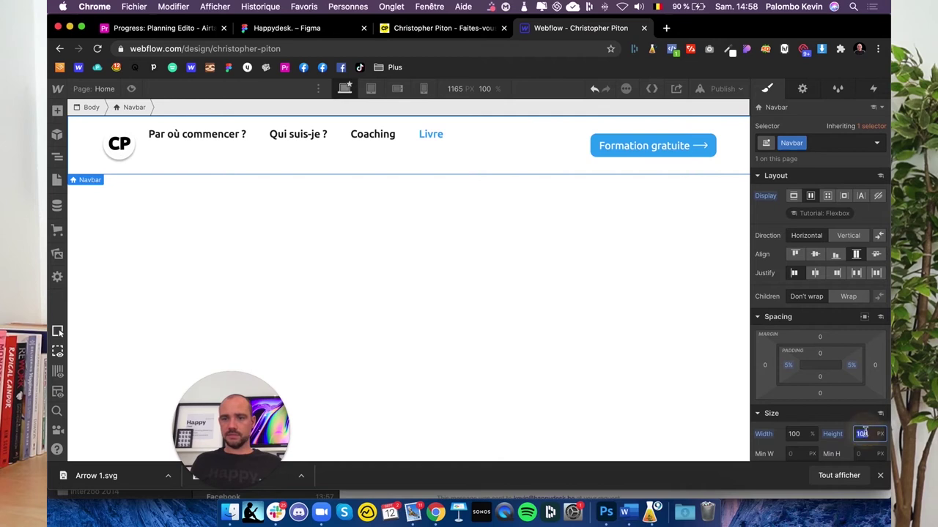
Set Align to center on the Div Block wrapping the Nav Menu so links line up in the 70 px navbar
text(50)
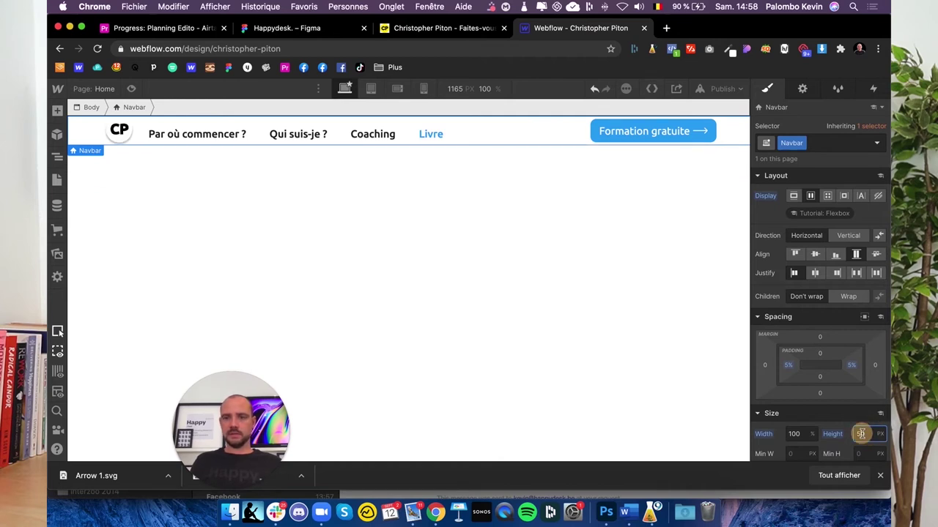
text(60)
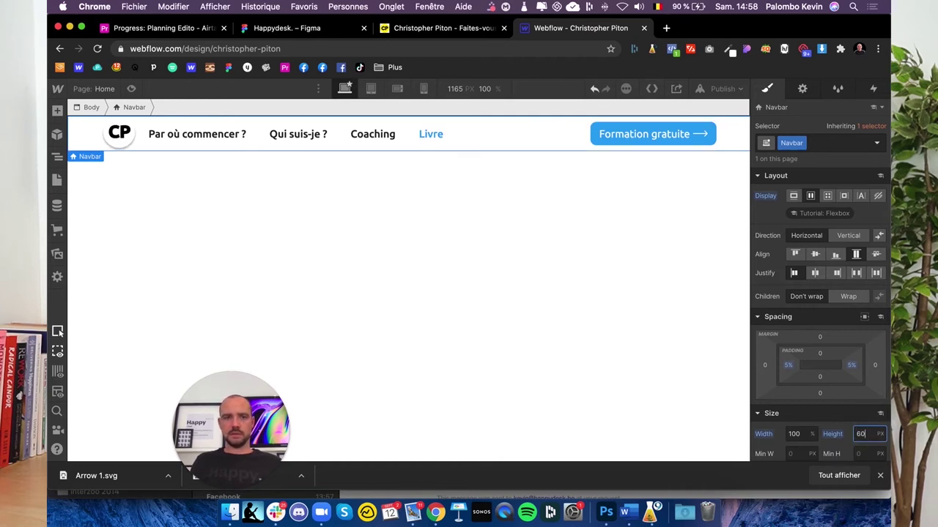
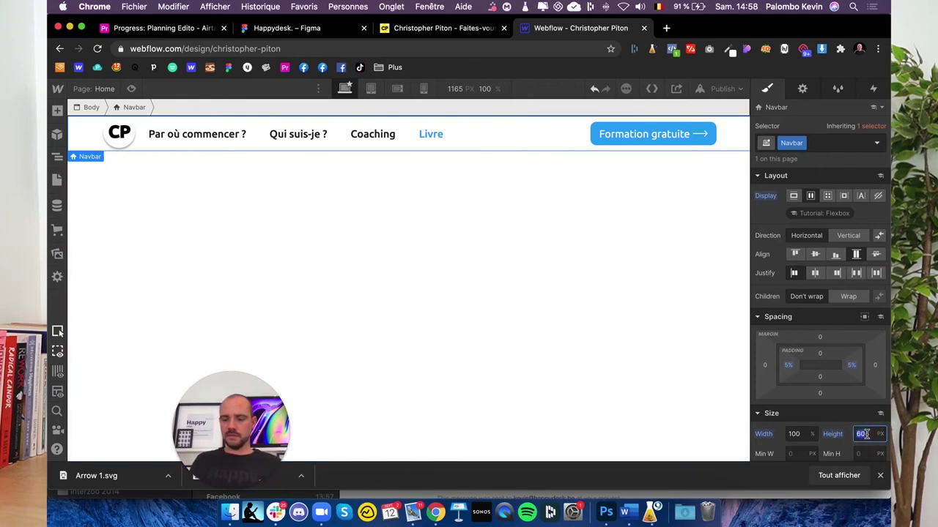
Set Align to center on the Div Block wrapping the Nav Menu so links line up in the 70 px navbar
text(70)
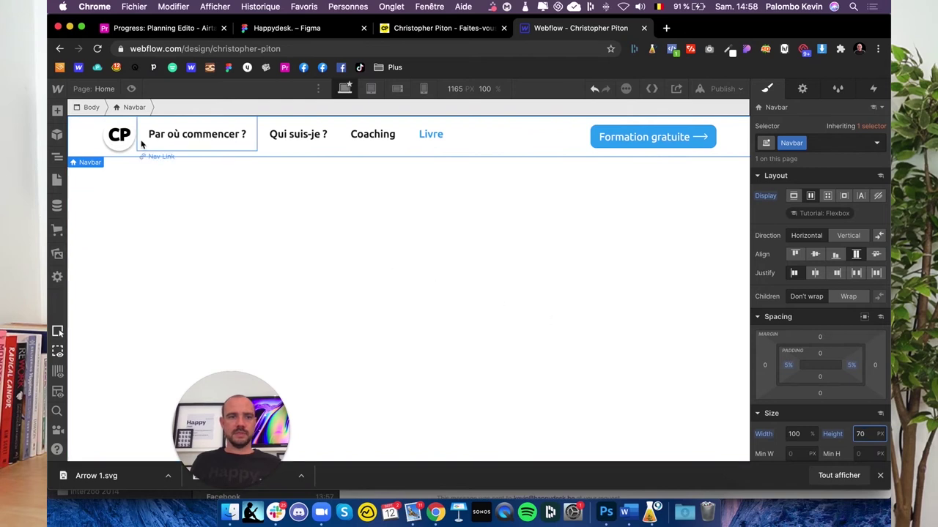
click(143, 152)
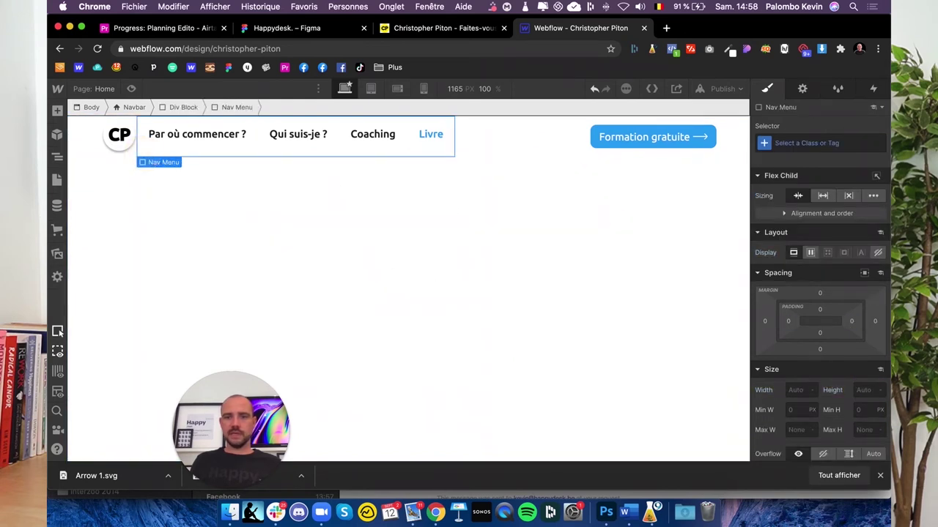
click(57, 157)
click(119, 191)
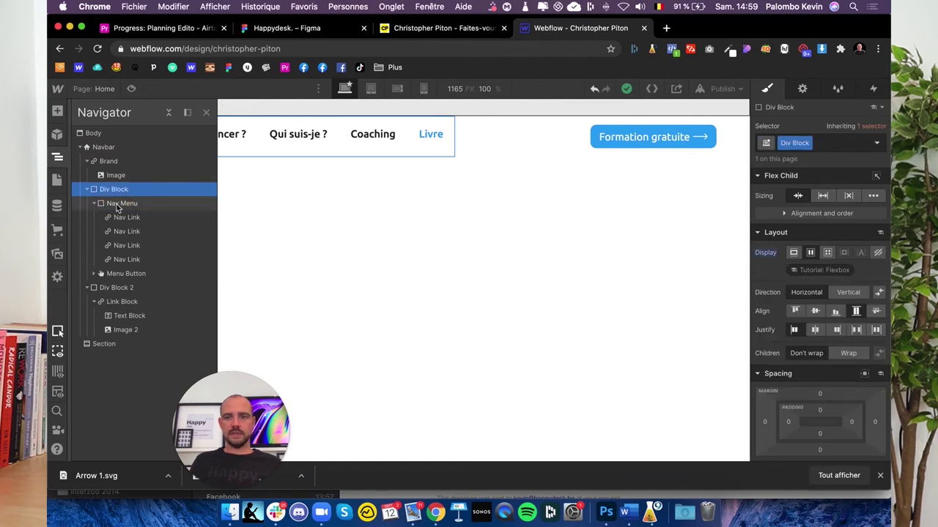
click(815, 311)
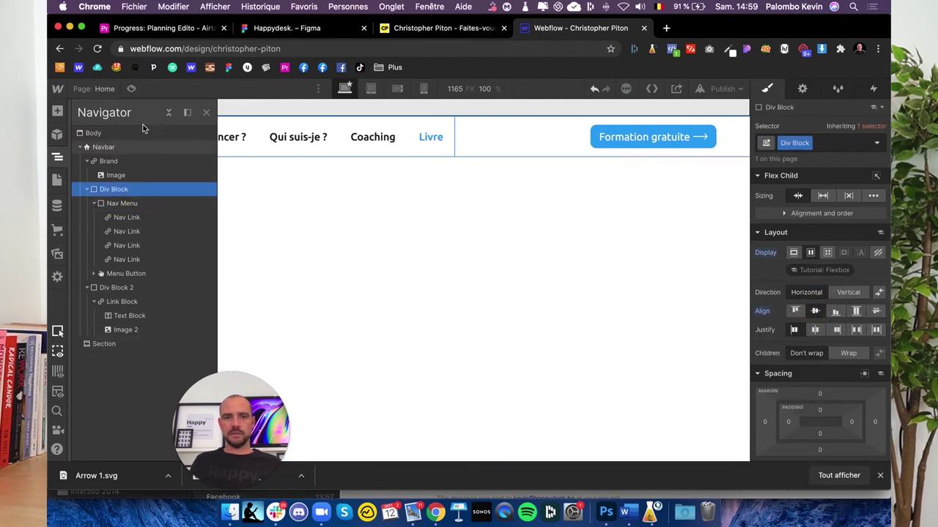
click(58, 157)
click(227, 219)
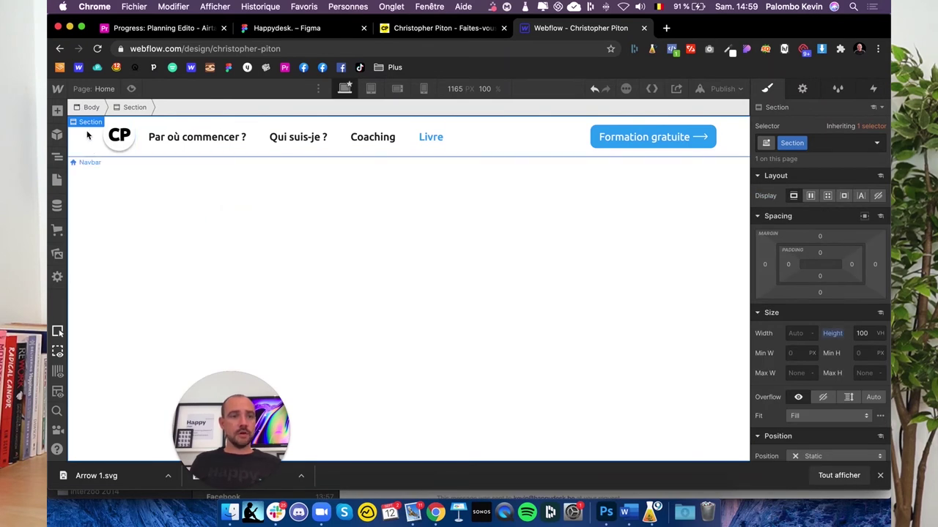
Add an SVG export setting to the yellow Vector 5 shape and export Vector 5.svg
click(429, 28)
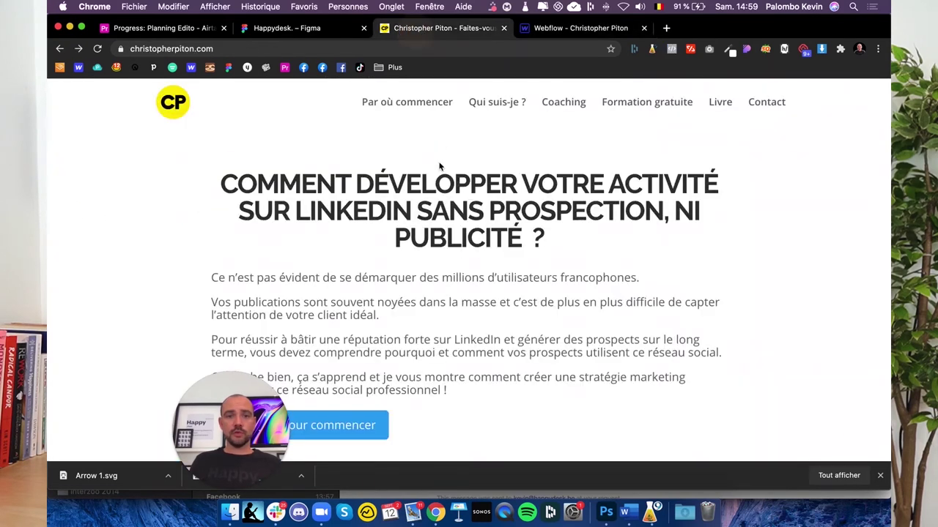
click(261, 29)
click(380, 162)
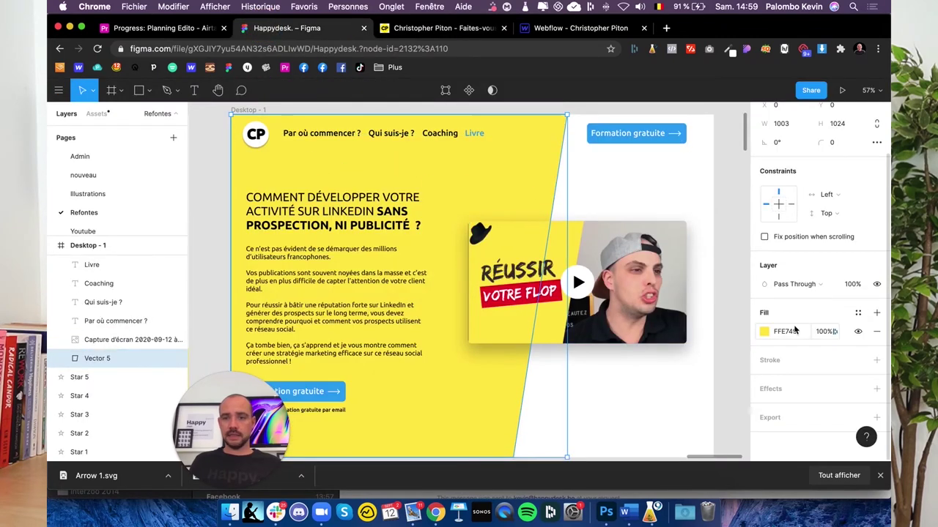
click(876, 417)
click(853, 371)
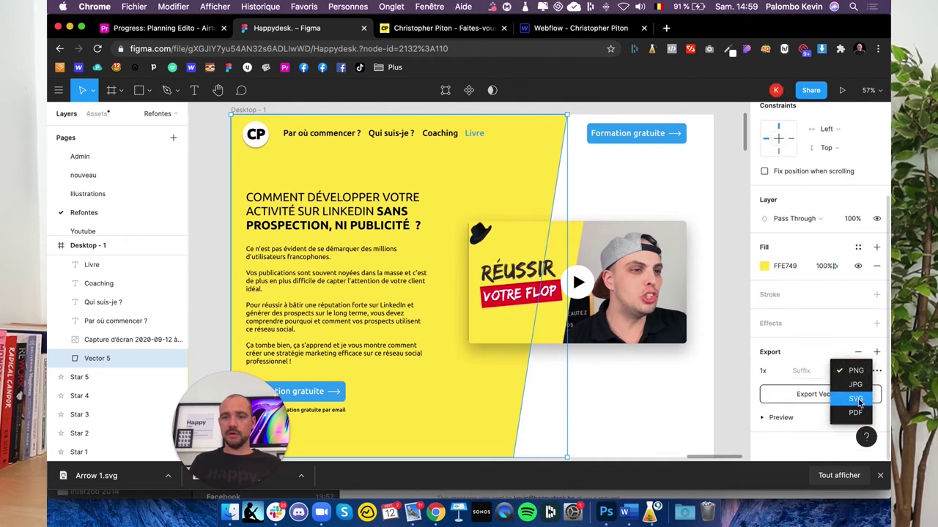
click(835, 395)
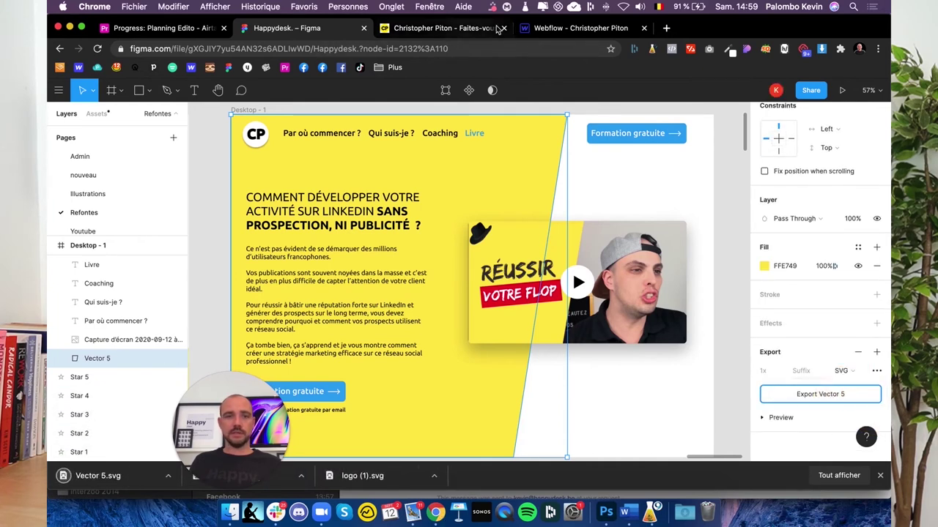
click(553, 28)
Add Vector 5.svg as the hero section's background image
scroll(824, 317, down, 15)
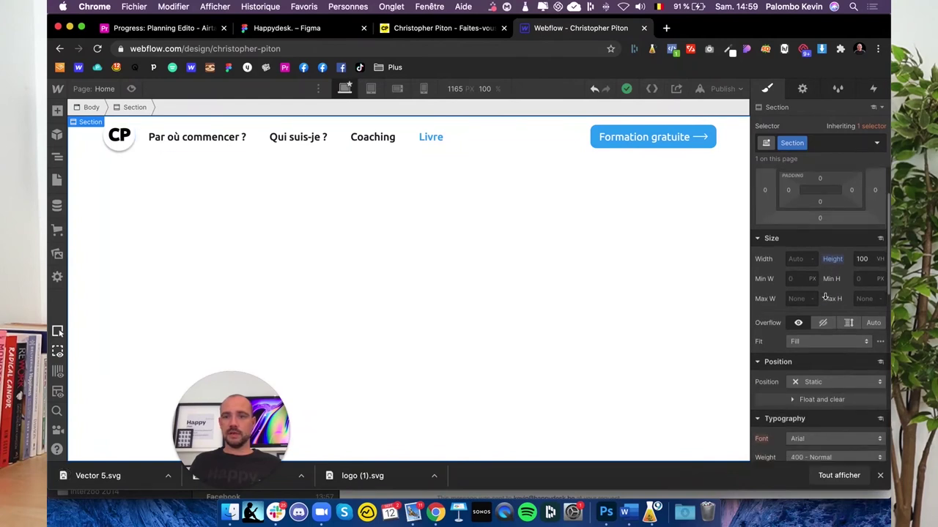
click(792, 260)
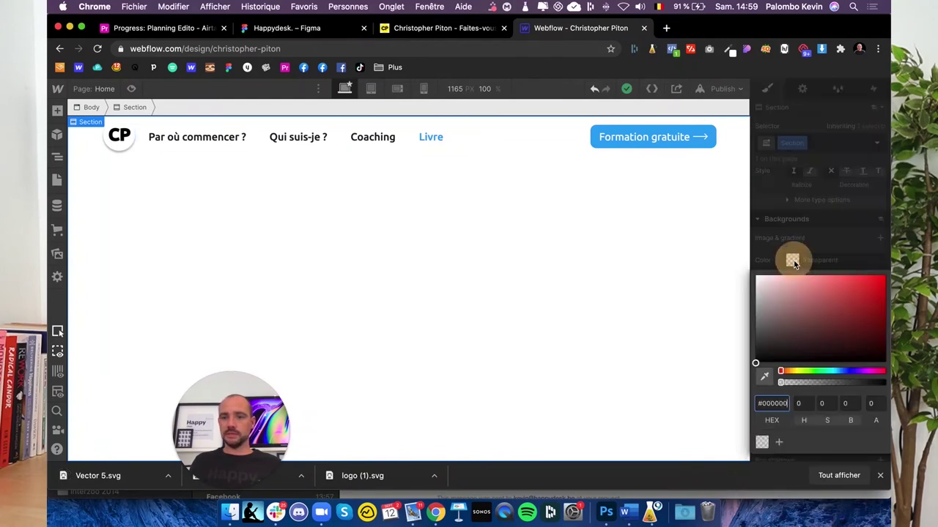
click(819, 242)
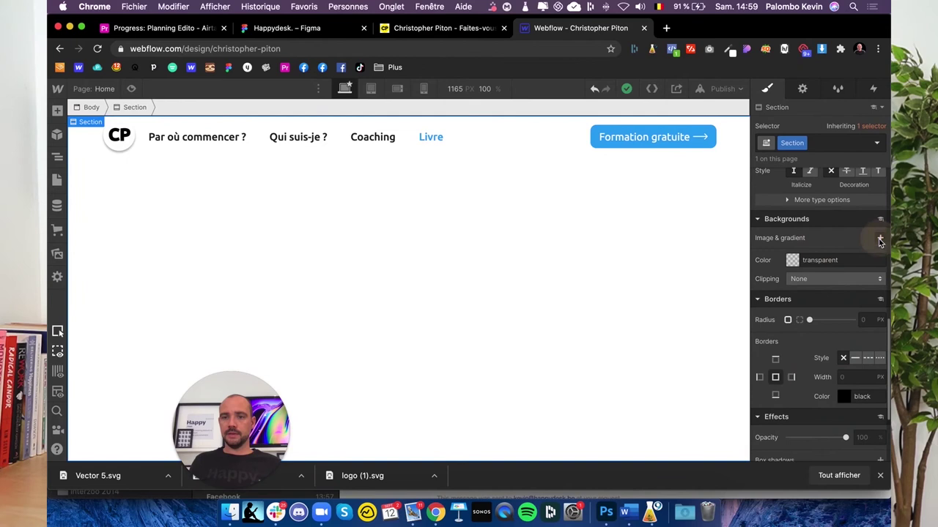
click(880, 238)
click(821, 216)
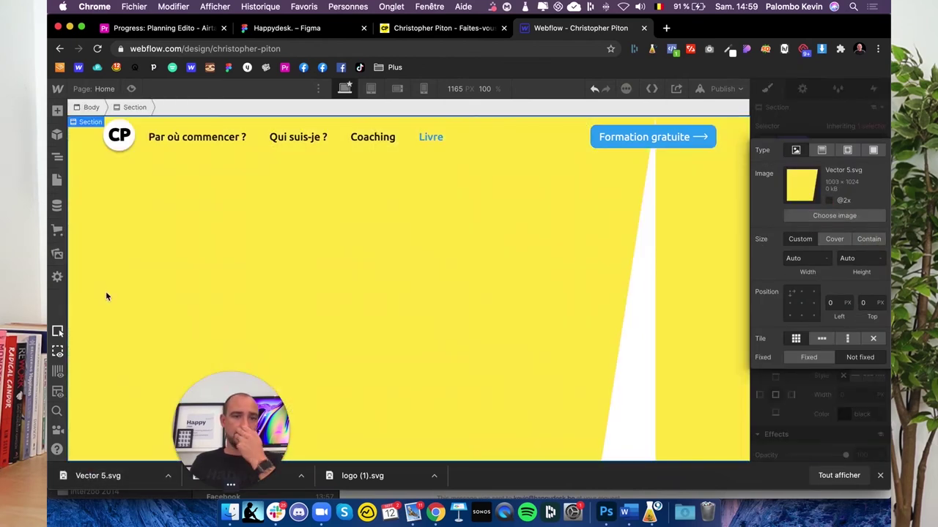
Make the background no-repeat, positioned at 0% left and 50% top, with custom size
click(872, 339)
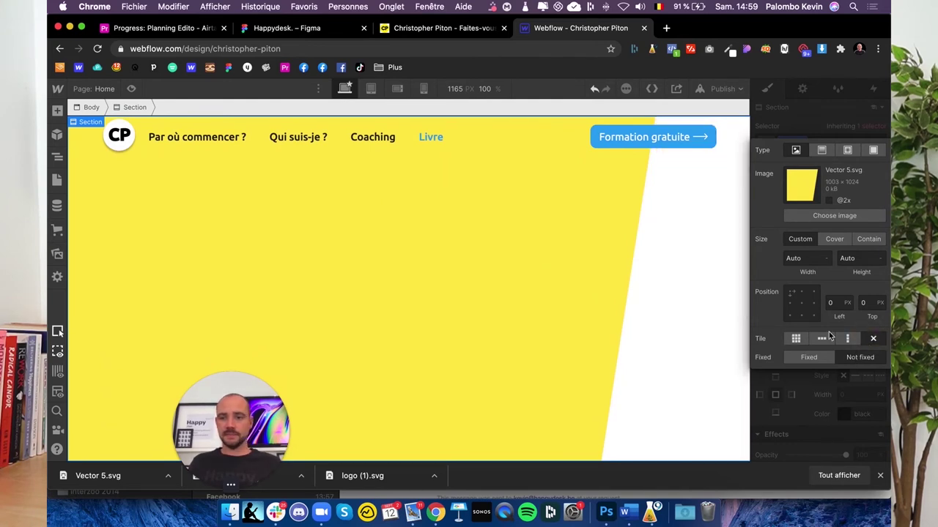
click(790, 305)
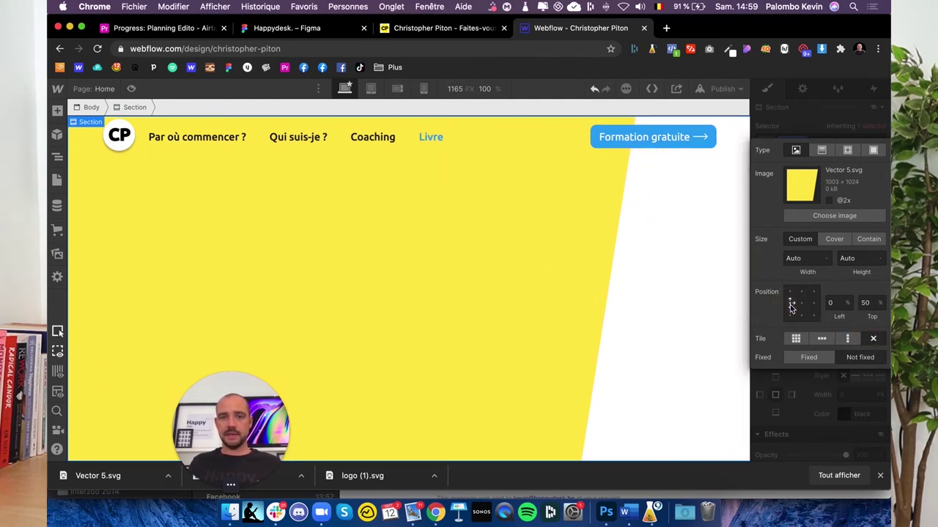
click(867, 239)
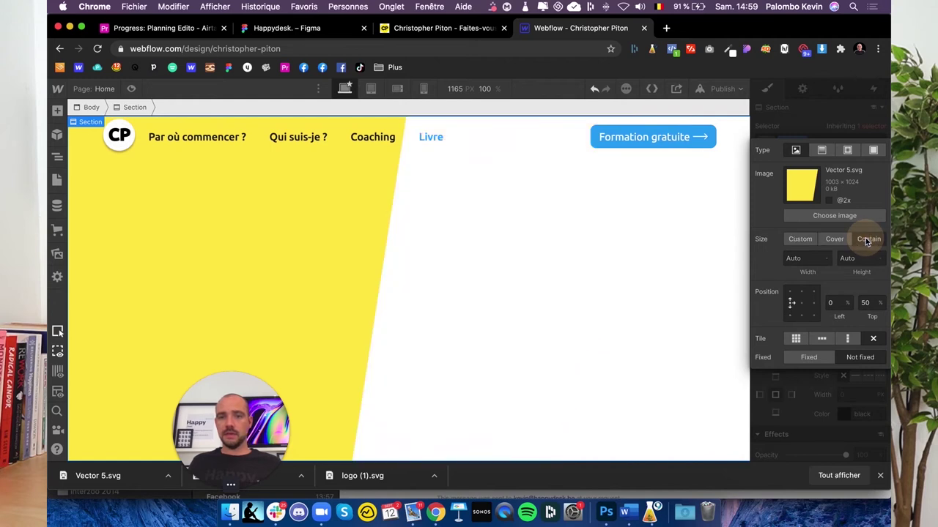
click(836, 240)
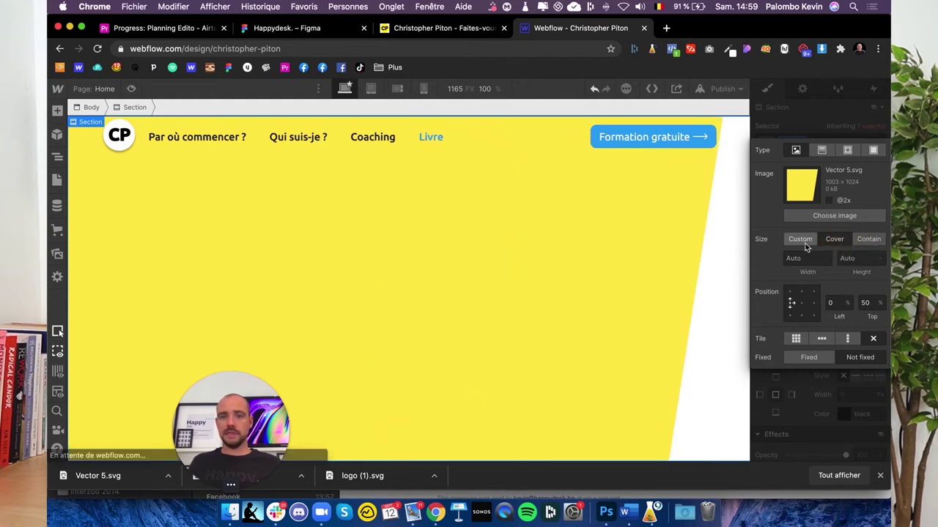
click(804, 242)
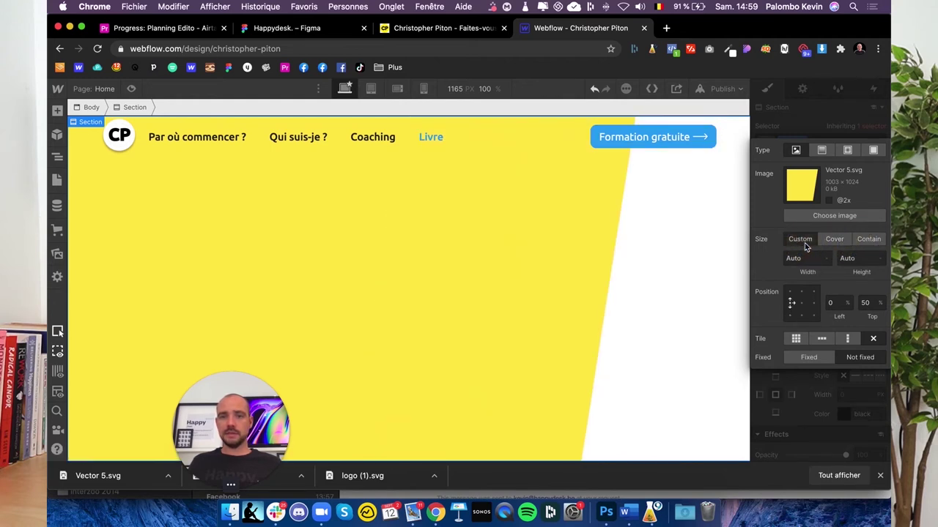
click(824, 440)
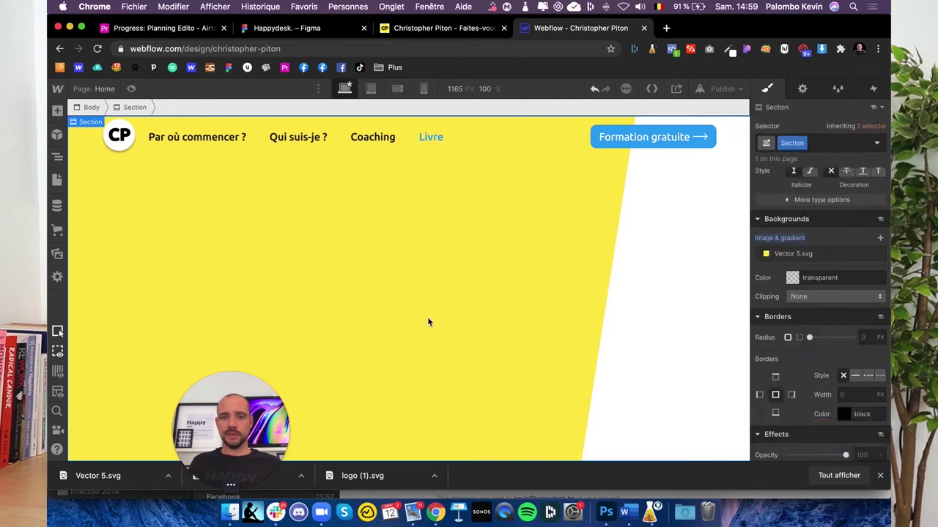
Add a Div Block containing a Heading inside the hero section
click(57, 157)
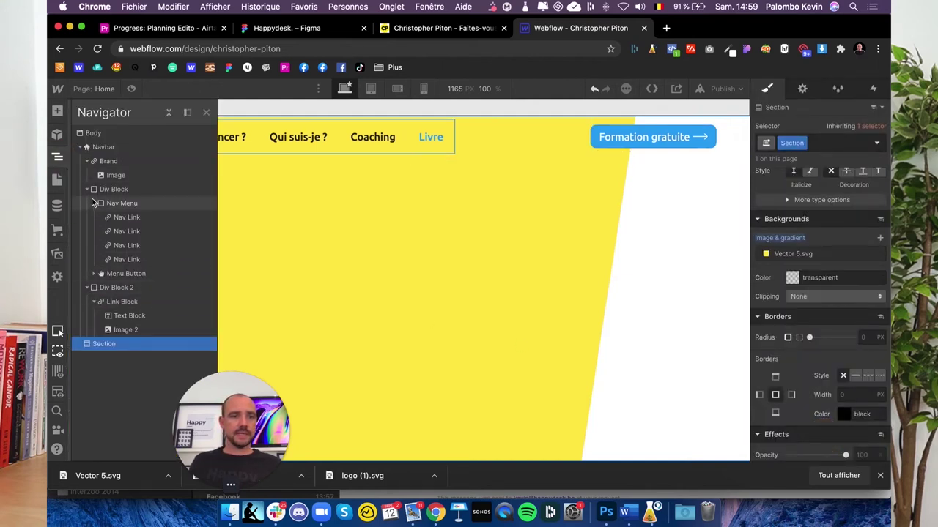
click(87, 189)
click(87, 161)
click(81, 148)
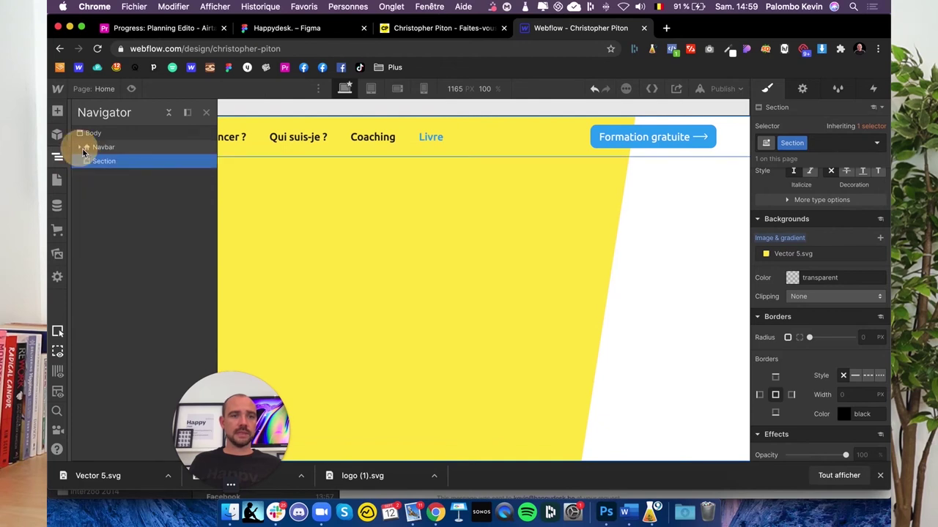
click(96, 147)
click(96, 163)
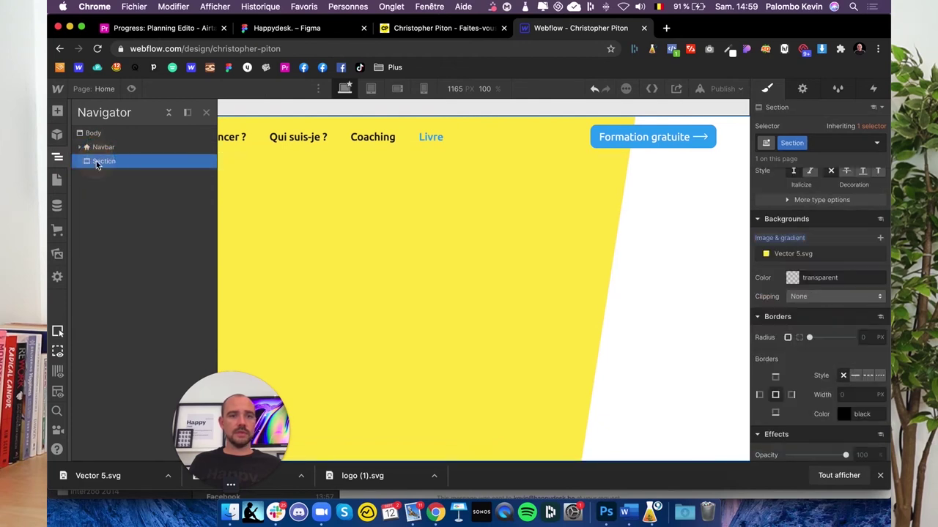
click(58, 112)
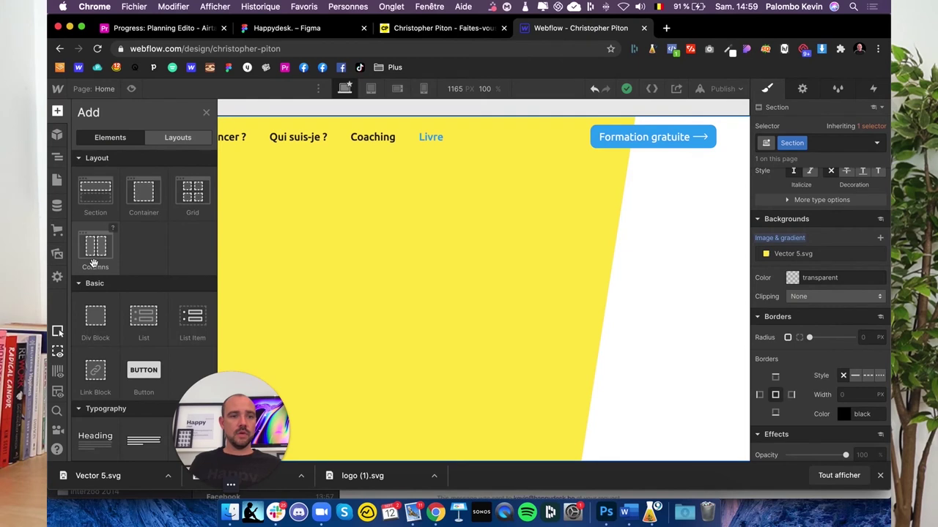
click(93, 318)
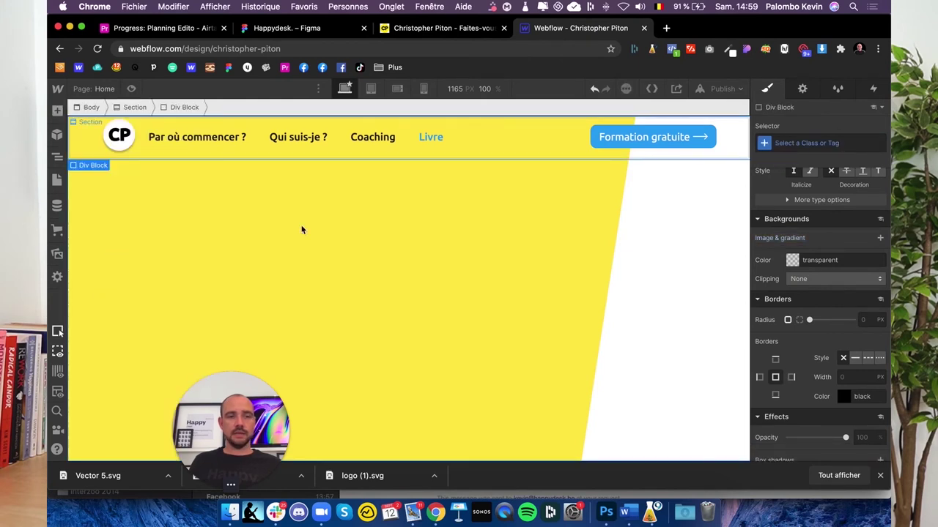
click(58, 112)
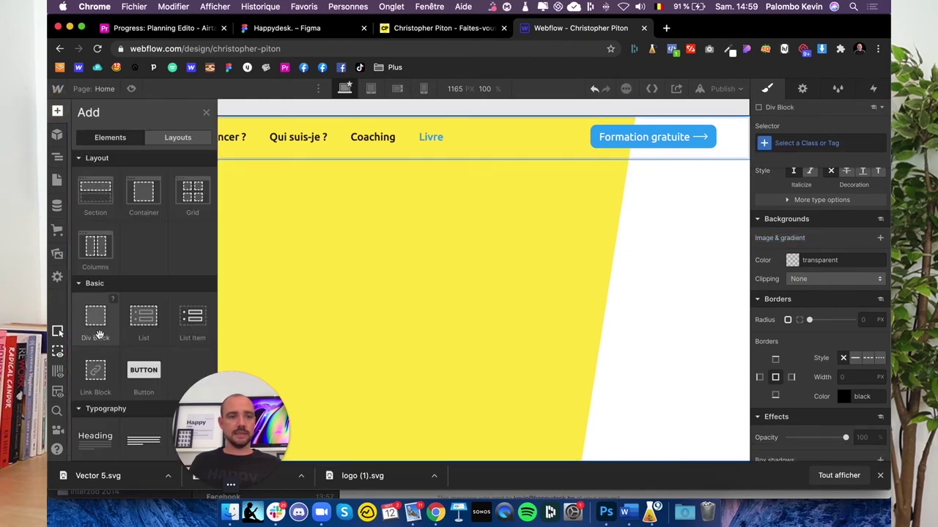
scroll(99, 335, down, 5)
click(92, 240)
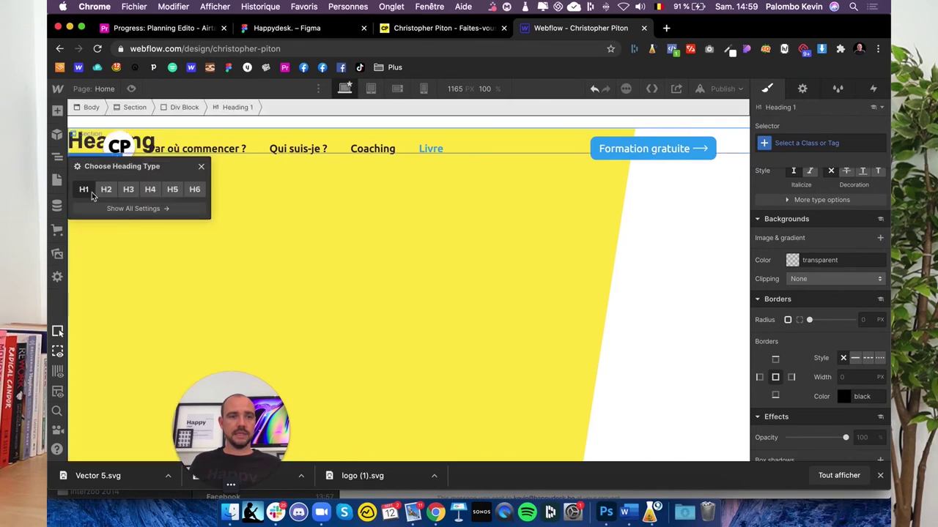
Add a Lorem ipsum Paragraph below the Heading
click(57, 112)
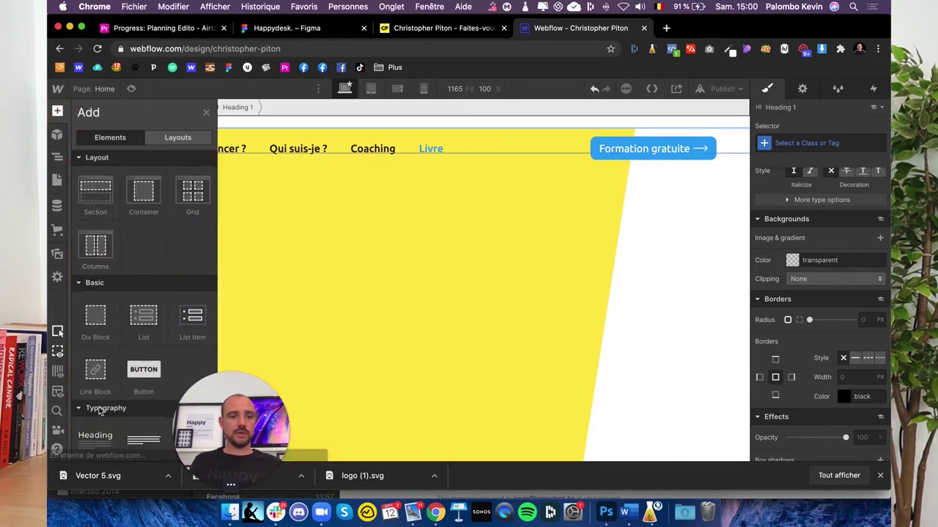
scroll(96, 309, down, 5)
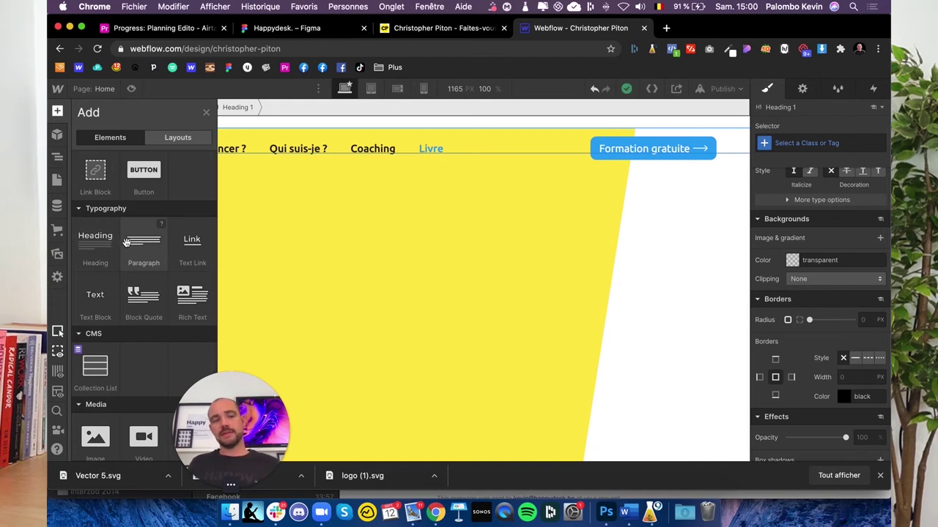
click(122, 242)
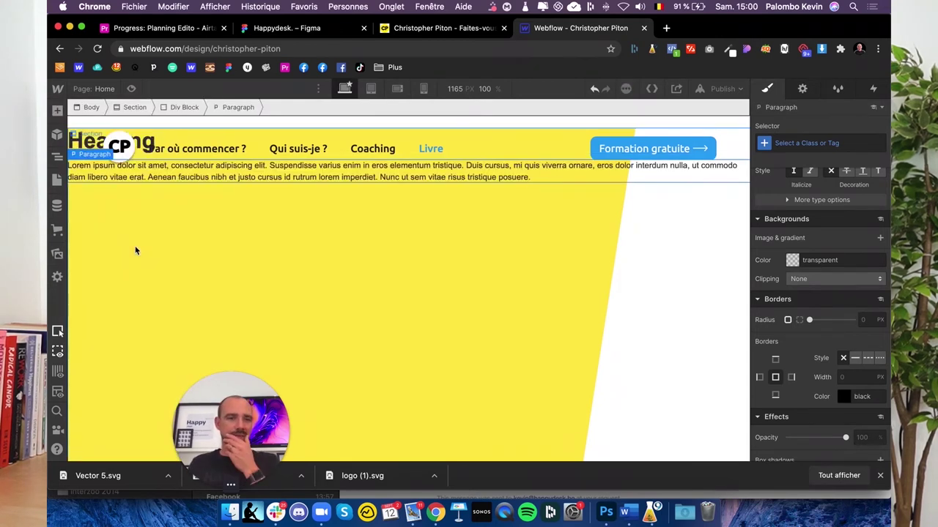
click(56, 157)
click(55, 157)
Set the hero Section to Display Flex with Align center
click(58, 158)
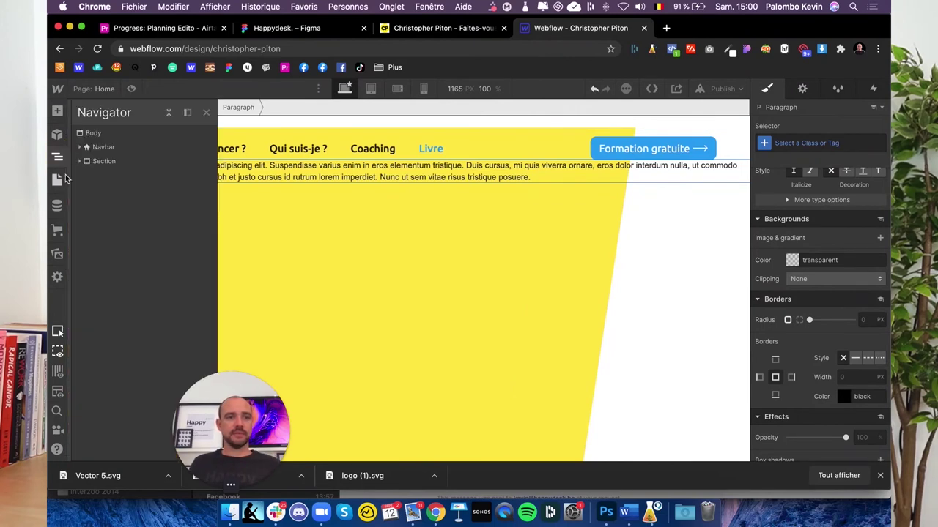
click(79, 161)
click(109, 161)
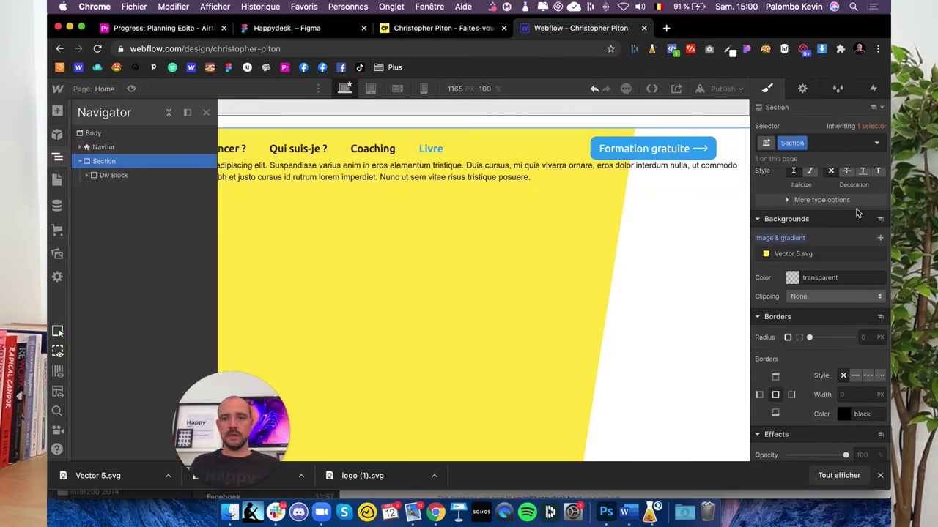
scroll(815, 202, up, 1)
click(811, 197)
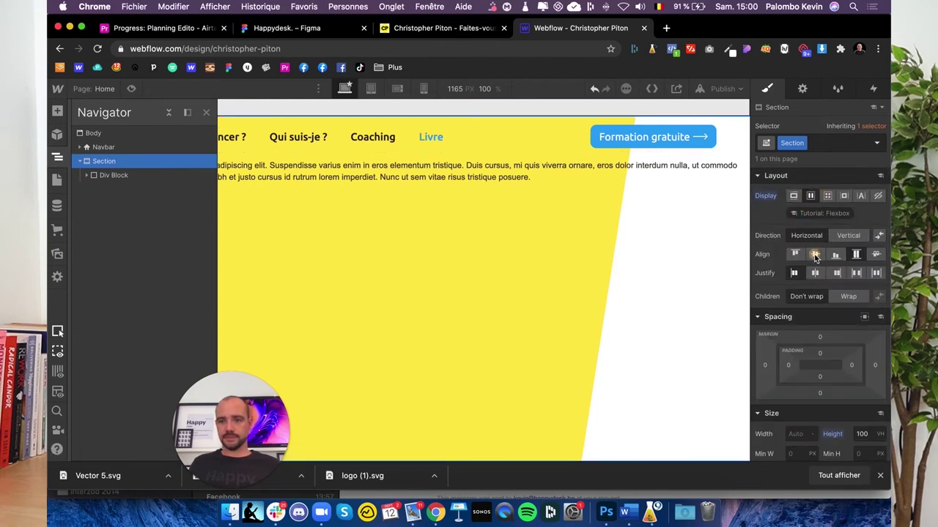
click(814, 254)
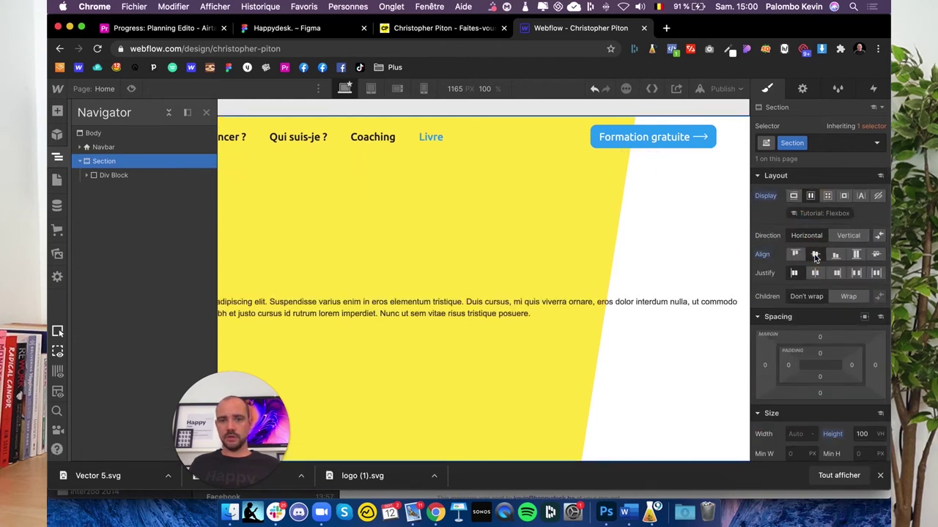
Give the Div Block a width of 50%
click(126, 175)
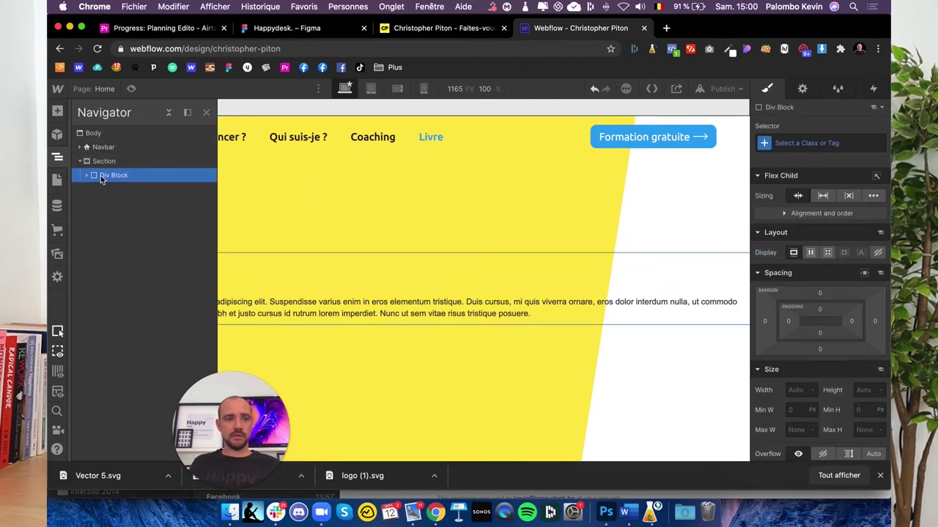
click(804, 389)
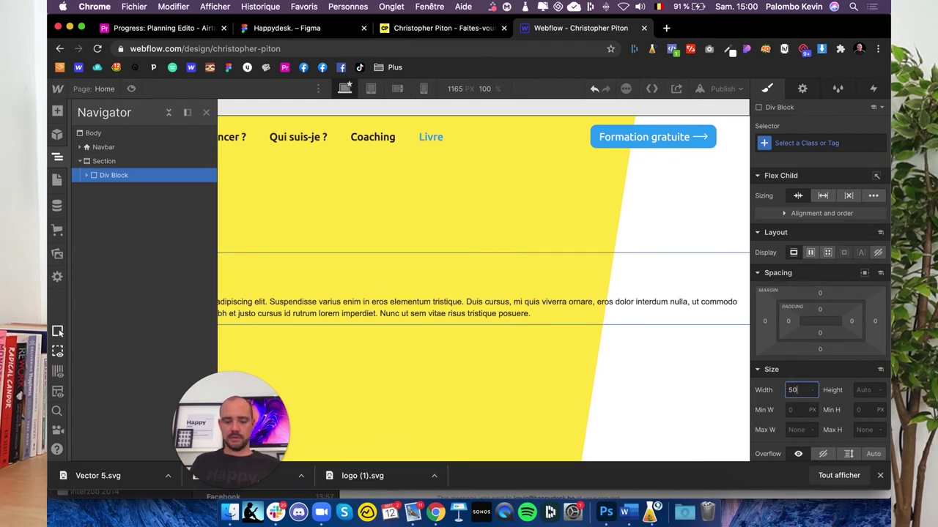
key(Return)
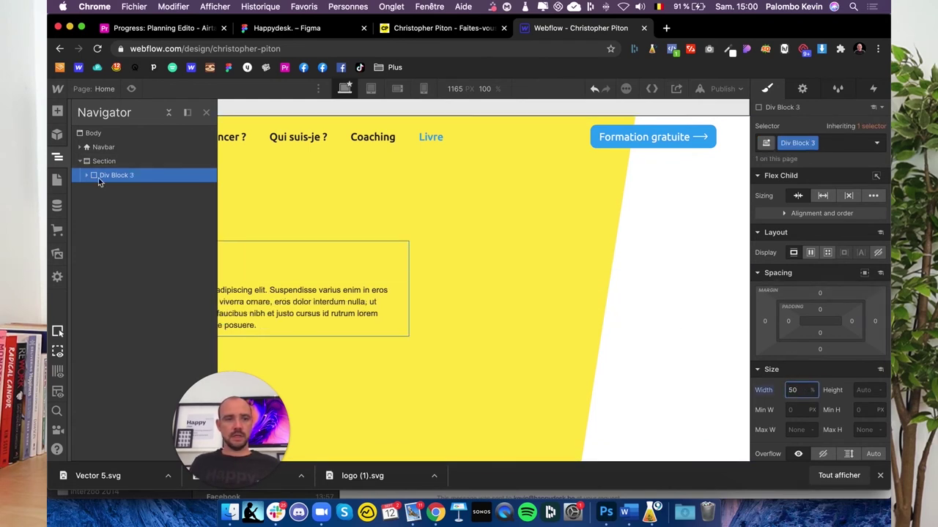
key(super+v)
Duplicate Div Block 3 as a second column and delete its copied heading and paragraph
click(86, 176)
click(87, 176)
key(super+c)
key(super+v)
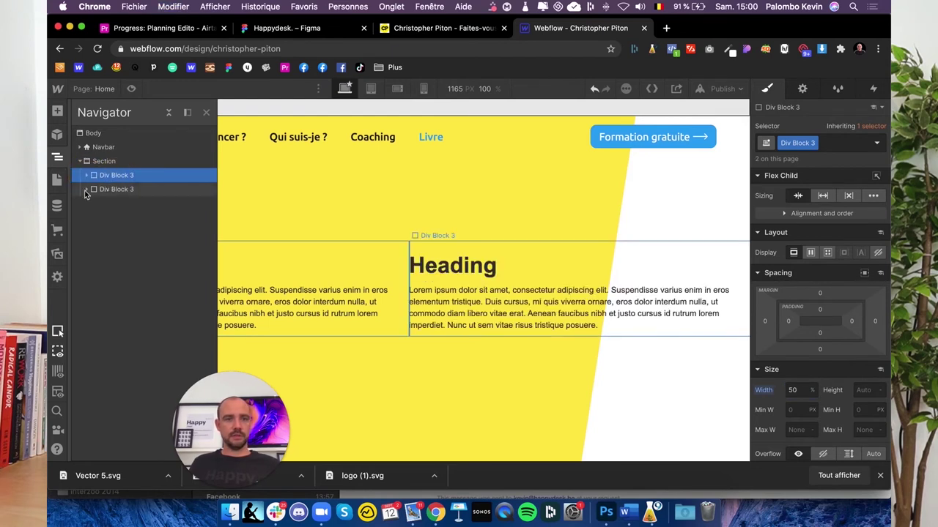
click(87, 189)
click(112, 203)
key(Delete)
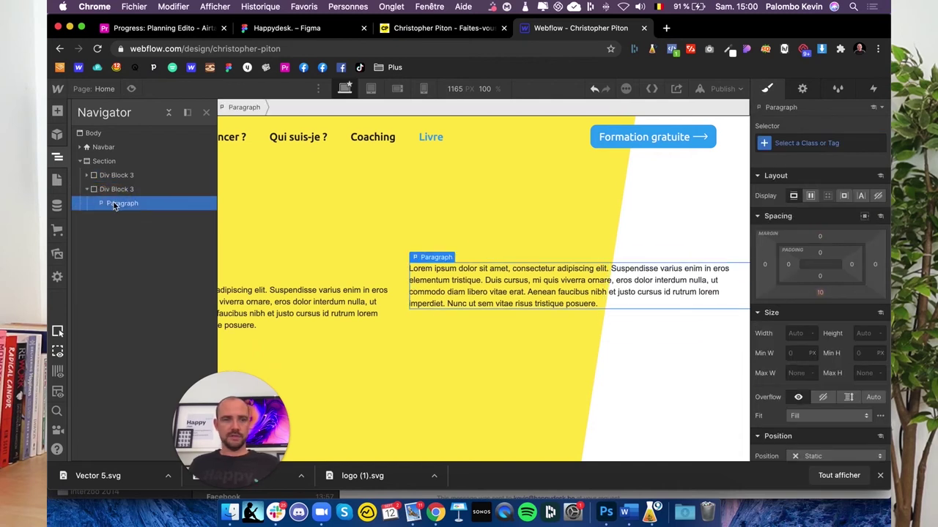
key(Delete)
Insert a Video element into the empty second column
click(111, 190)
key(a)
scroll(137, 318, down, 1)
scroll(138, 323, down, 3)
scroll(139, 333, down, 3)
scroll(139, 343, down, 2)
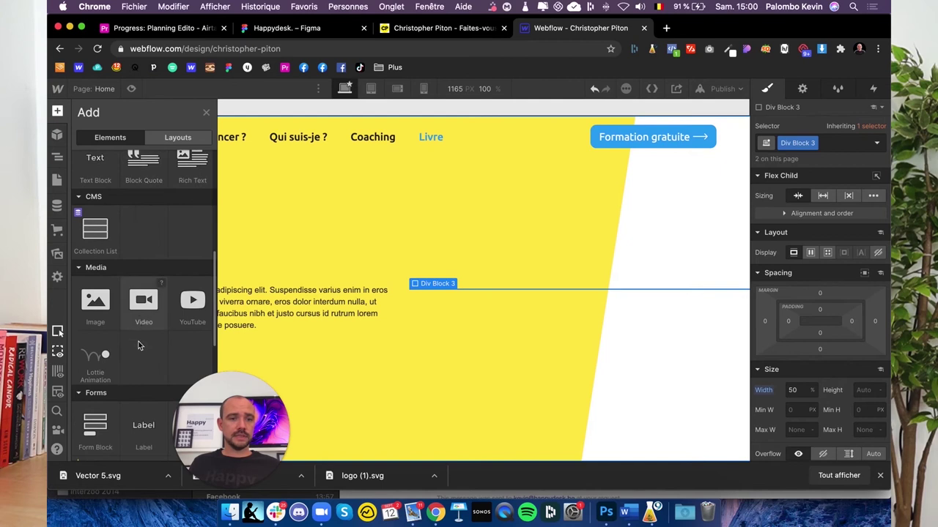
click(145, 300)
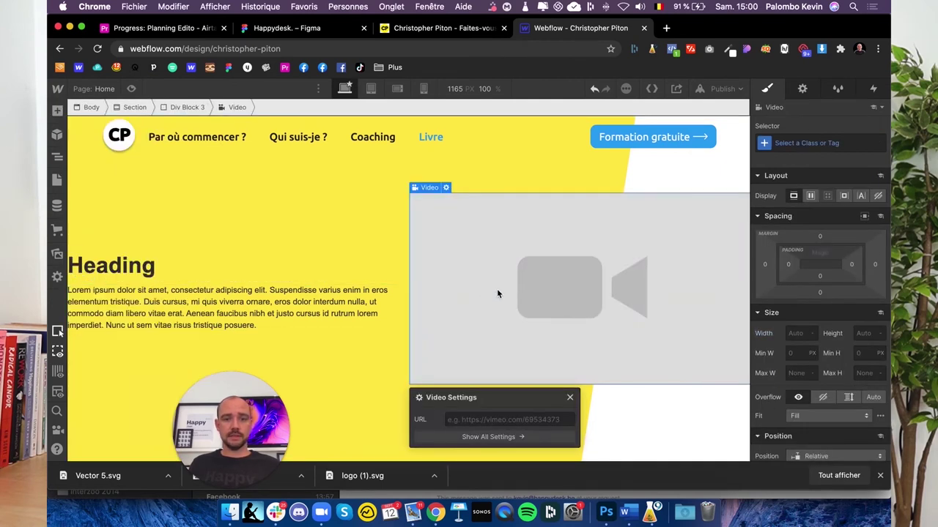
click(474, 418)
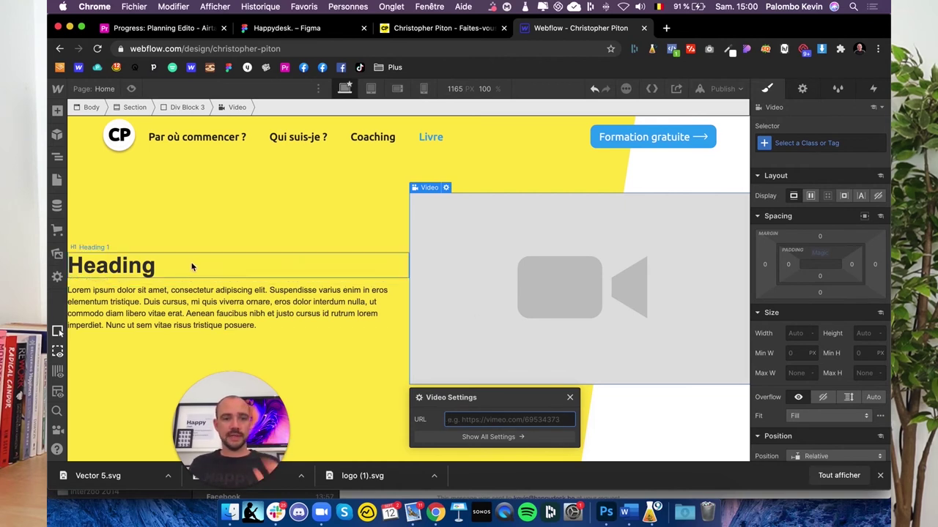
click(432, 28)
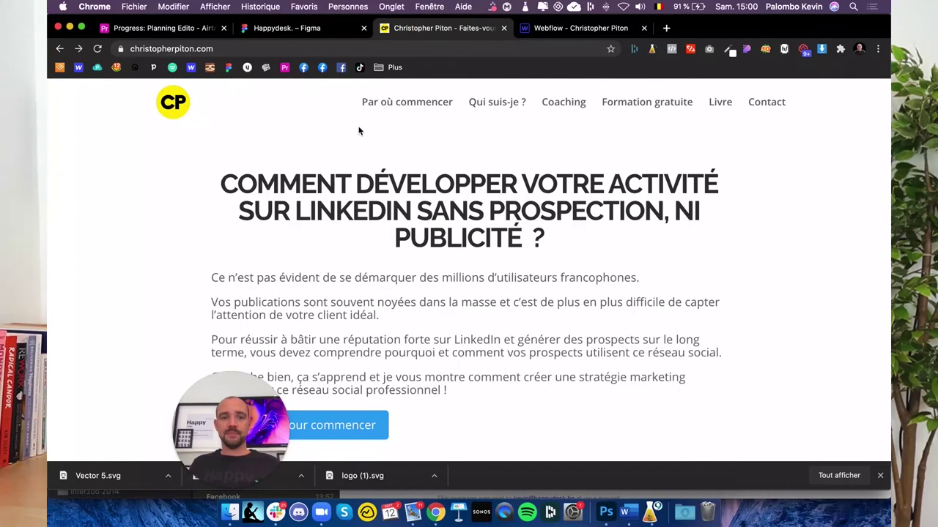
Replace the Heading text with the title copied from the Figma design
click(293, 27)
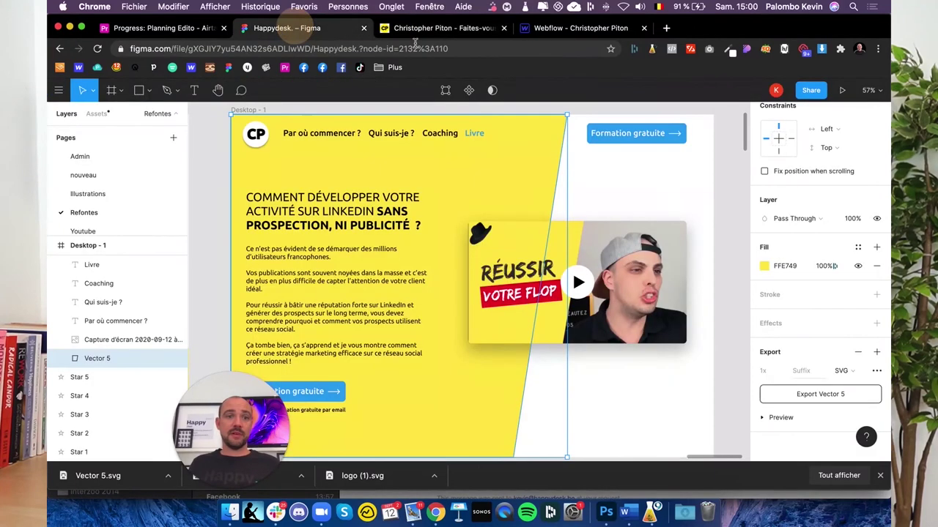
click(315, 225)
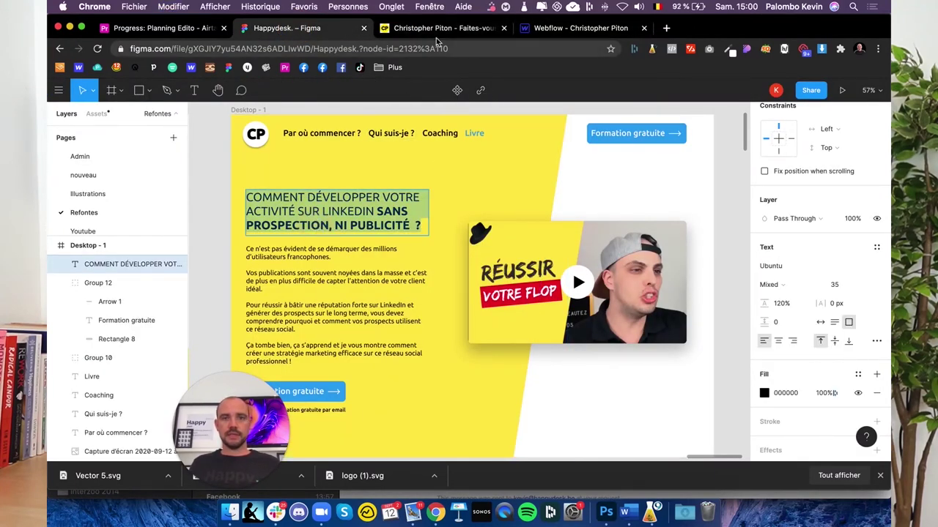
click(437, 28)
click(564, 28)
click(130, 265)
double_click(130, 265)
key(super+v)
click(204, 341)
Replace the Lorem ipsum paragraph with the Figma intro body text
click(334, 28)
click(300, 312)
double_click(299, 312)
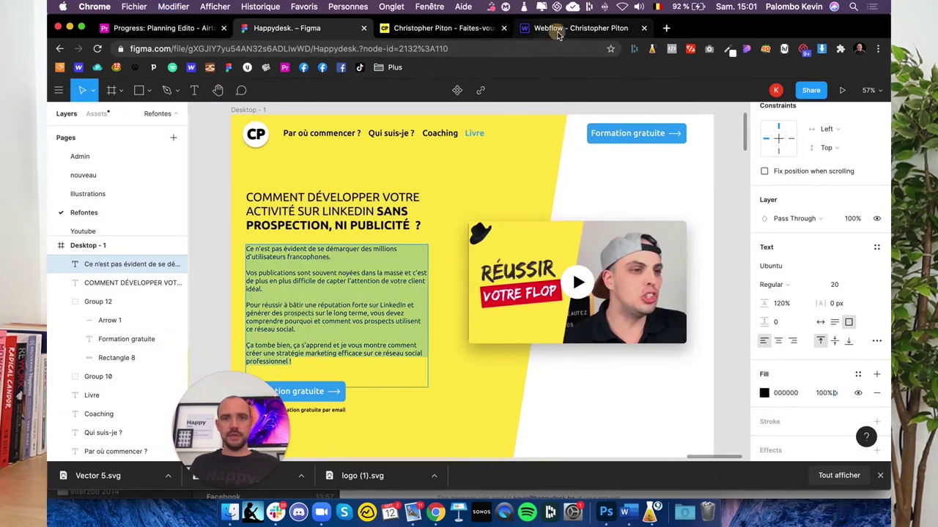
click(575, 27)
double_click(188, 343)
key(super+v)
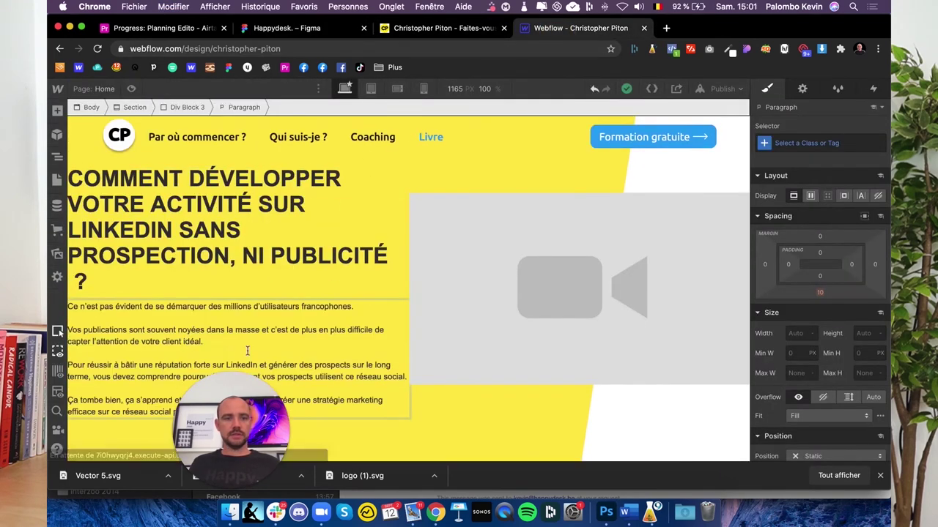
click(86, 180)
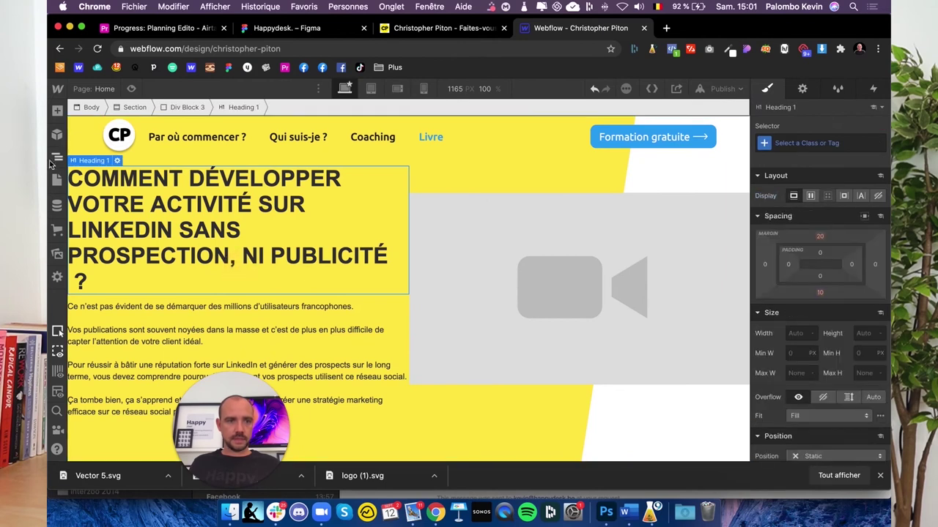
Add the combo class 'gauche' to the left column Div Block 3
click(57, 156)
click(117, 175)
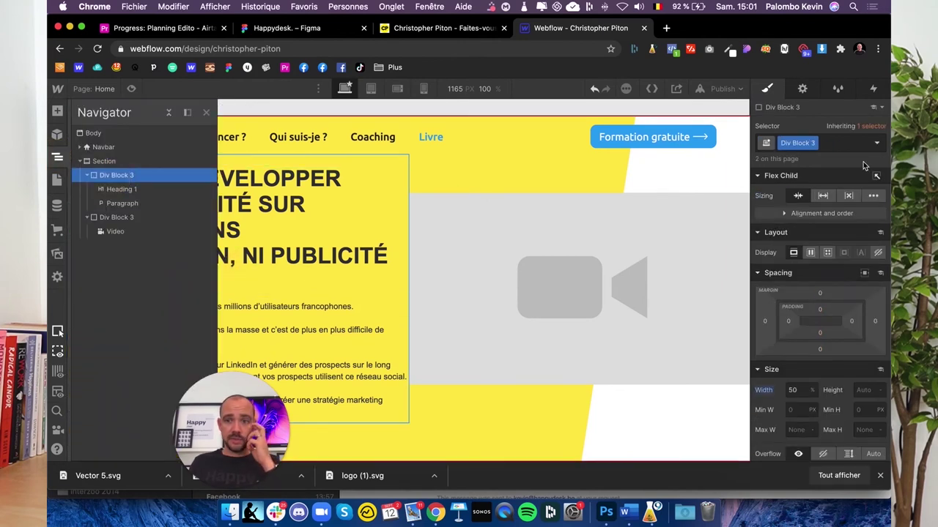
click(823, 143)
text(gacuhe)
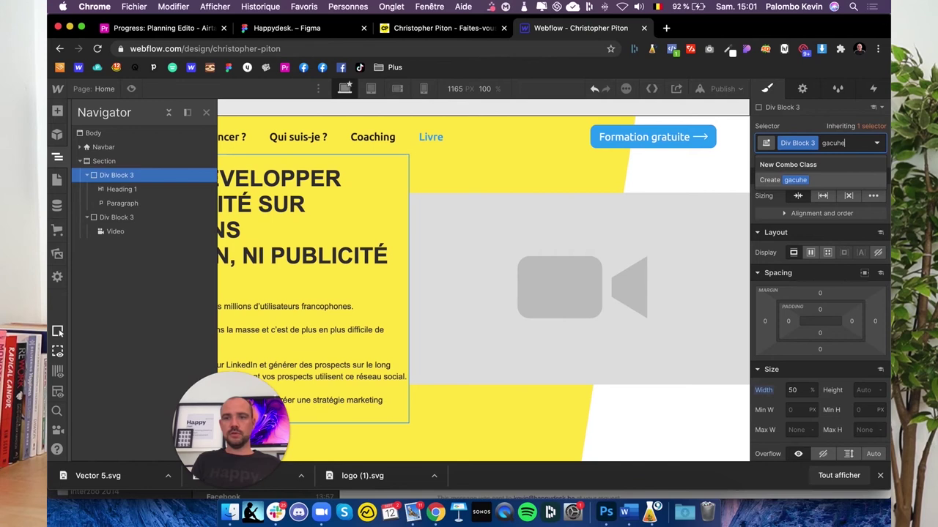
key(Return)
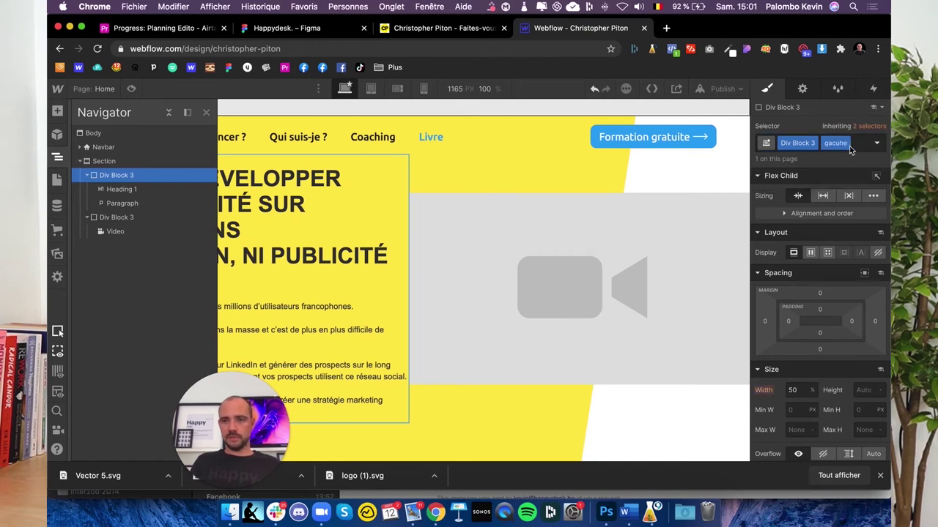
click(844, 145)
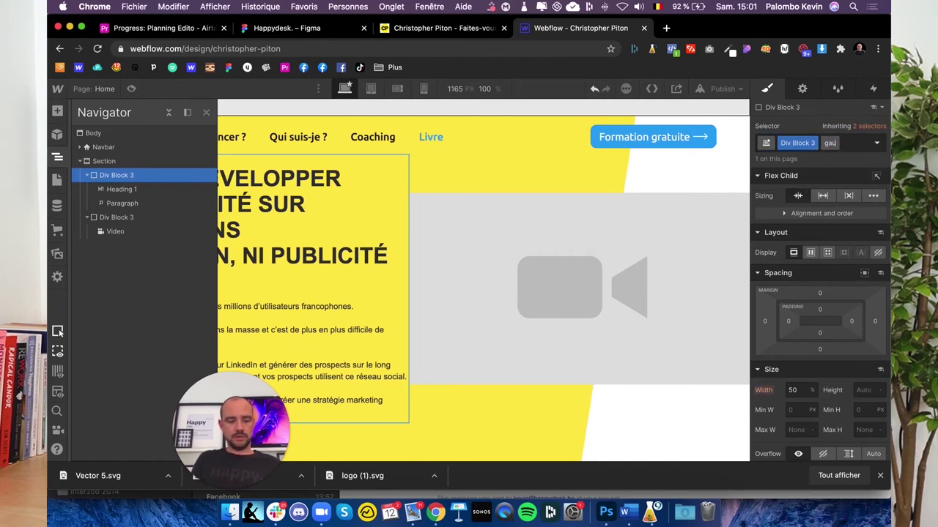
click(57, 157)
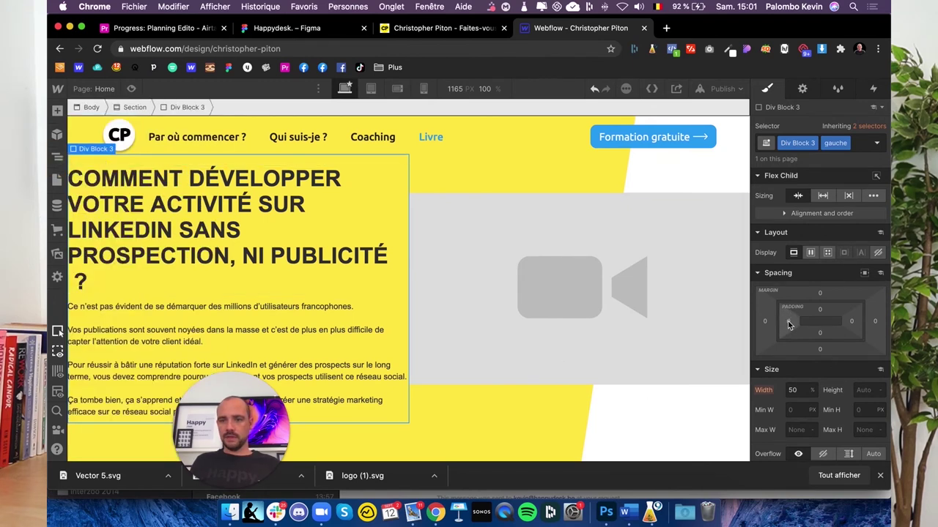
Set the column's left and right padding to 5%
drag(789, 324, 777, 330)
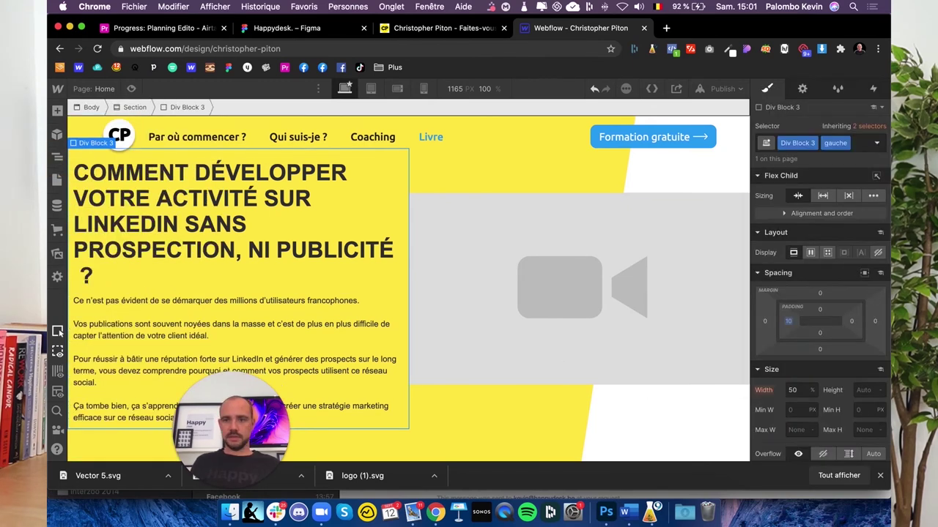
click(790, 327)
text(10%)
key(Return)
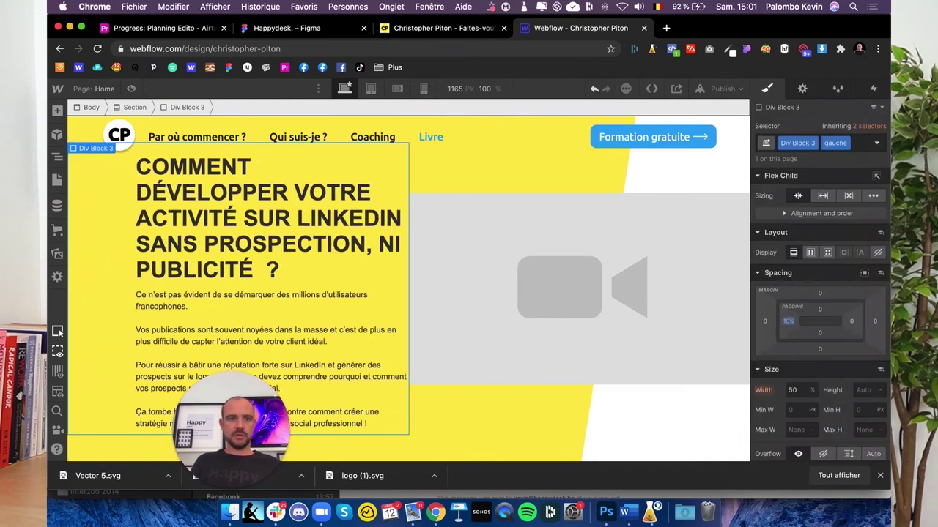
drag(790, 324, 778, 327)
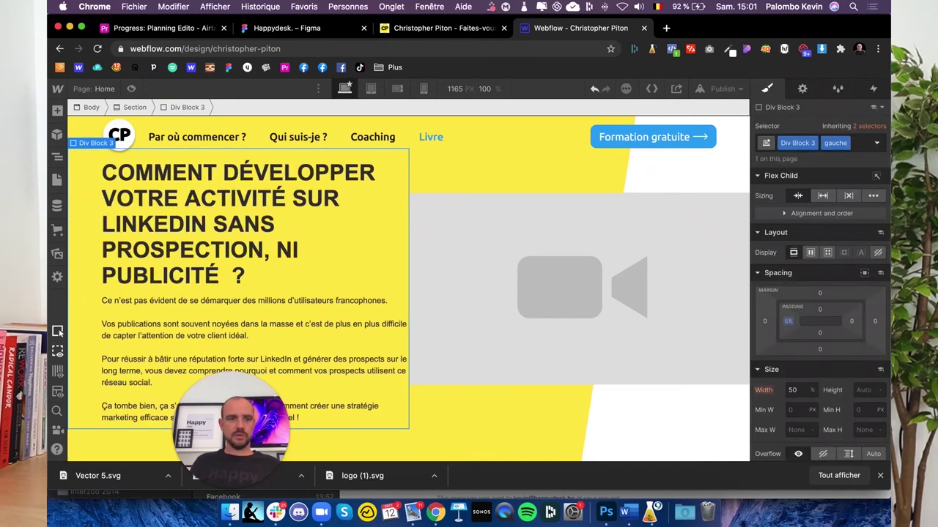
click(852, 325)
text(5)
key(Return)
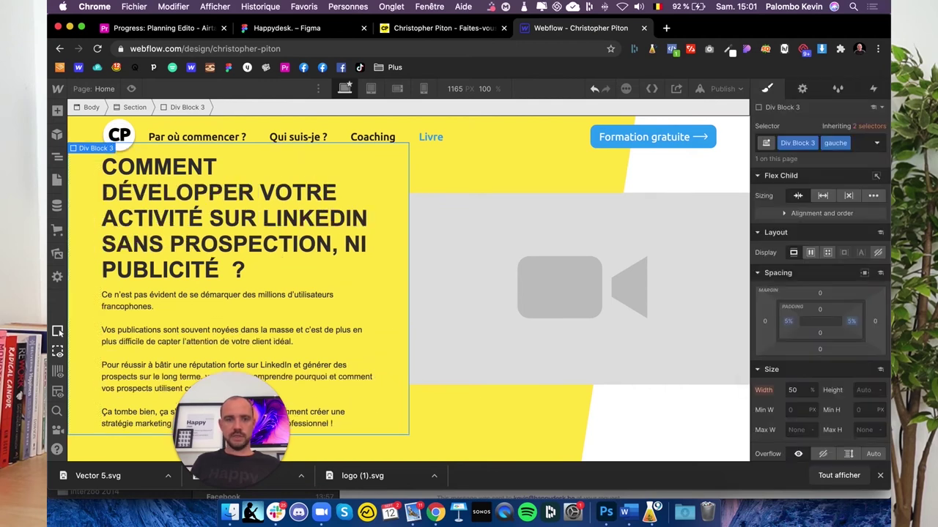
Set the hero heading to 30 px font size with 34 px line height
click(187, 249)
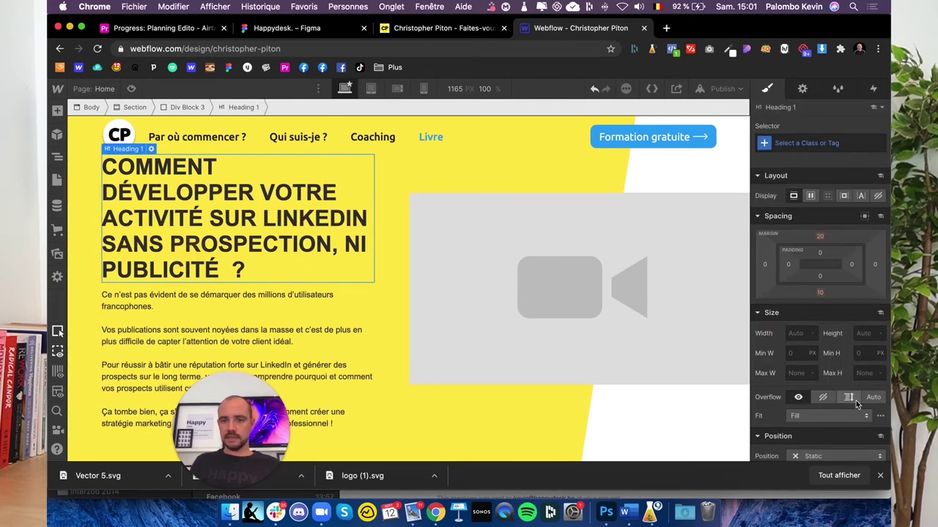
scroll(850, 403, down, 5)
double_click(801, 325)
text(32)
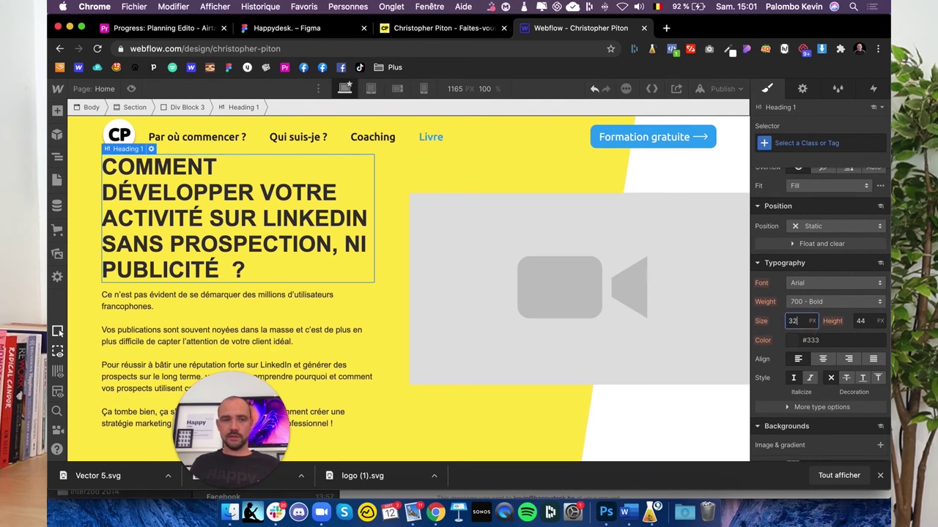
key(Down)
key(Down)
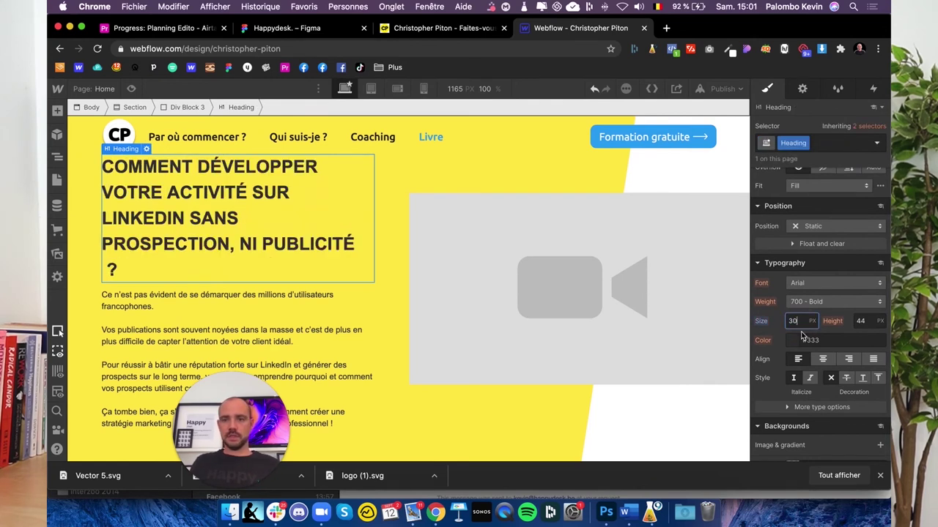
double_click(861, 321)
text(34)
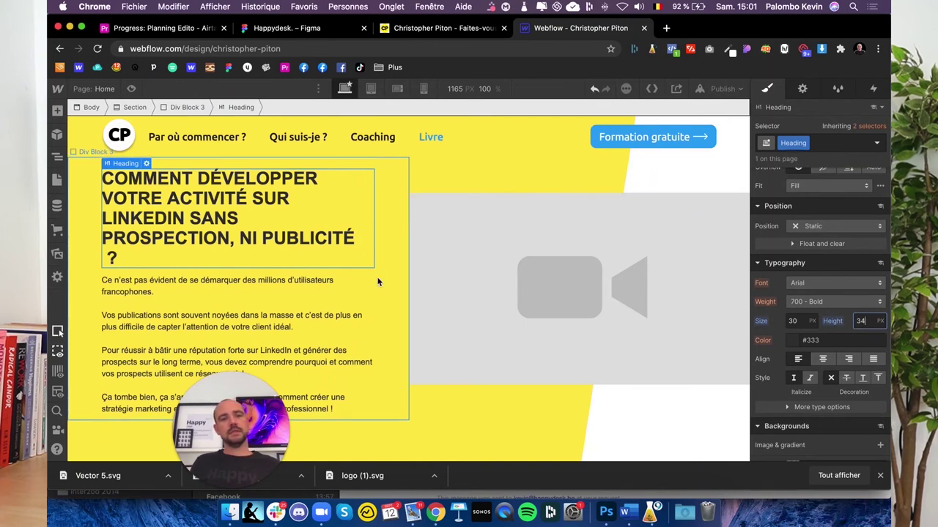
Reduce the text column's right padding to 2% and check the hero in Preview
click(395, 295)
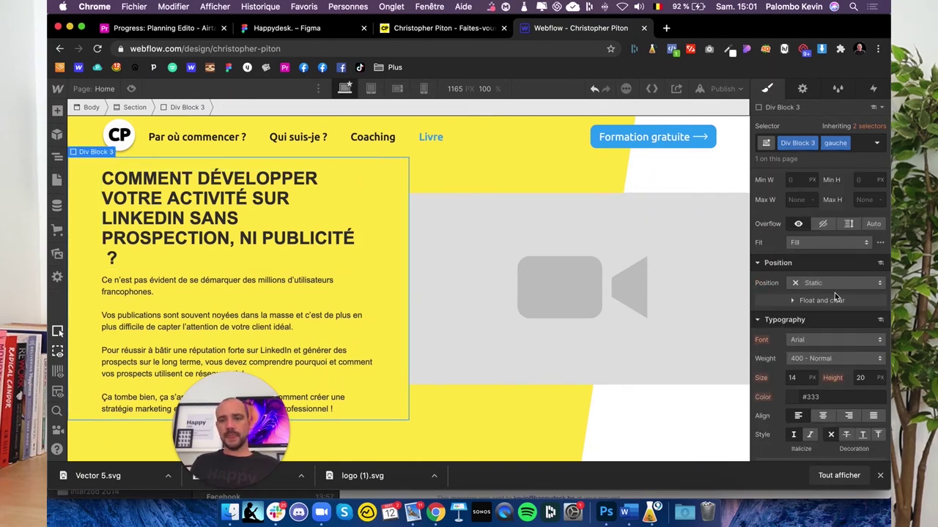
scroll(833, 330, up, 5)
drag(833, 330, 832, 338)
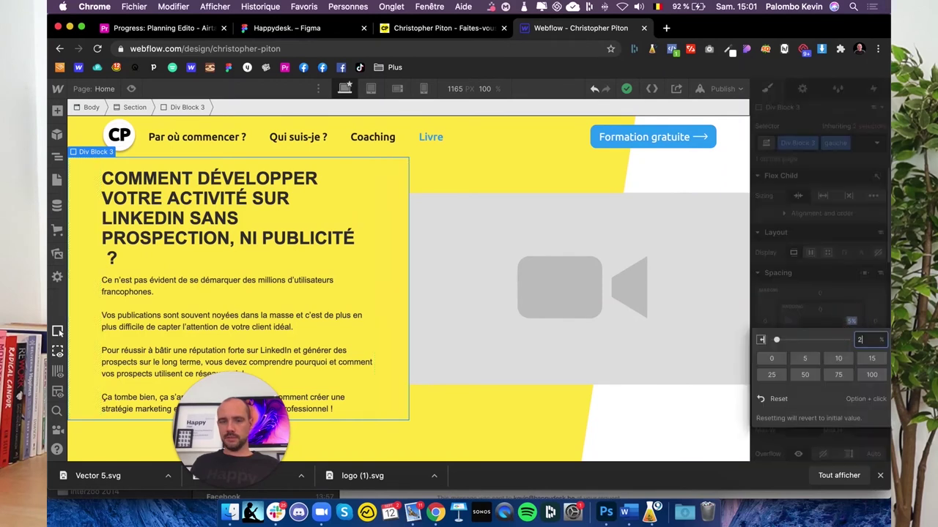
click(418, 438)
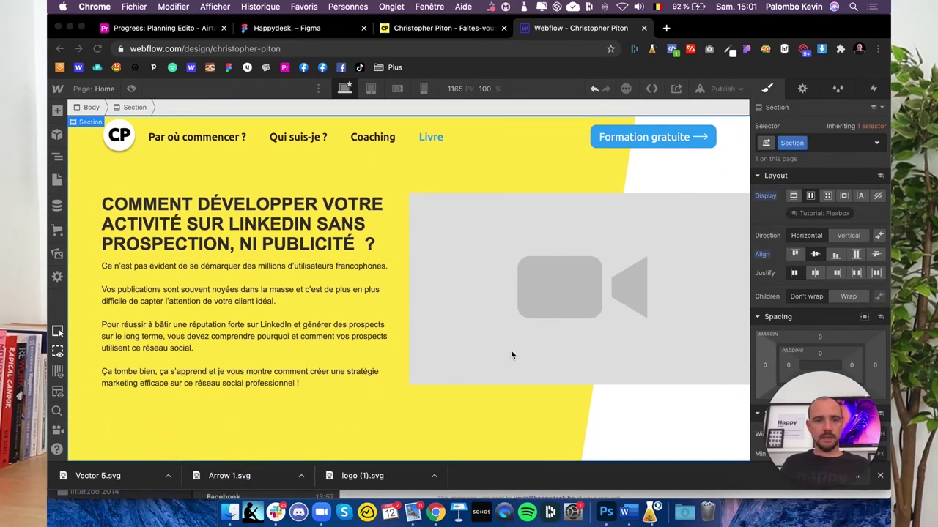
click(131, 88)
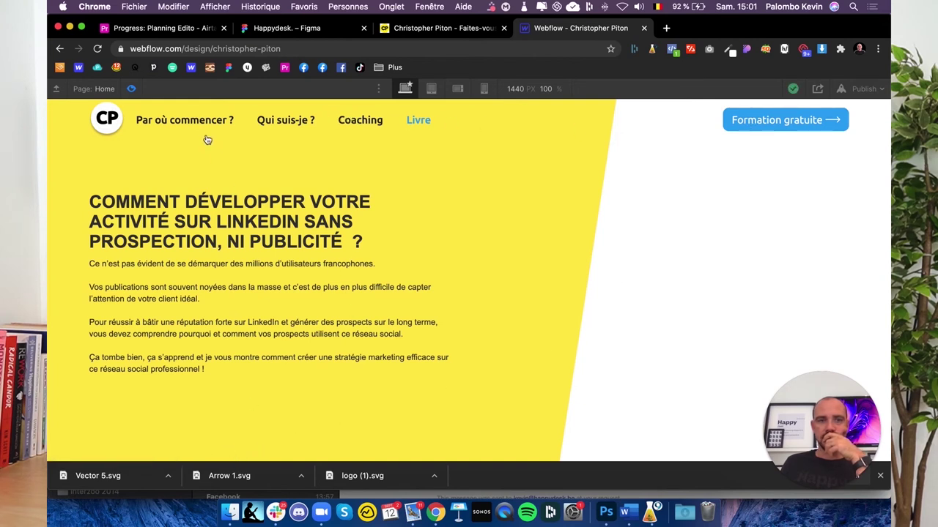
click(132, 89)
click(587, 283)
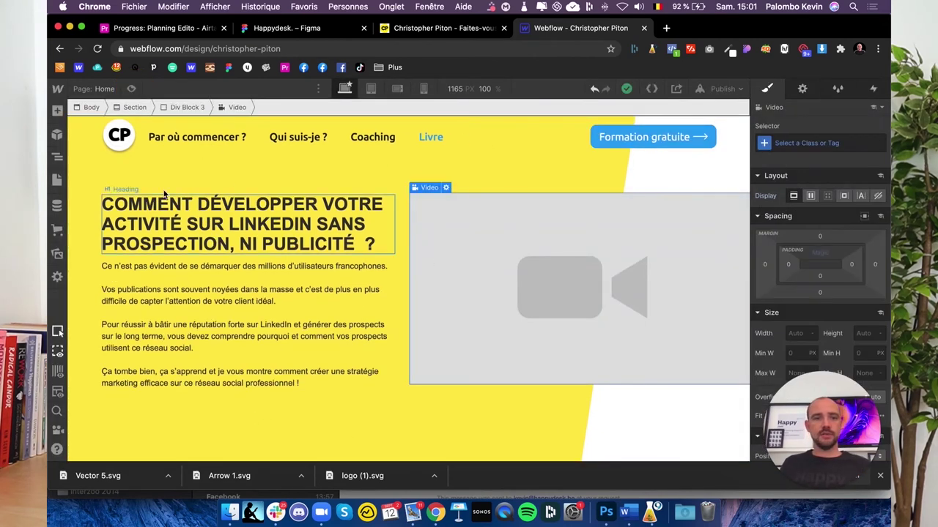
click(59, 159)
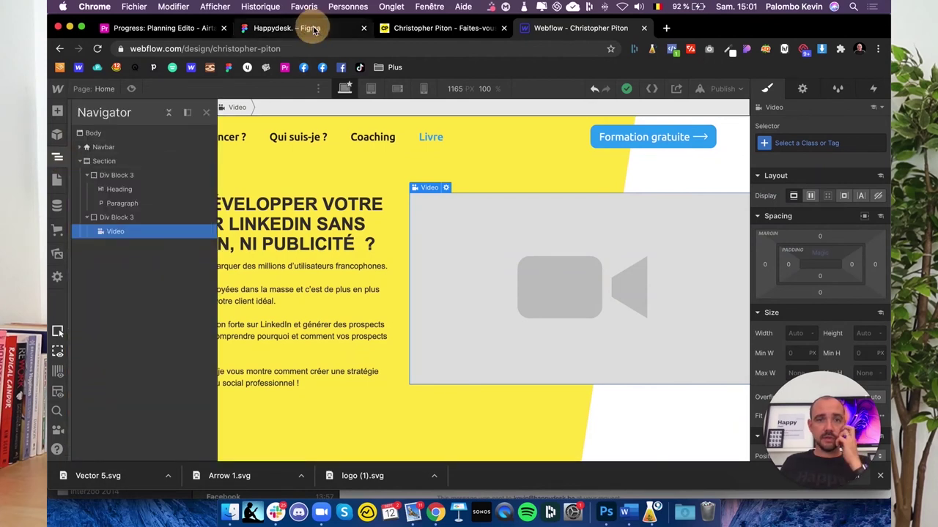
Group the video thumbnail layers in Figma into Group 13
click(314, 29)
key(Escape)
shift+click(605, 286)
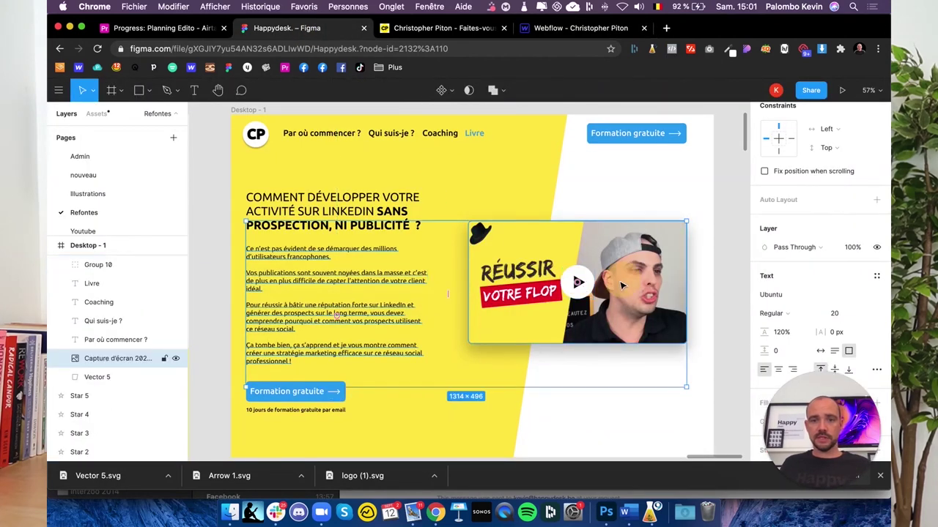
double_click(602, 269)
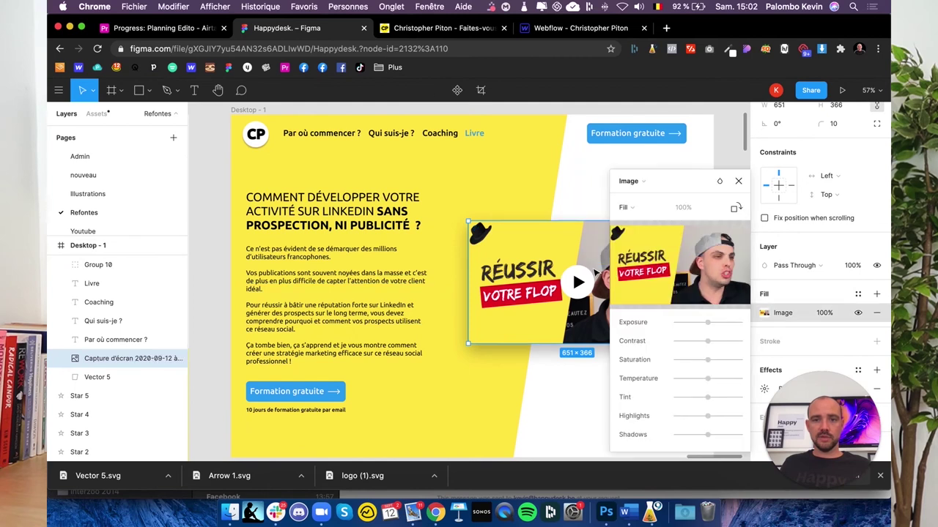
click(95, 380)
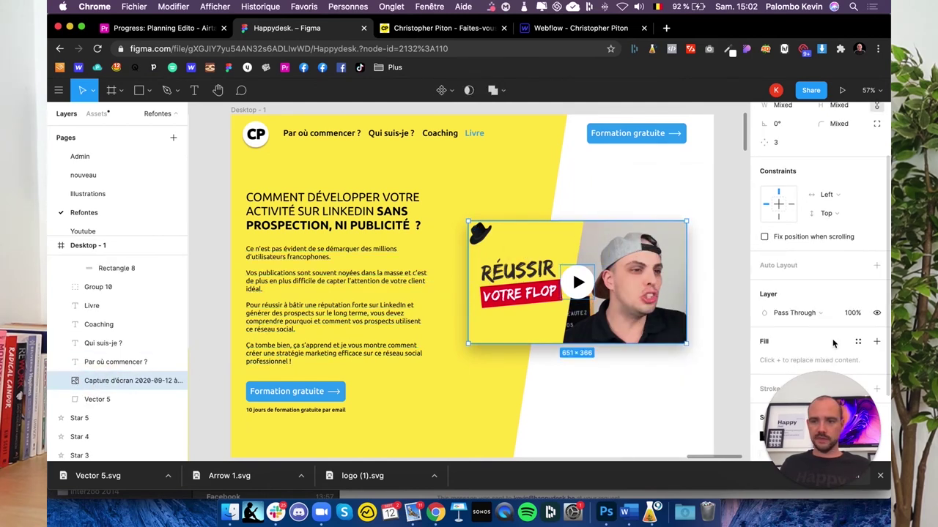
right_click(132, 381)
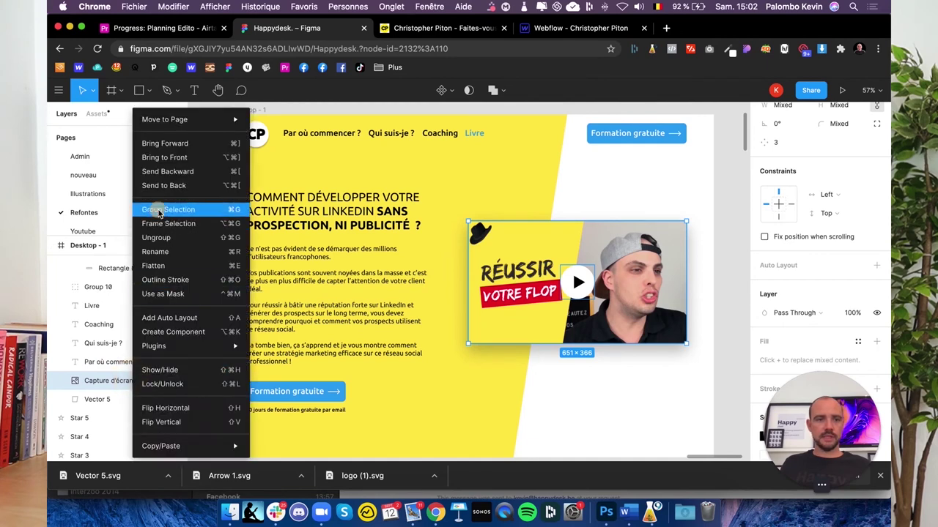
click(156, 209)
Export Group 13 as a PNG file, Group 13.png
scroll(824, 366, down, 3)
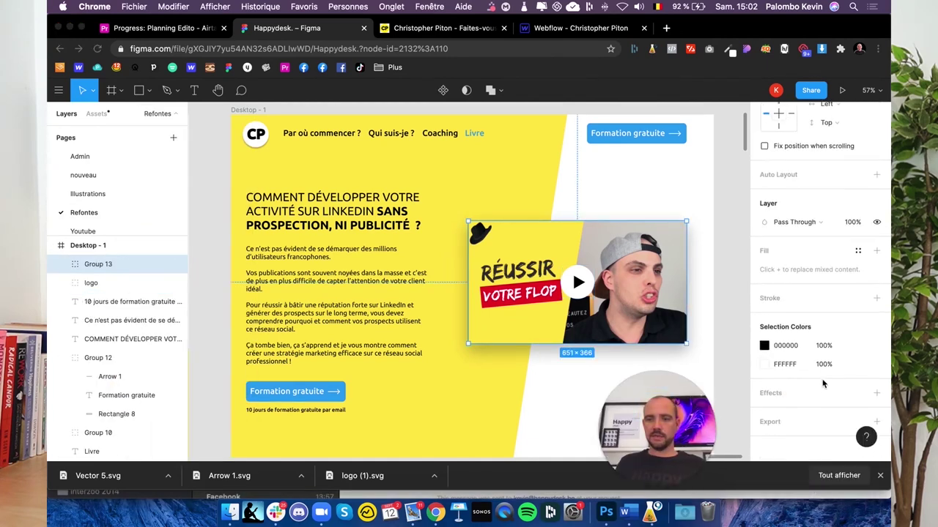
click(886, 425)
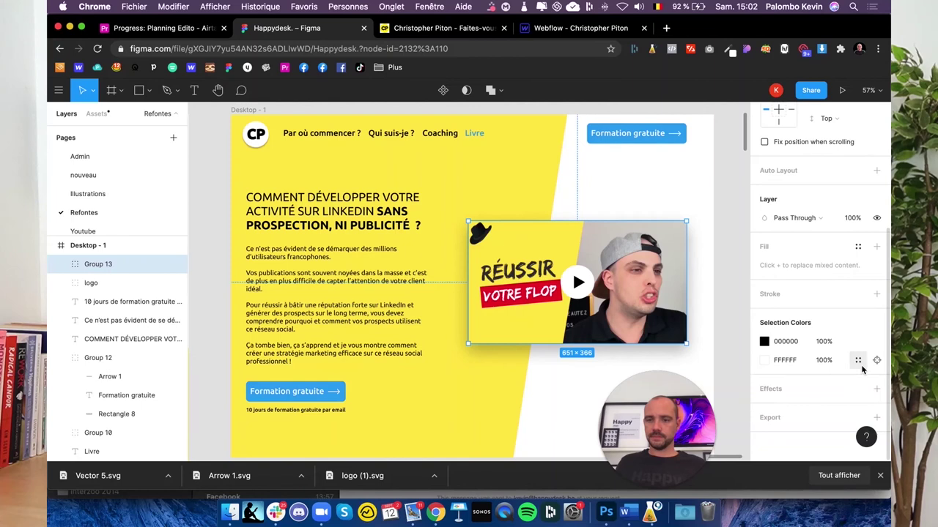
click(876, 417)
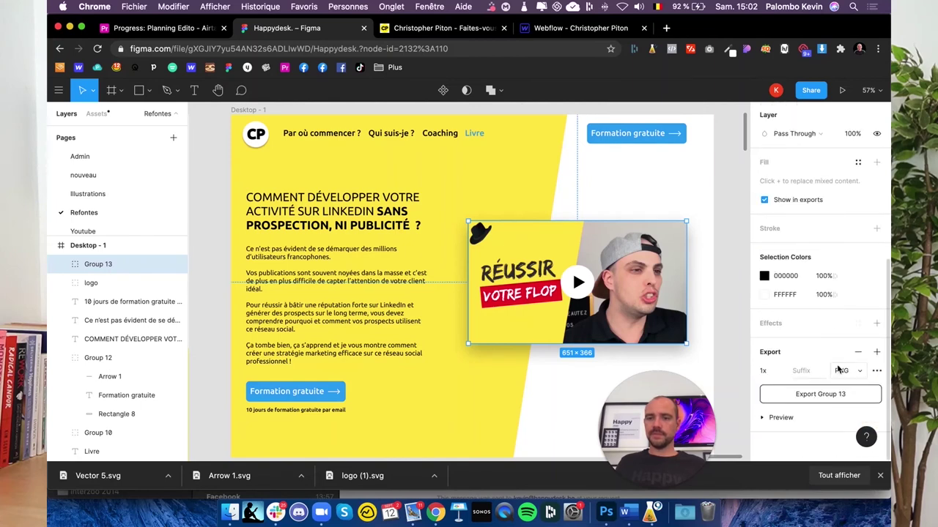
click(852, 372)
click(852, 371)
click(819, 394)
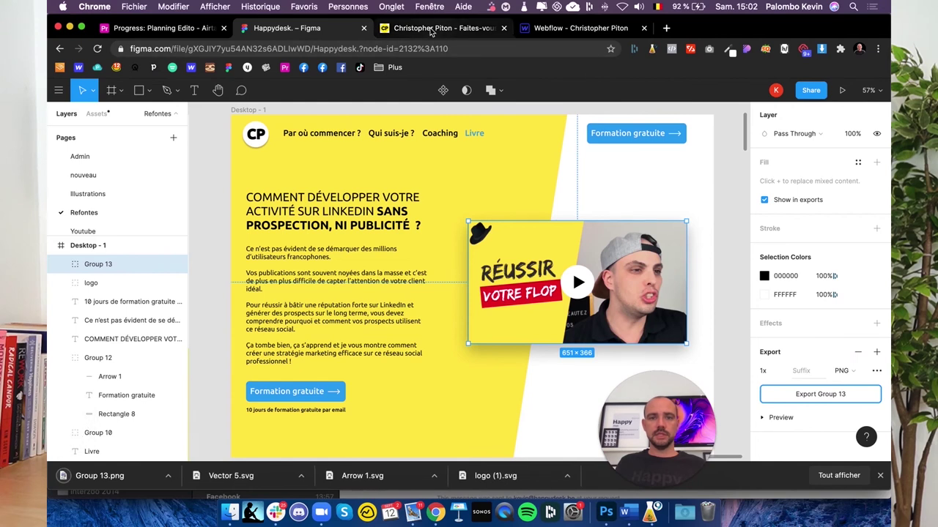
click(568, 29)
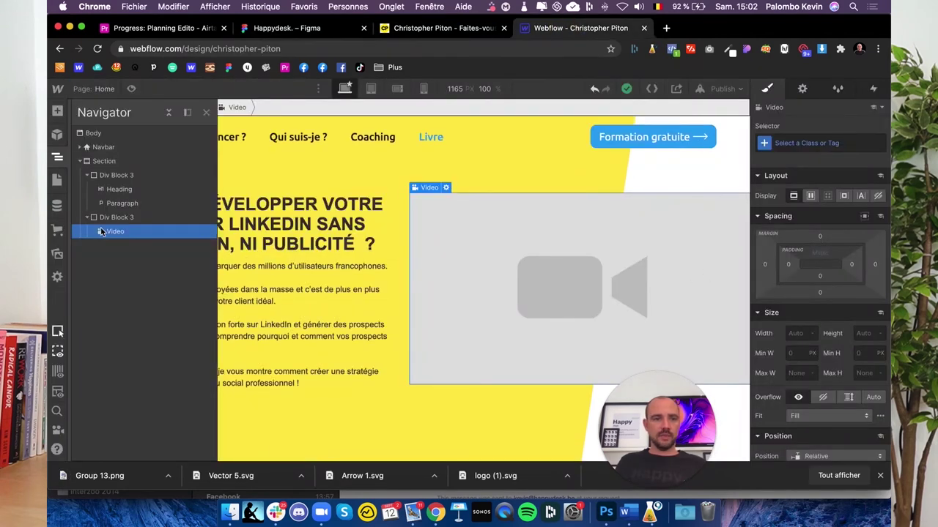
Replace the video placeholder in the right column with an Image element showing the uploaded Group 13.png
key(Delete)
click(98, 218)
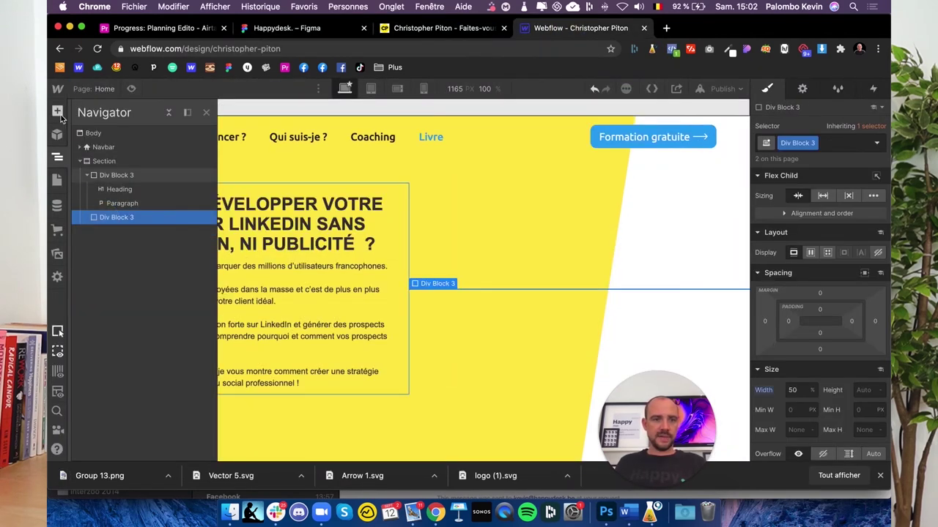
click(57, 111)
scroll(119, 366, down, 2)
scroll(120, 386, down, 5)
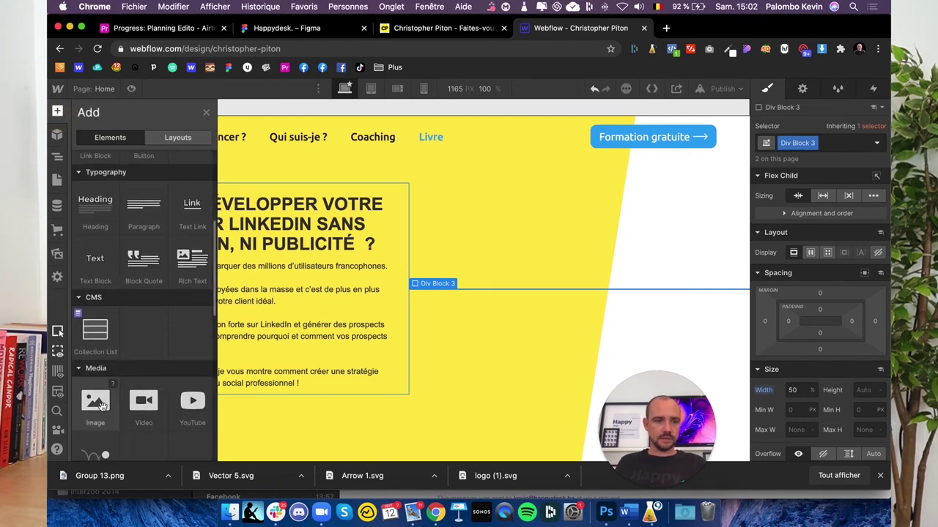
click(103, 408)
click(478, 307)
drag(139, 443, 132, 396)
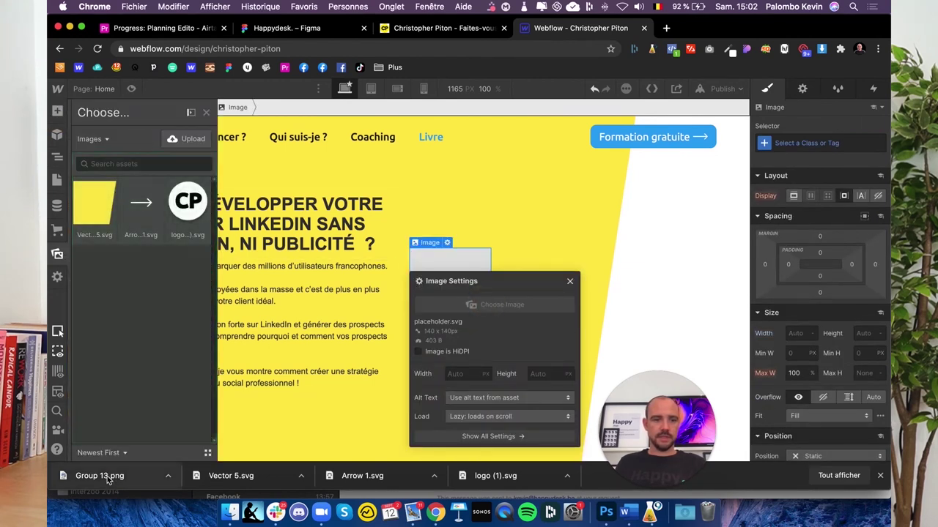
click(90, 204)
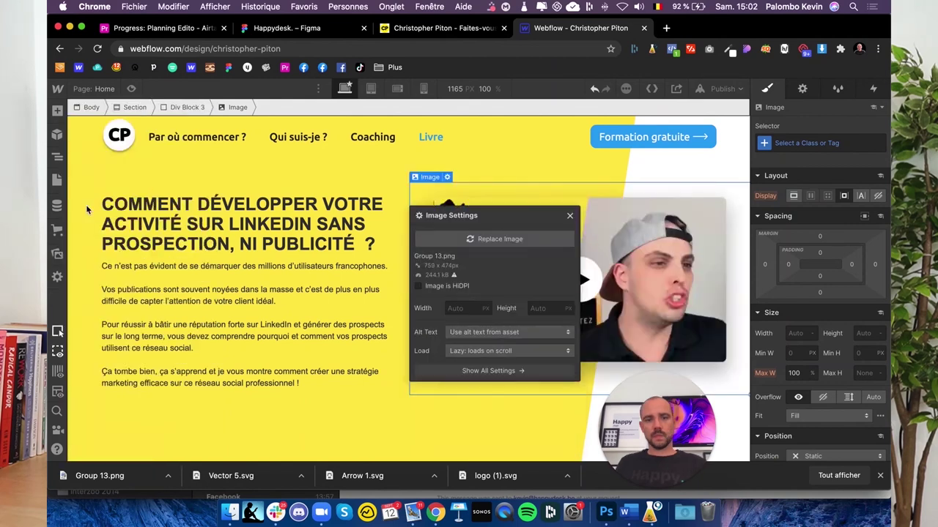
click(202, 429)
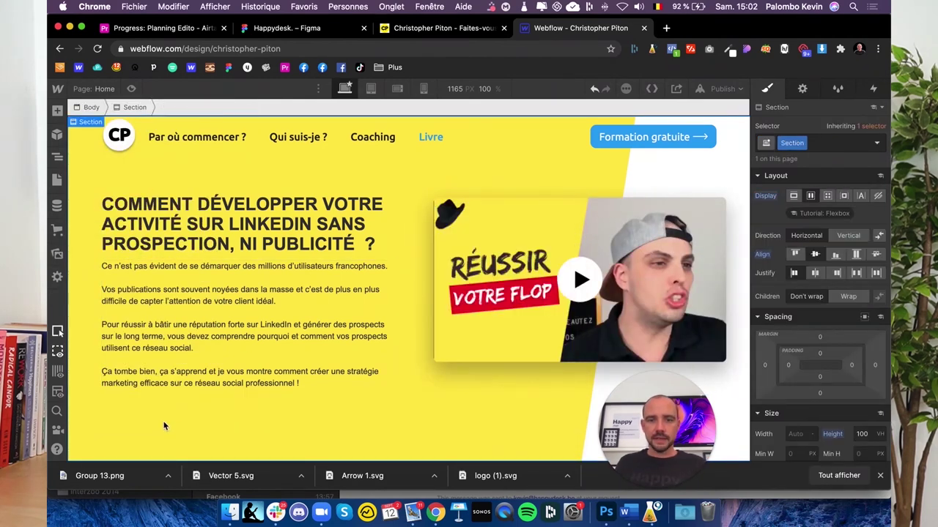
Select the left column holding the heading and paragraph in the navigator and collapse its children
click(137, 377)
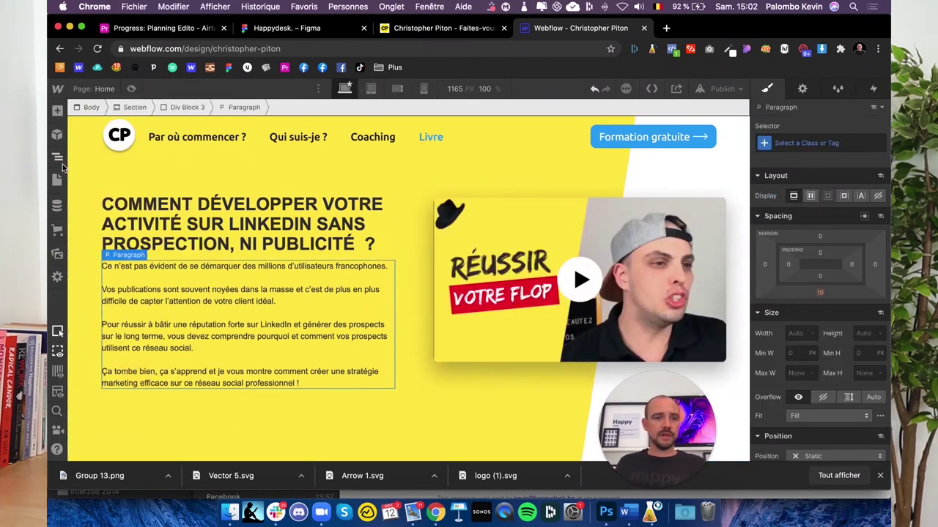
click(57, 157)
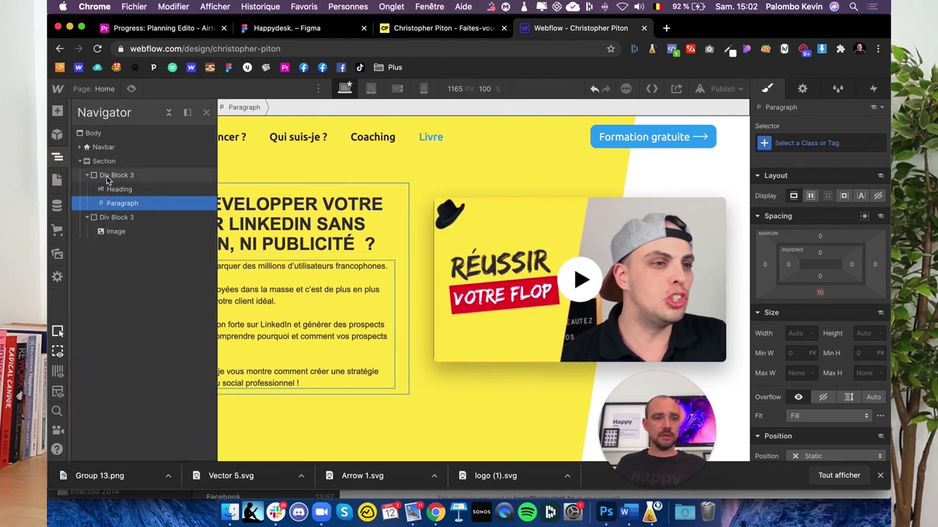
click(88, 178)
click(89, 177)
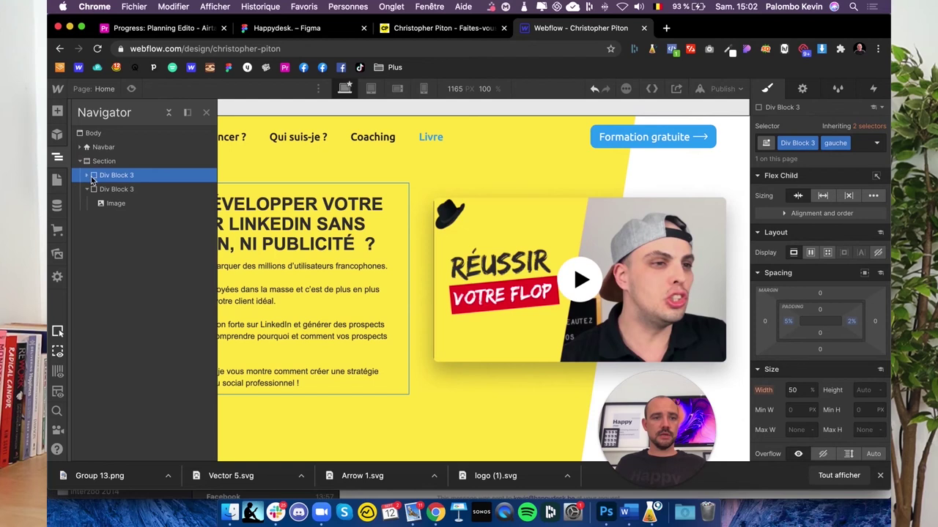
click(57, 111)
Insert an empty Div Block beneath the hero paragraph
click(95, 322)
click(57, 110)
click(58, 110)
scroll(106, 324, down, 3)
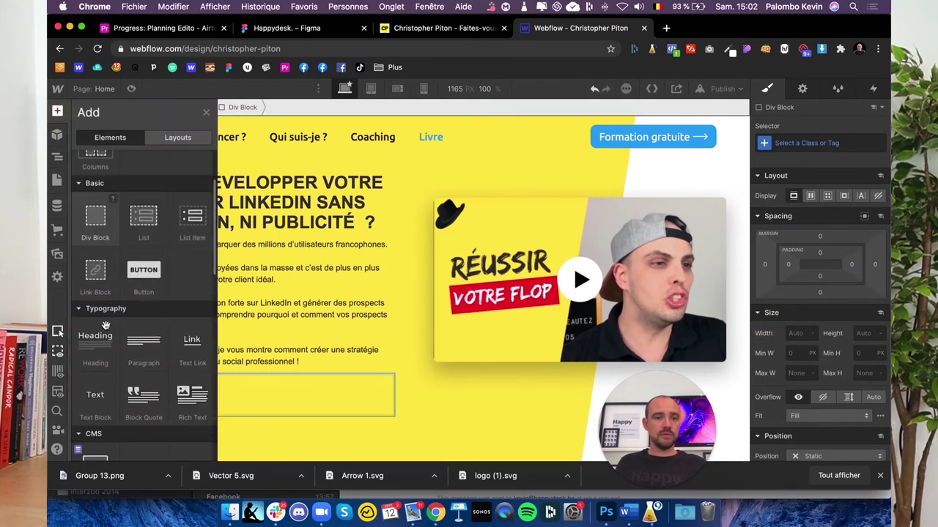
scroll(105, 324, down, 1)
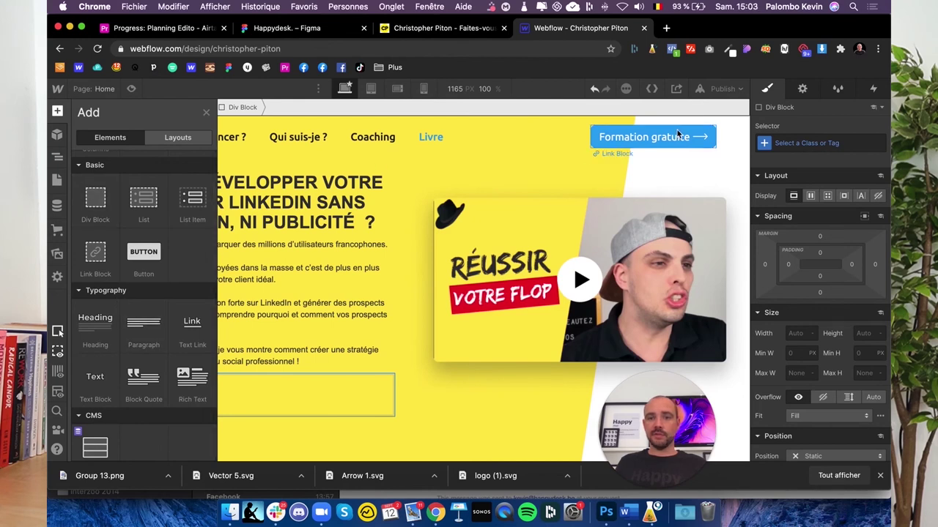
Paste the navbar's Formation gratuite link block into the empty Div Block
click(677, 137)
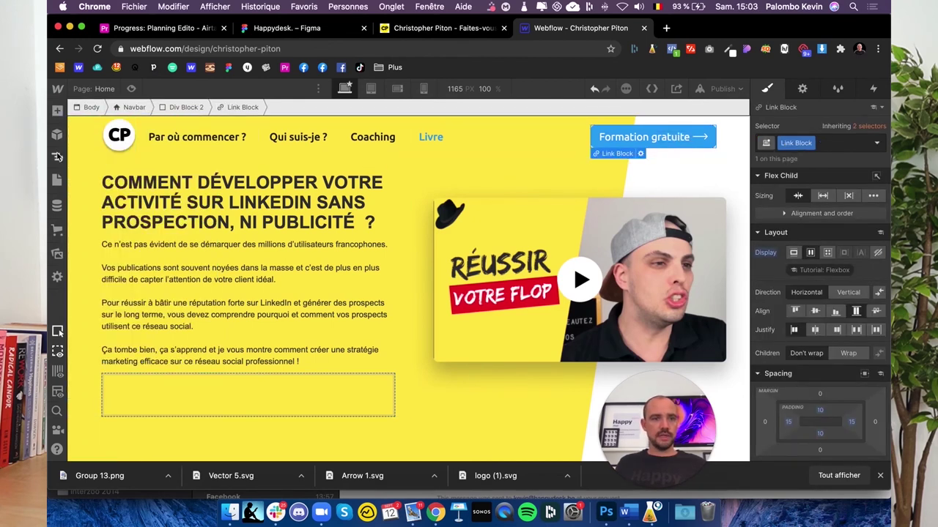
click(58, 157)
click(115, 191)
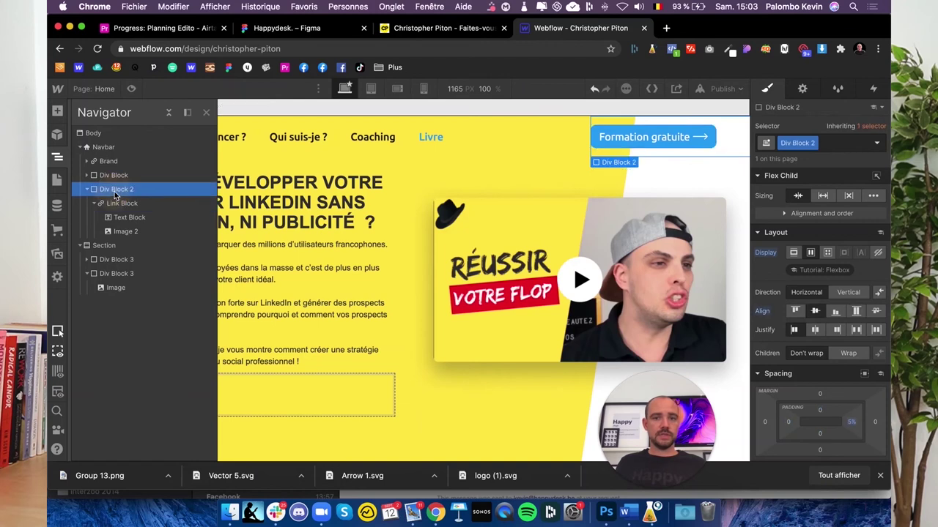
click(115, 204)
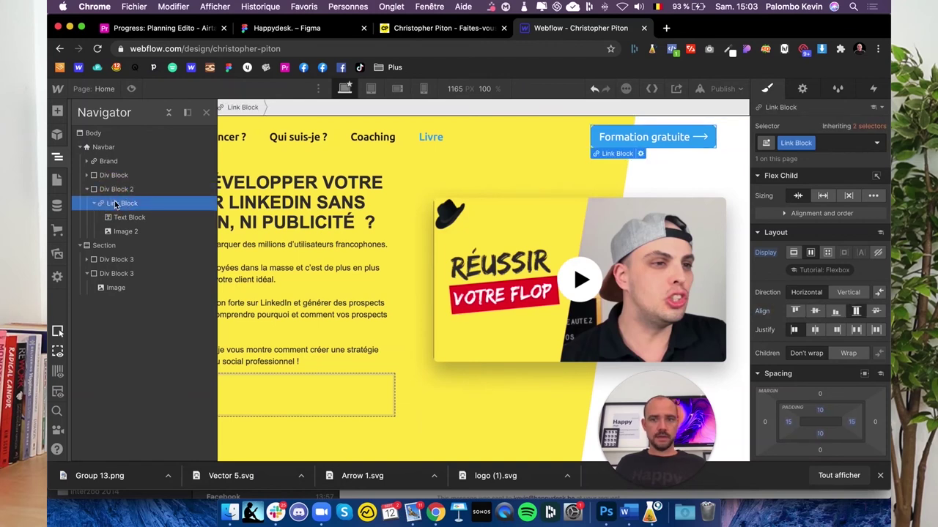
click(58, 157)
click(148, 388)
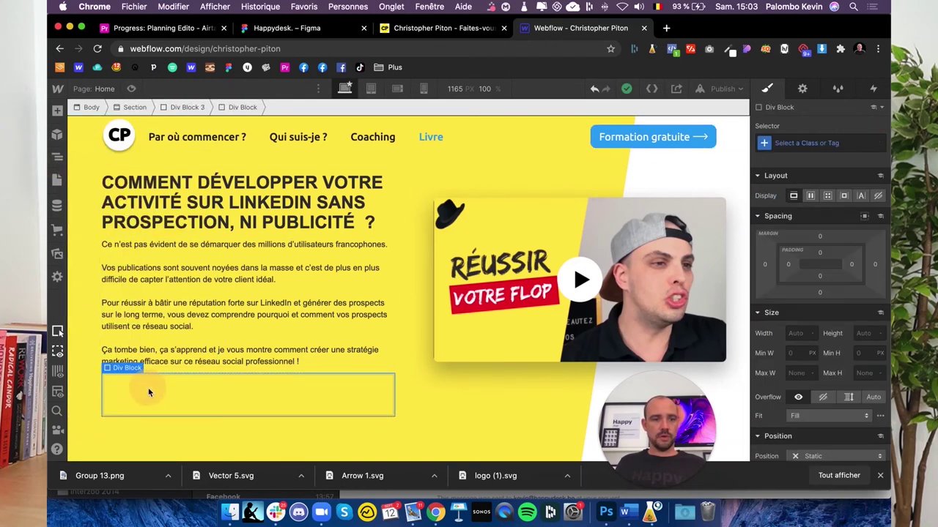
key(ctrl+v)
Set the pasted button's container to Display Flex, keeping its top margin at 0
click(292, 398)
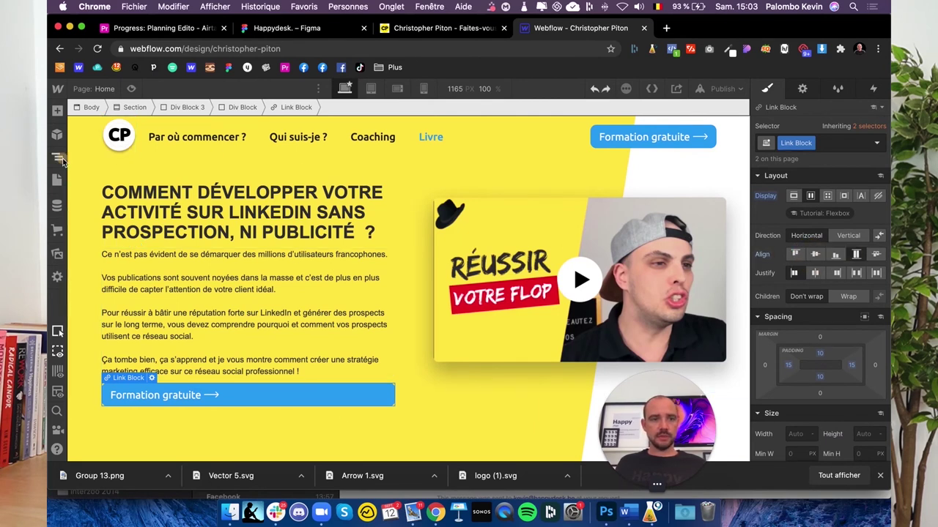
click(57, 157)
click(123, 302)
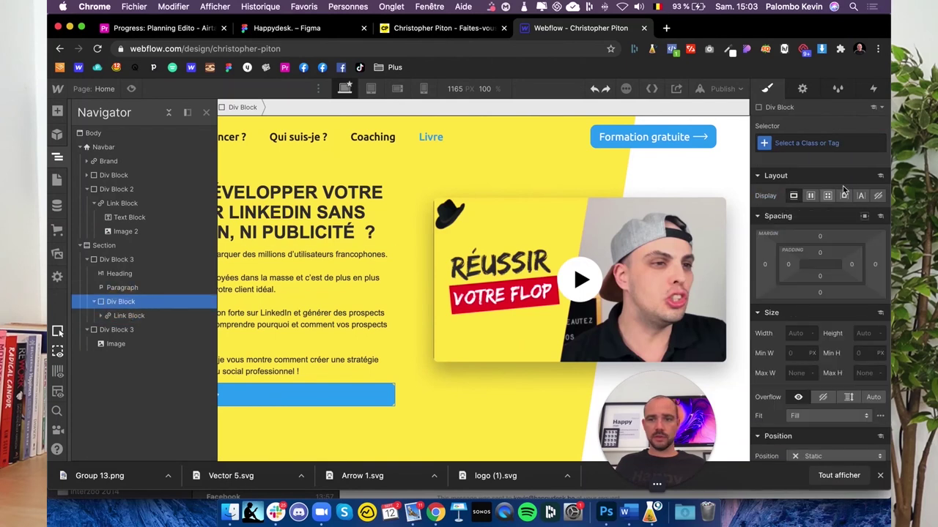
click(811, 197)
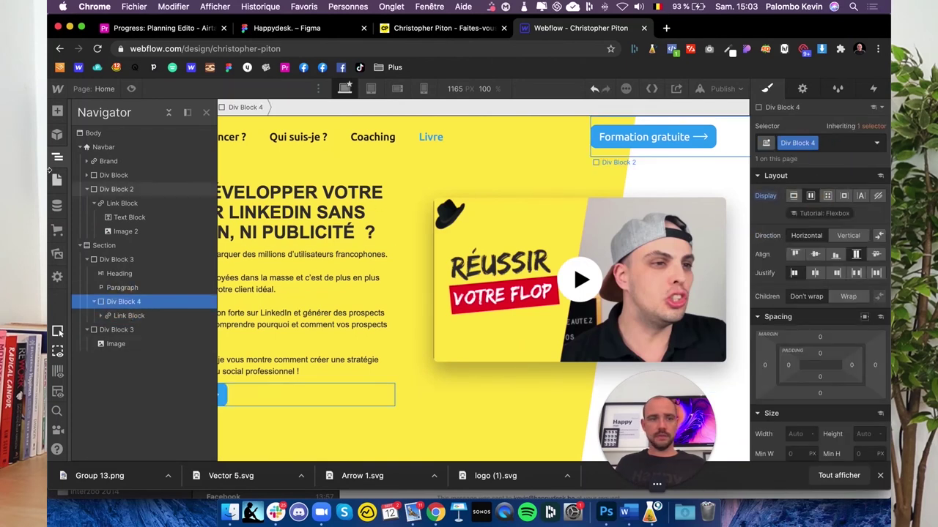
click(57, 158)
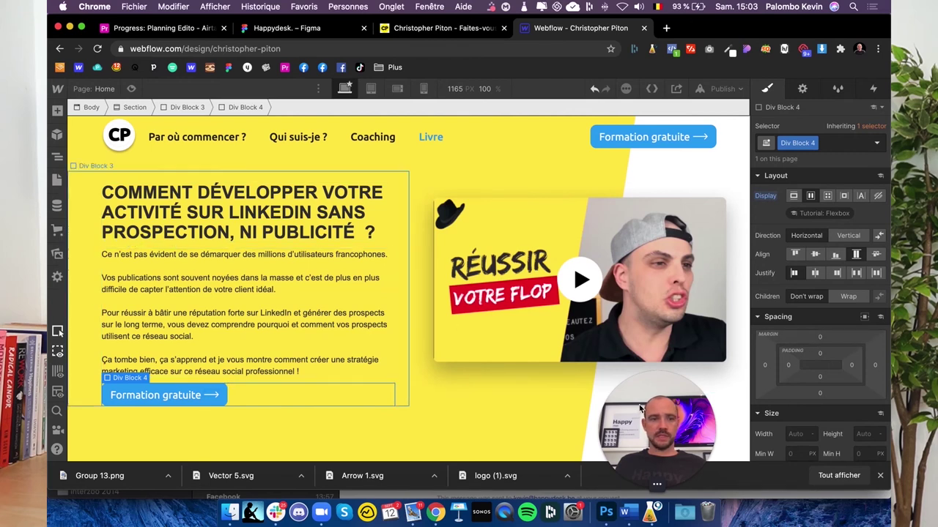
drag(821, 338, 820, 324)
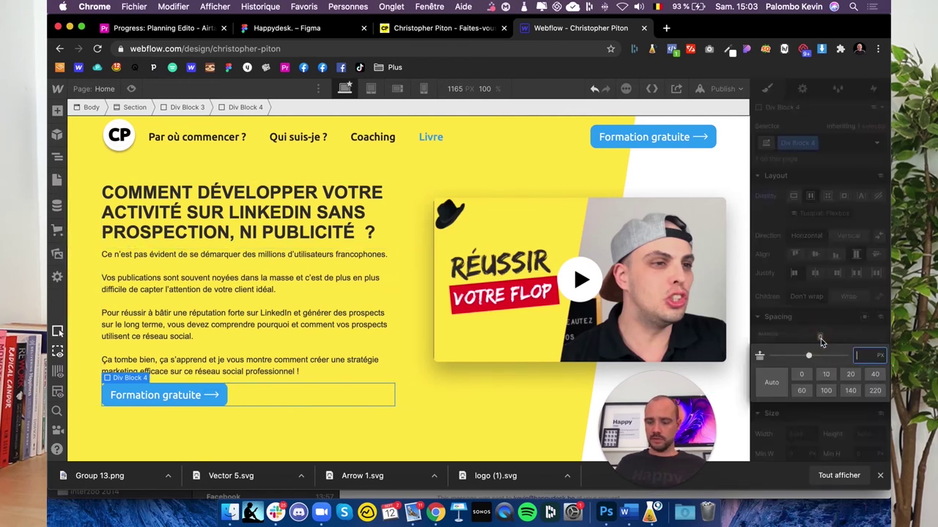
alt+click(820, 341)
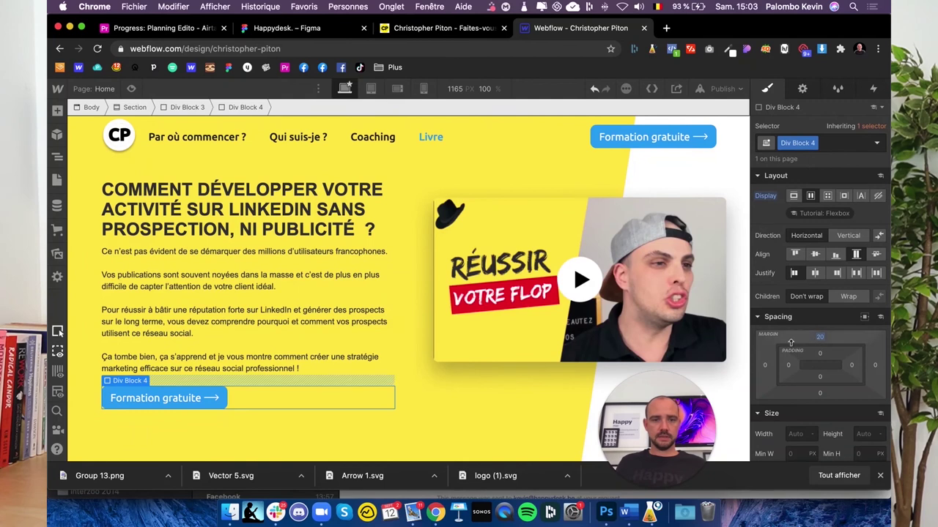
Duplicate the class of the video column, Div Block 3
click(59, 158)
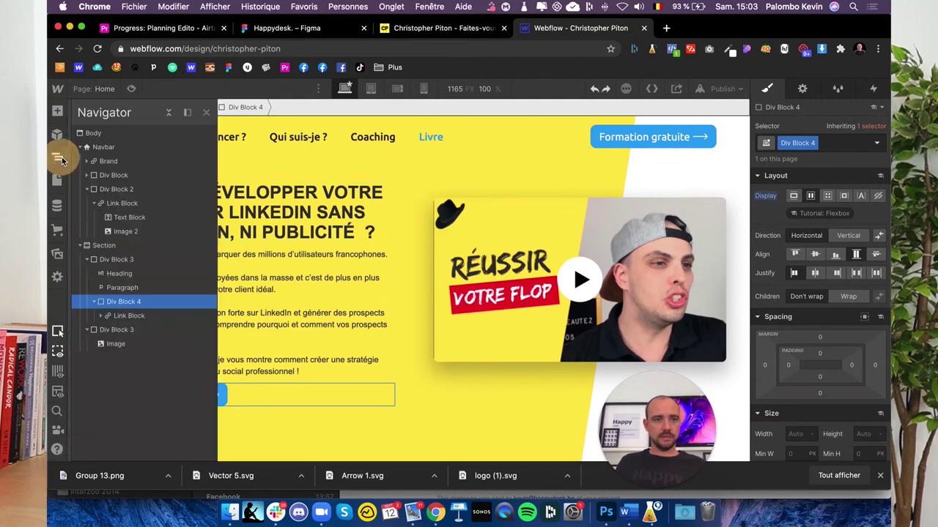
click(116, 273)
click(823, 145)
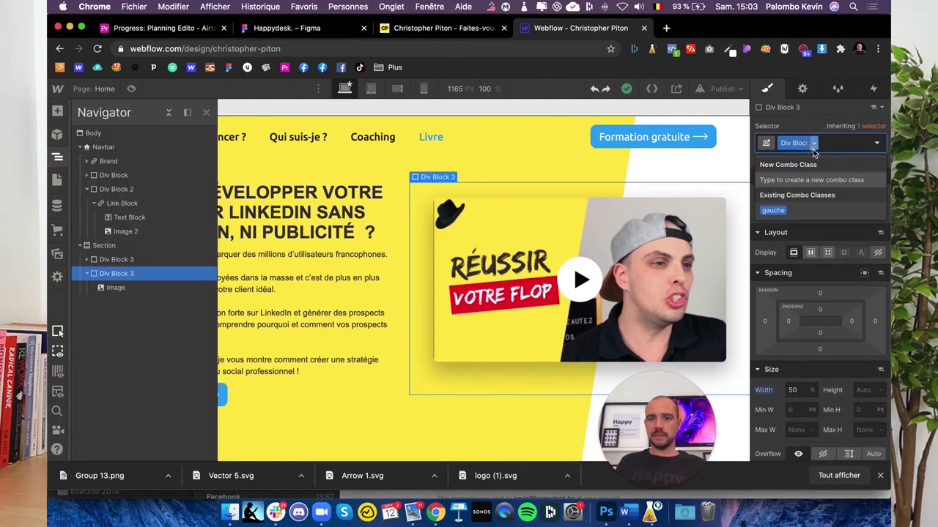
click(813, 144)
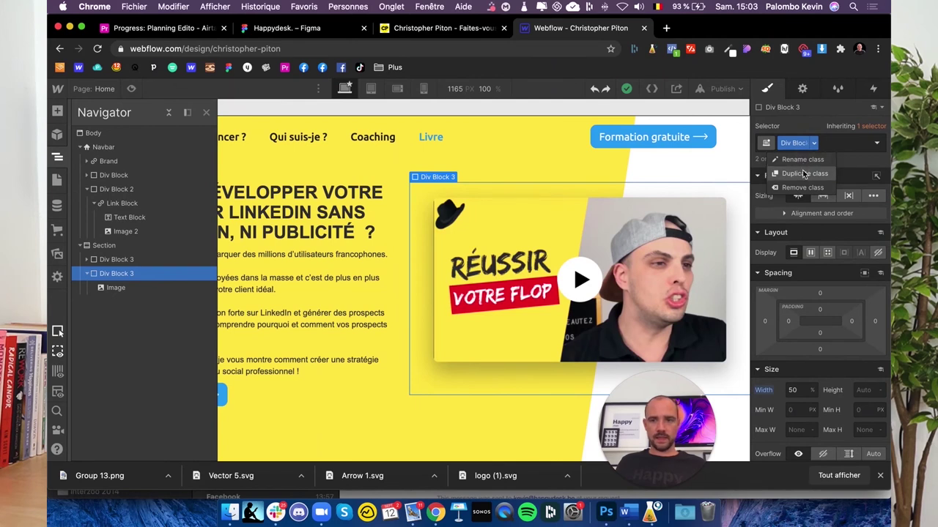
click(803, 173)
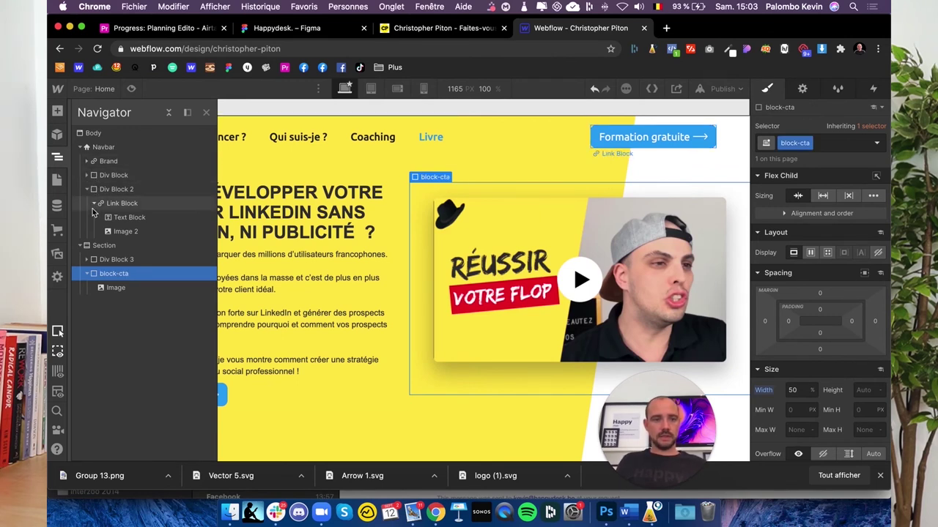
Give the button's flex container a top padding of 10 px
click(87, 259)
click(121, 301)
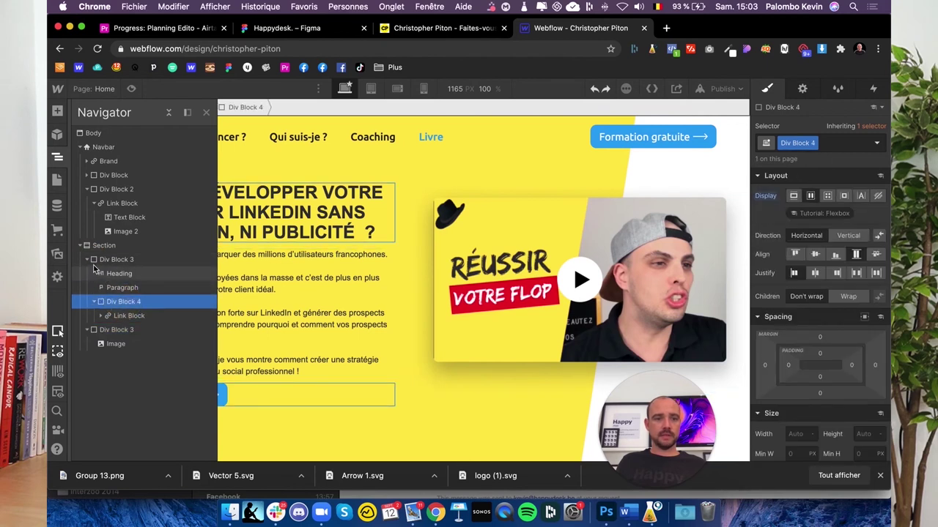
click(57, 157)
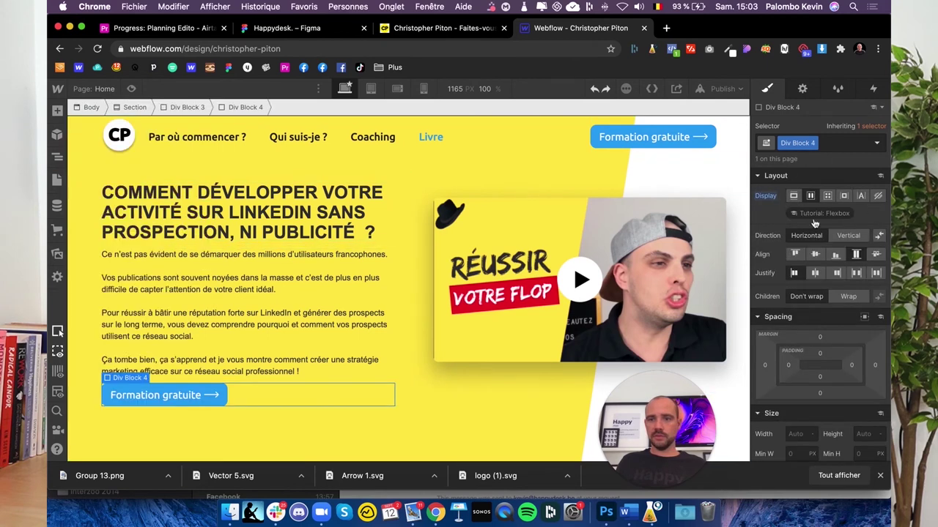
click(820, 353)
text(10)
key(Return)
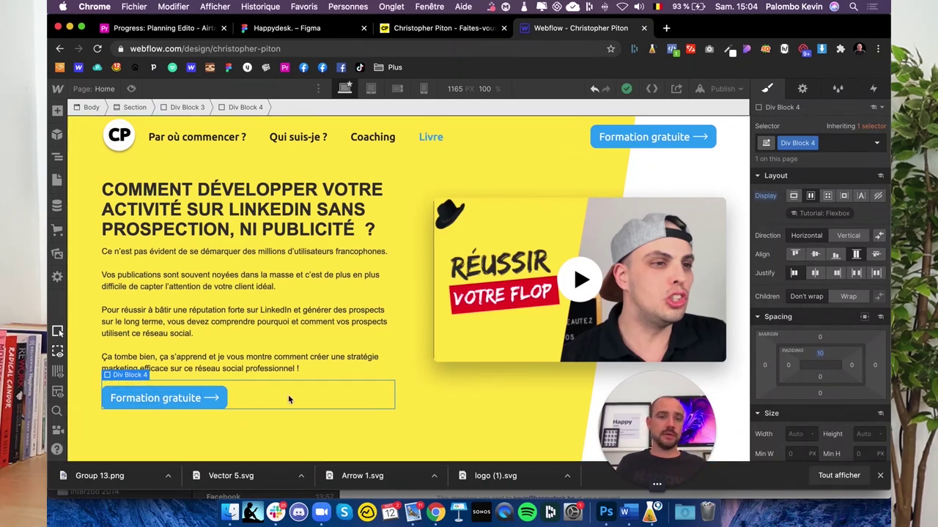
click(306, 421)
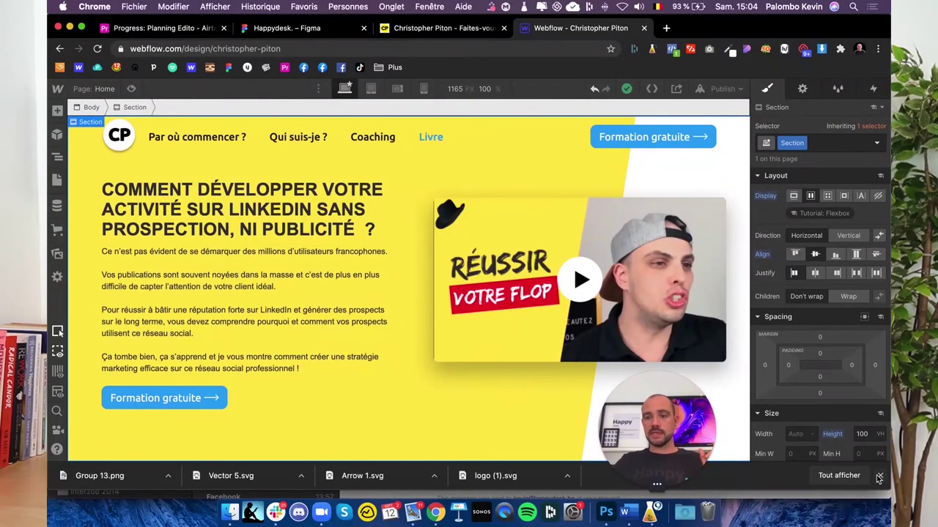
Close Chrome's downloads bar at the bottom of the window
click(879, 477)
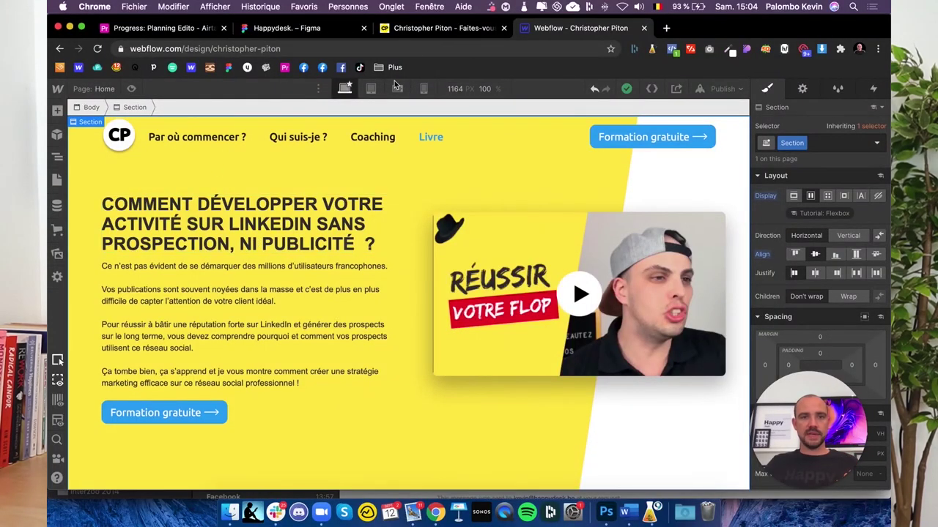
Compare the live site and Figma design, then select the button's container block in the navigator
click(415, 36)
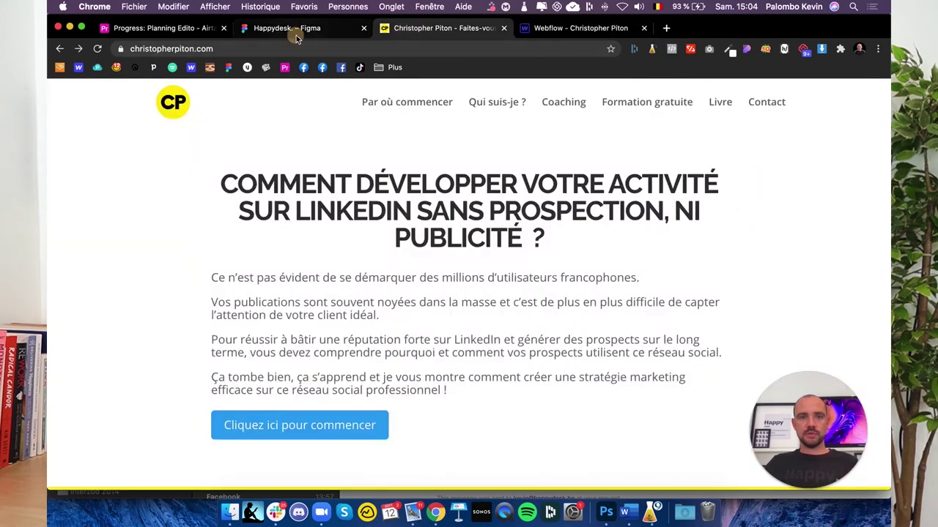
click(293, 28)
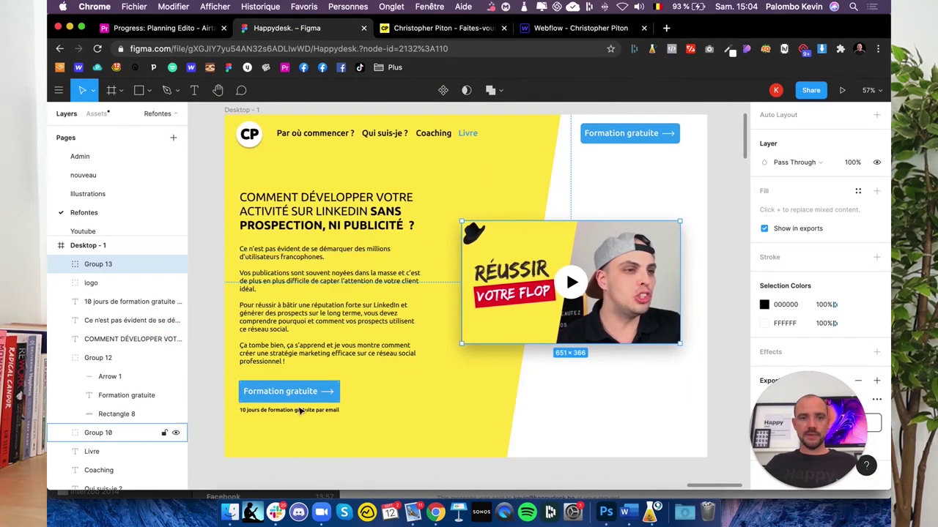
click(539, 30)
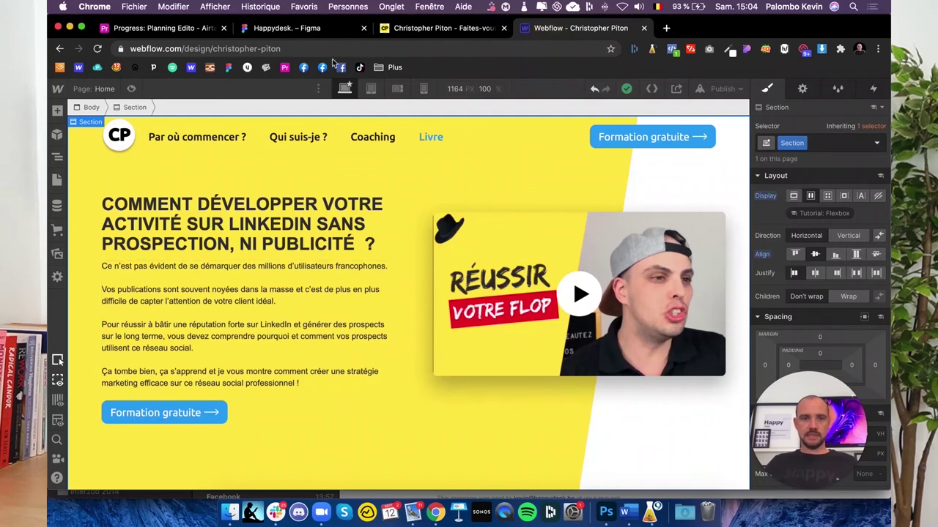
click(212, 413)
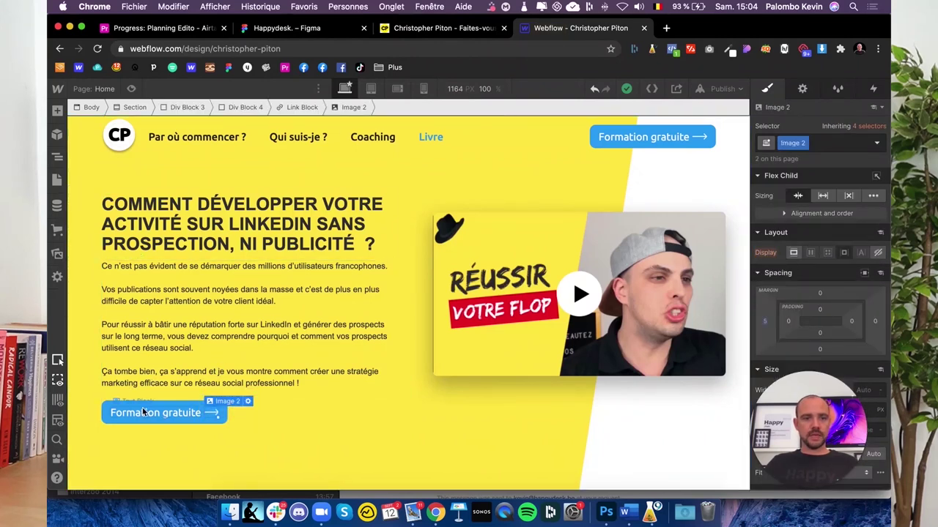
click(144, 408)
click(57, 156)
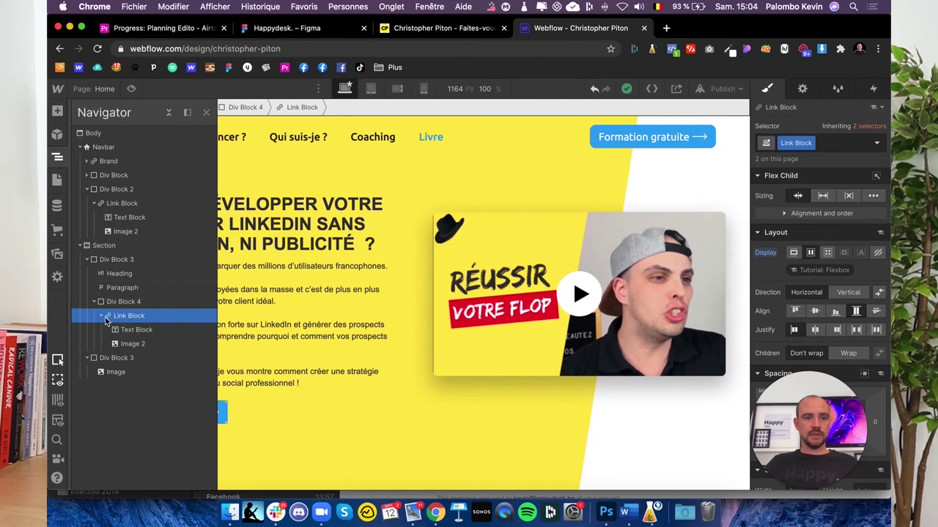
click(100, 316)
click(117, 302)
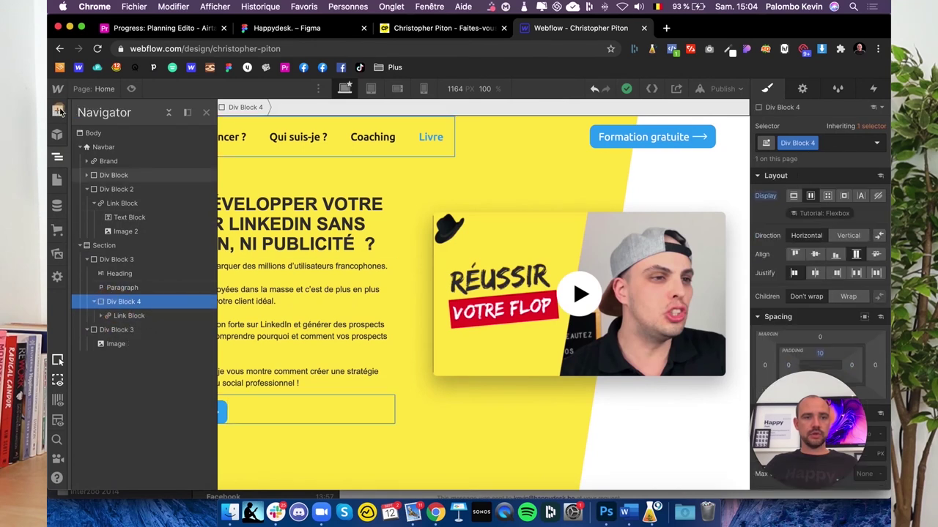
Add a Text Block under the button, stacking the container vertically and aligning it left
click(57, 110)
scroll(107, 436, down, 3)
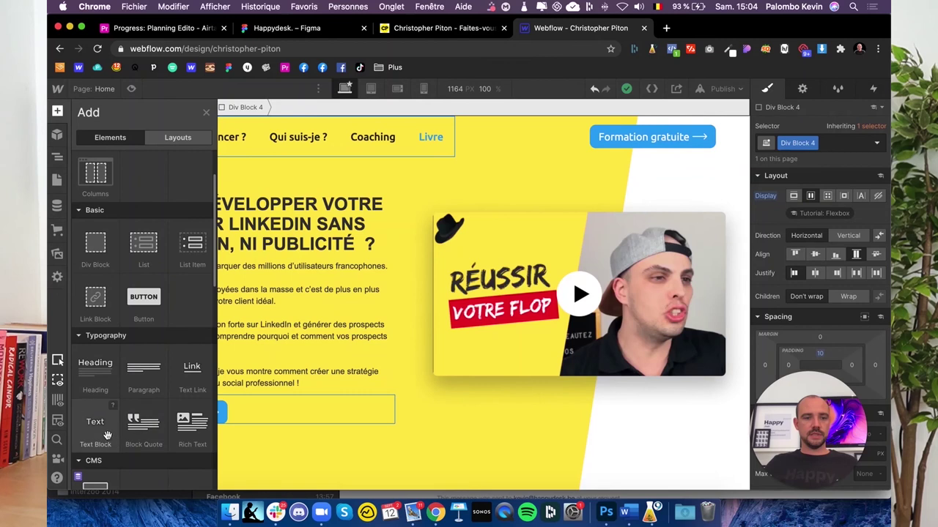
click(93, 425)
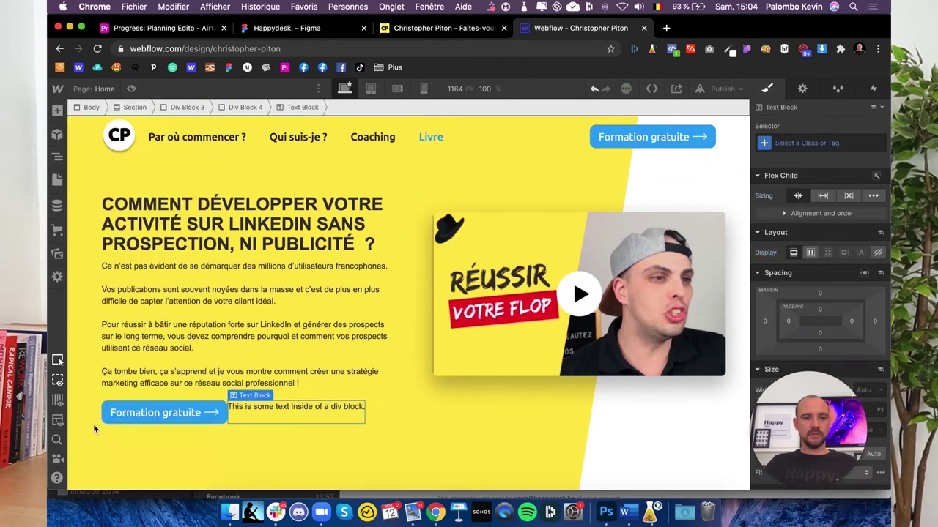
click(134, 399)
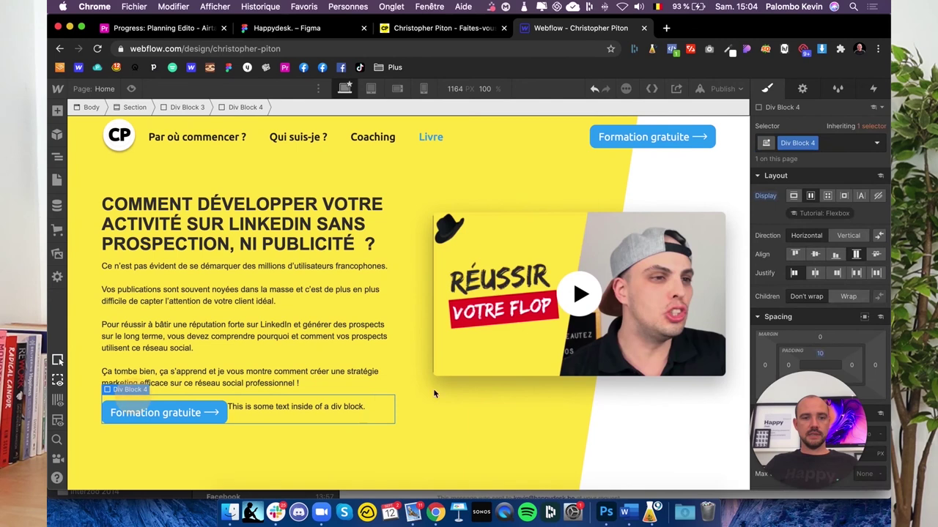
click(847, 237)
click(816, 255)
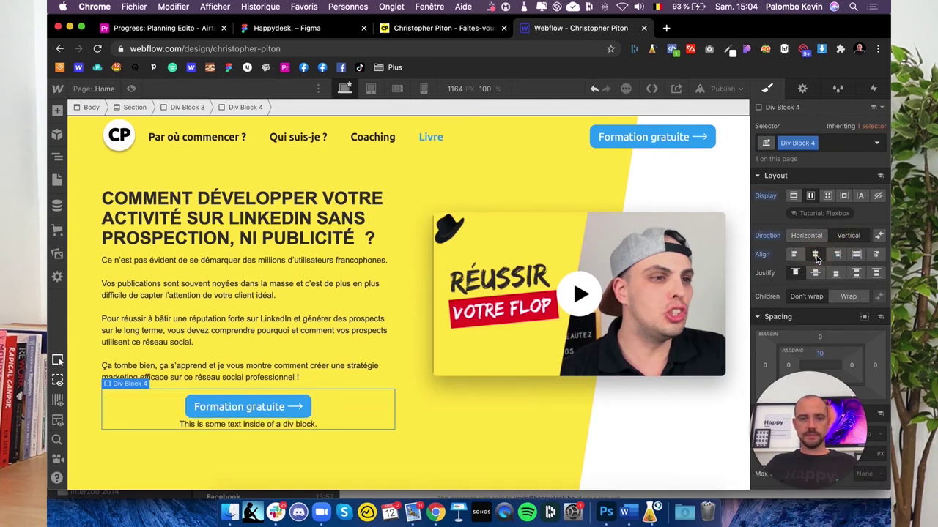
click(793, 255)
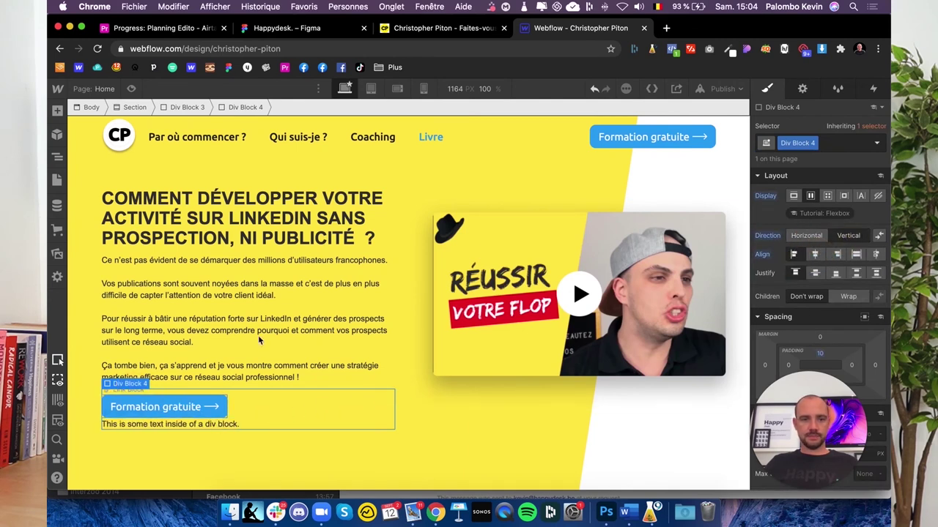
Copy the caption wording from under the button in the Figma design
click(438, 28)
click(285, 28)
click(299, 412)
double_click(298, 410)
key(ctrl+c)
click(579, 28)
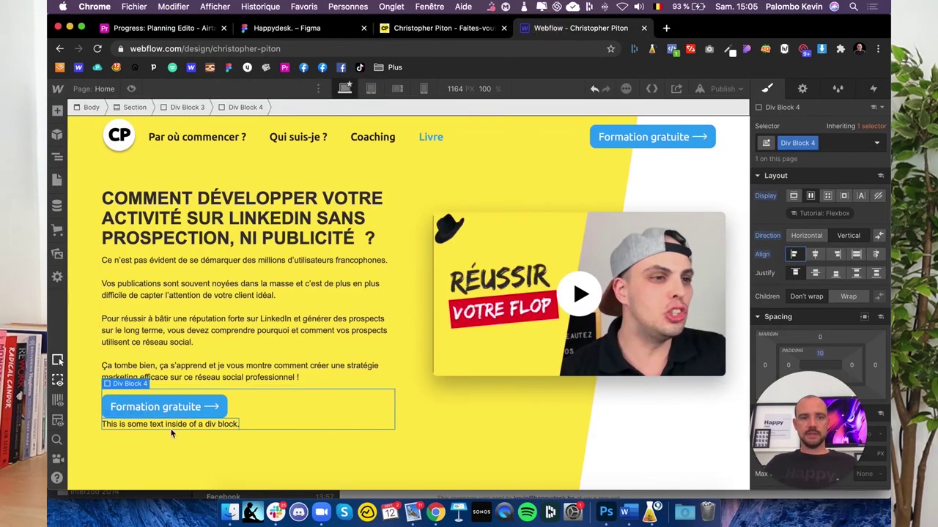
Replace the placeholder text with the caption '10 jours de formation gratuite par email'
double_click(171, 427)
key(ctrl+a)
key(ctrl+v)
click(268, 450)
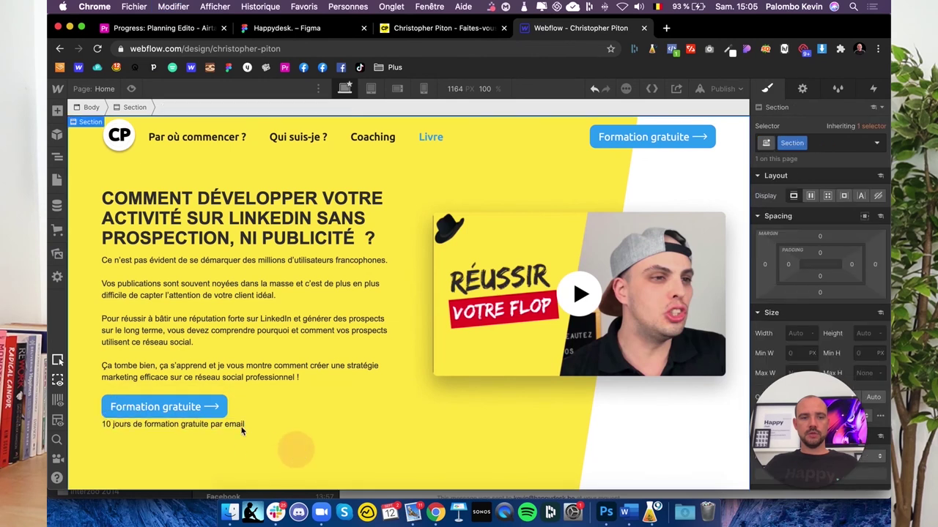
click(230, 429)
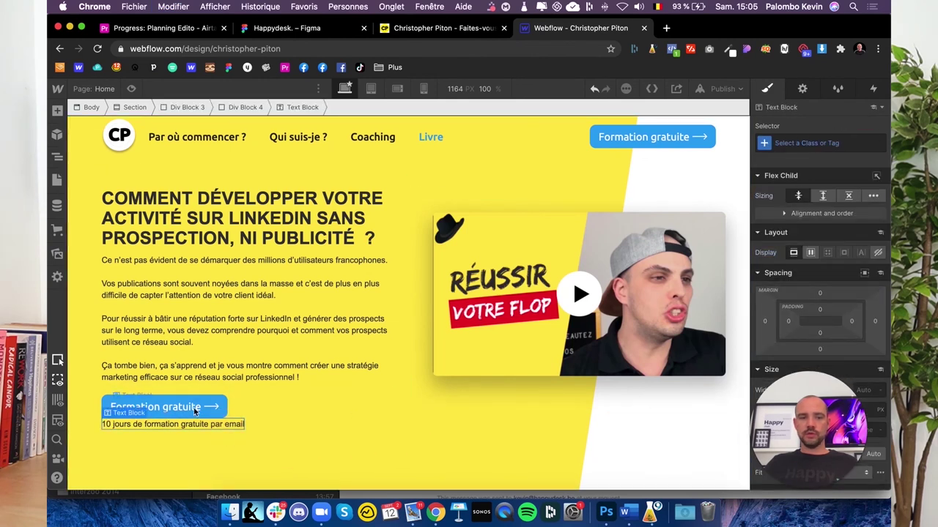
click(218, 400)
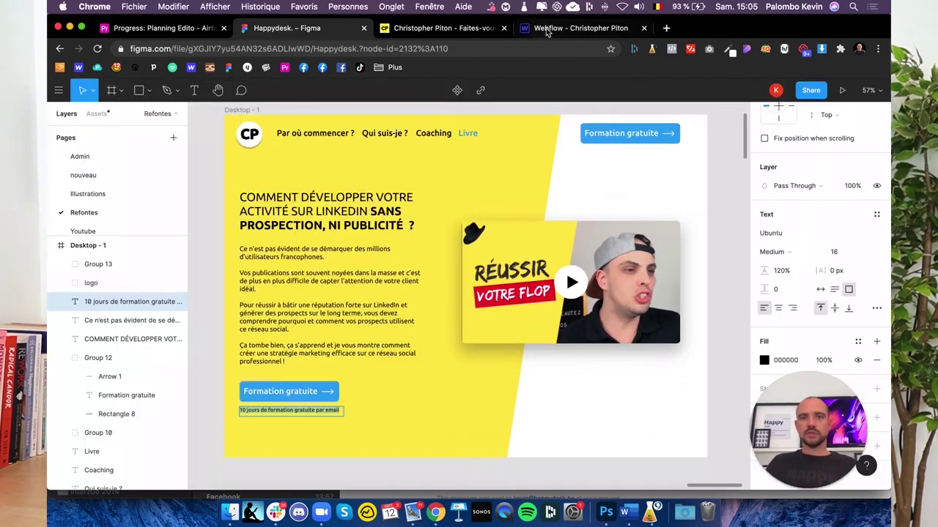
click(546, 30)
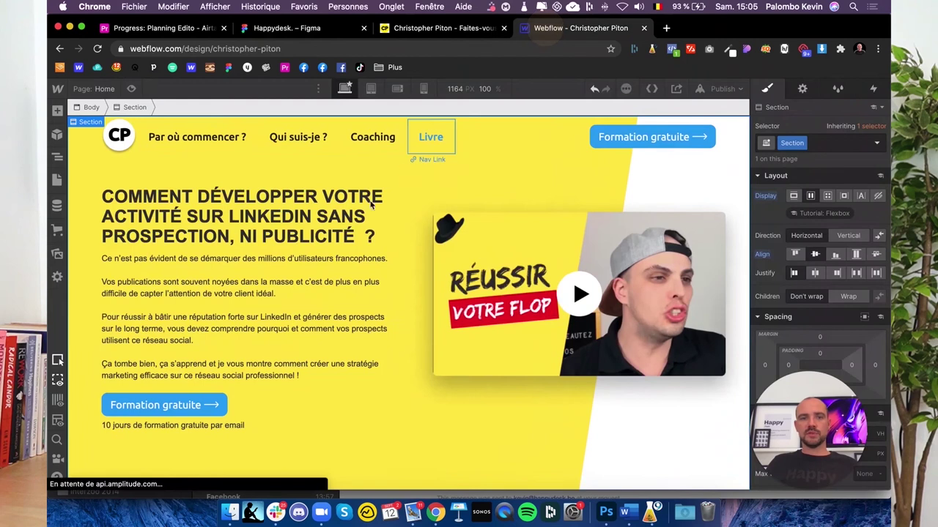
Set the heading words from COMMENT to LINKEDIN in Ubuntu at weight 400 Normal
click(318, 216)
drag(317, 216, 101, 196)
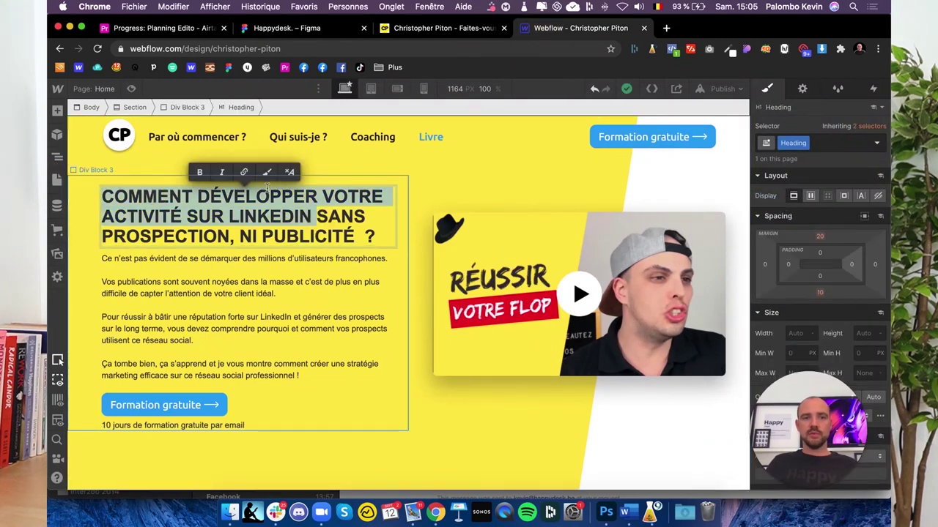
click(268, 173)
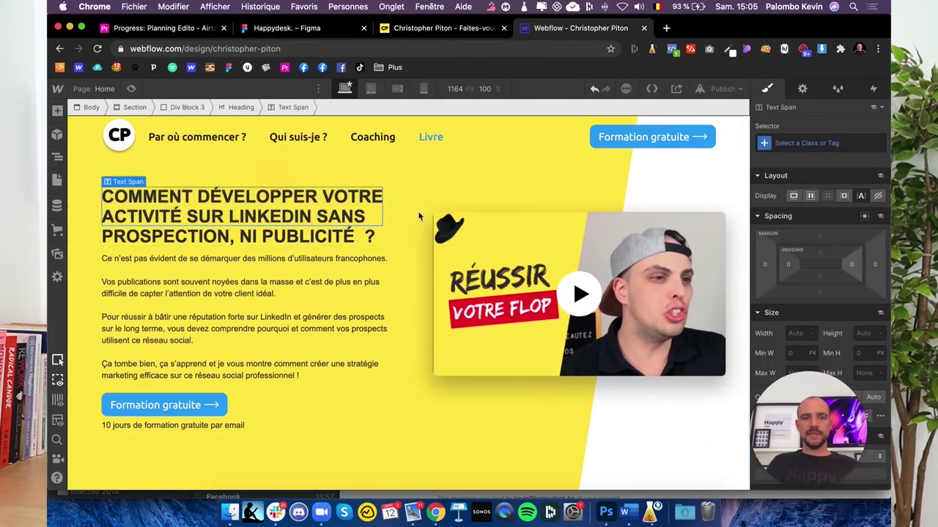
click(811, 262)
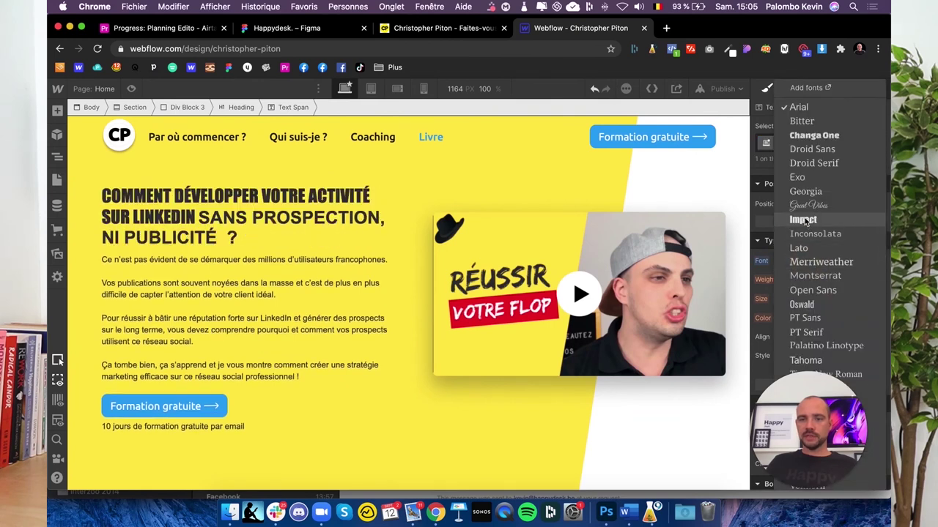
click(812, 408)
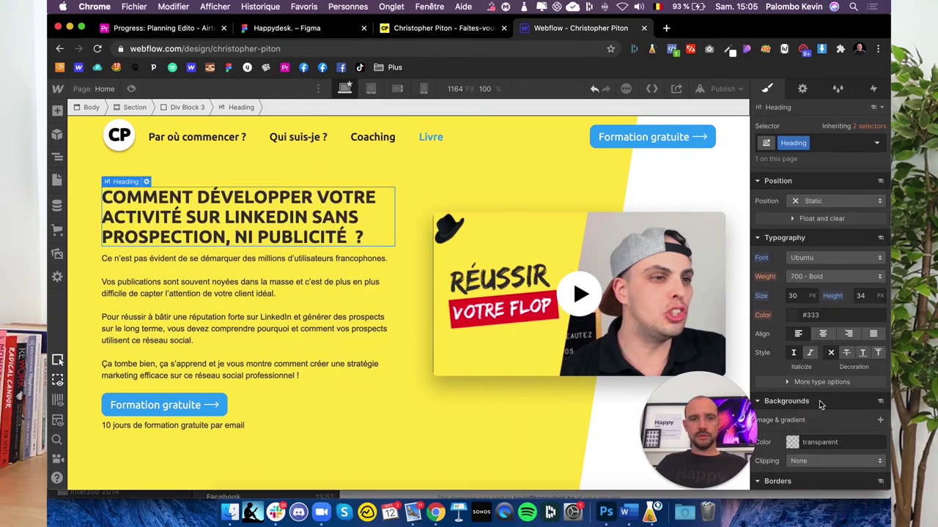
click(805, 277)
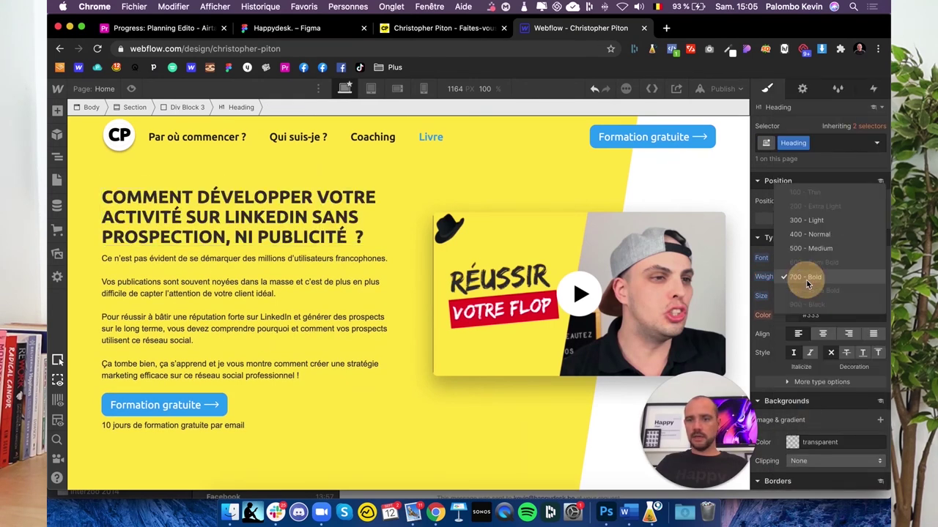
click(810, 235)
Make 'SANS PROSPECTION, NI PUBLICITÉ ?' in the heading 700 Bold
double_click(298, 227)
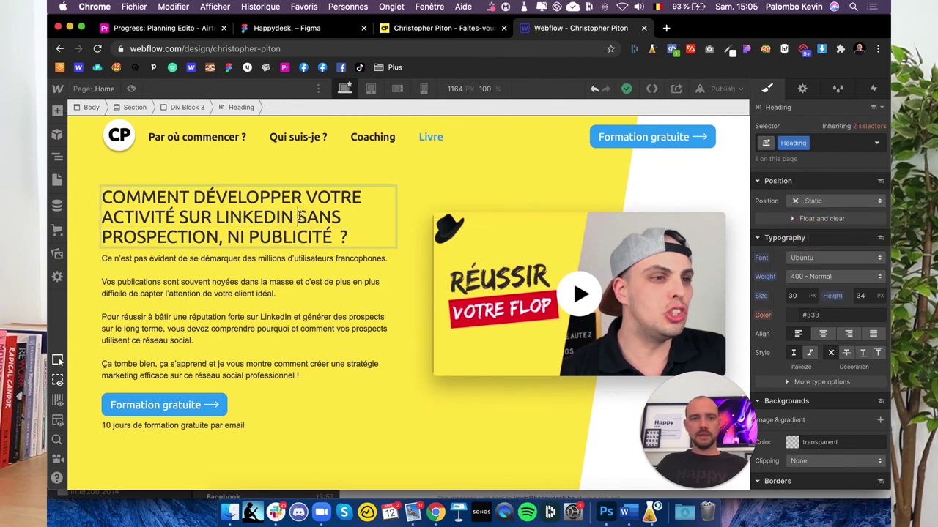
drag(298, 217, 352, 236)
click(243, 192)
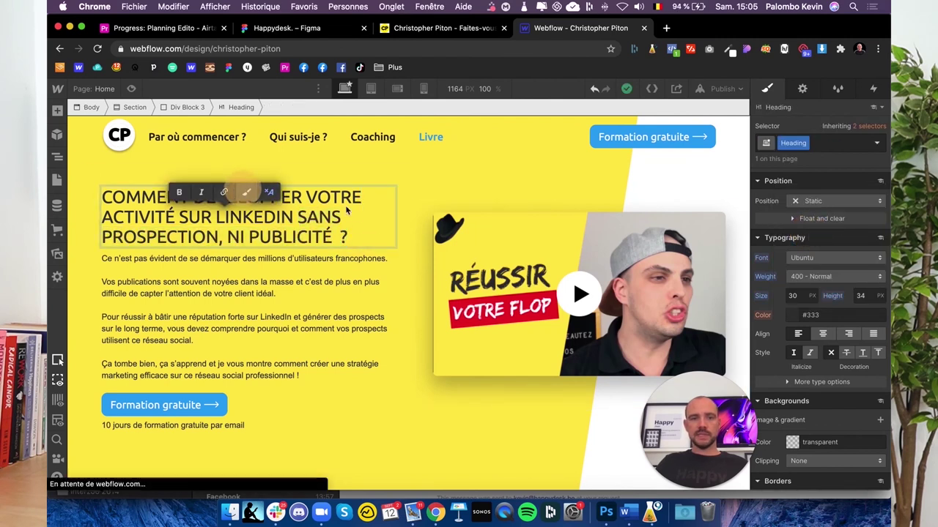
click(819, 277)
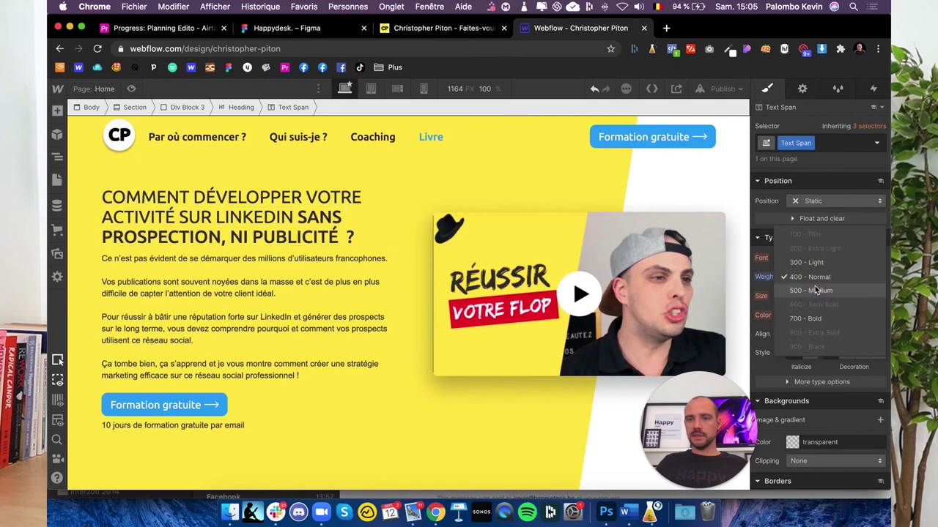
click(815, 320)
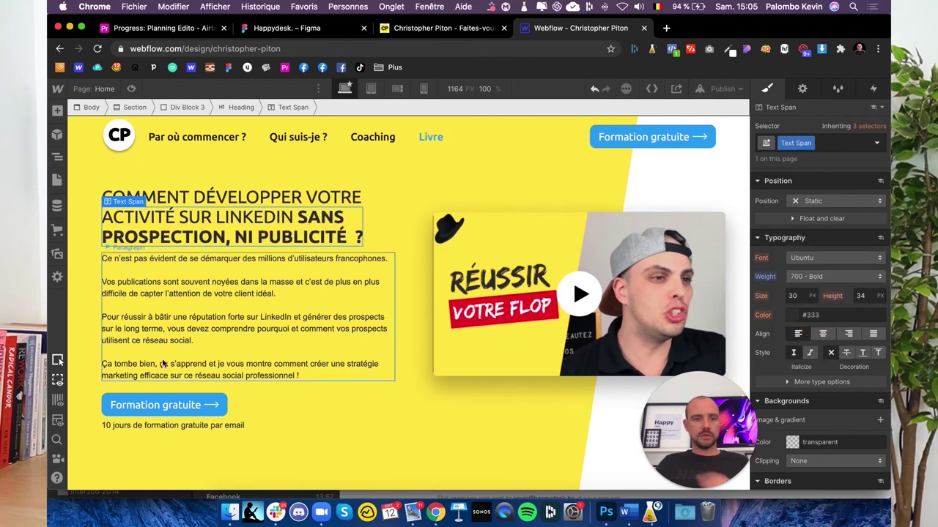
Set the paragraph and caption font to Ubuntu, then choose webflow.io in the publish options
click(364, 419)
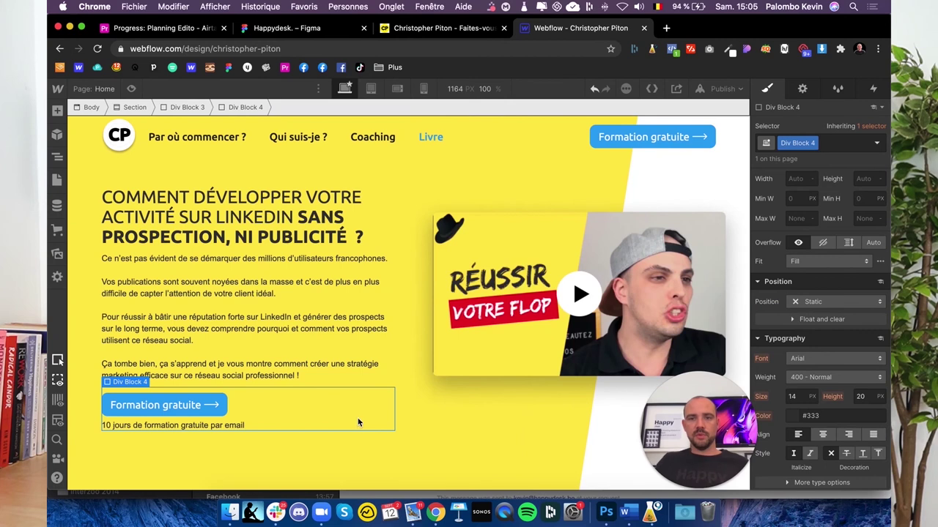
click(213, 285)
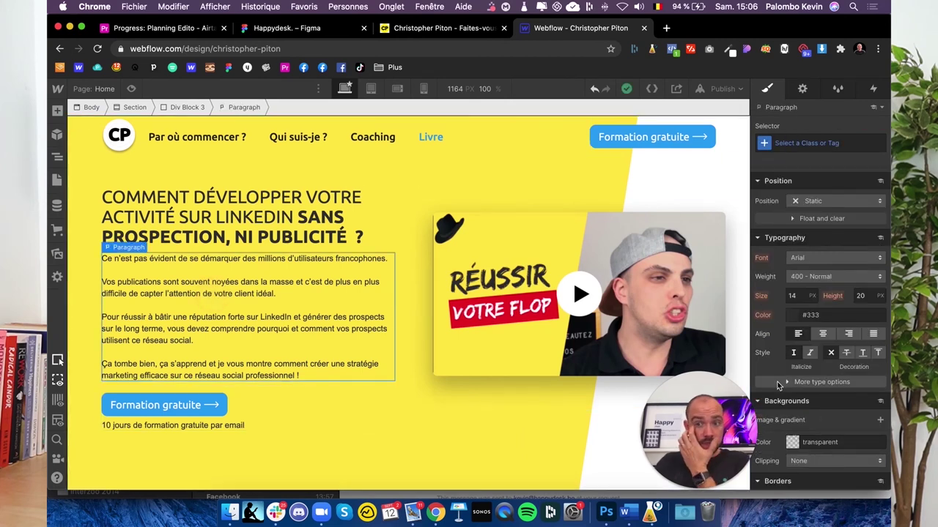
click(813, 258)
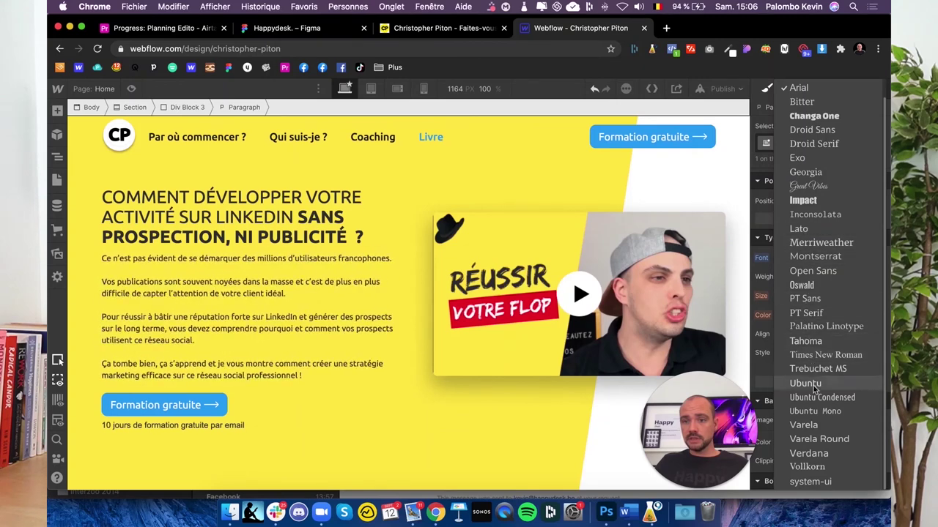
click(805, 383)
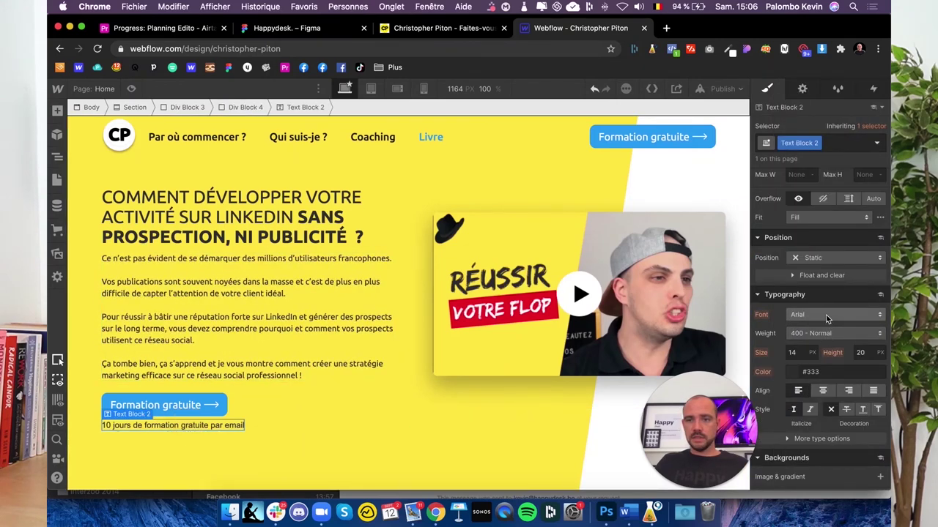
click(827, 315)
click(805, 383)
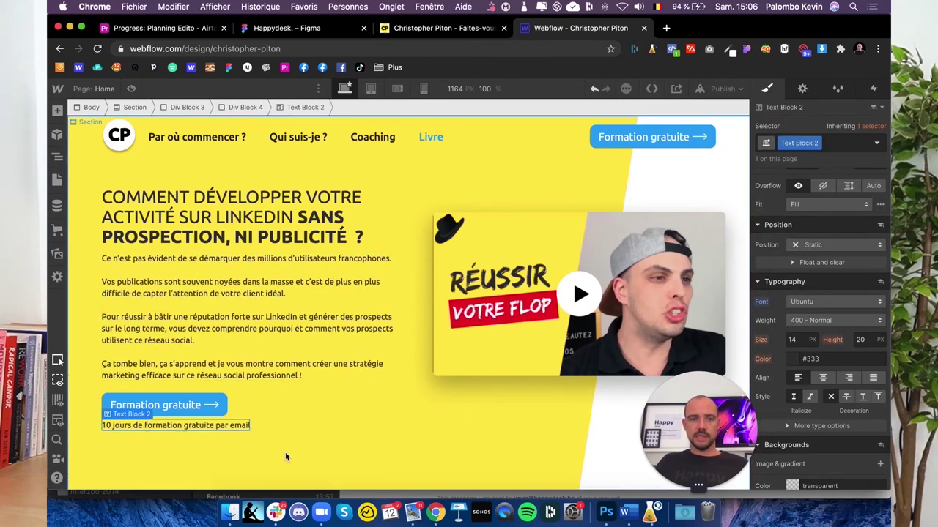
click(316, 431)
click(722, 88)
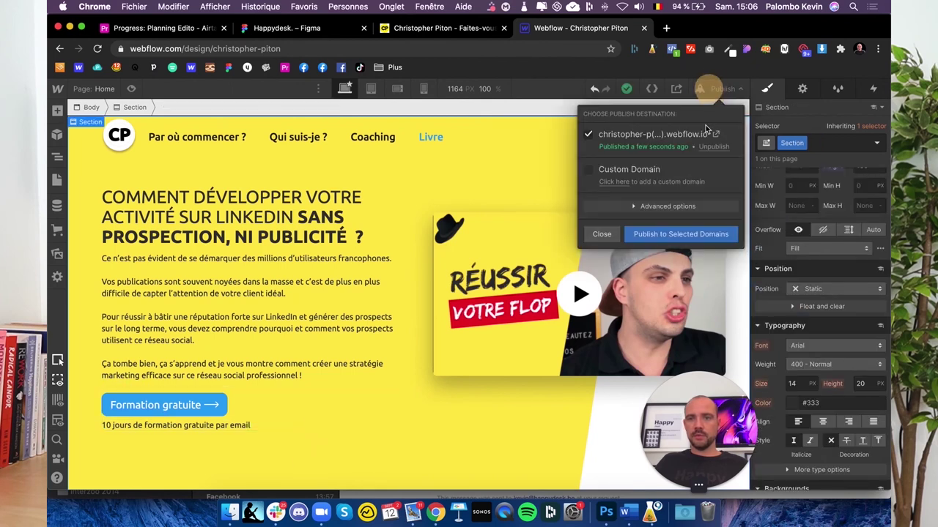
Publish to the webflow.io domain and view the finished hero on the live site
click(662, 232)
click(308, 31)
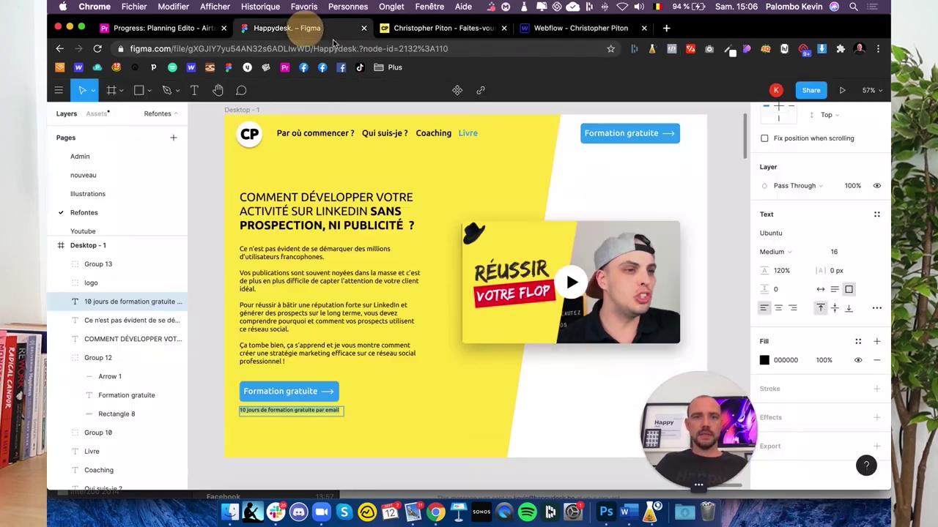
click(571, 30)
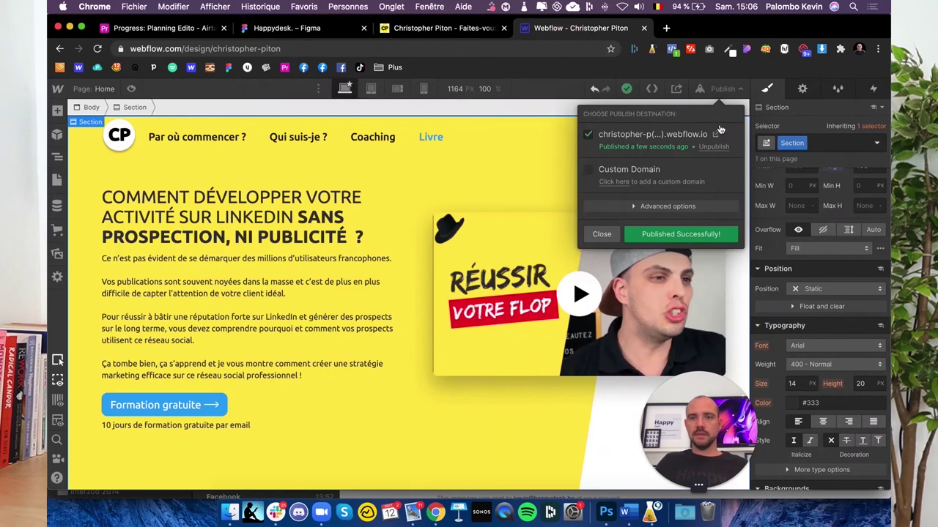
click(717, 133)
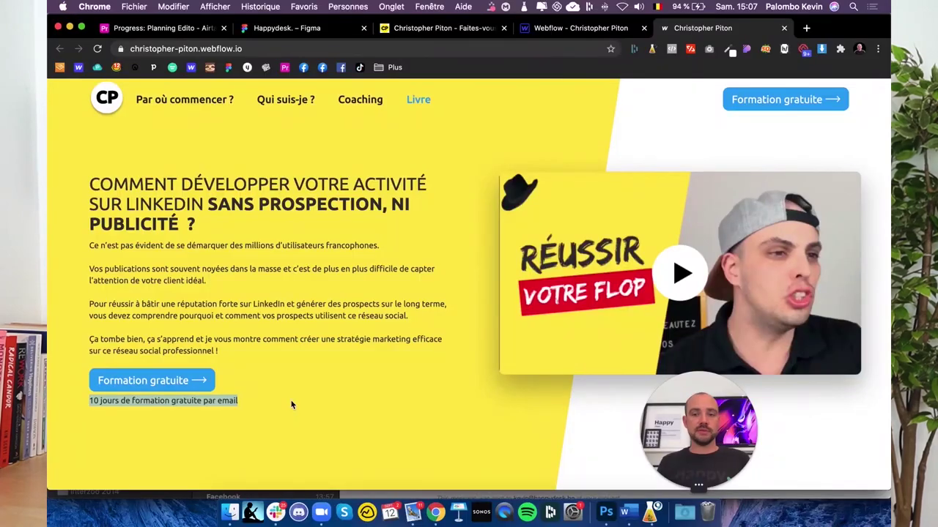
drag(702, 420, 328, 420)
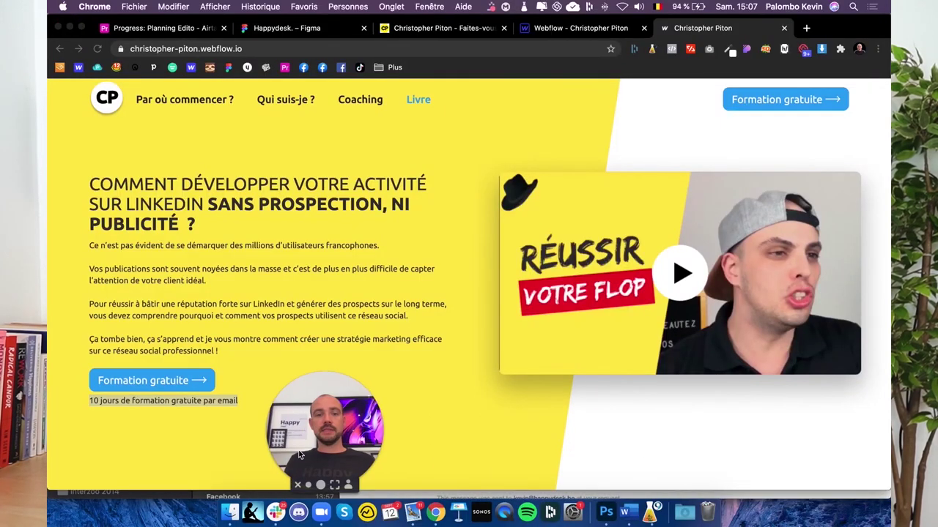
drag(299, 455, 661, 450)
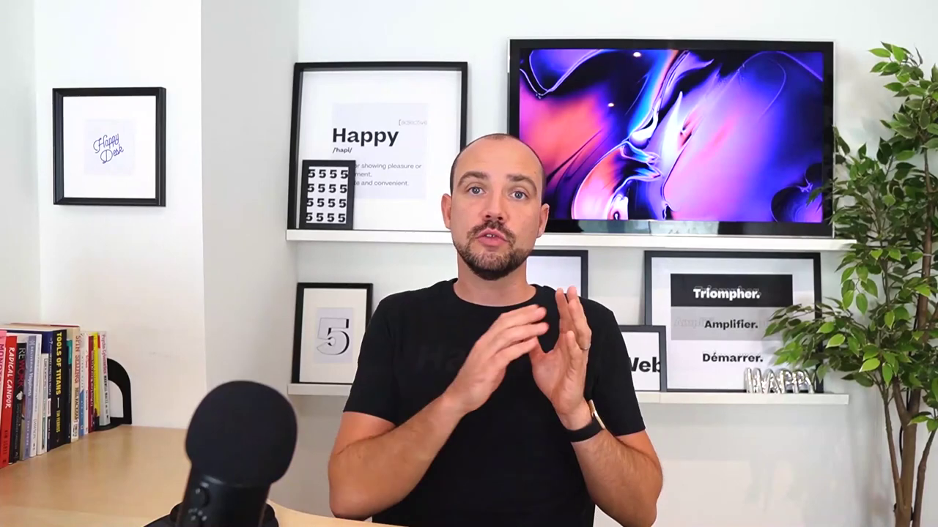